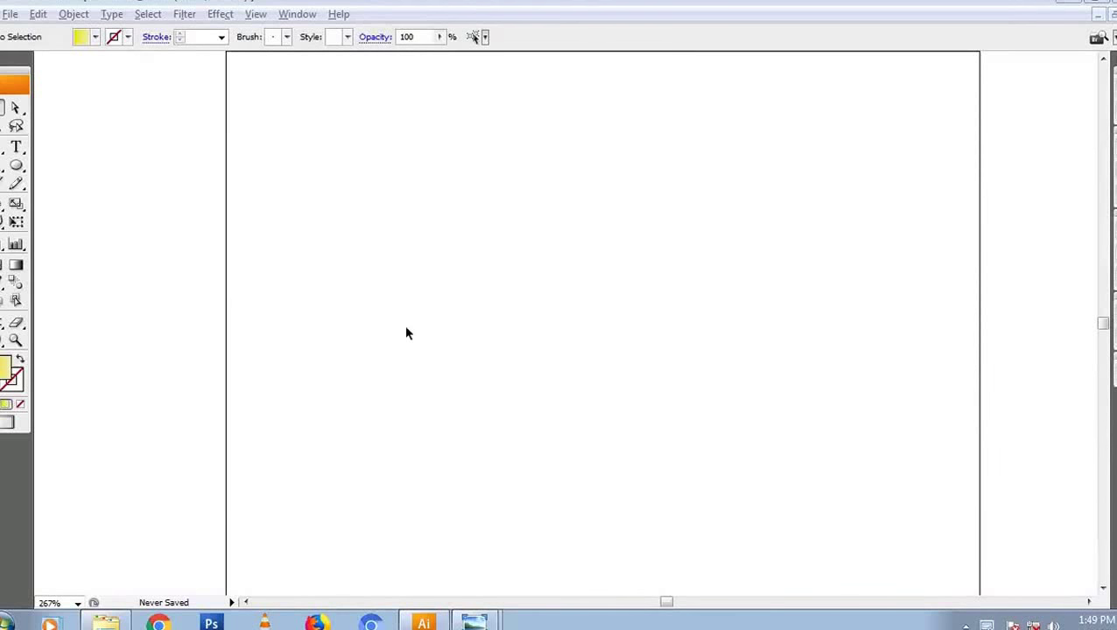
Draw a small circle near the upper left of the page with the Ellipse tool.
key(l)
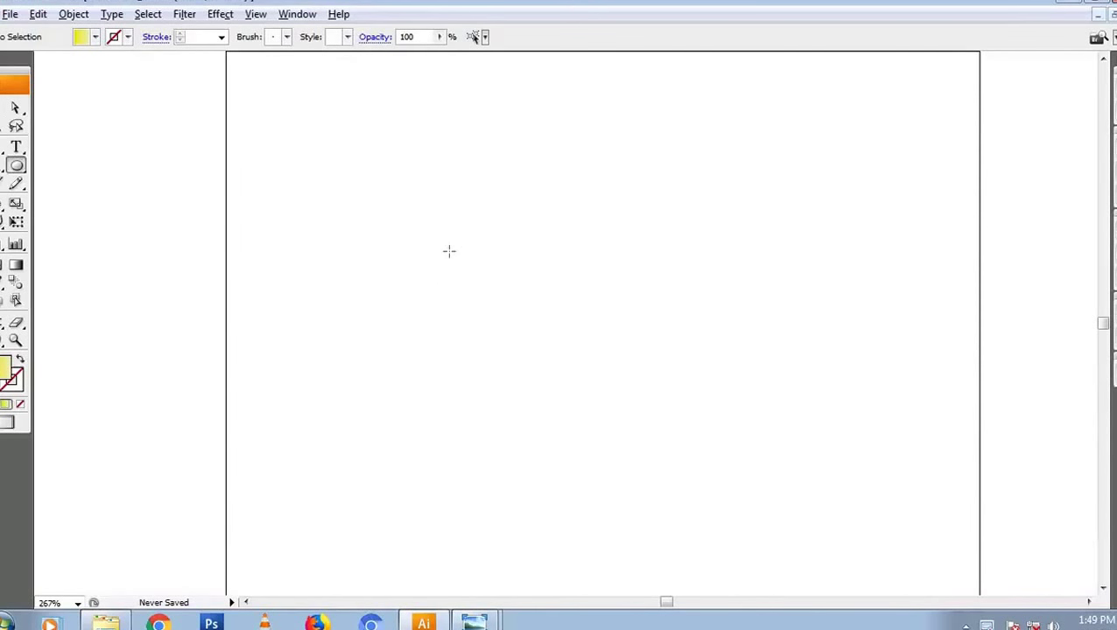
drag(449, 251, 484, 279)
key(v)
click(568, 304)
click(458, 261)
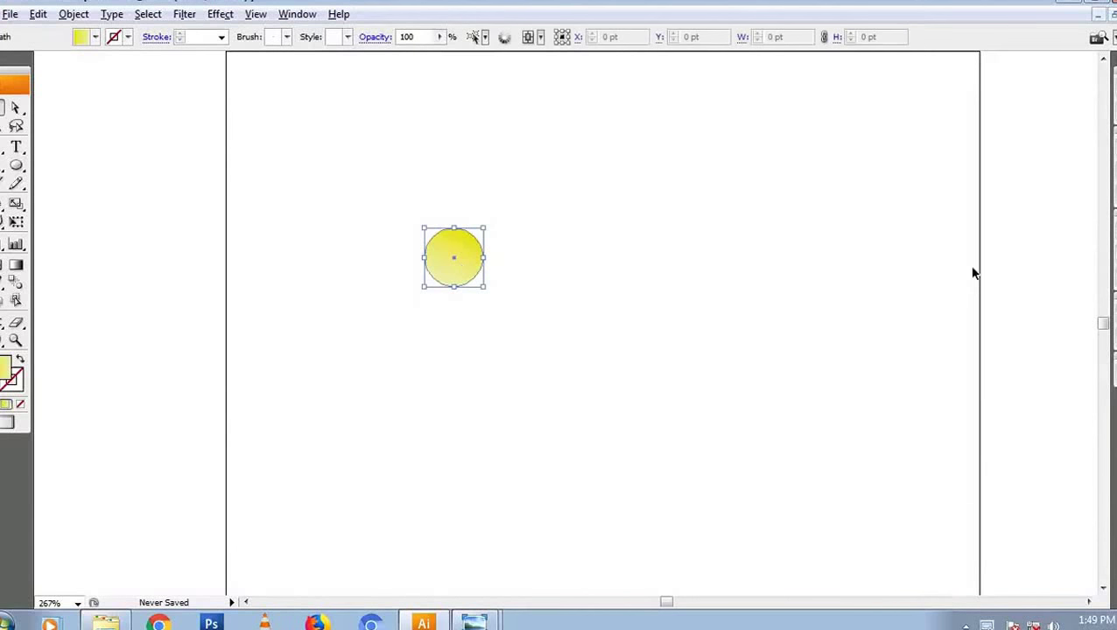
Colour the circle red from Swatches and swap the red fill into a red outline.
click(1112, 147)
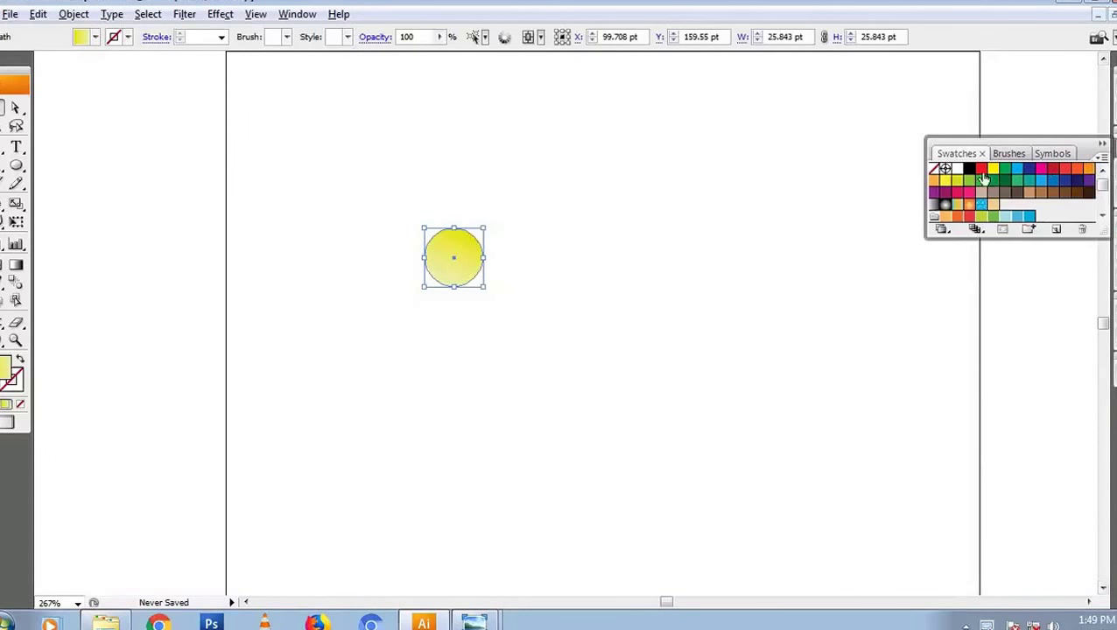
click(982, 170)
click(529, 187)
click(454, 261)
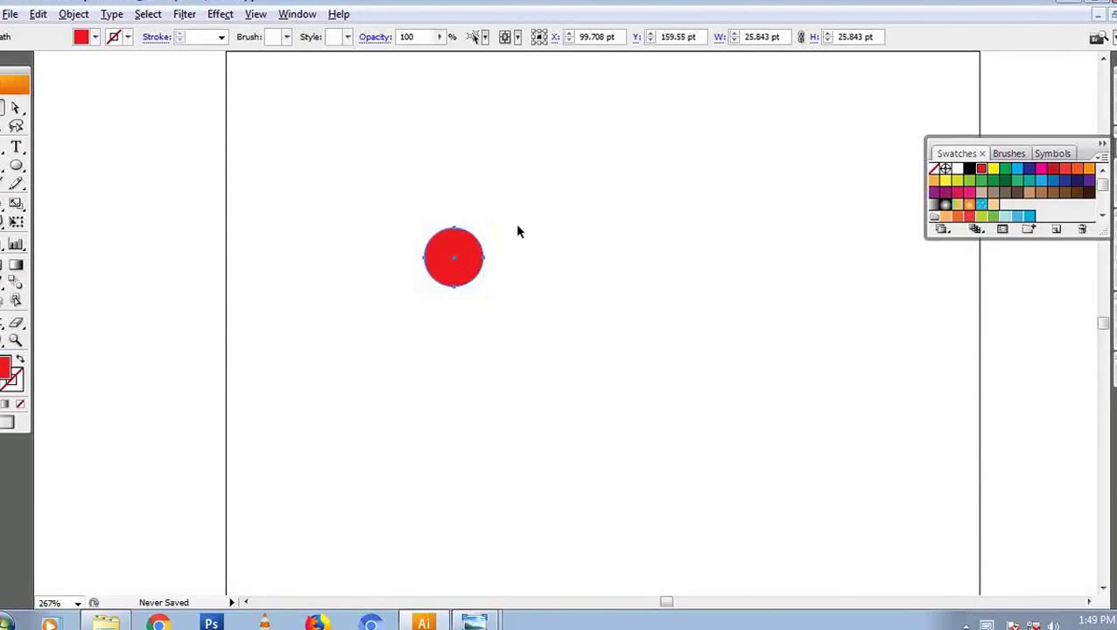
key(shift+x)
click(525, 223)
Toggle the fill/stroke swap so the circle ends with a red outline and no fill.
click(436, 281)
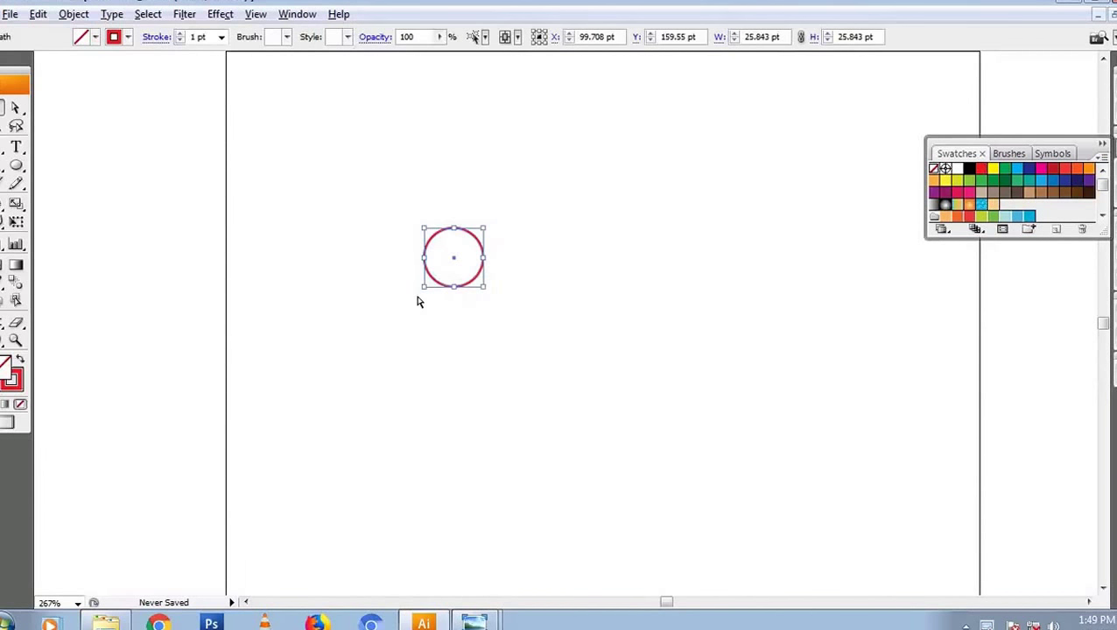
click(418, 302)
click(429, 278)
click(19, 359)
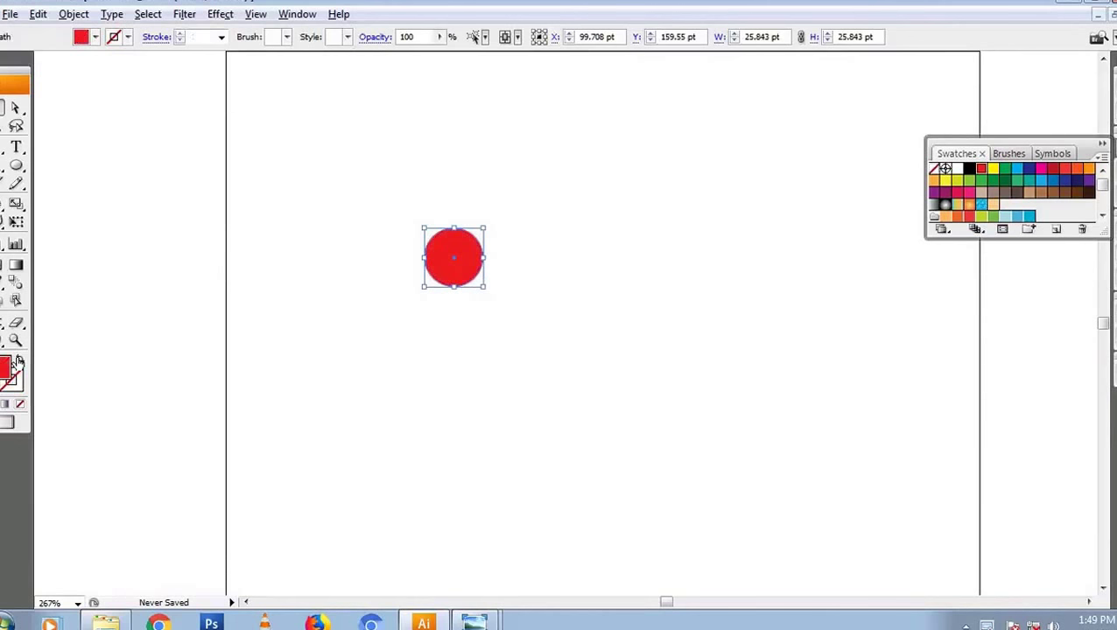
click(18, 360)
click(513, 280)
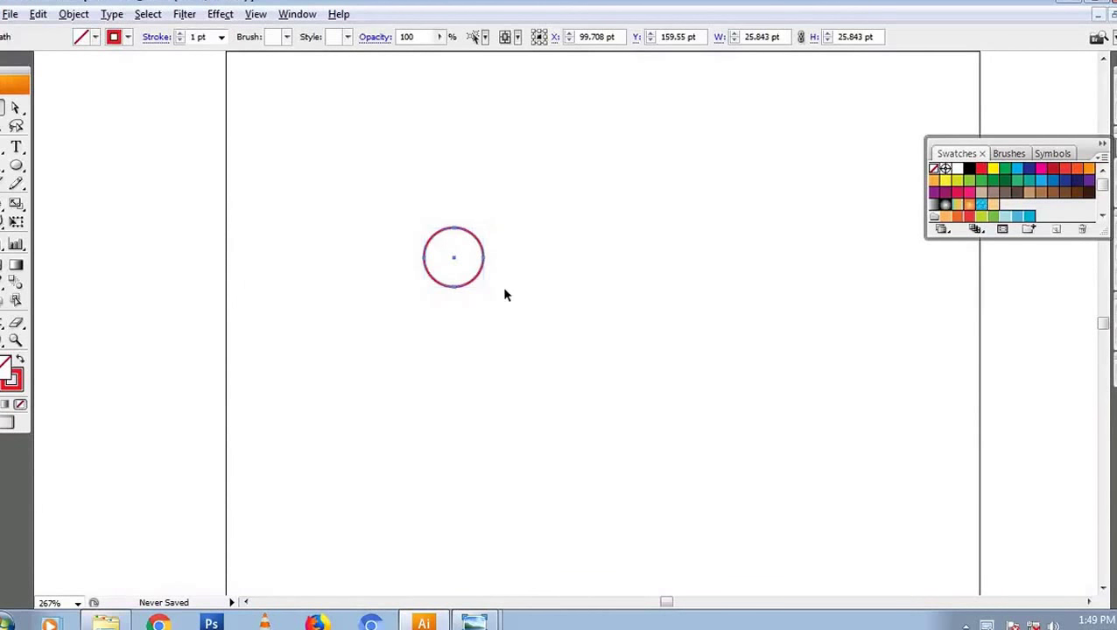
click(478, 278)
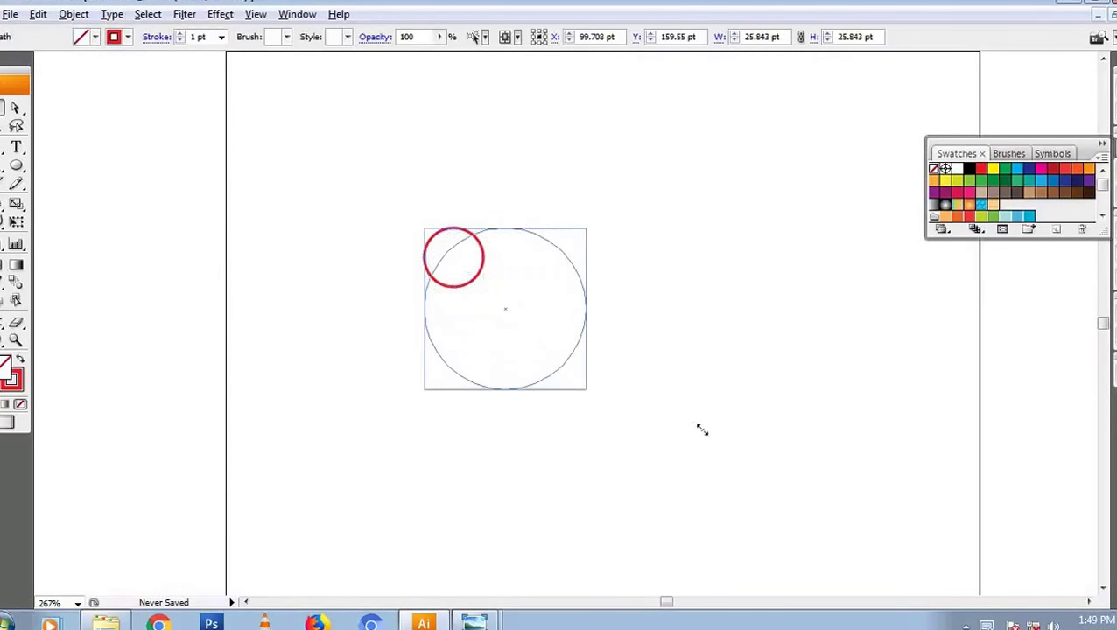
Make a large copy of the circle, with strokes and effects scaling on, around the small circle.
drag(483, 288, 708, 404)
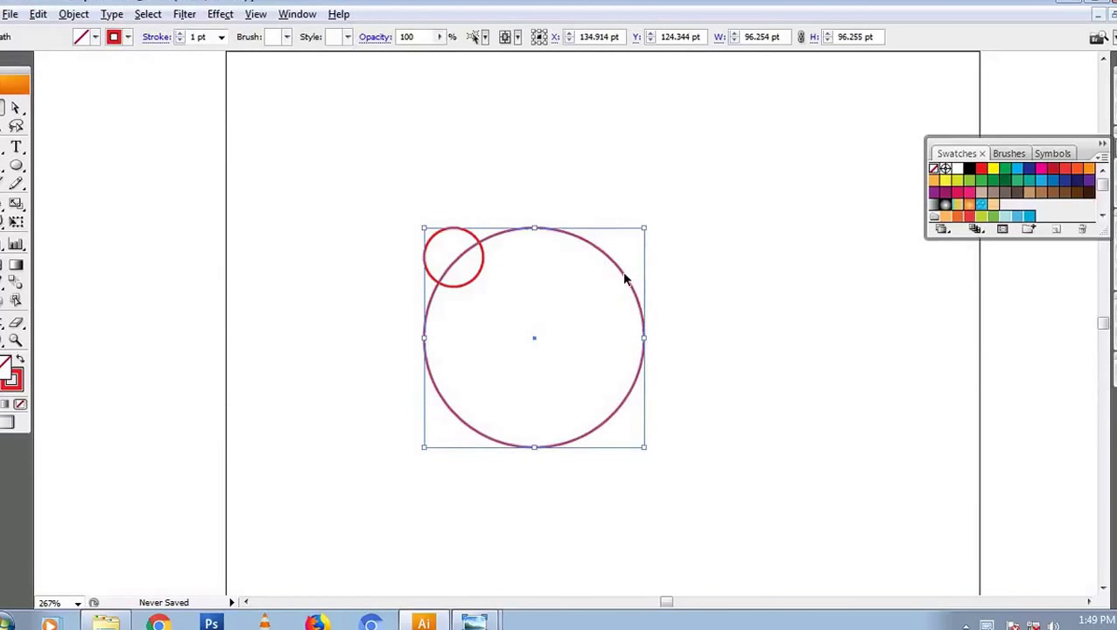
drag(626, 279, 618, 282)
key(s)
key(Return)
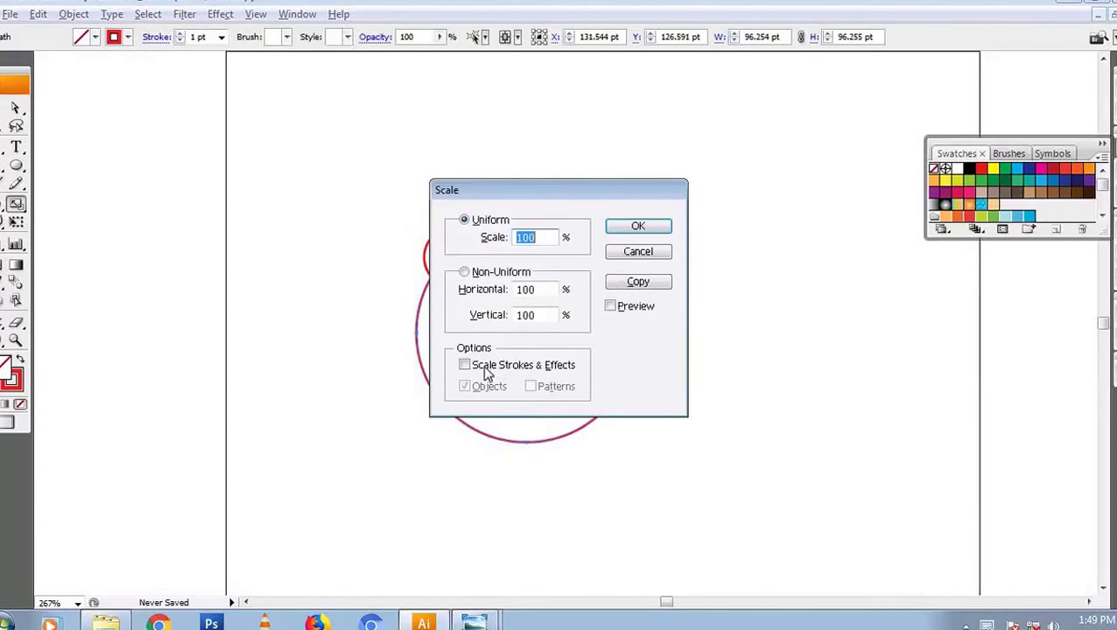
click(487, 371)
click(650, 229)
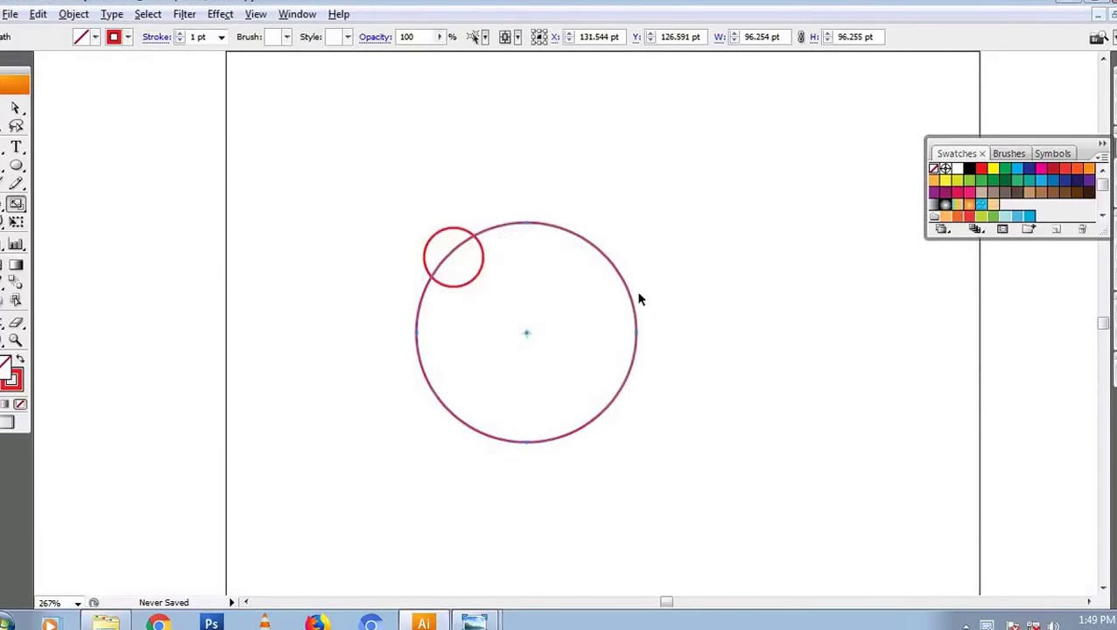
key(v)
drag(621, 284, 593, 283)
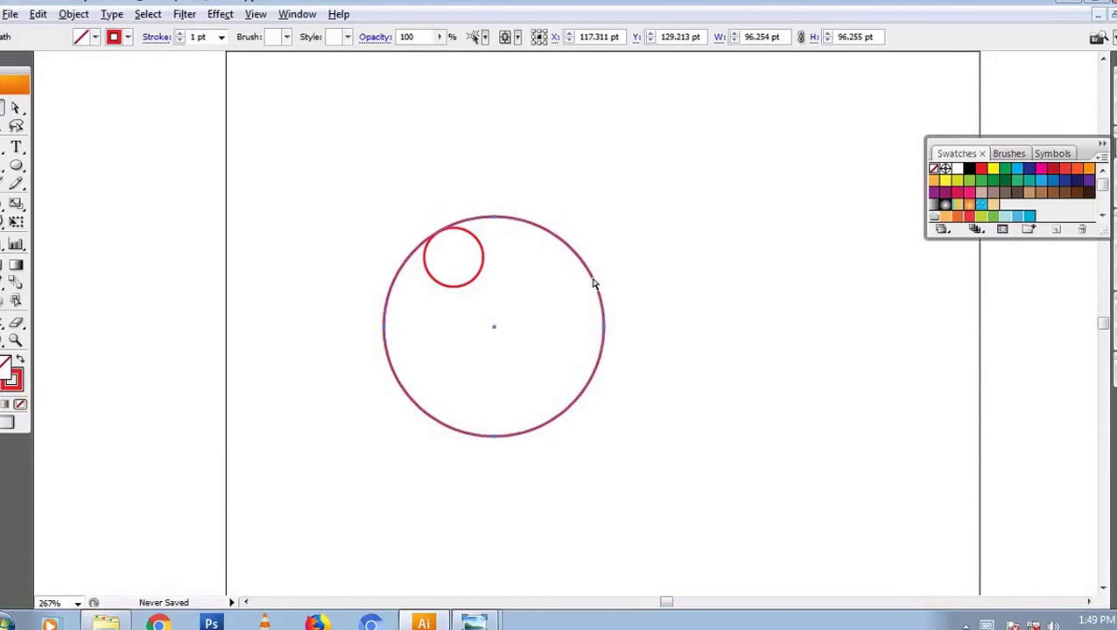
Paste a duplicate large circle, move it lower right and shrink it to 85.508 pt.
key(ctrl+v)
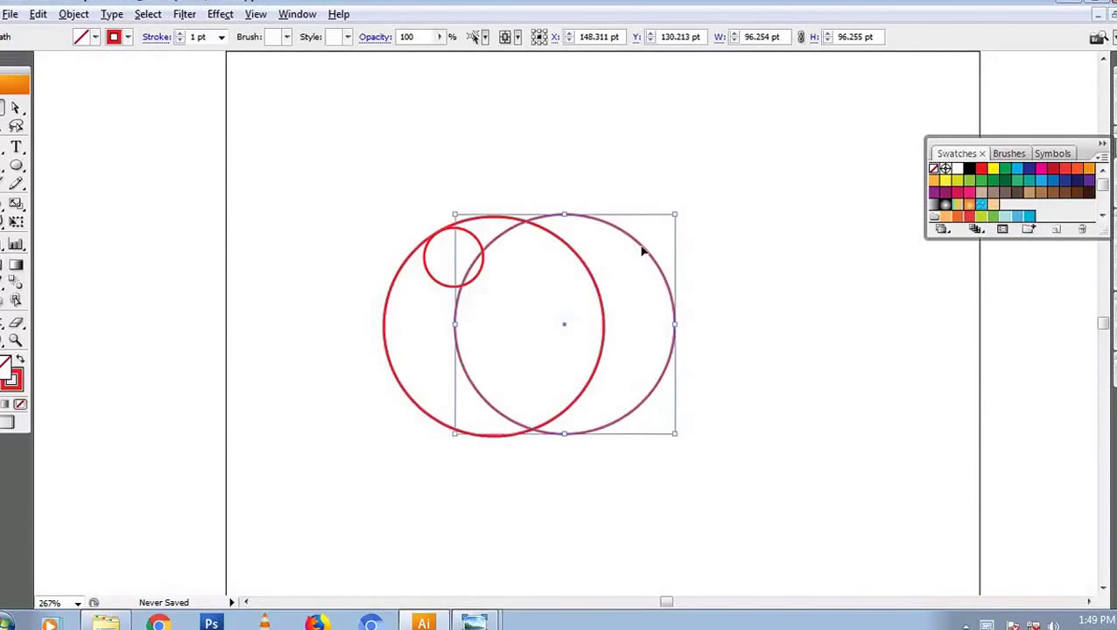
drag(628, 263, 637, 277)
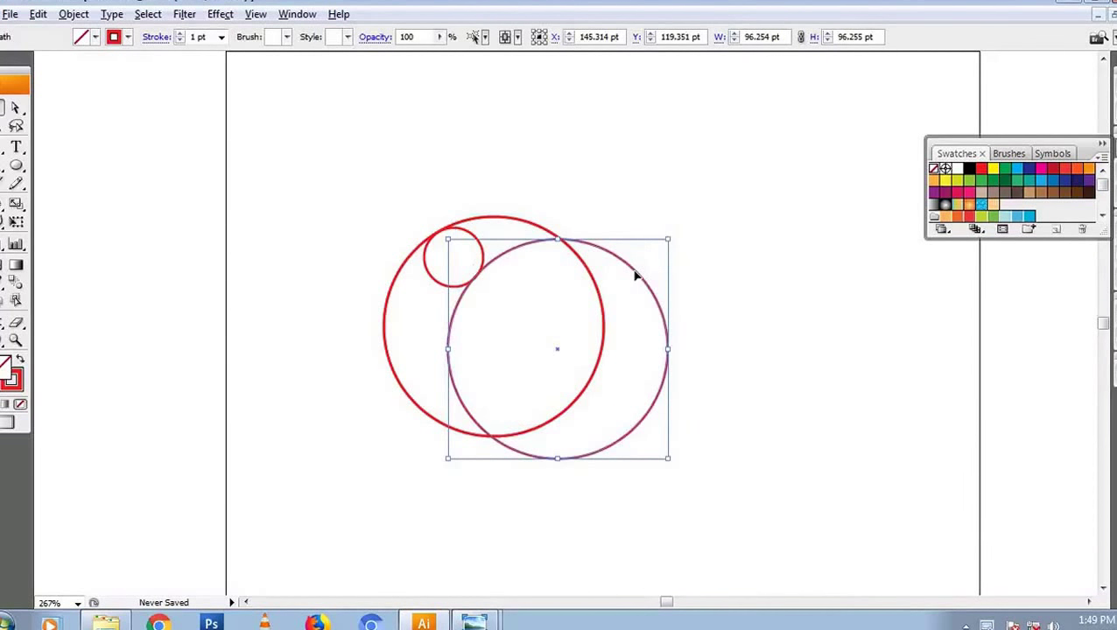
key(a)
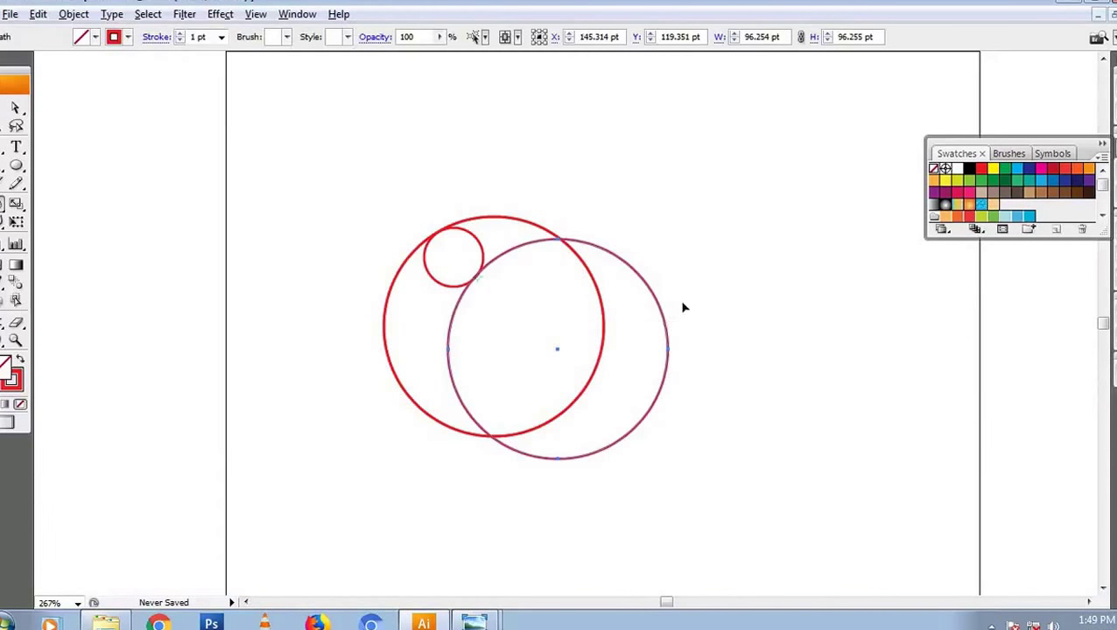
drag(669, 346, 669, 359)
key(v)
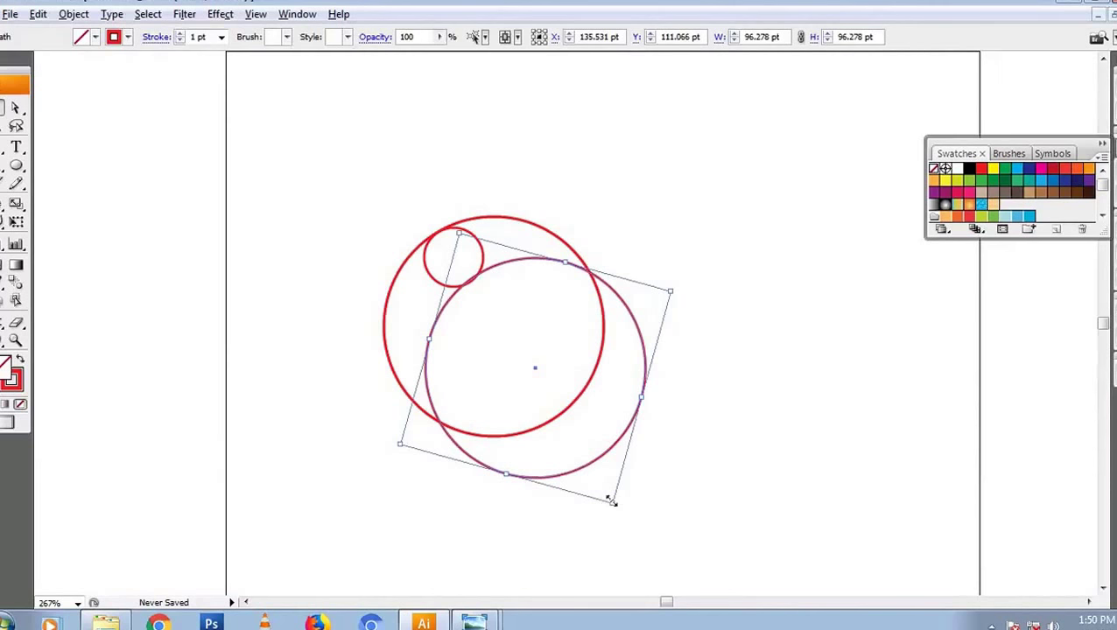
drag(611, 503, 596, 472)
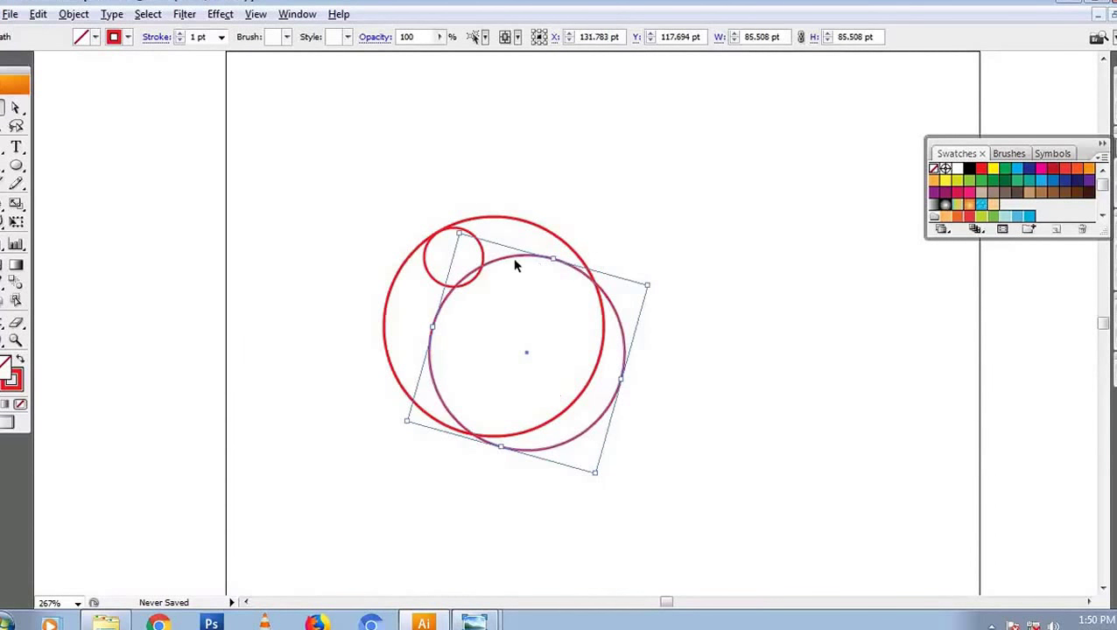
drag(459, 234, 462, 245)
Zoom in on the circles and select the lower large circle.
click(593, 207)
key(z)
drag(322, 173, 653, 438)
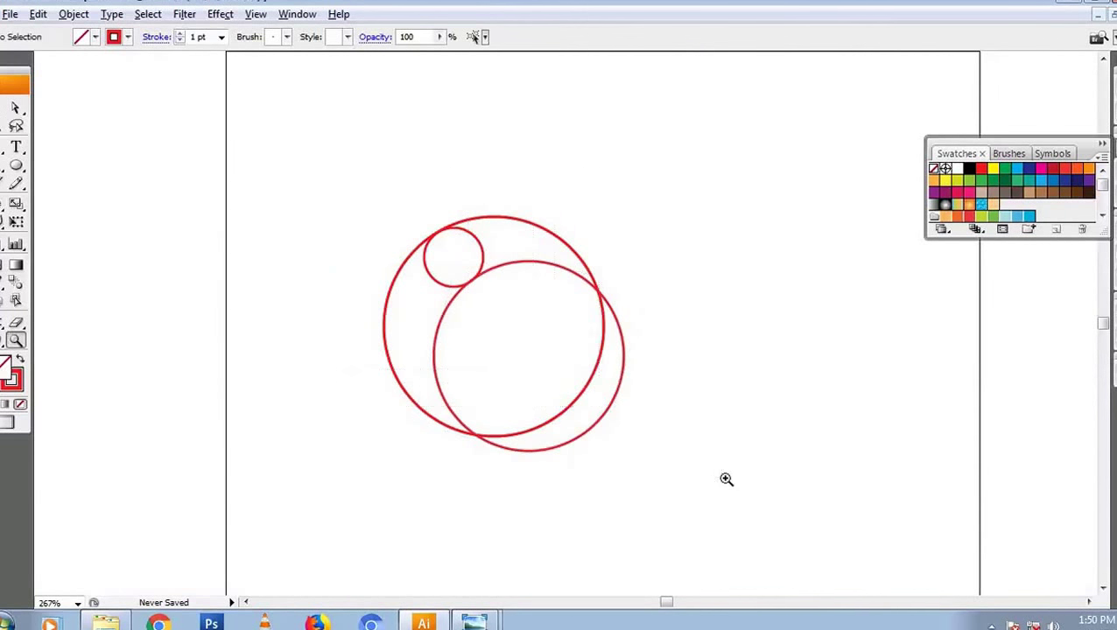
key(v)
click(561, 259)
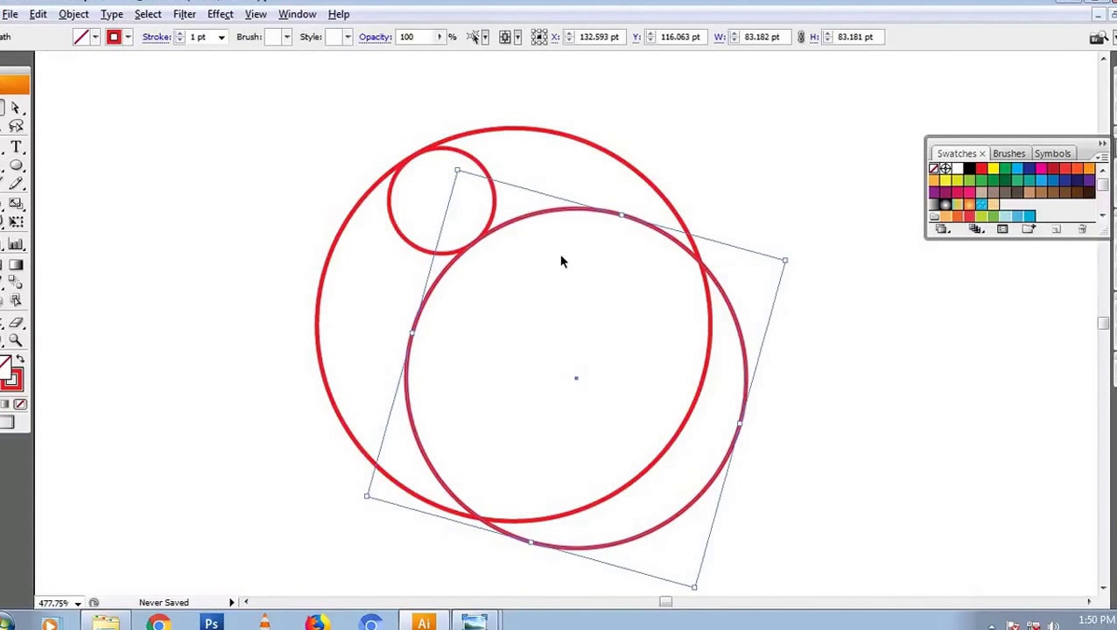
click(576, 270)
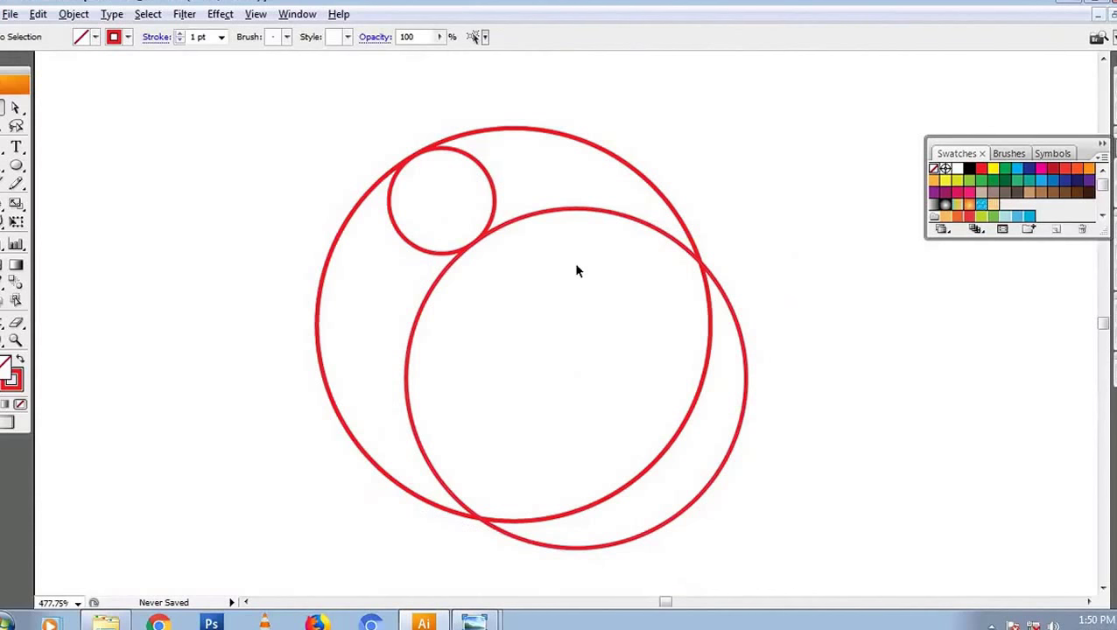
click(598, 213)
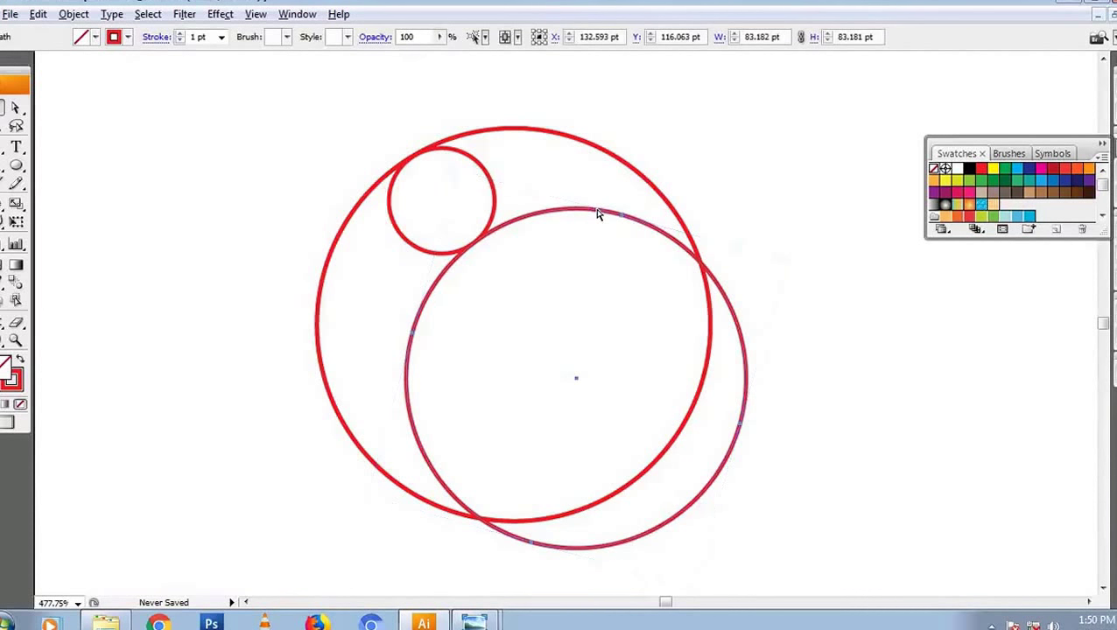
click(598, 212)
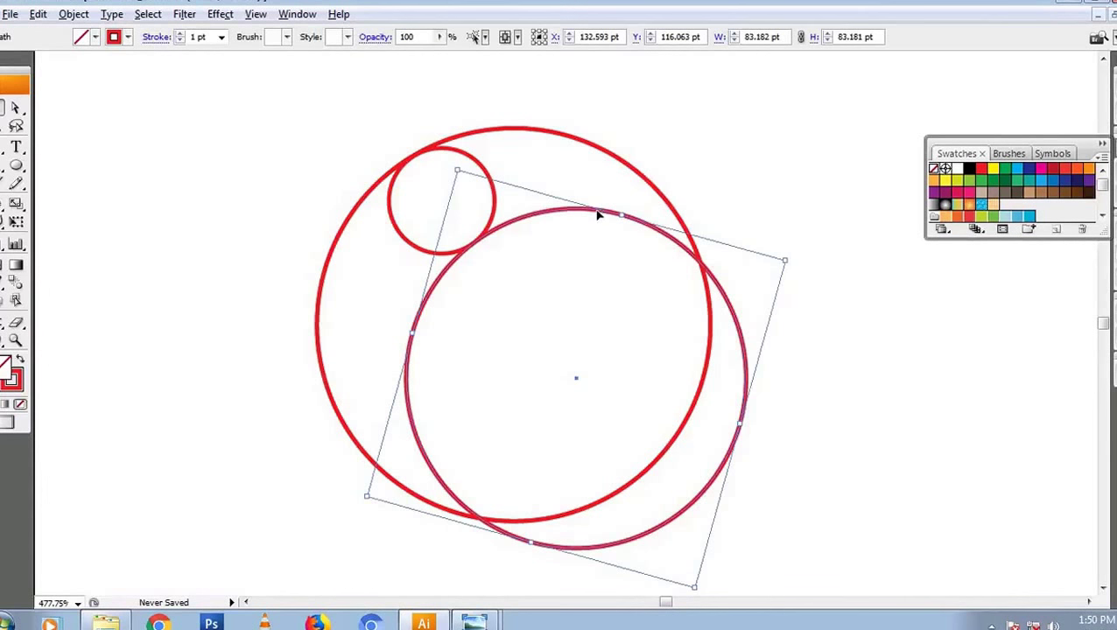
Place an up-left copy of the lower circle, enlarge it to 89.638 pt, and select all four circles.
drag(589, 206, 563, 172)
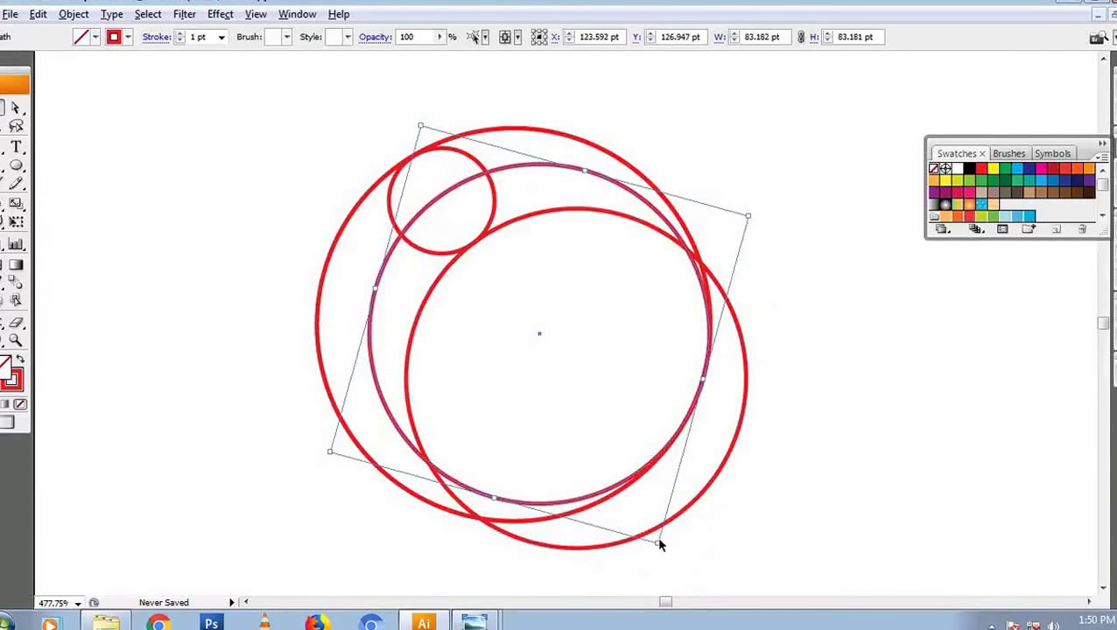
drag(656, 541, 675, 574)
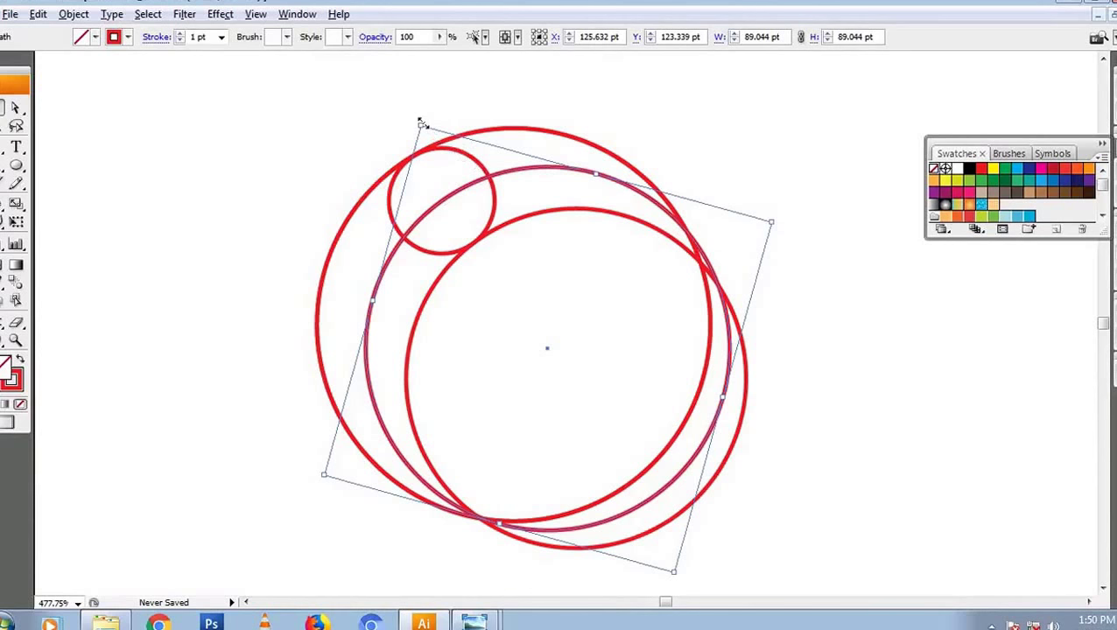
drag(421, 126, 420, 120)
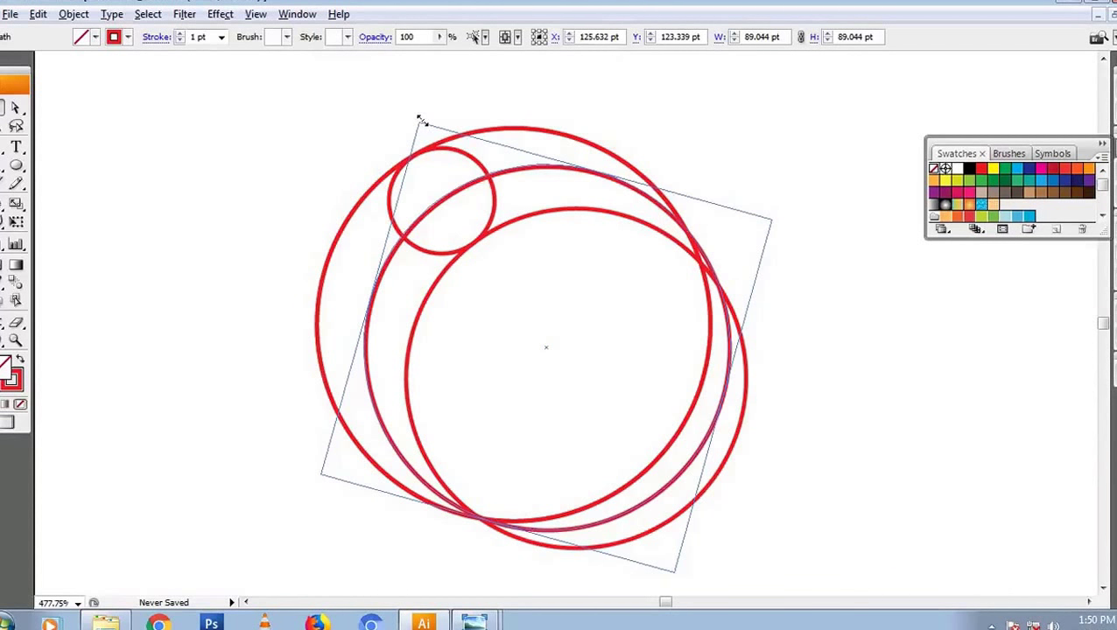
drag(421, 125, 422, 125)
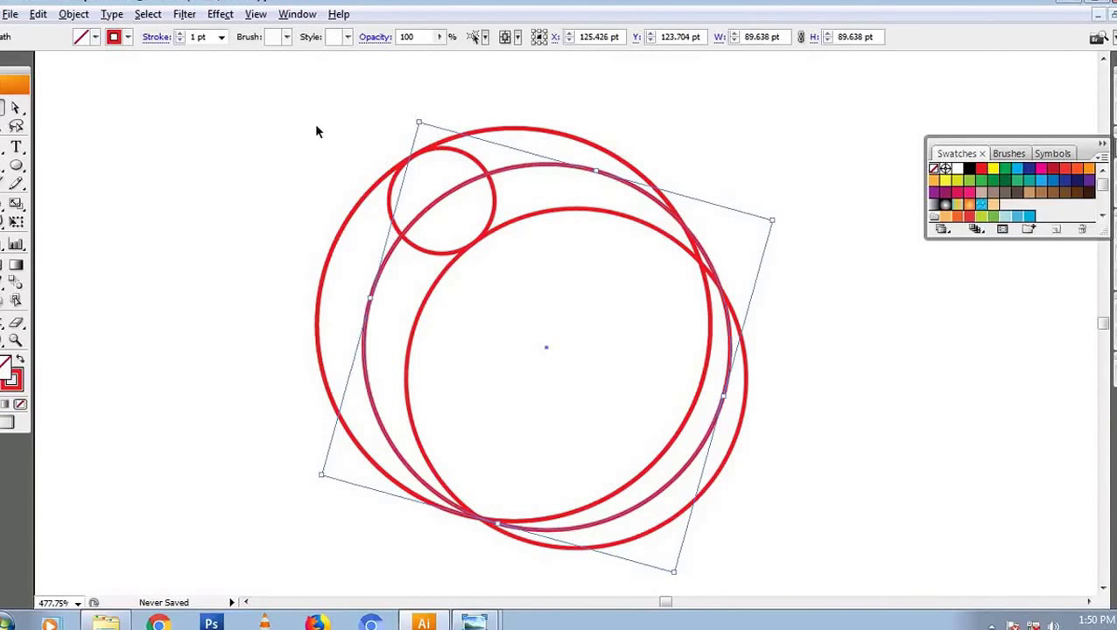
click(258, 114)
drag(203, 117, 831, 404)
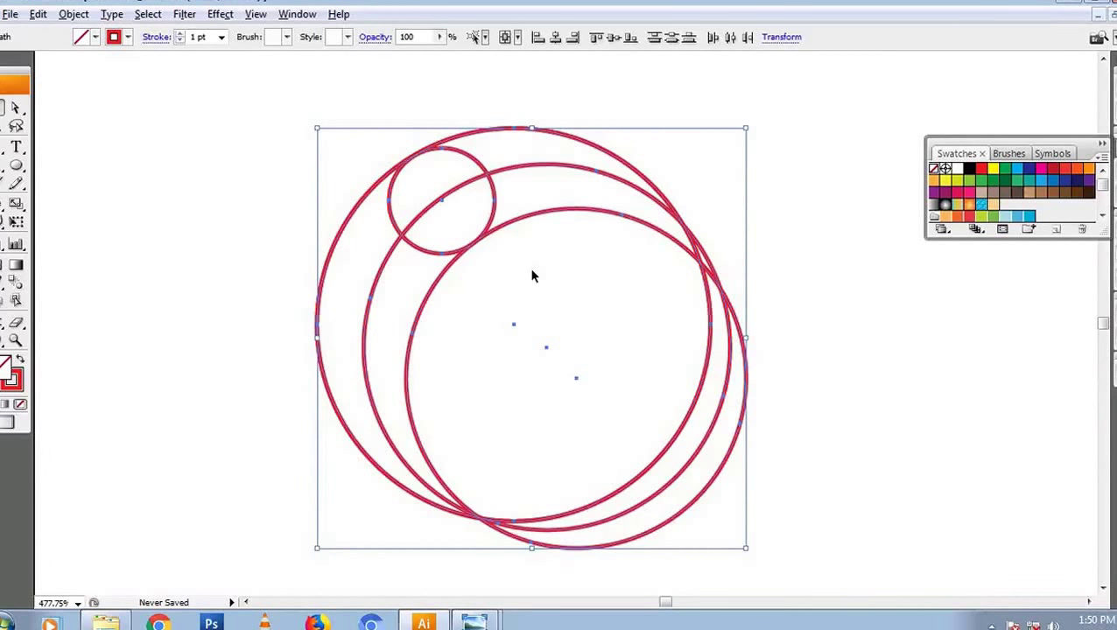
Switch to Outline view and divide all the overlapping circles into separate pieces.
key(ctrl+y)
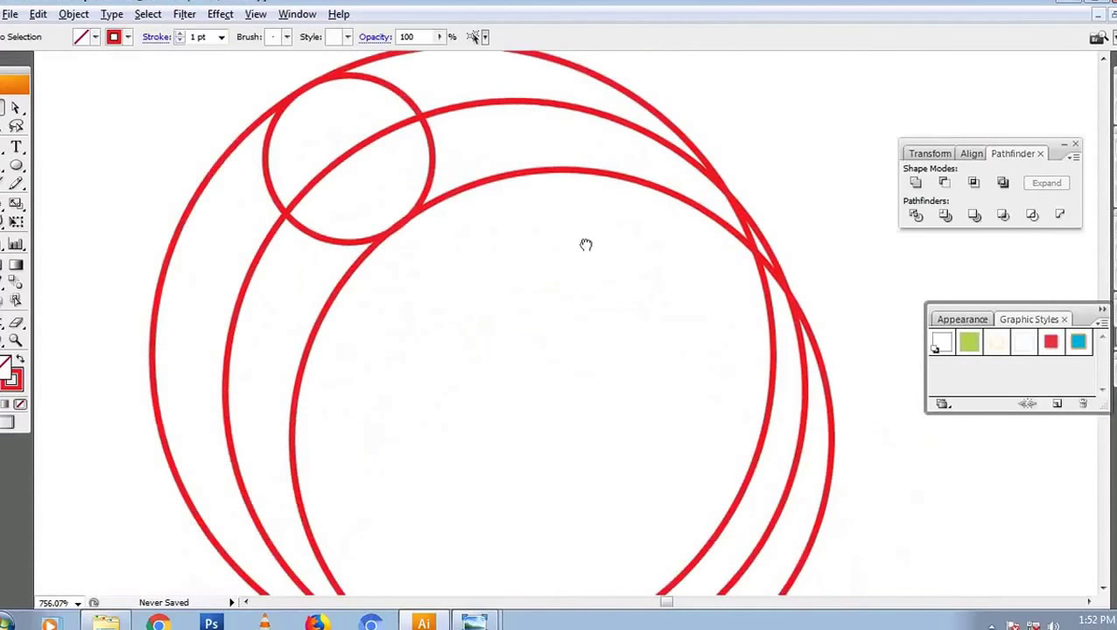
key(ctrl+minus)
key(ctrl+minus)
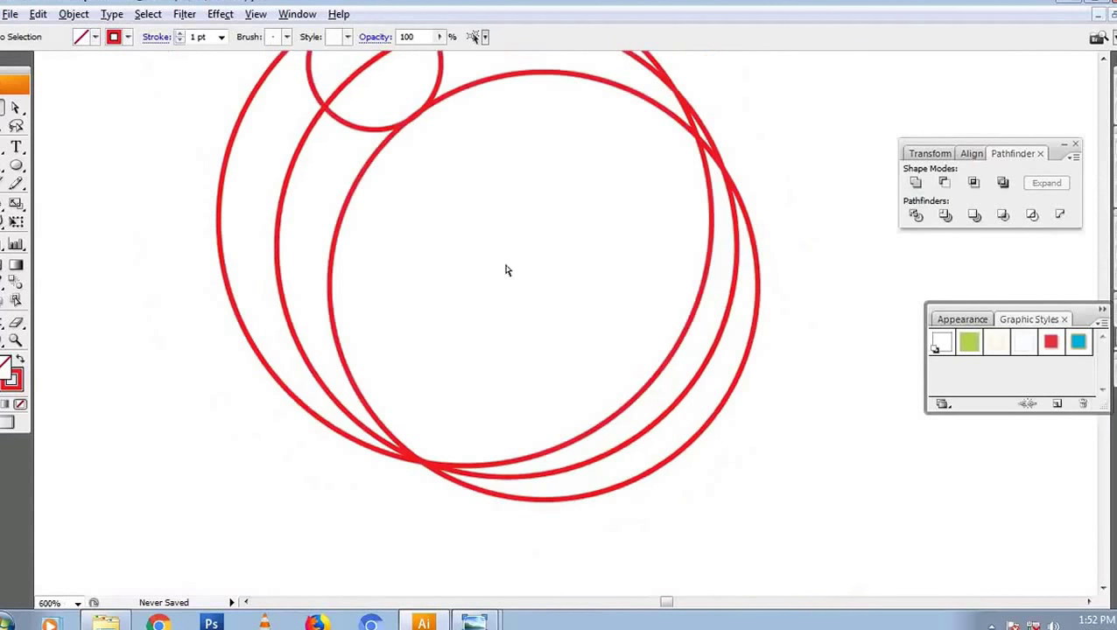
key(ctrl+minus)
drag(364, 141, 689, 383)
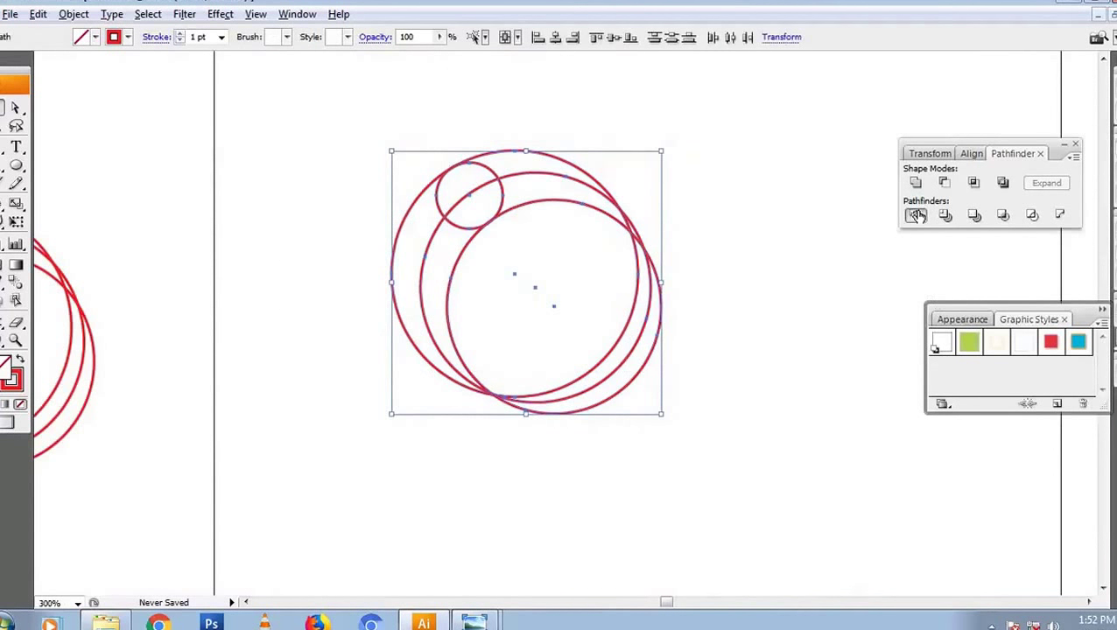
click(916, 215)
Ungroup the divided pieces and delete the unwanted outer and right-side arcs.
right_click(501, 188)
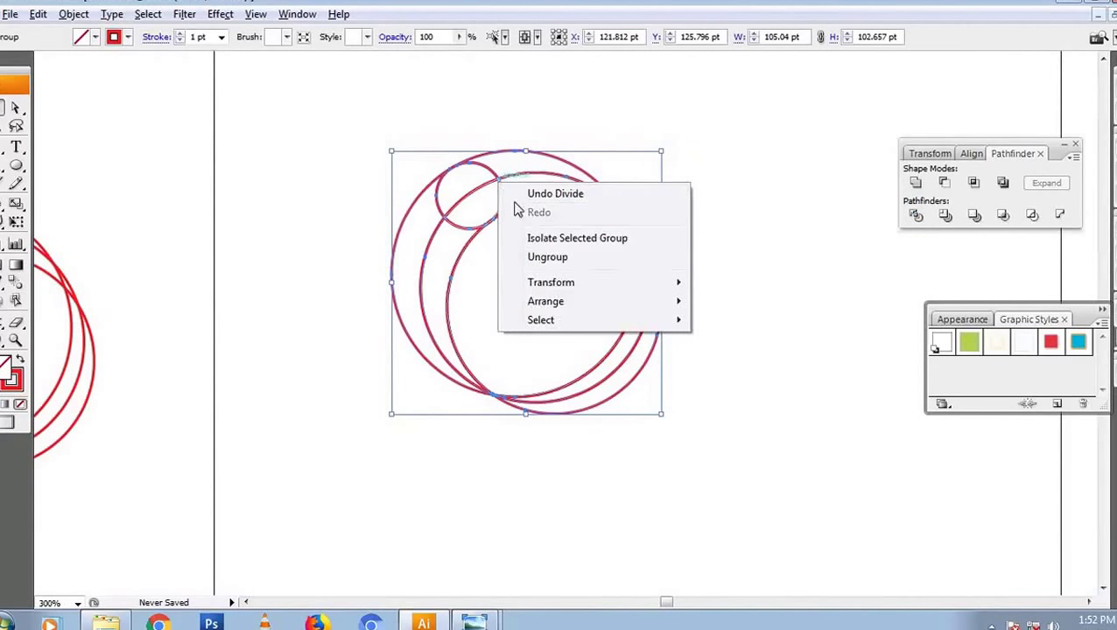
click(550, 258)
click(671, 222)
click(621, 208)
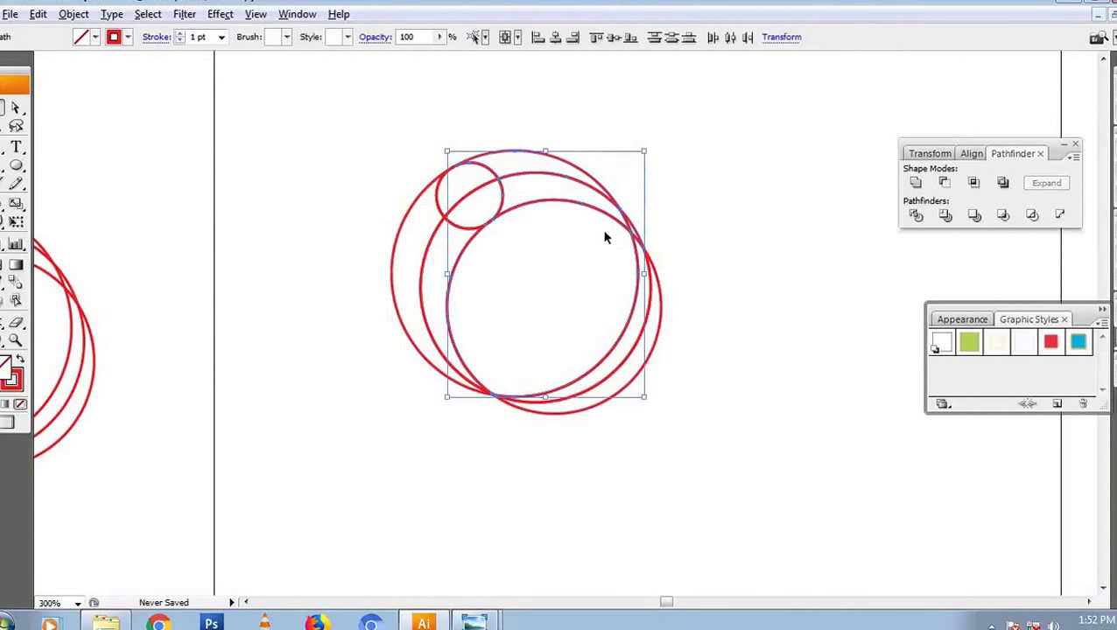
key(Delete)
drag(588, 217, 683, 369)
key(Delete)
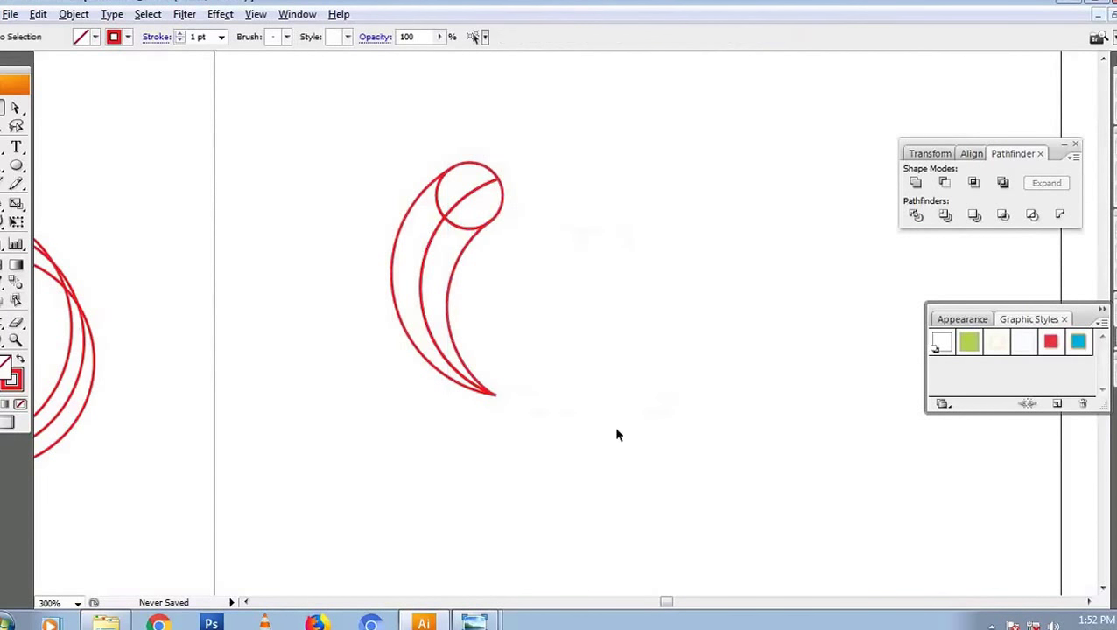
Unite and expand the inner arcs and small circle into solid crescent pieces.
drag(390, 159, 576, 422)
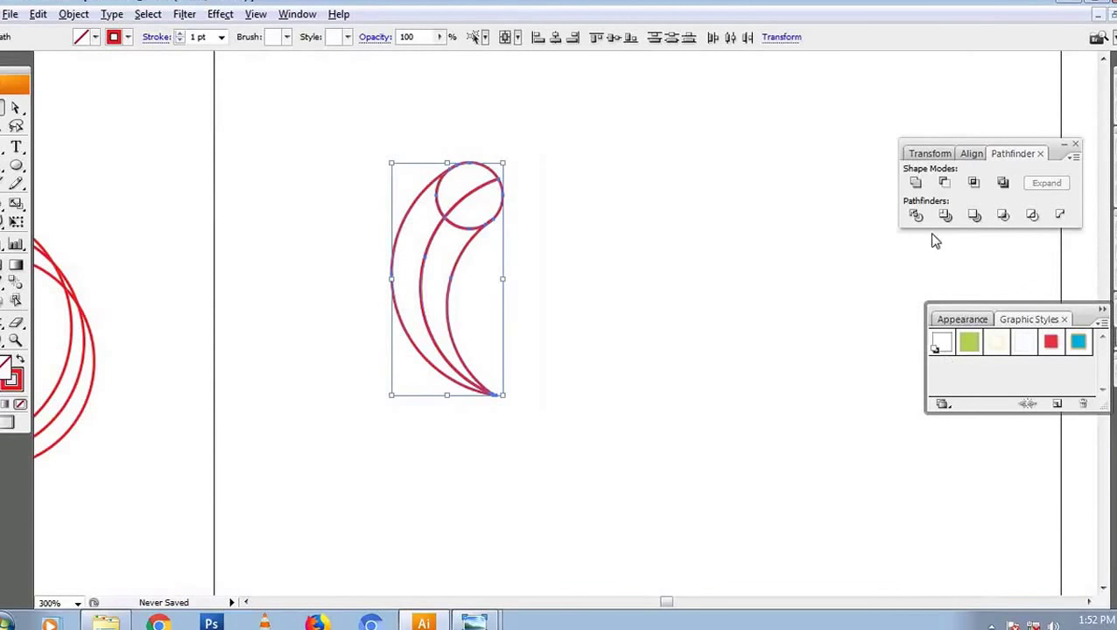
drag(527, 261, 456, 214)
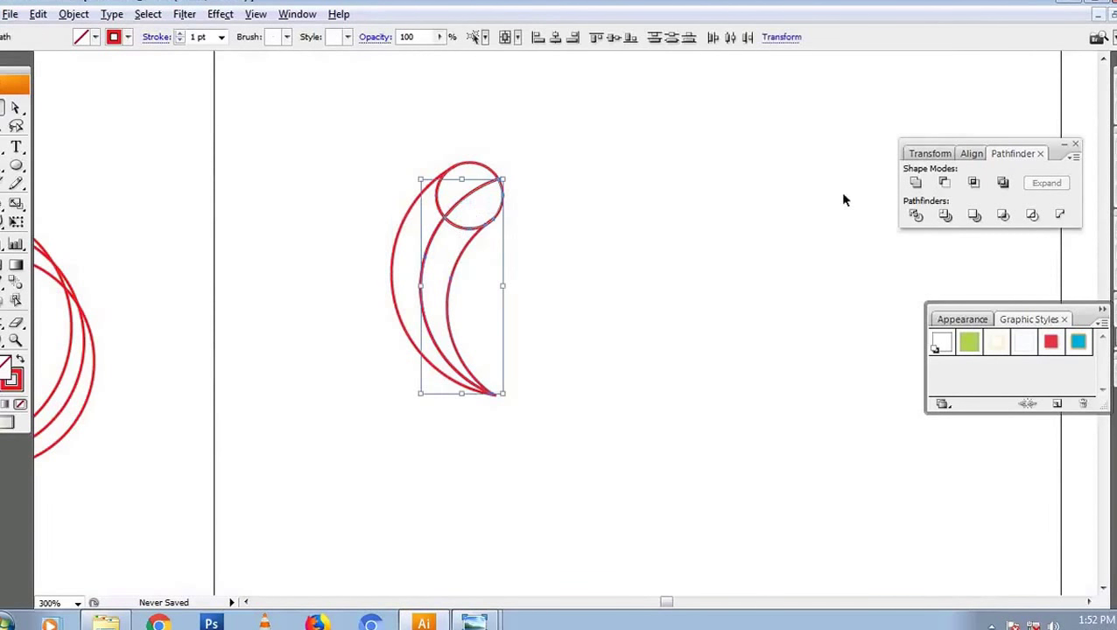
click(921, 187)
click(1046, 183)
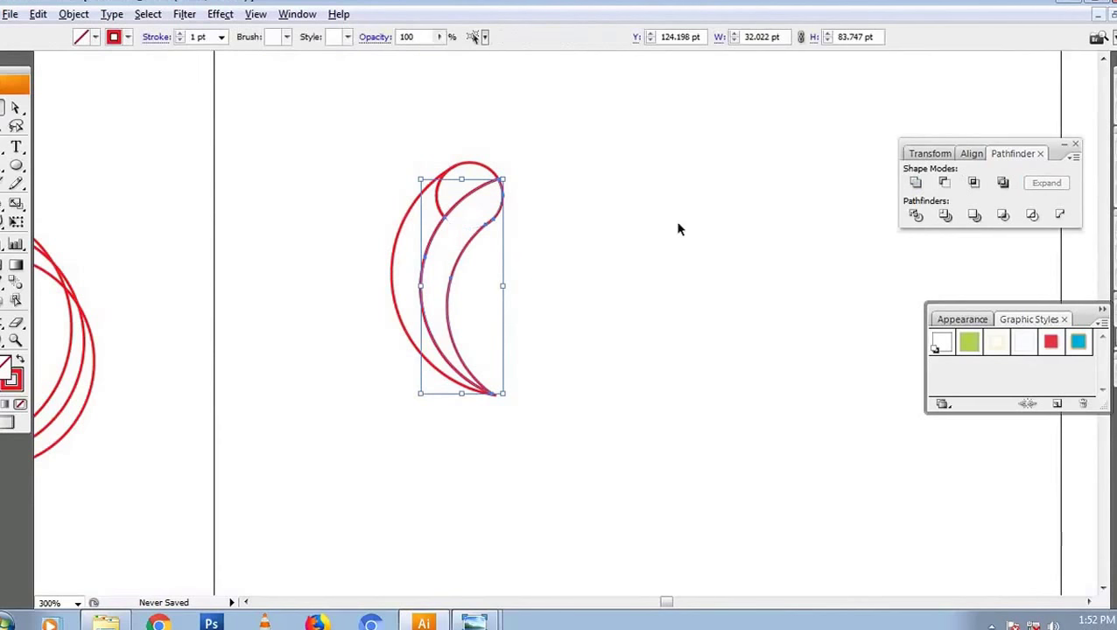
click(353, 151)
drag(353, 152, 487, 211)
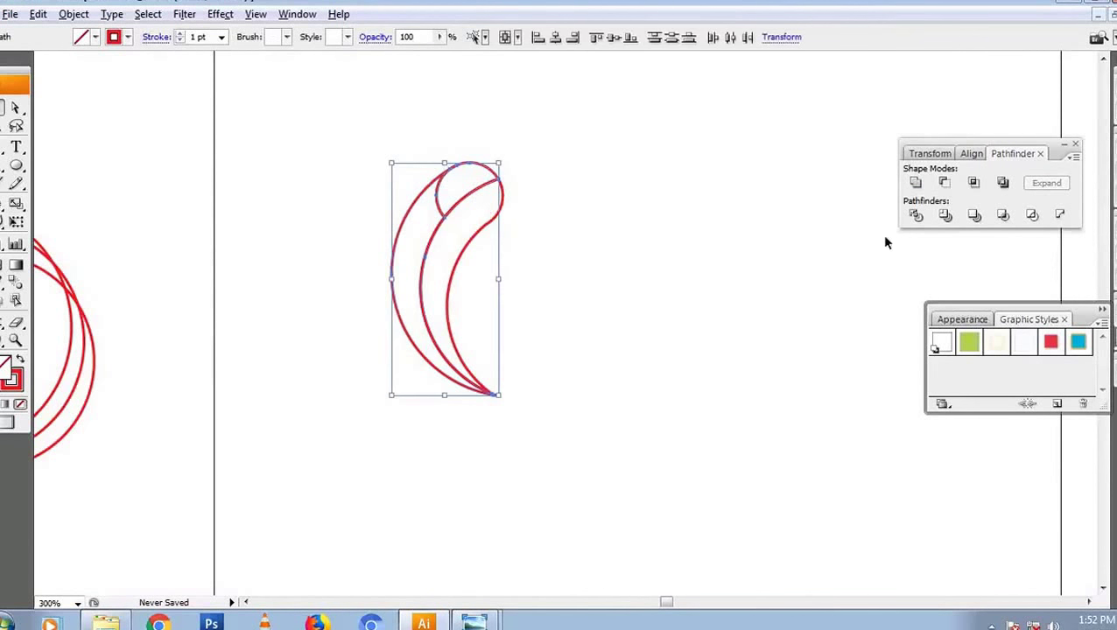
click(915, 182)
click(1047, 183)
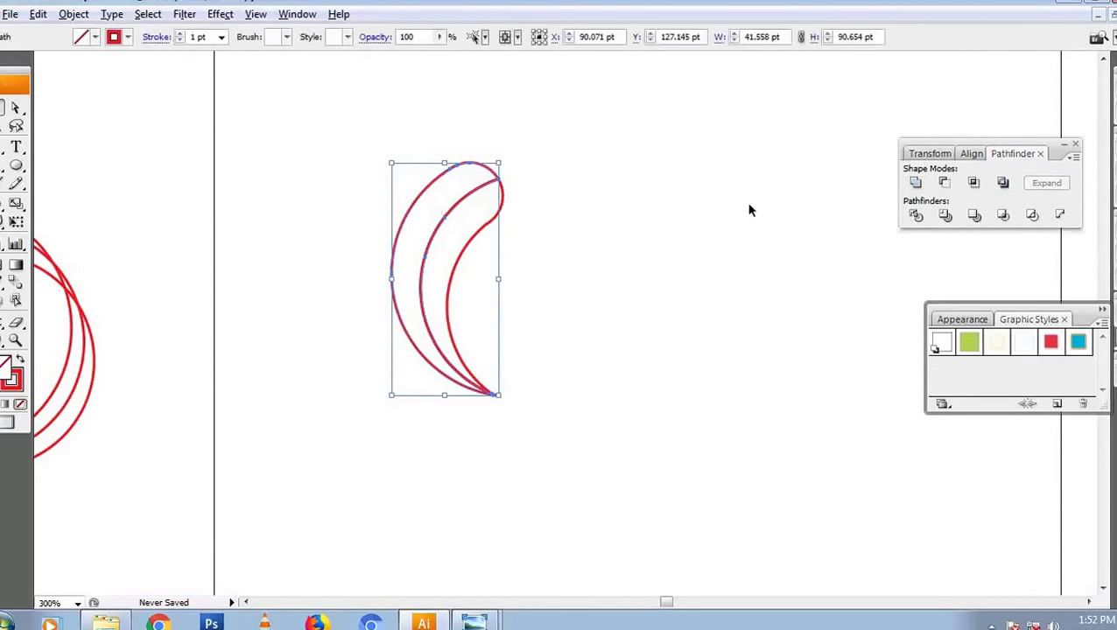
Cut the merged crescent, paste it back in front, and reselect it.
drag(456, 169, 532, 218)
key(ctrl+shift+b)
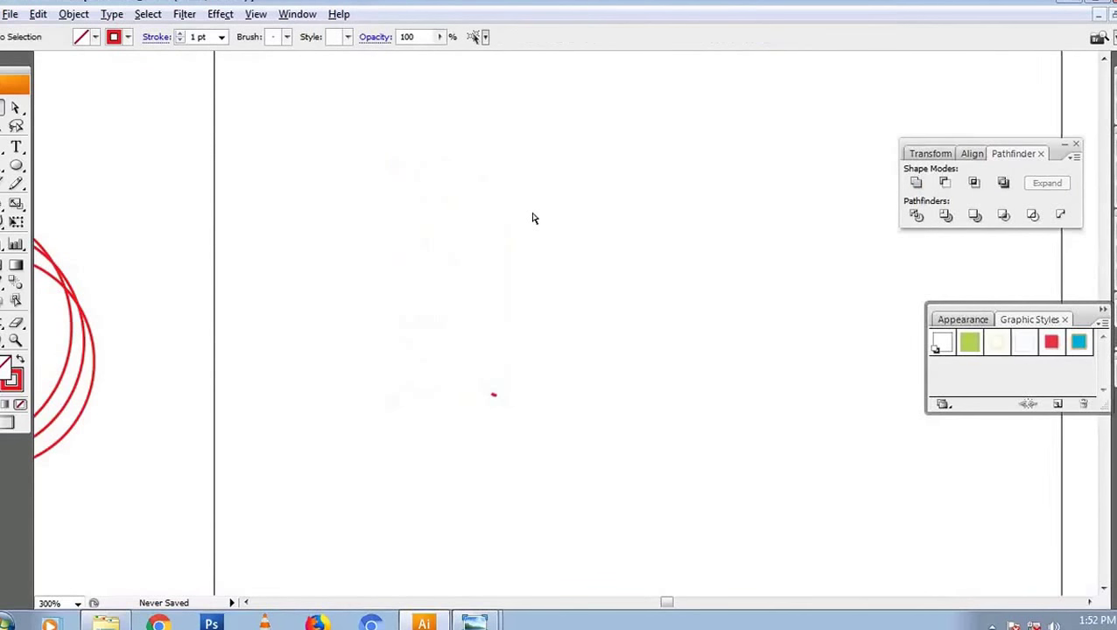
key(ctrl+x)
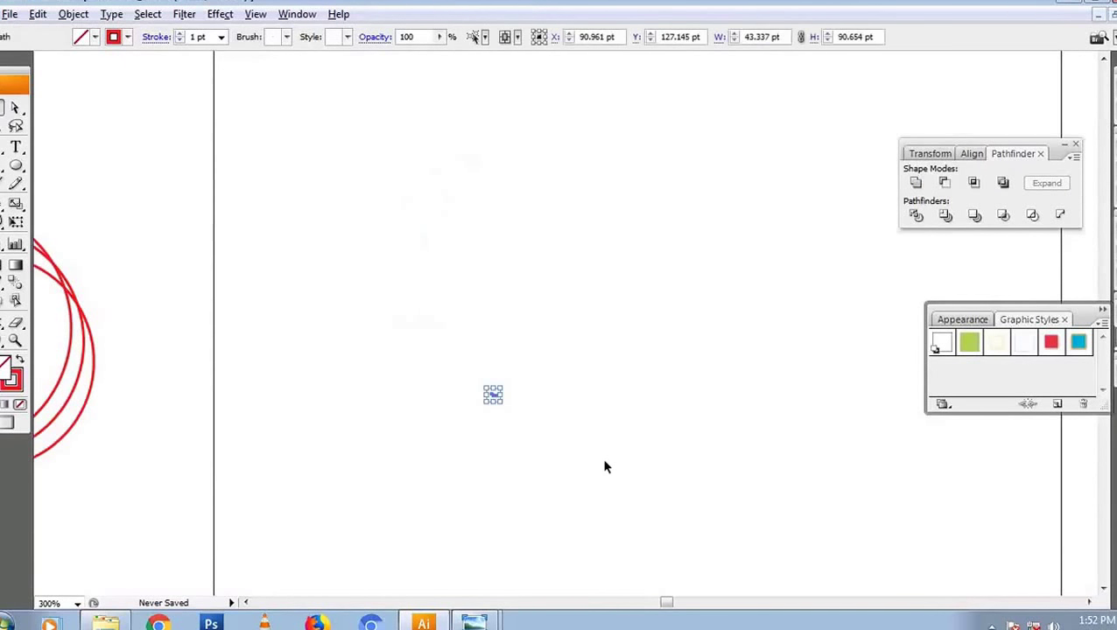
key(ctrl+f)
click(316, 150)
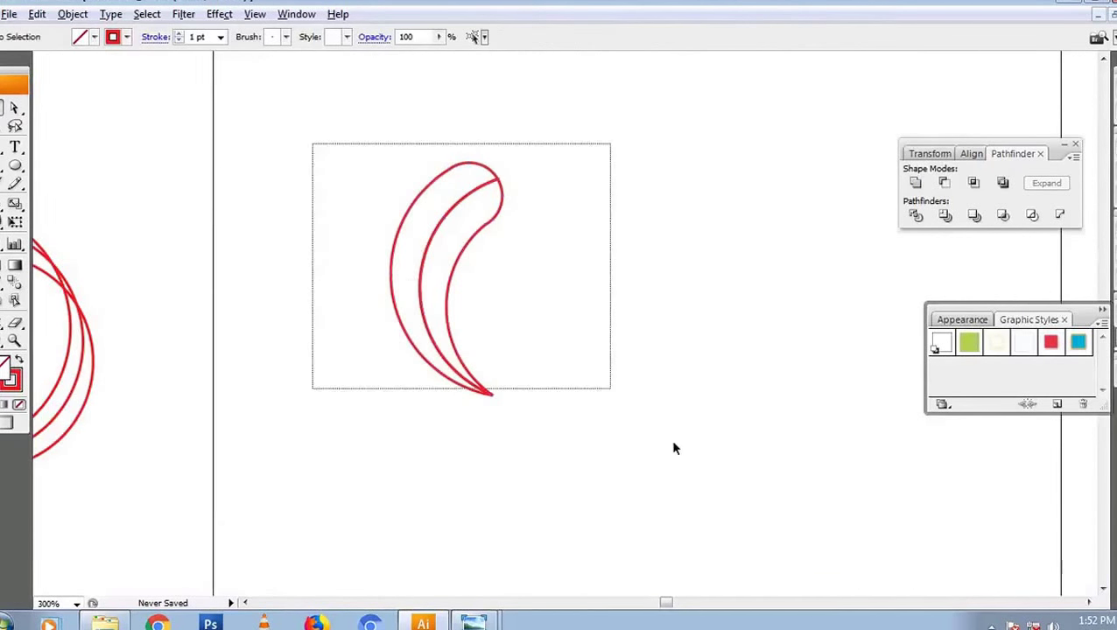
drag(315, 149, 612, 395)
Return to Preview mode and arrange the Swatches, Gradient and fill/stroke controls.
key(ctrl+y)
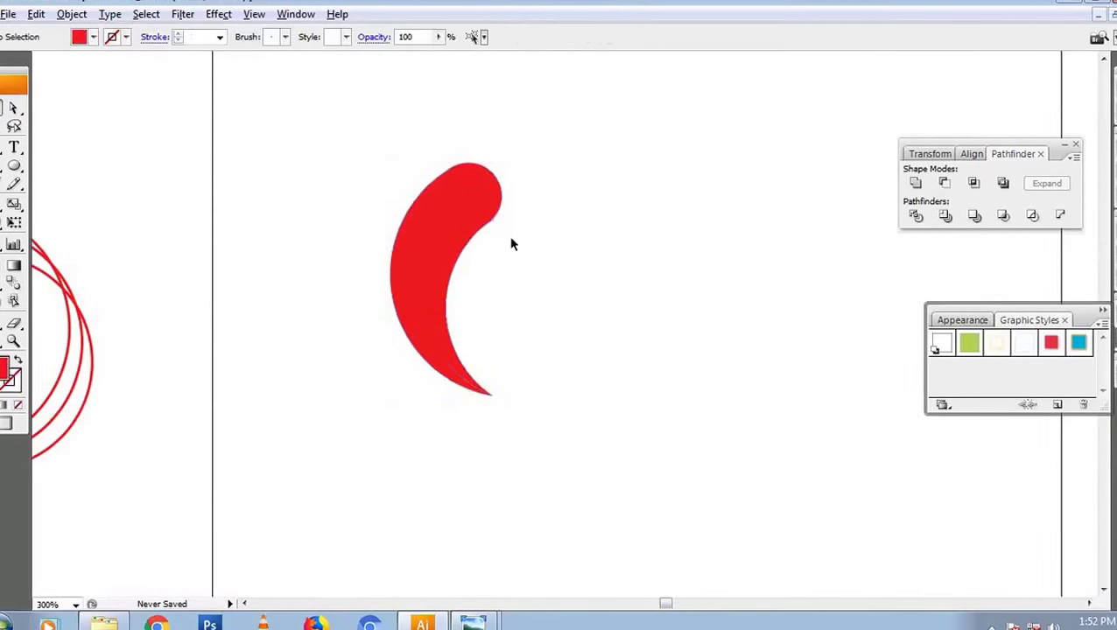
key(Tab)
key(Tab)
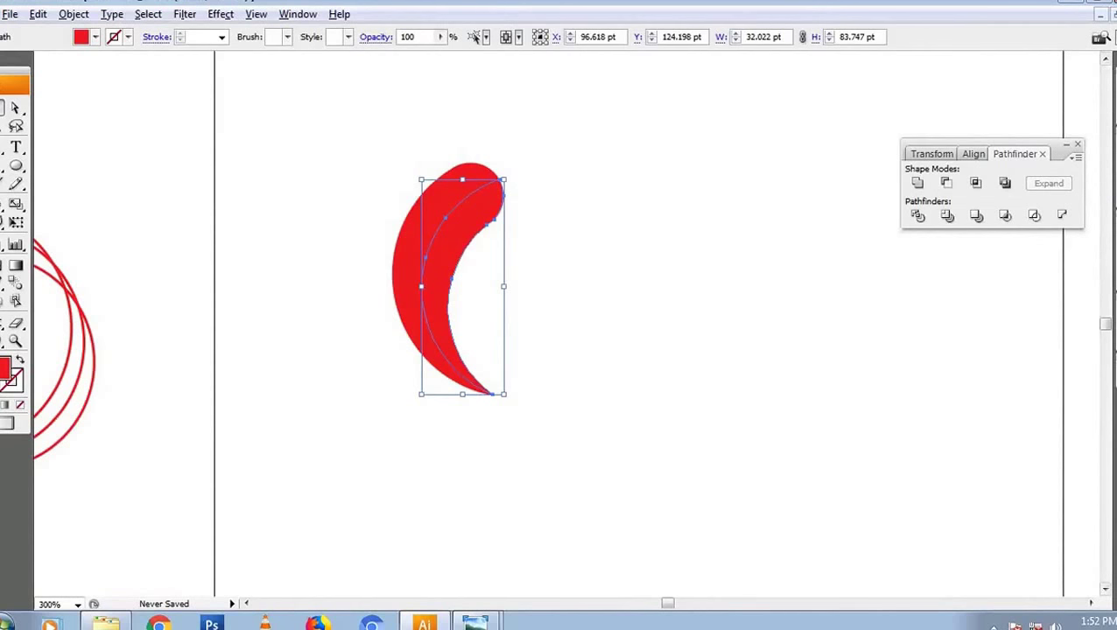
drag(971, 153, 902, 313)
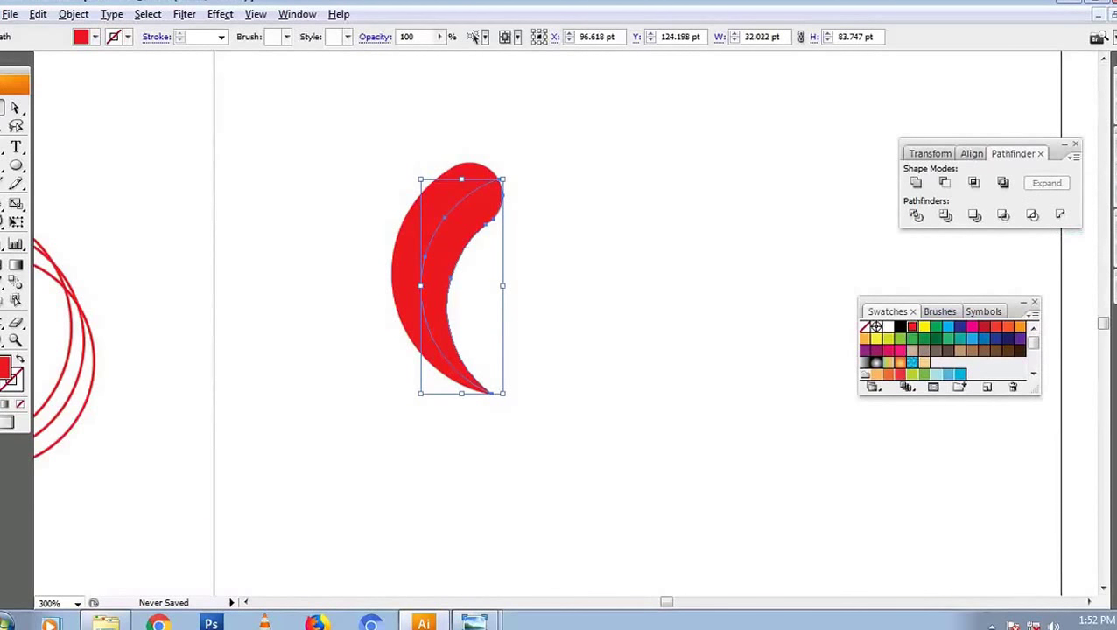
key(shift+F6)
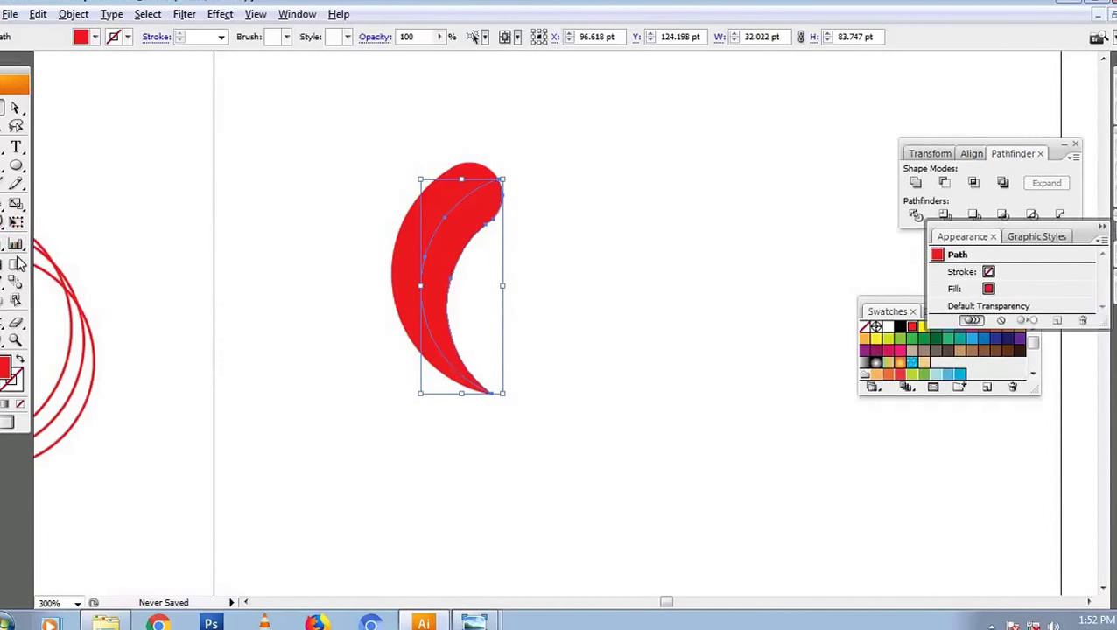
click(16, 264)
Apply a gradient fill to the inner piece from a detached Gradient panel.
key(ctrl+F9)
drag(964, 153, 826, 225)
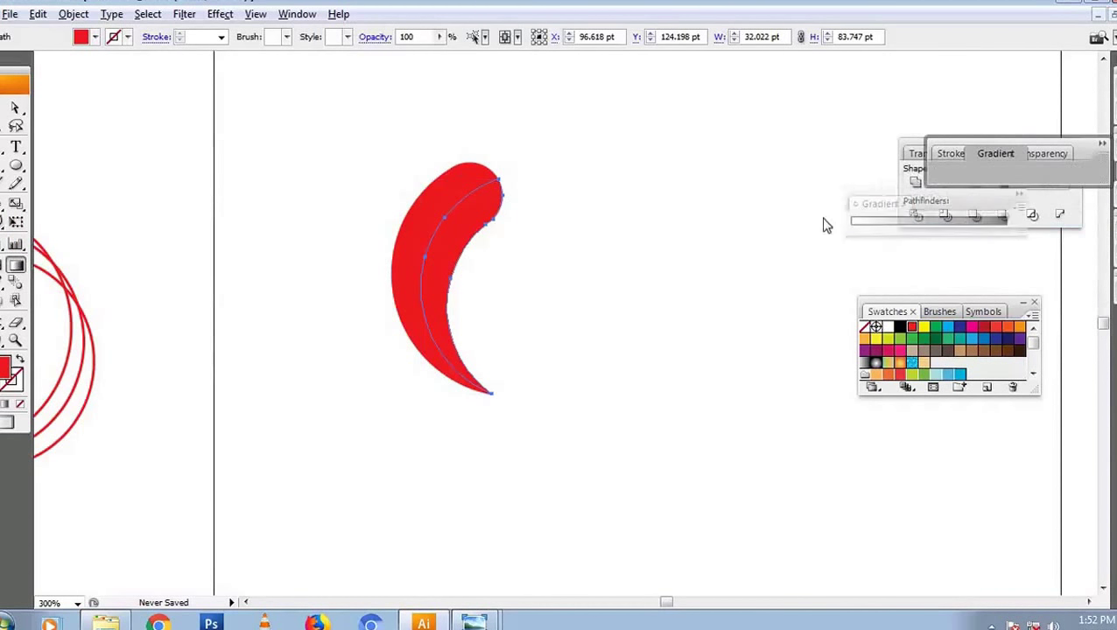
click(901, 237)
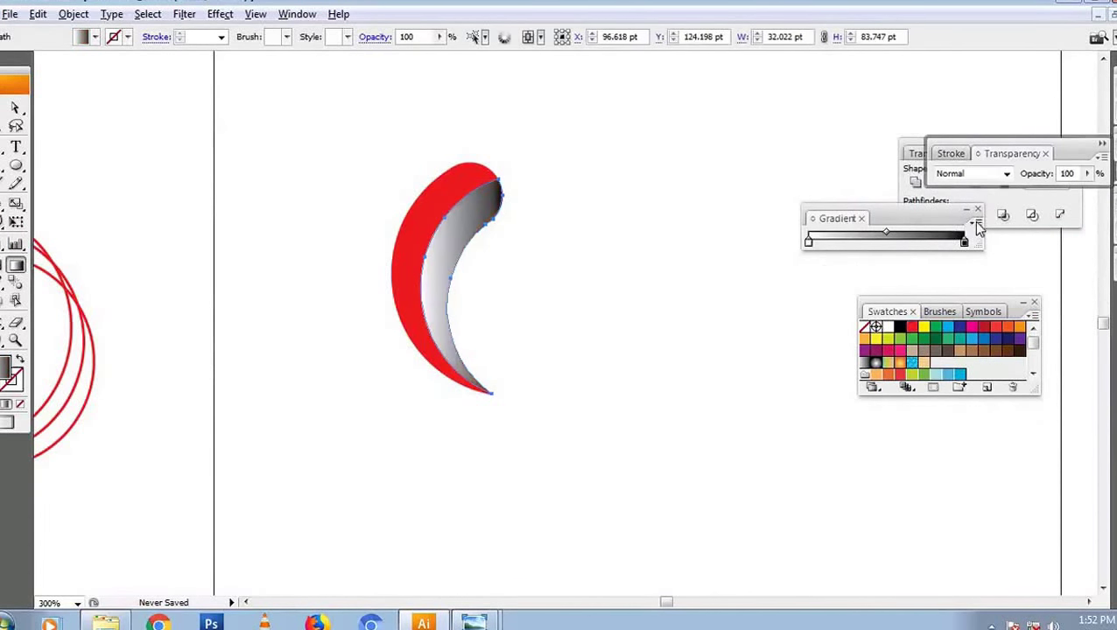
click(975, 222)
click(1007, 224)
Eyedrop the grey gradient onto the outer part of the crescent.
key(v)
click(678, 182)
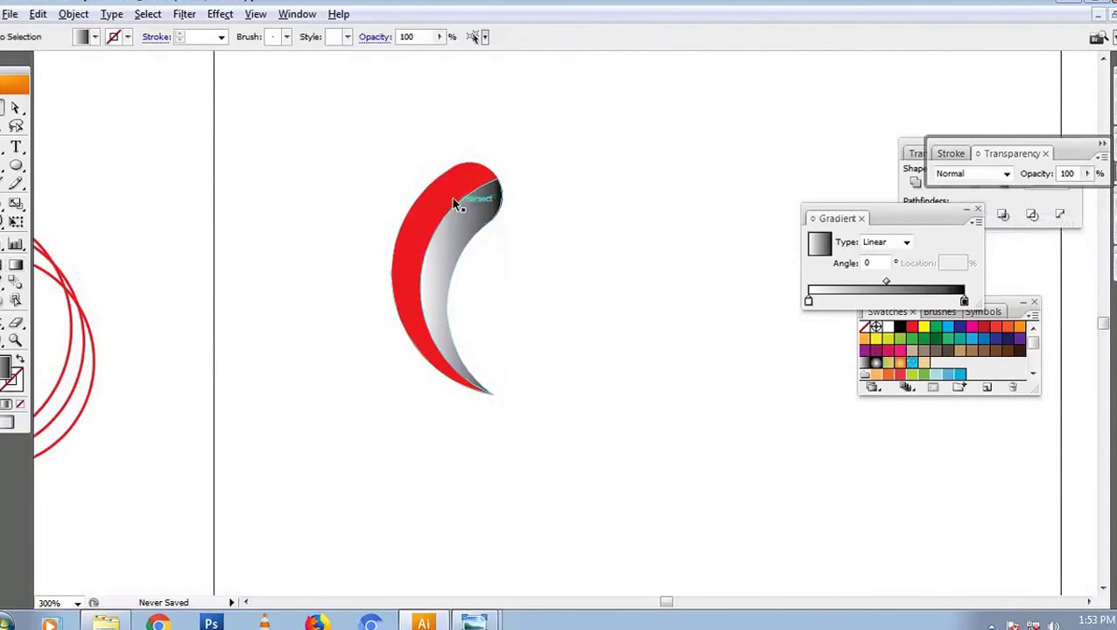
click(448, 219)
key(i)
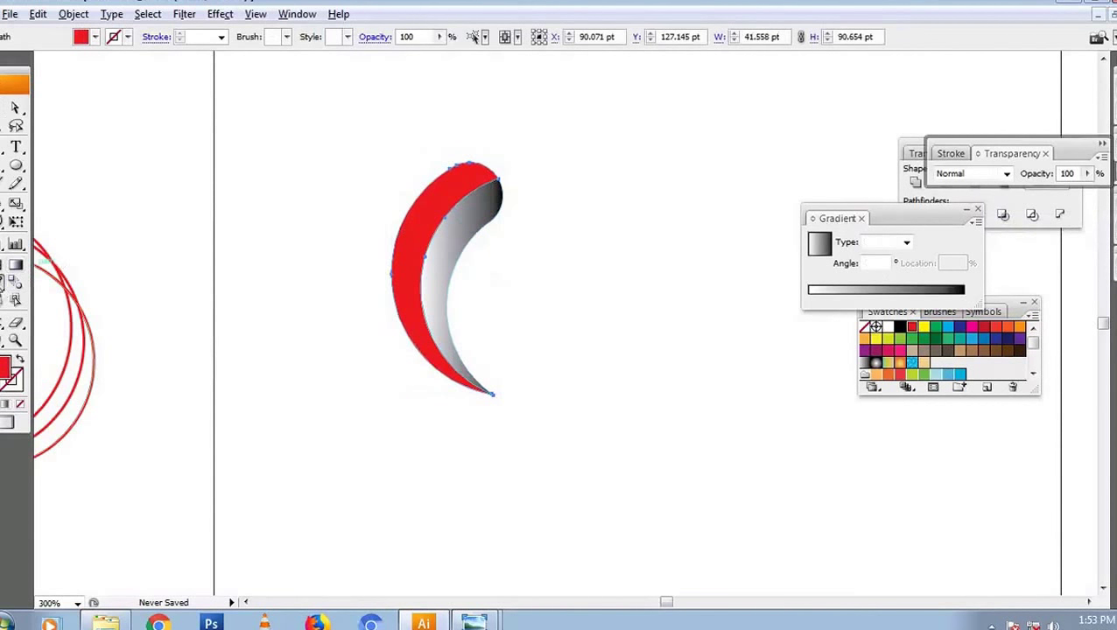
click(480, 208)
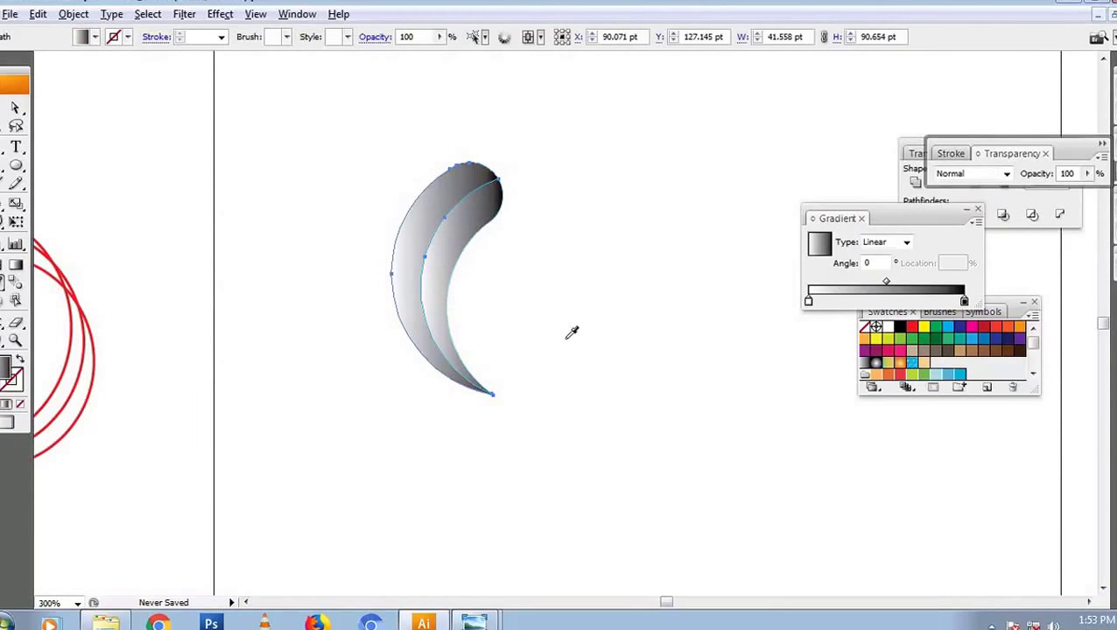
key(v)
Turn the inner piece's gradient yellow-to-red by adding a red stop and removing the dark stop.
click(567, 239)
click(495, 218)
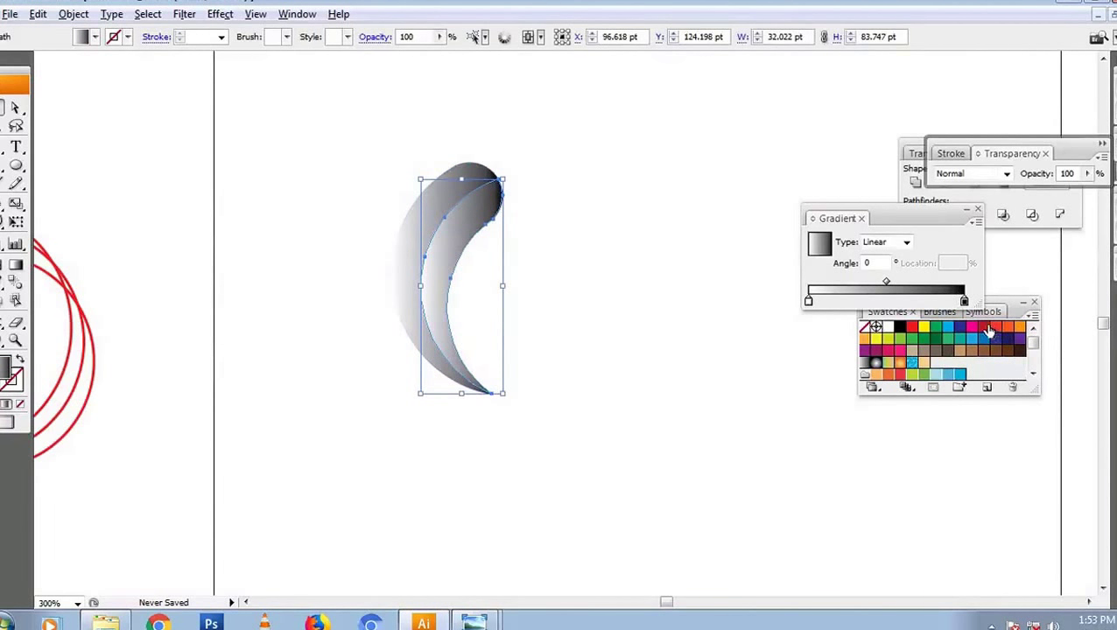
mouse_move(988, 329)
mouse_down()
mouse_move(945, 301)
mouse_move(1012, 306)
mouse_up()
mouse_move(919, 312)
mouse_down()
mouse_move(903, 372)
mouse_move(808, 302)
mouse_up()
drag(944, 302, 964, 301)
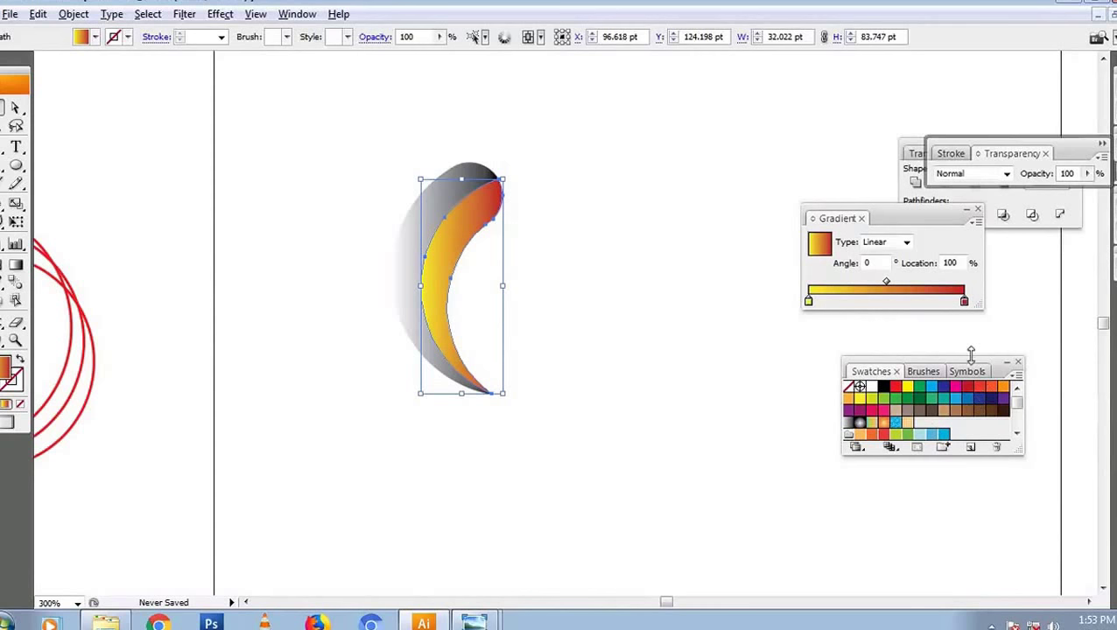
Deepen the red end stop's CMYK values and add a red middle stop at 56.59%, keeping Linear.
click(965, 302)
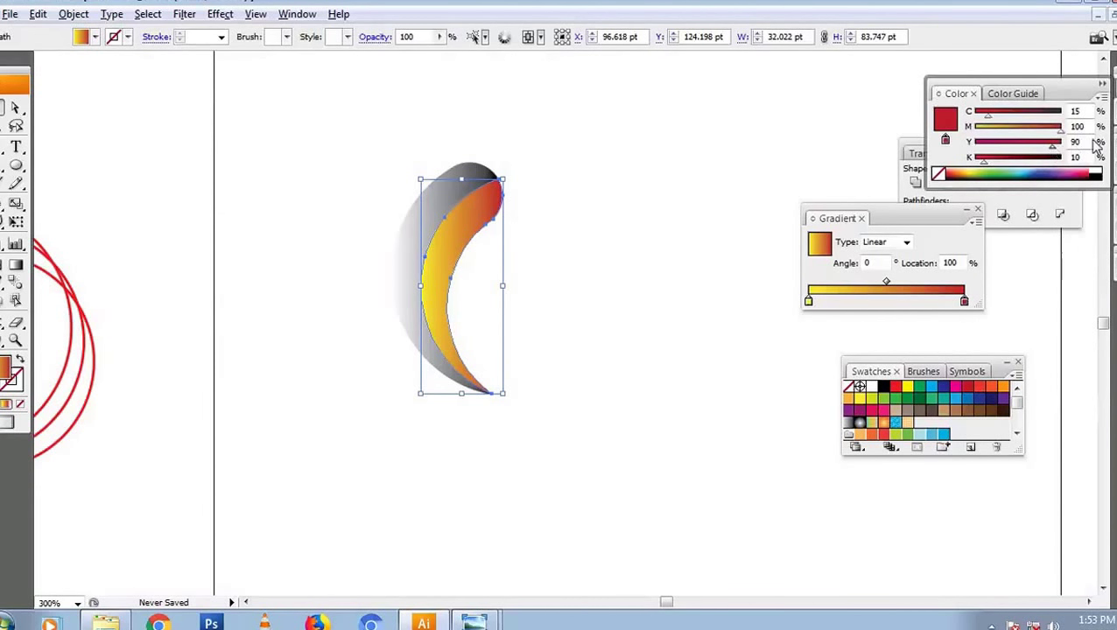
click(1003, 159)
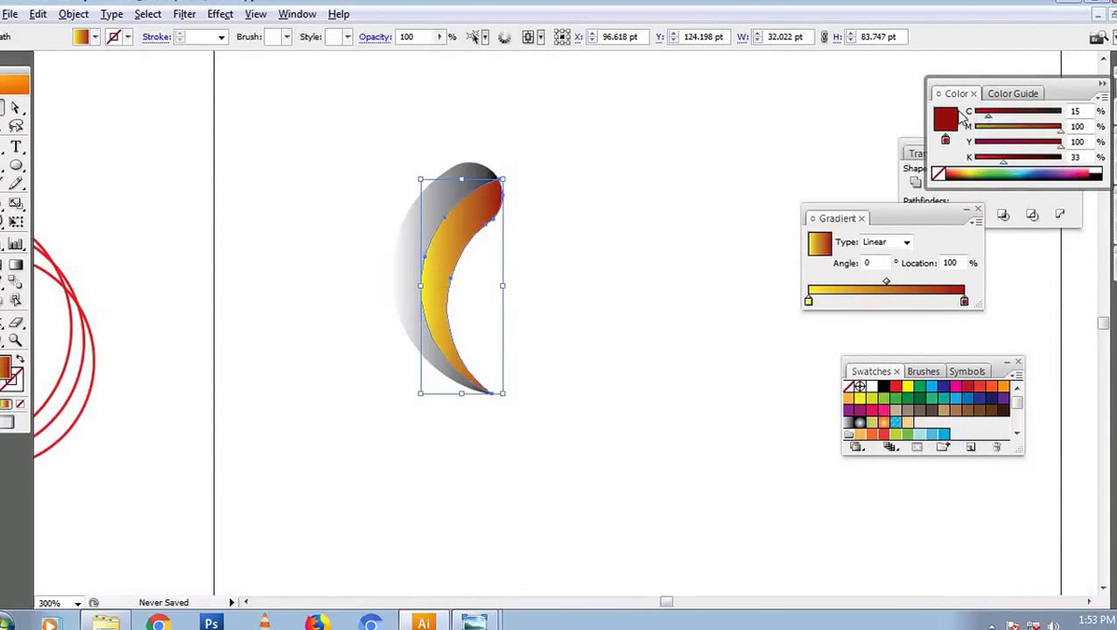
click(975, 114)
click(993, 161)
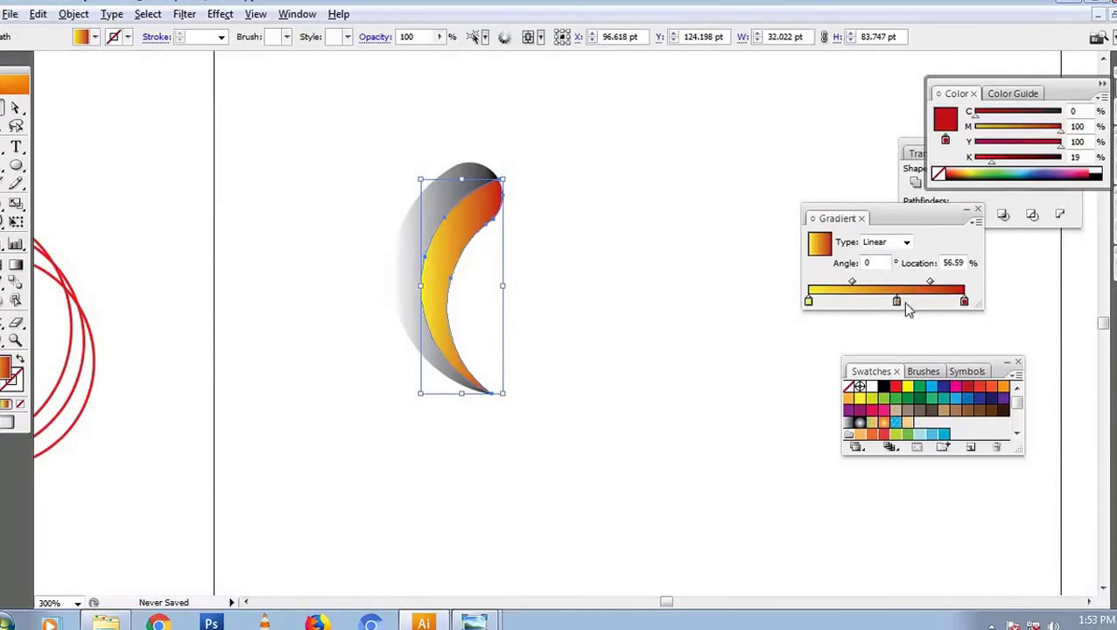
click(896, 301)
drag(1012, 127, 1062, 127)
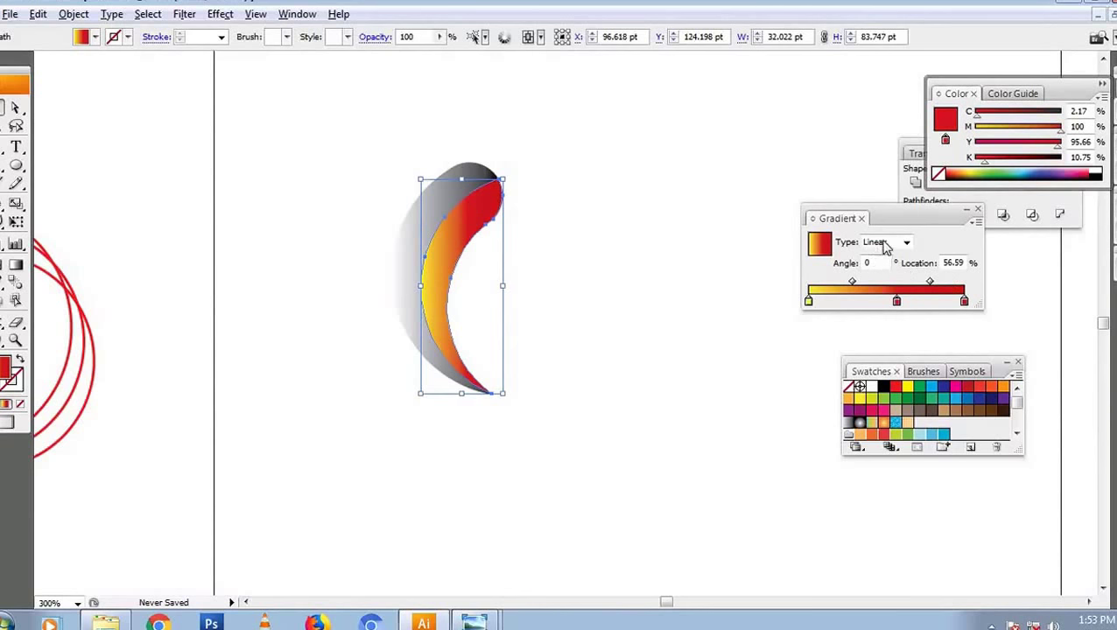
click(885, 248)
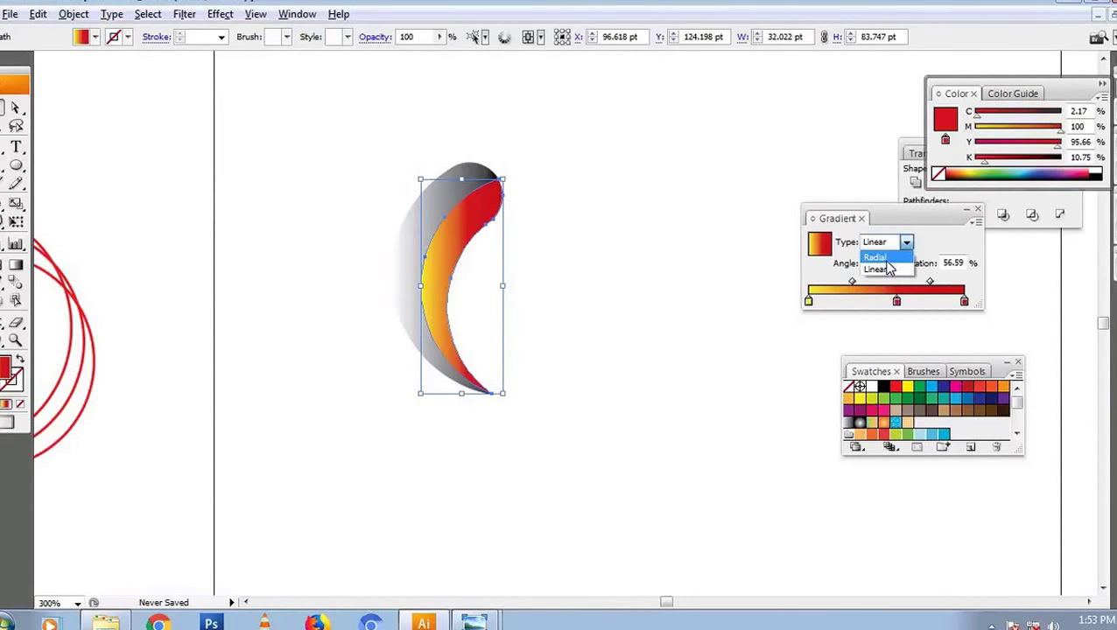
click(878, 269)
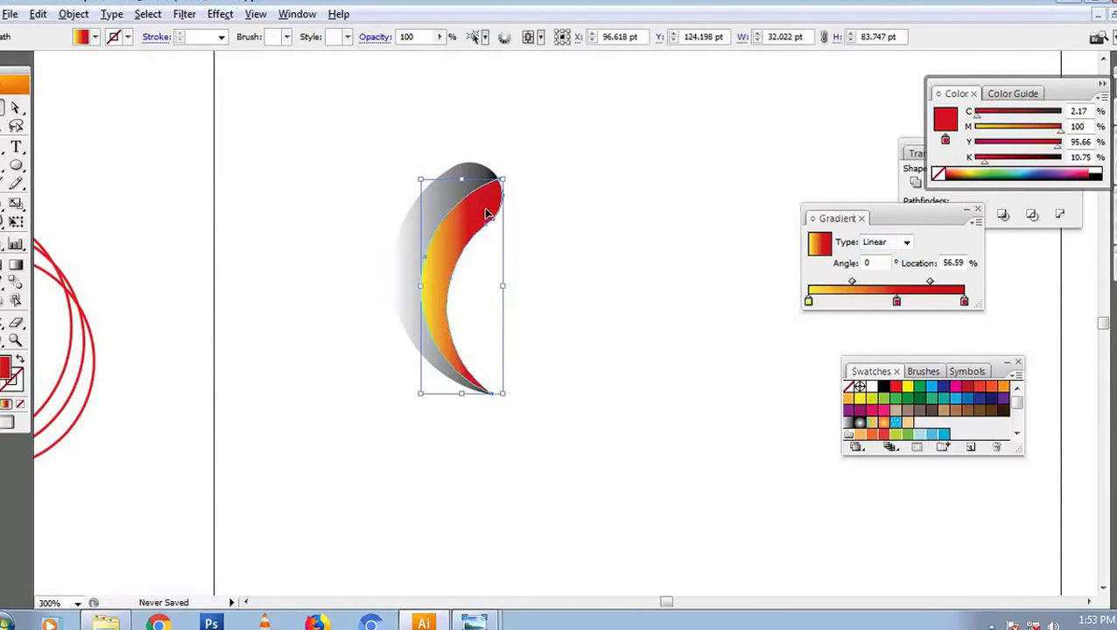
Re-angle the front piece's gradient direction with the Gradient tool.
key(g)
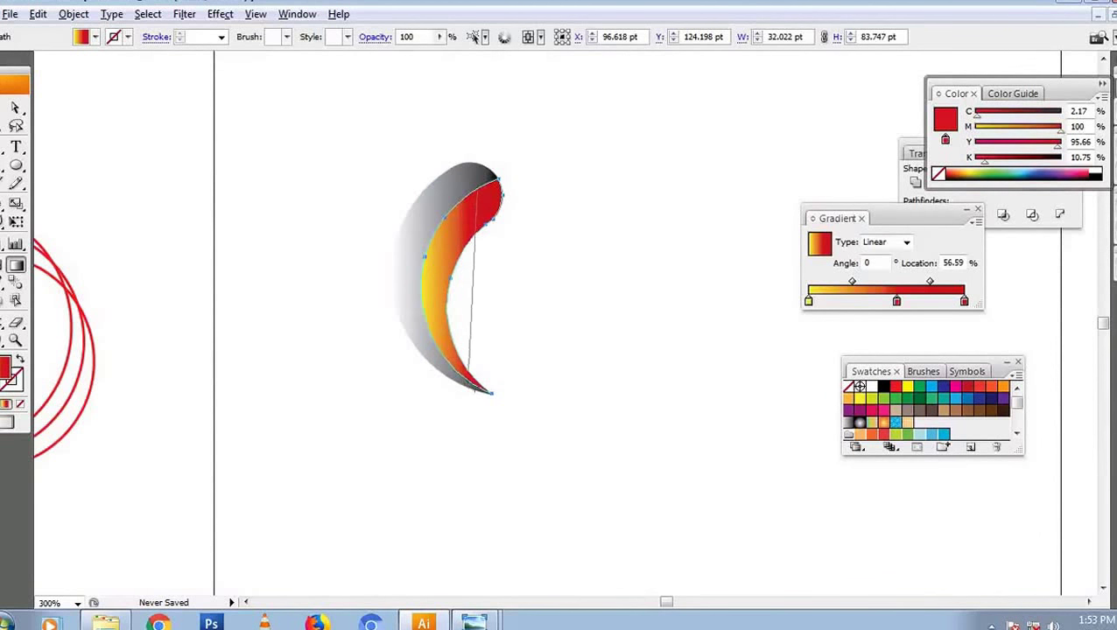
mouse_move(466, 234)
mouse_down()
mouse_move(464, 374)
mouse_move(489, 188)
mouse_up()
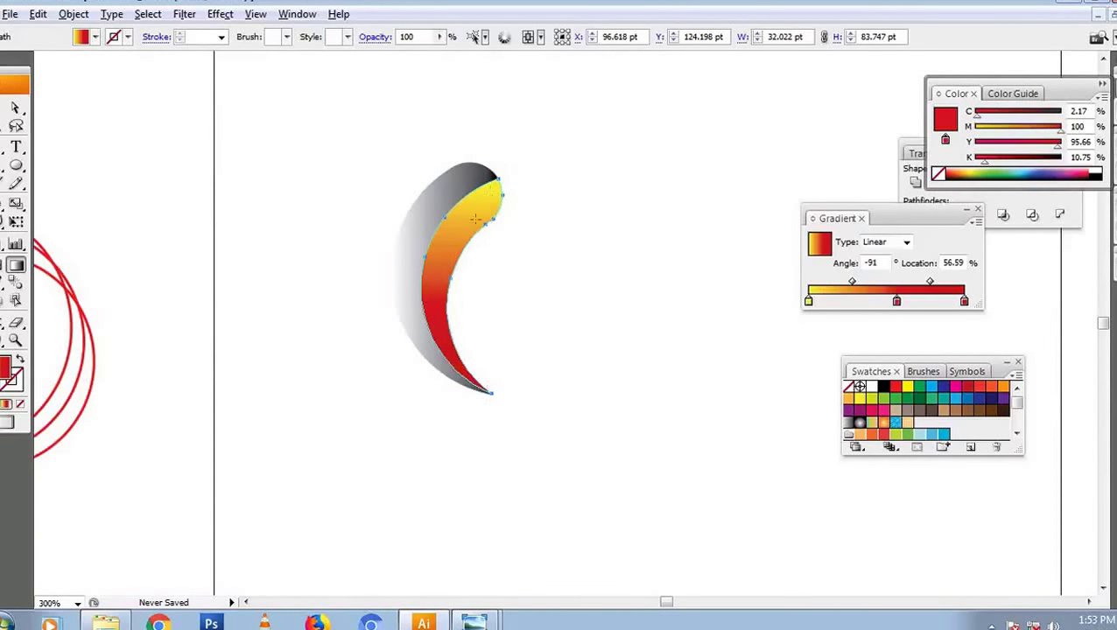
drag(433, 311, 467, 221)
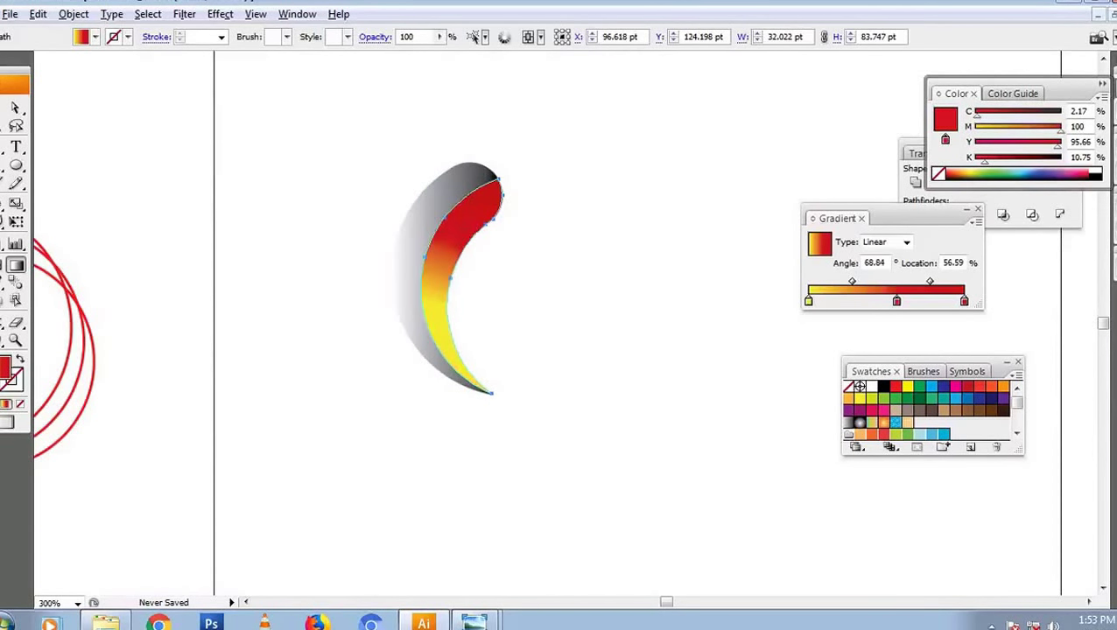
drag(430, 302, 470, 179)
key(v)
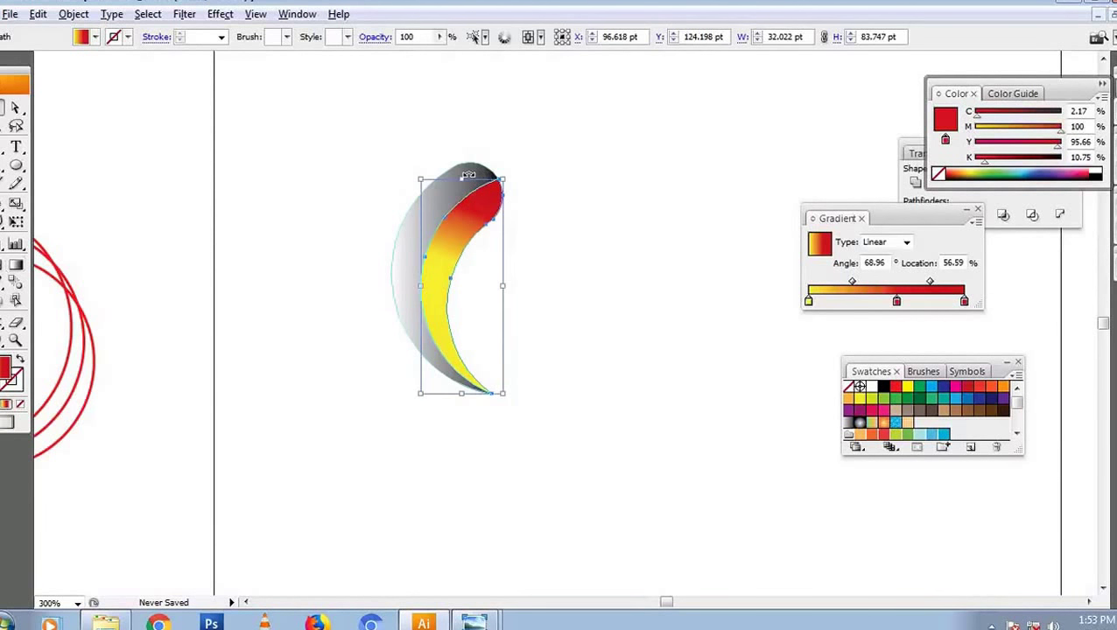
Eyedrop the front gradient onto the grey back piece, running yellow top to red bottom at -95.13°.
click(398, 272)
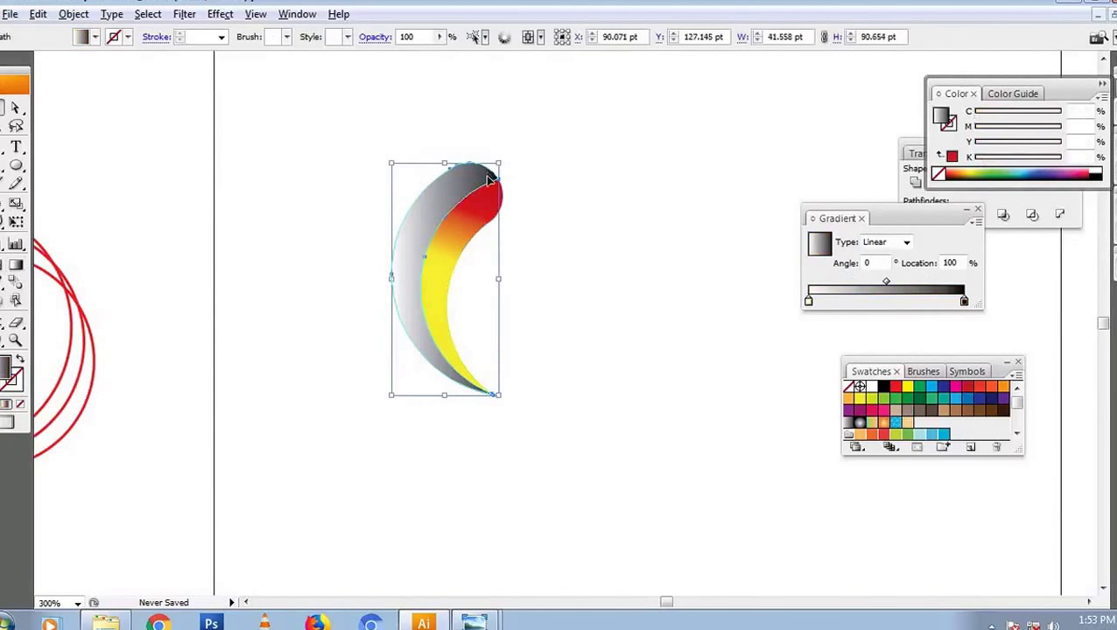
key(i)
click(494, 201)
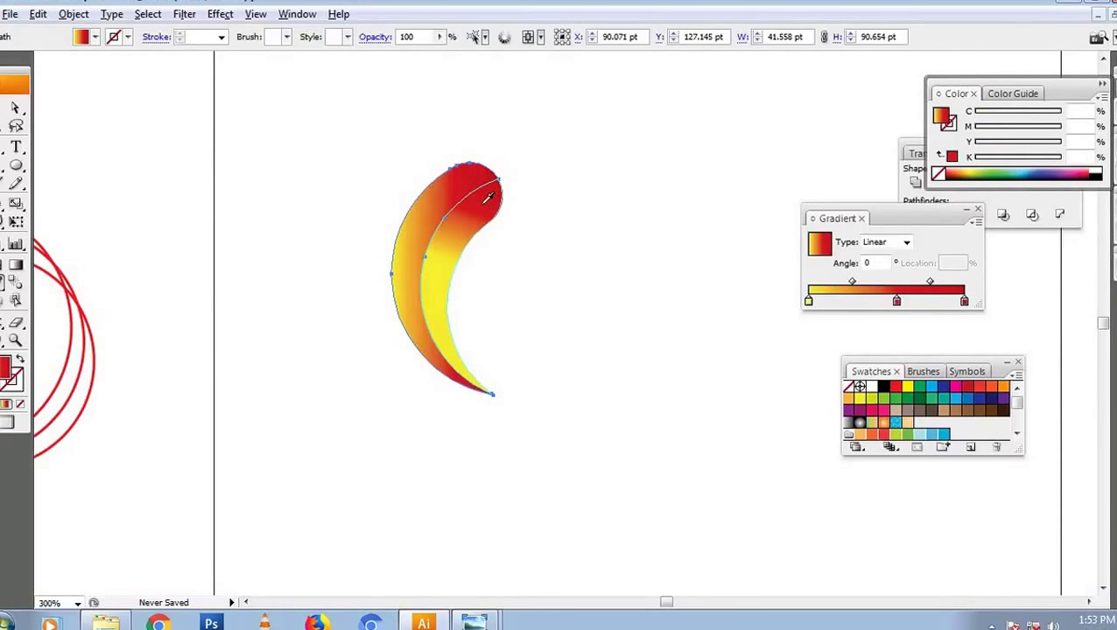
key(g)
drag(420, 357, 419, 394)
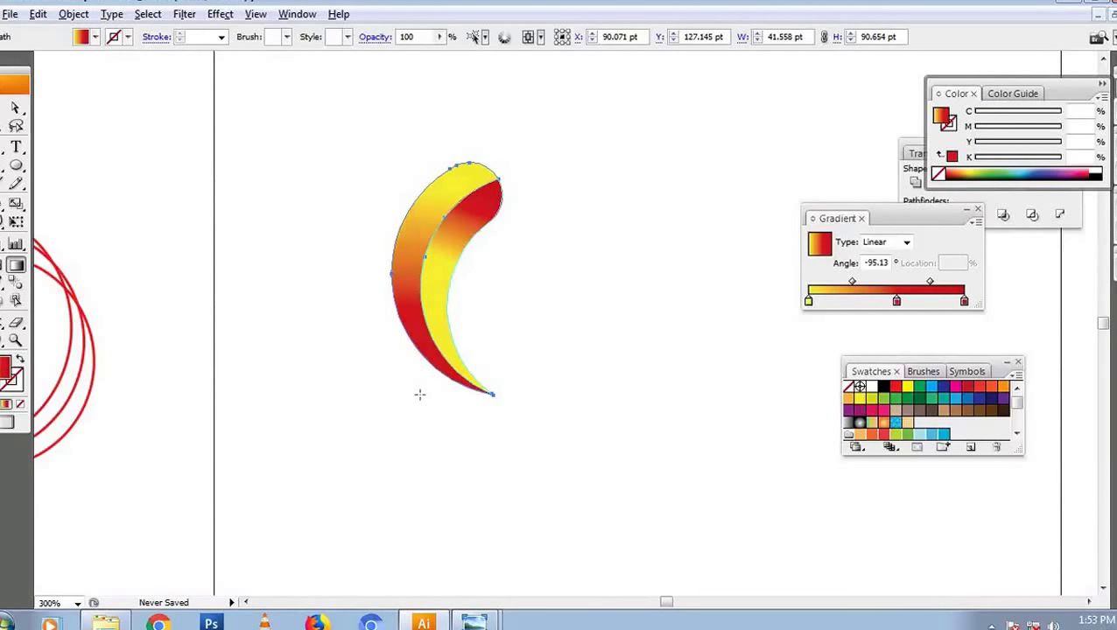
click(539, 280)
mouse_move(603, 369)
mouse_down()
mouse_move(330, 149)
mouse_move(571, 302)
mouse_up()
click(486, 268)
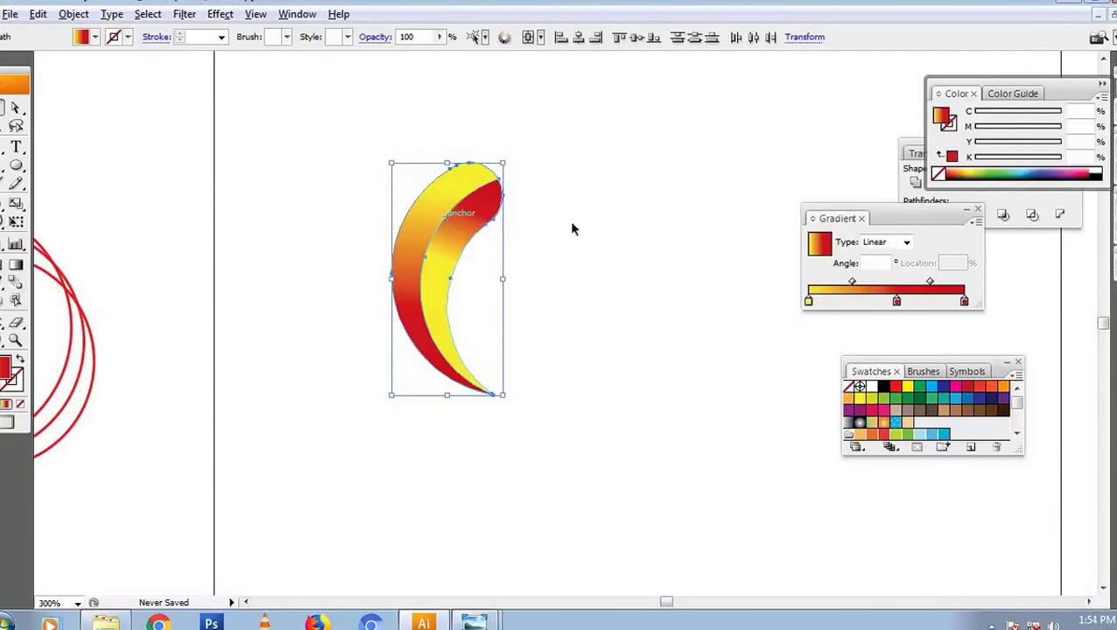
Group the two crescent pieces together.
drag(567, 323, 305, 73)
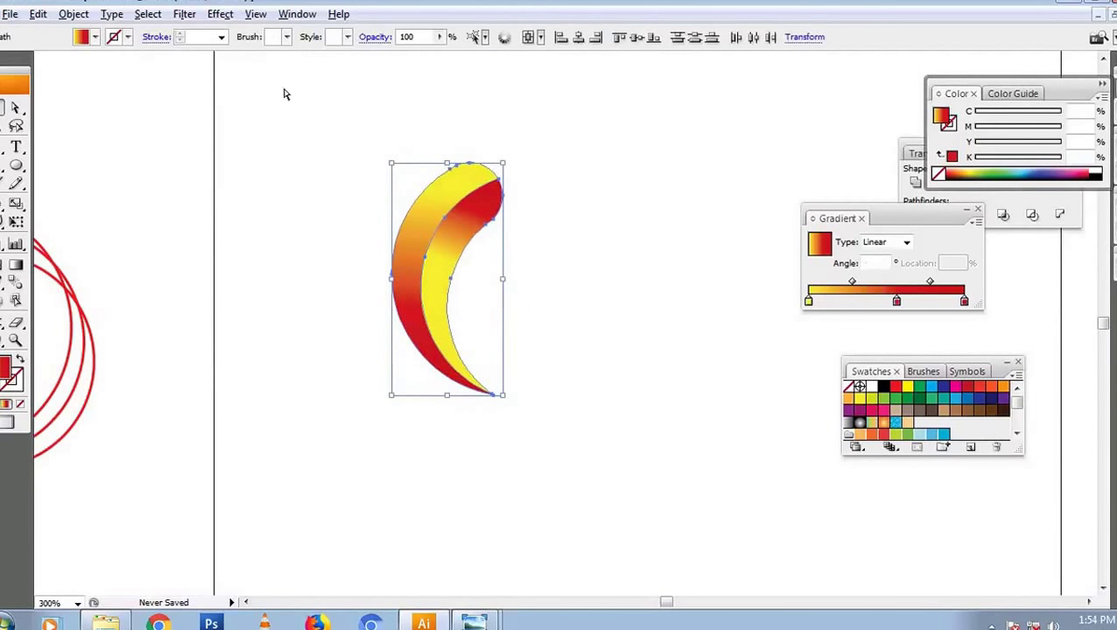
right_click(435, 196)
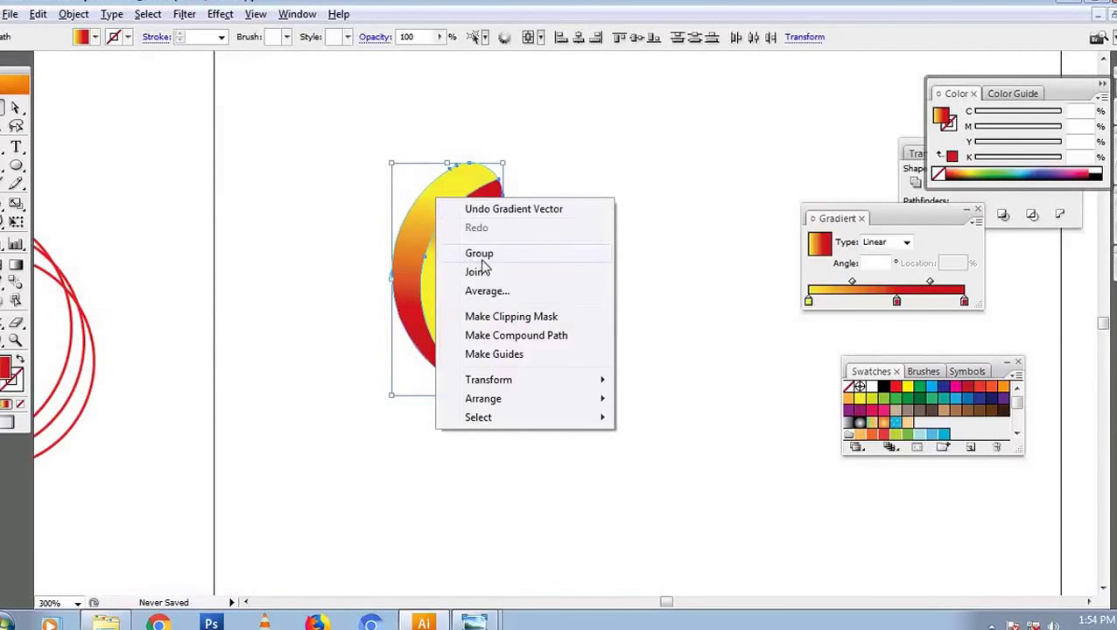
click(491, 253)
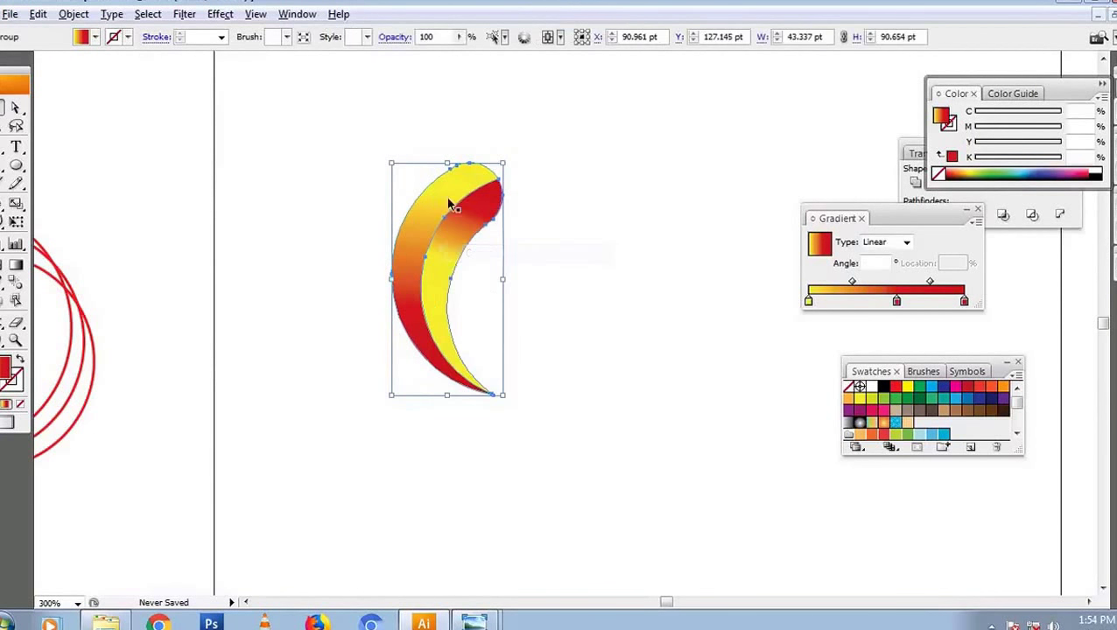
Preview and cancel an Arc warp, then rotate the crescent to lie horizontally.
click(220, 14)
mouse_move(241, 220)
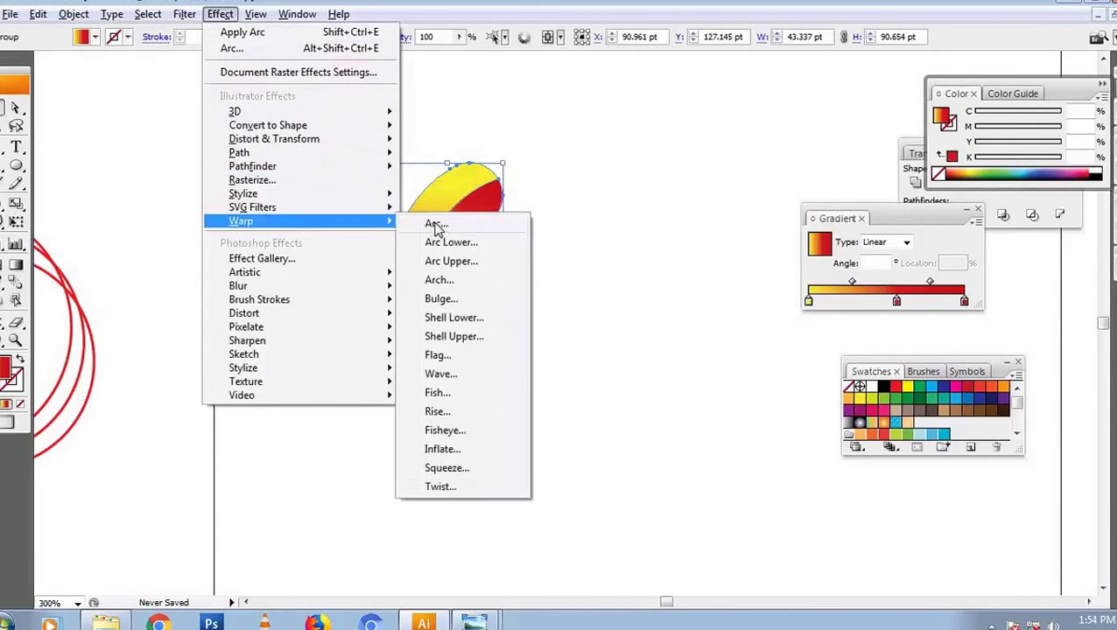
click(435, 226)
click(1027, 385)
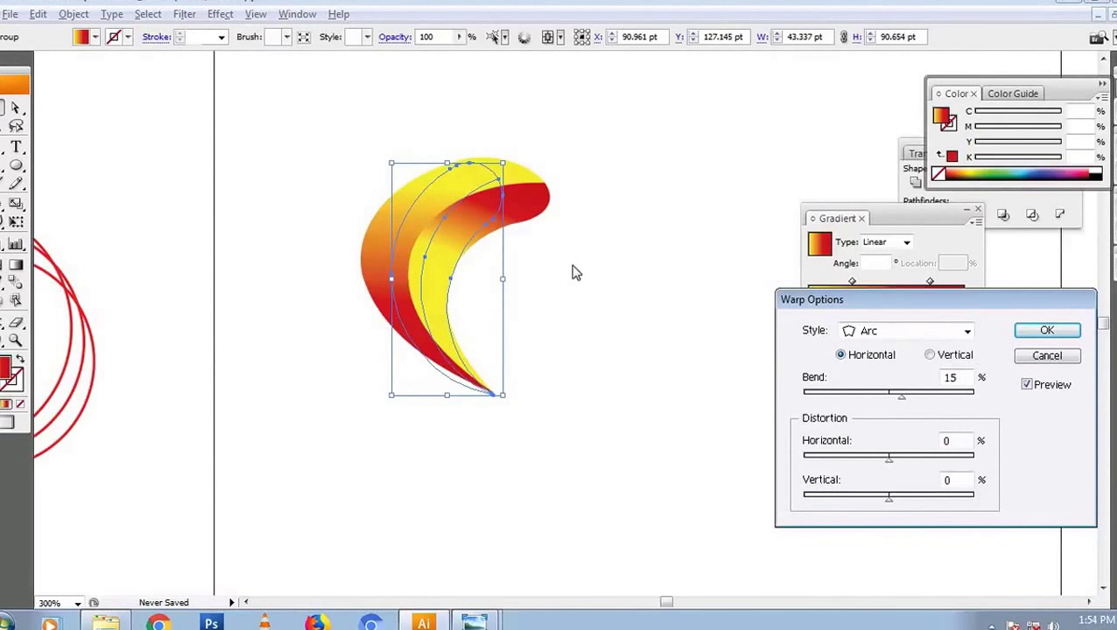
click(1042, 355)
mouse_move(552, 185)
mouse_down()
mouse_move(656, 413)
mouse_move(663, 309)
mouse_up()
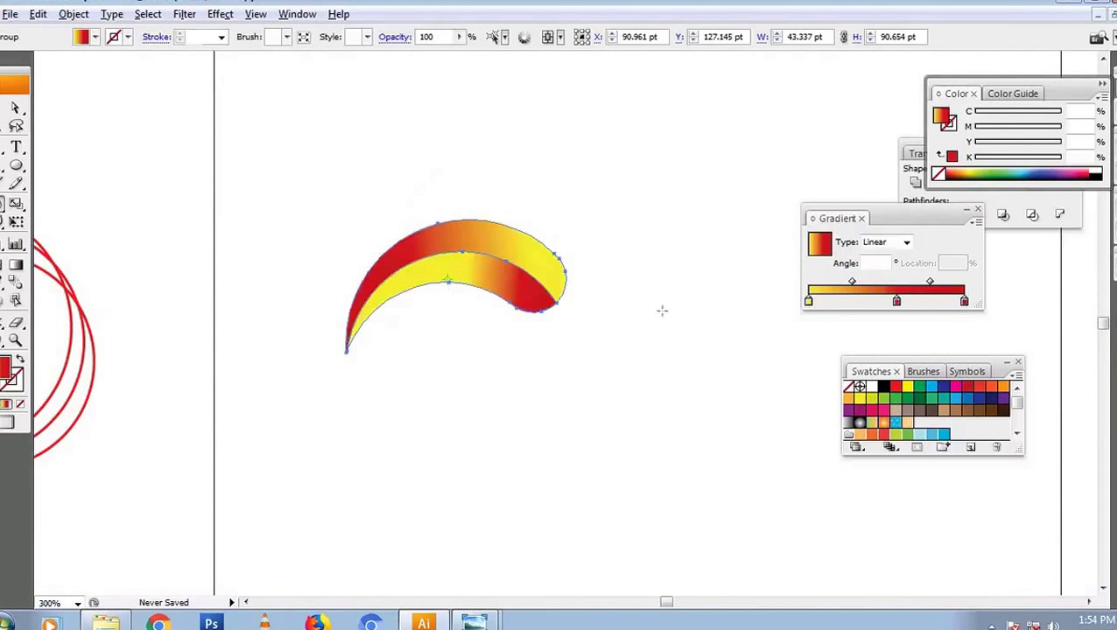
Apply an Arc warp with 11% bend to the horizontal crescent and reselect it.
key(v)
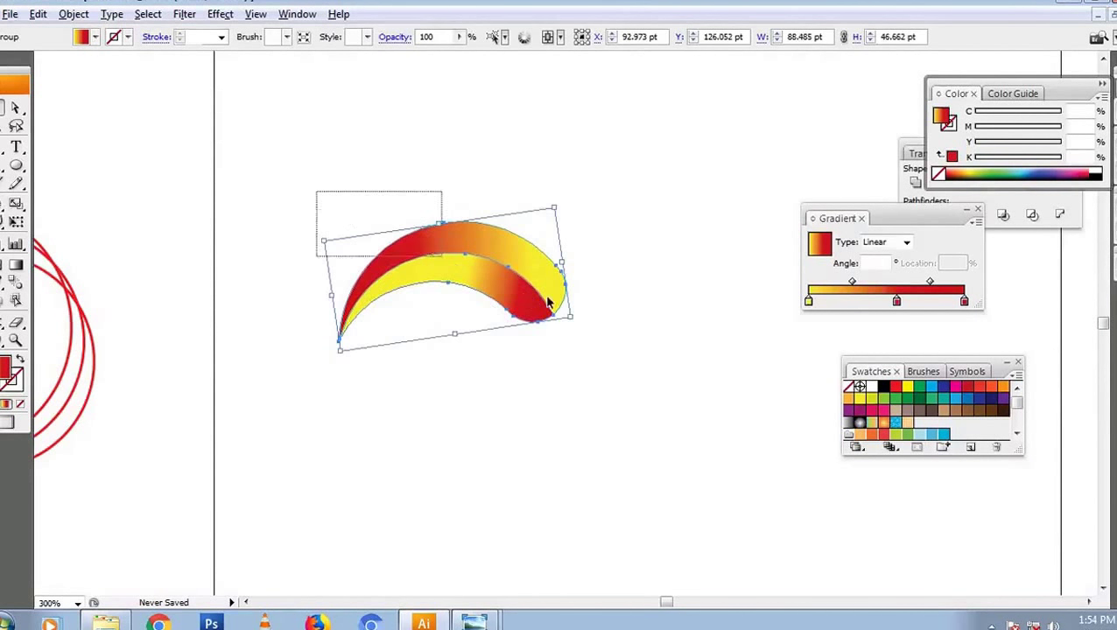
click(220, 14)
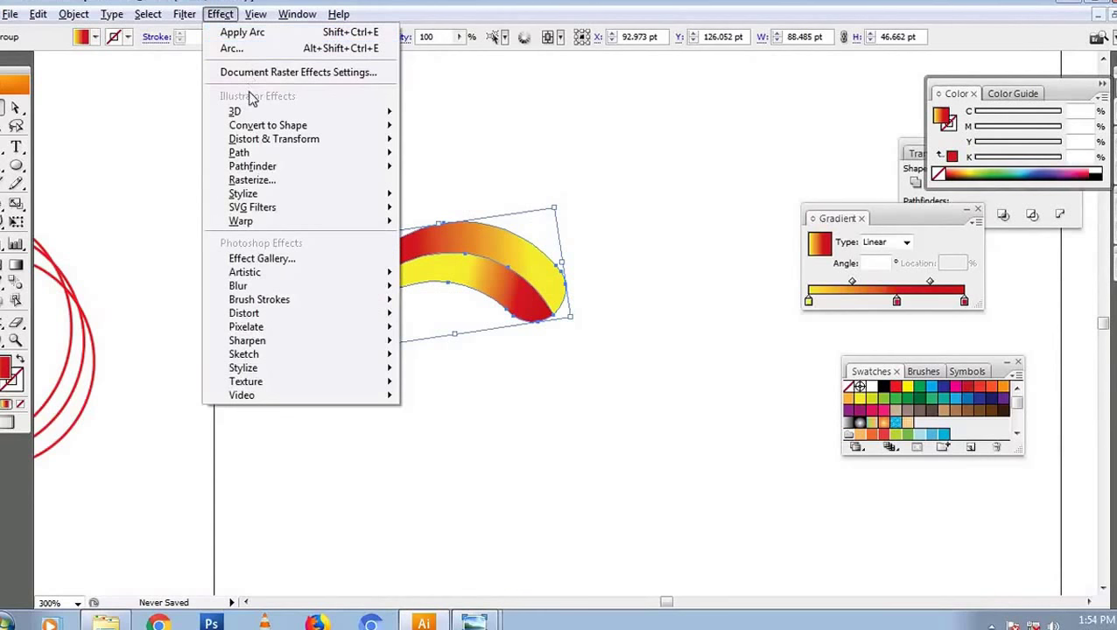
mouse_move(241, 221)
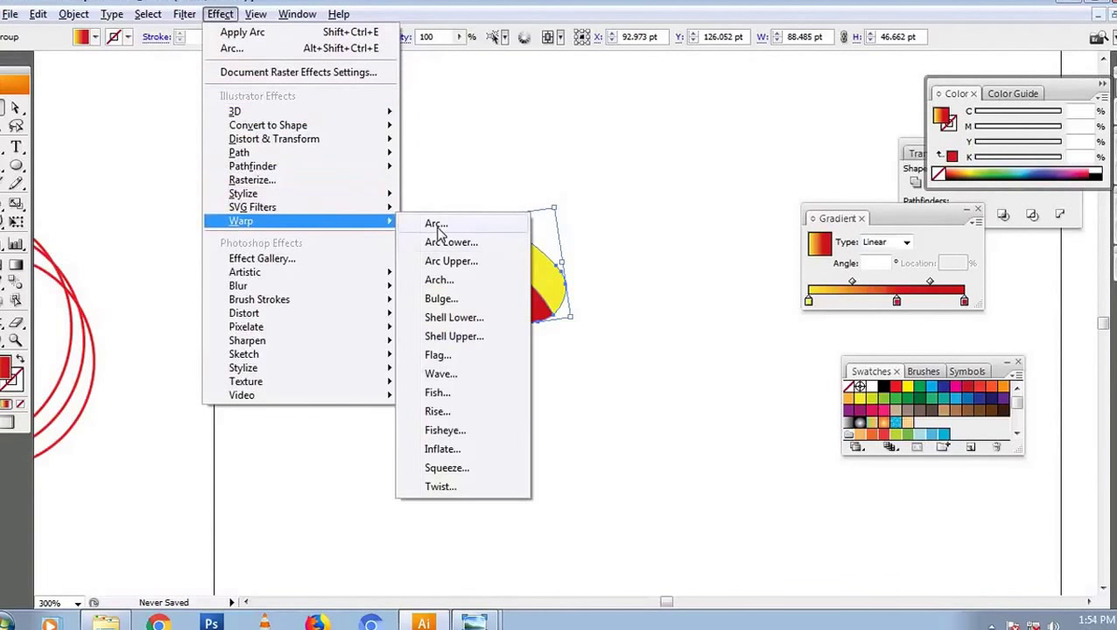
click(435, 224)
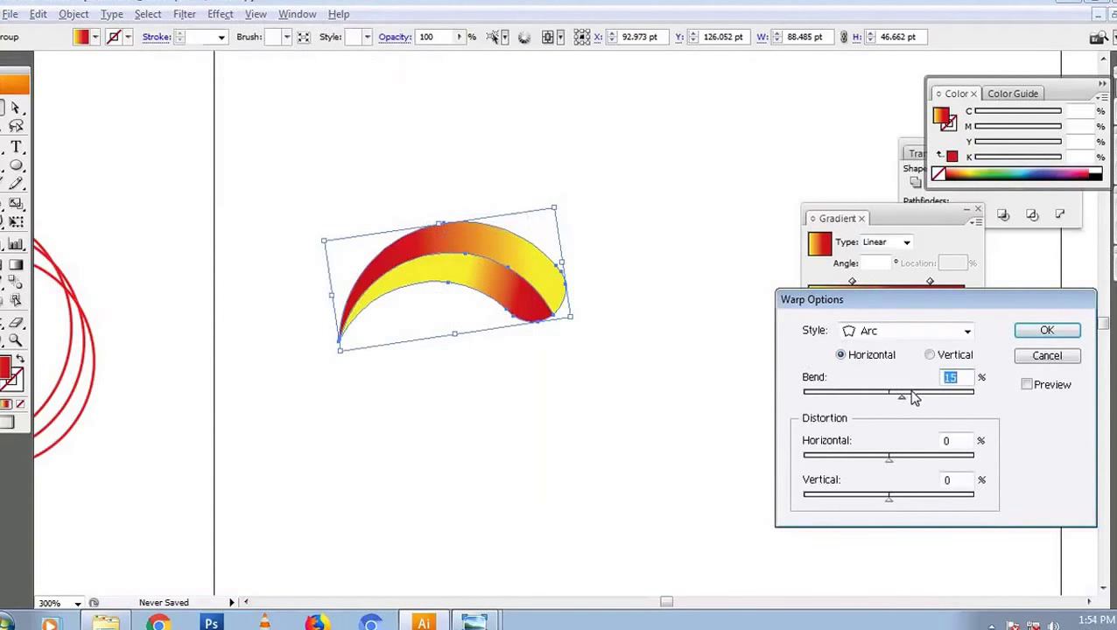
click(1029, 387)
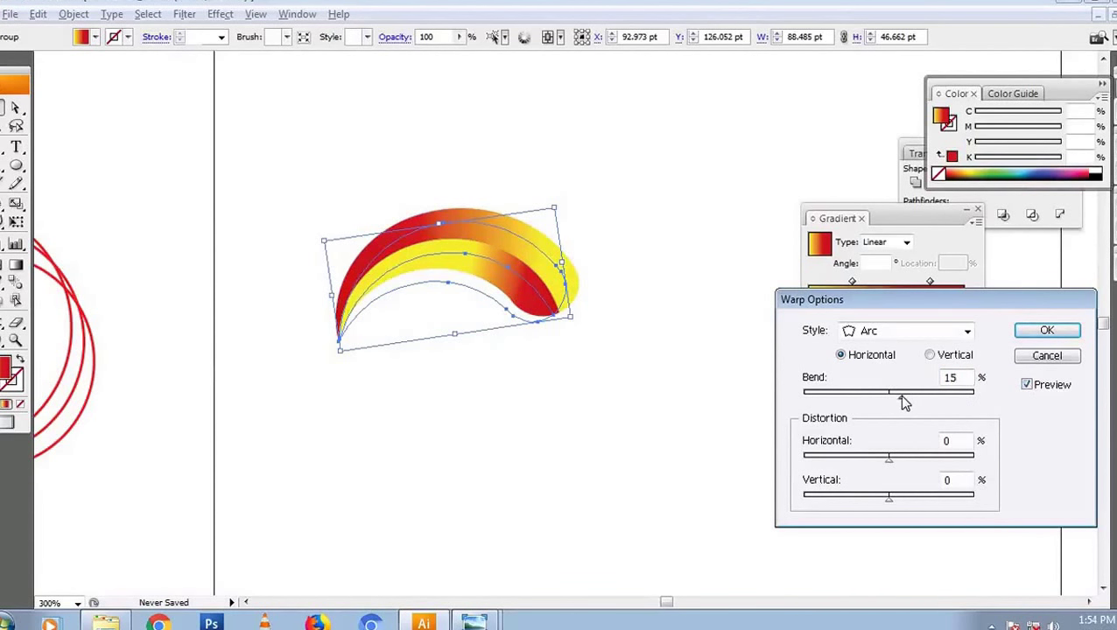
drag(900, 395, 896, 395)
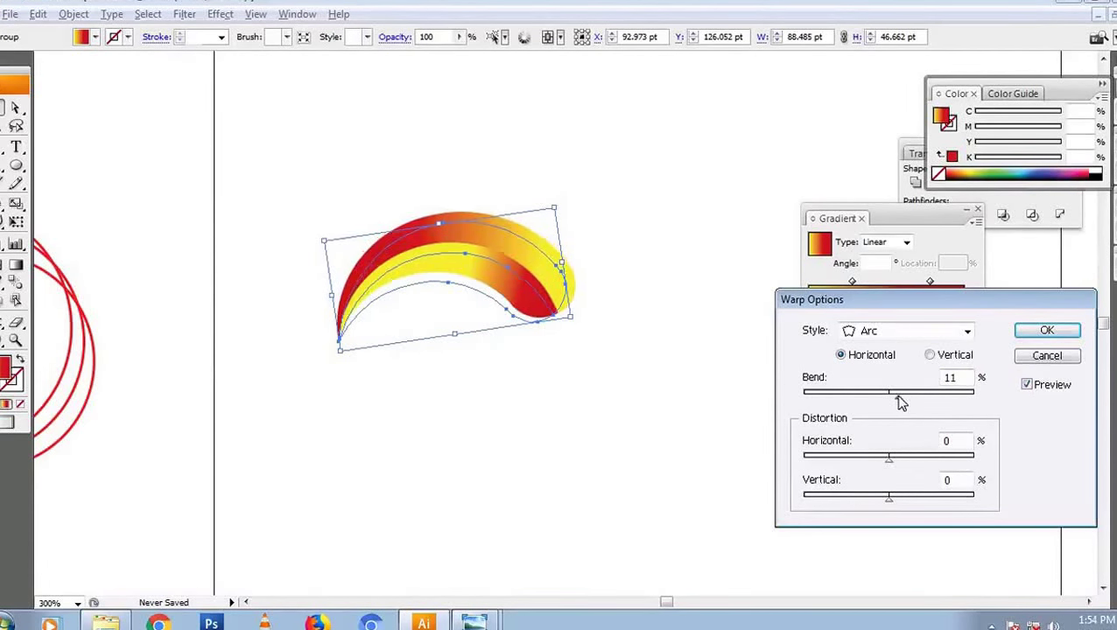
click(1042, 331)
click(705, 146)
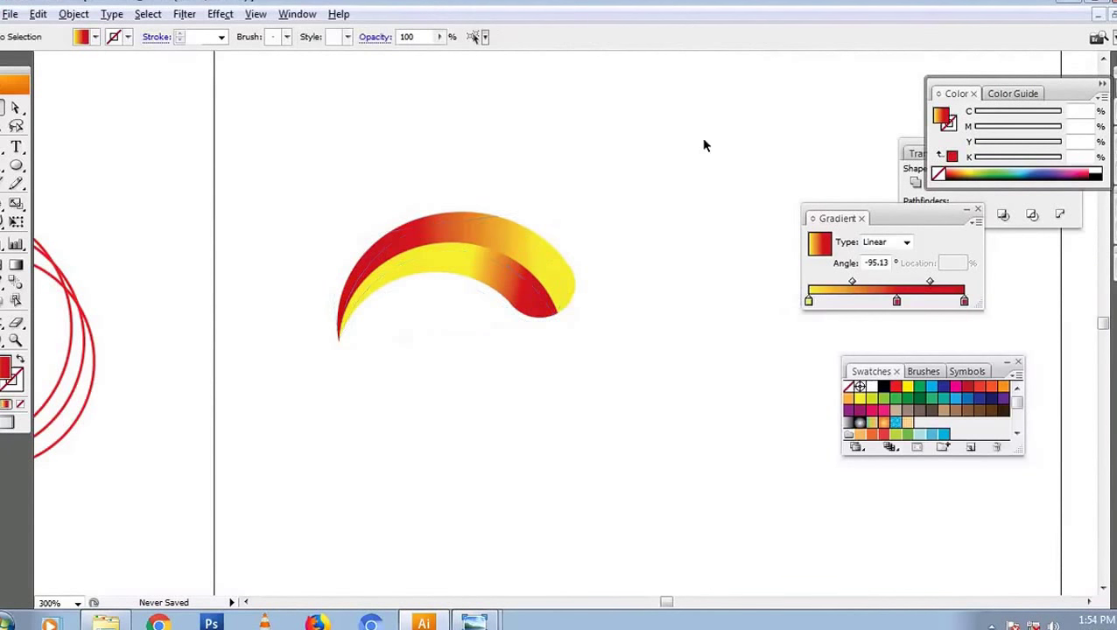
click(498, 236)
Expand the warp's appearance into permanent shapes and rotate the crescent counter-clockwise.
click(73, 14)
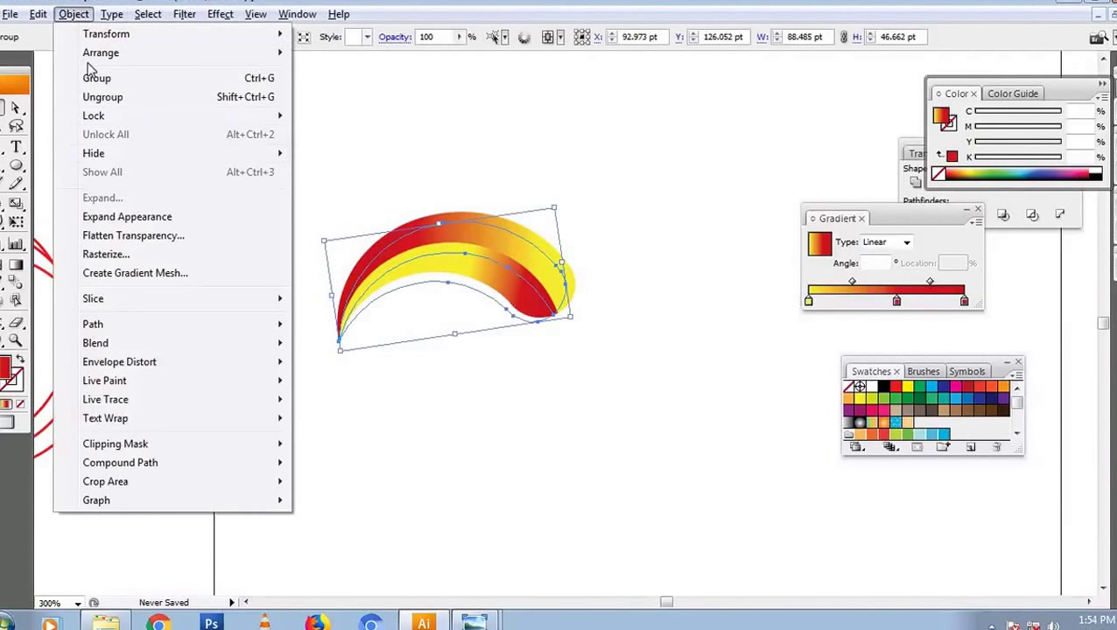
click(127, 216)
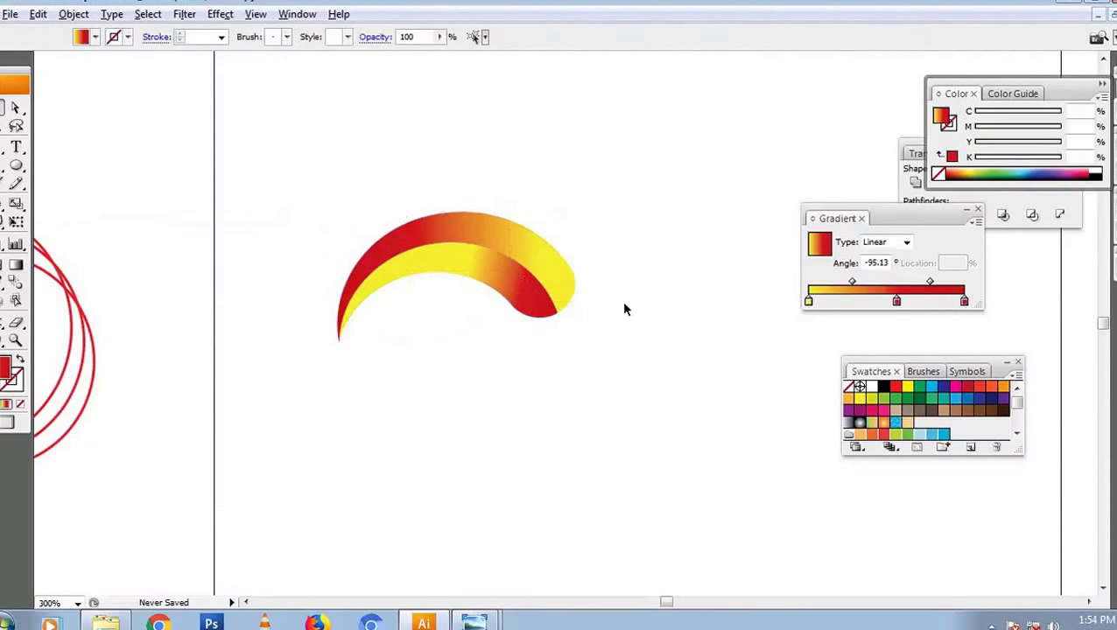
click(547, 298)
drag(601, 269, 586, 241)
key(ctrl+shift+a)
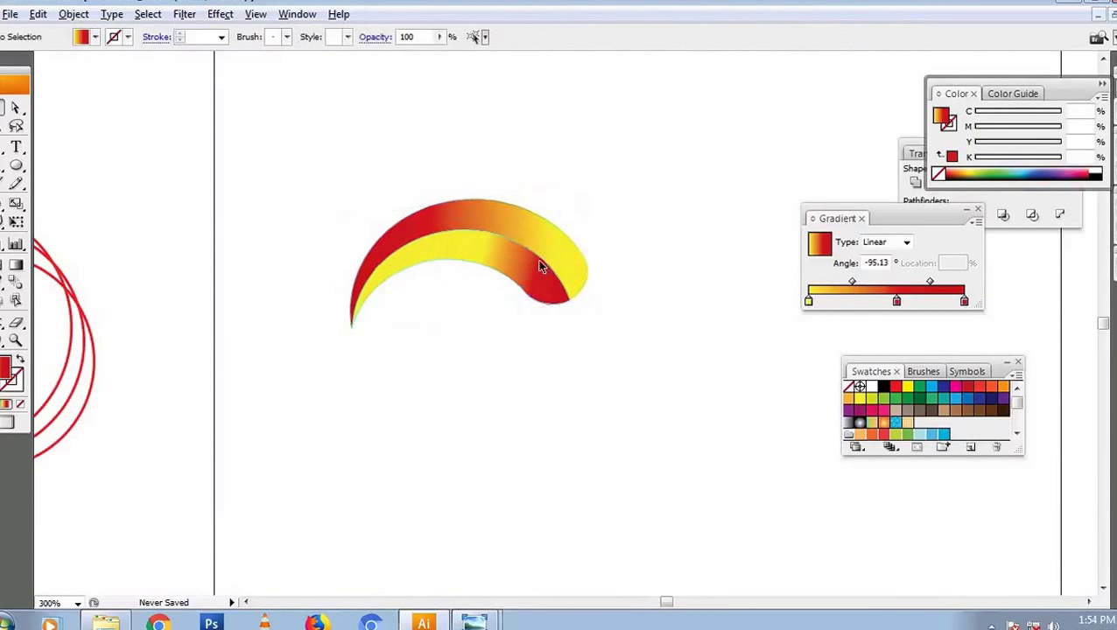
click(541, 267)
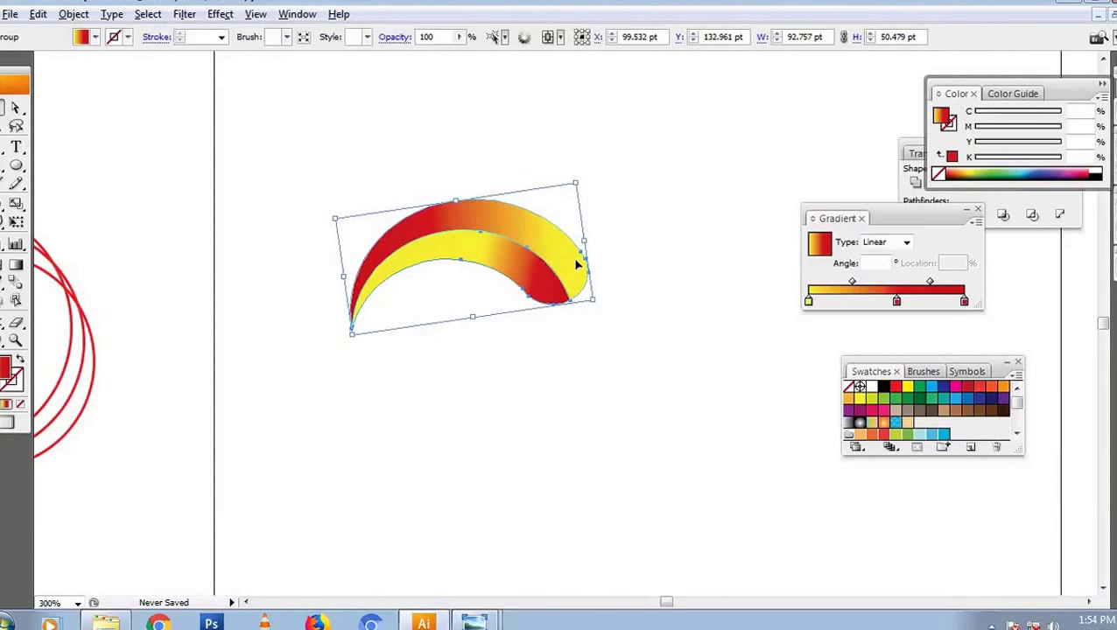
mouse_move(577, 264)
mouse_down()
mouse_move(636, 247)
mouse_move(608, 169)
mouse_up()
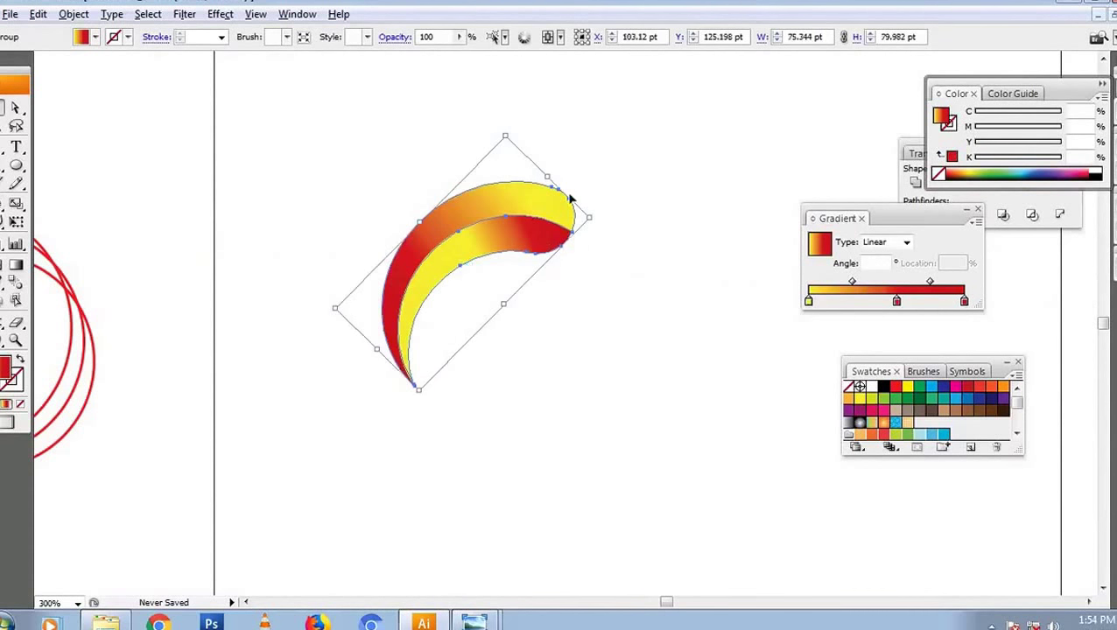
Make a rotated copy of the crescent around a chosen centre, then repeat it for a third arm.
key(e)
click(12, 230)
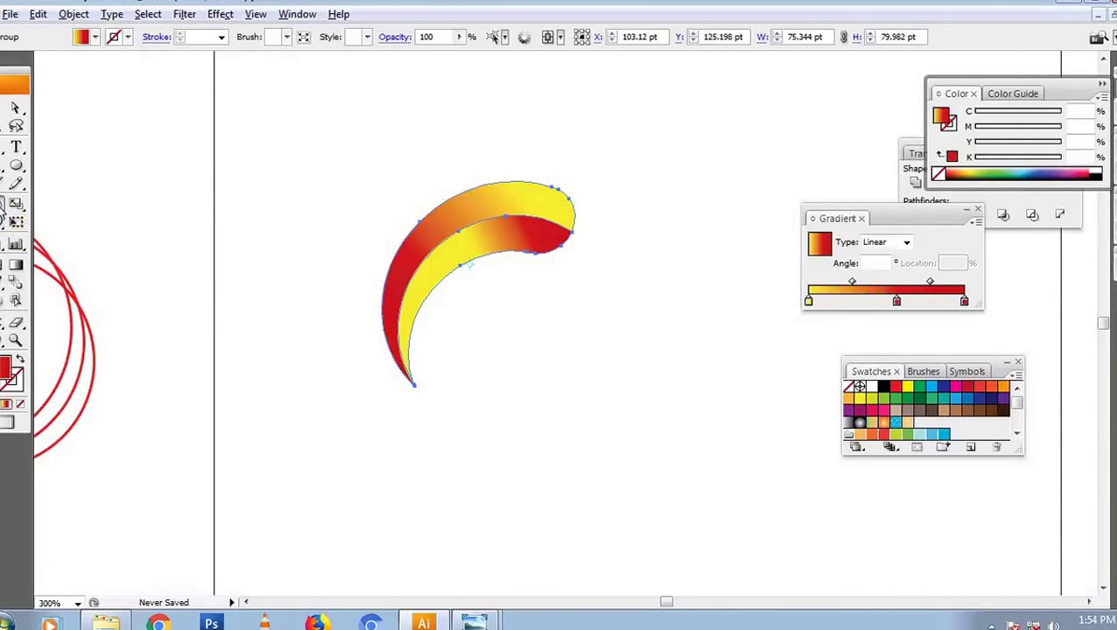
drag(4, 207, 186, 232)
drag(470, 203, 652, 261)
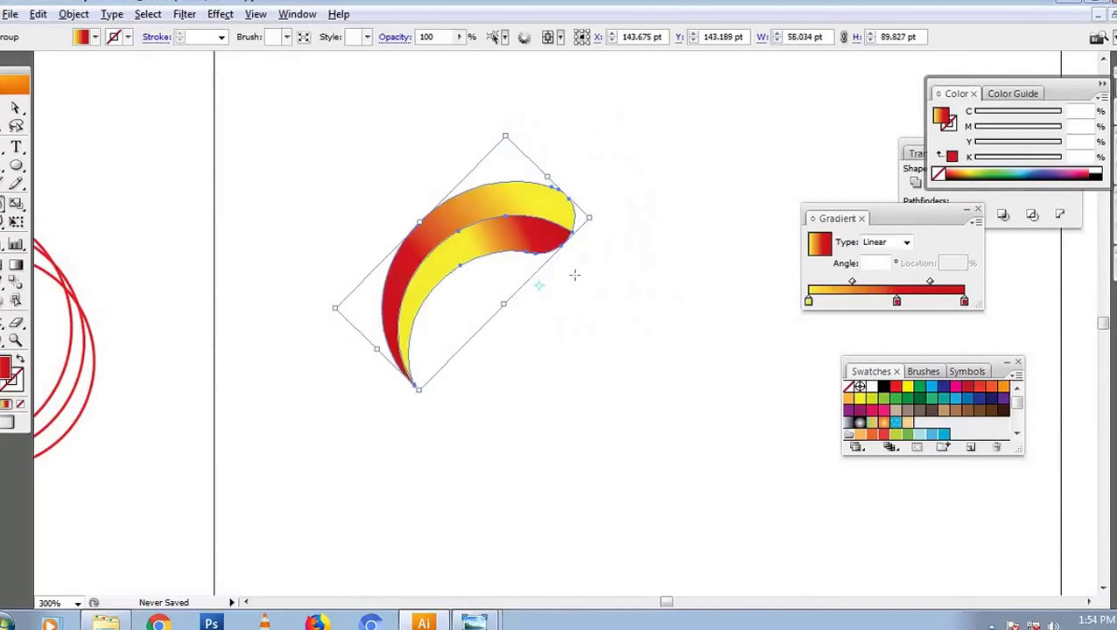
drag(503, 198, 672, 304)
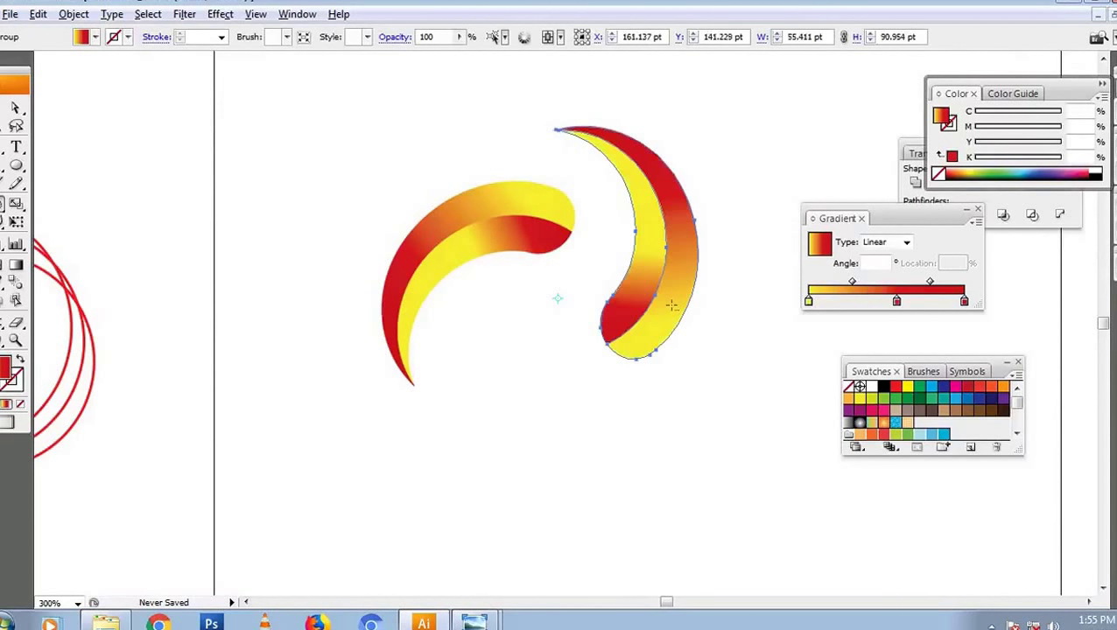
key(ctrl+d)
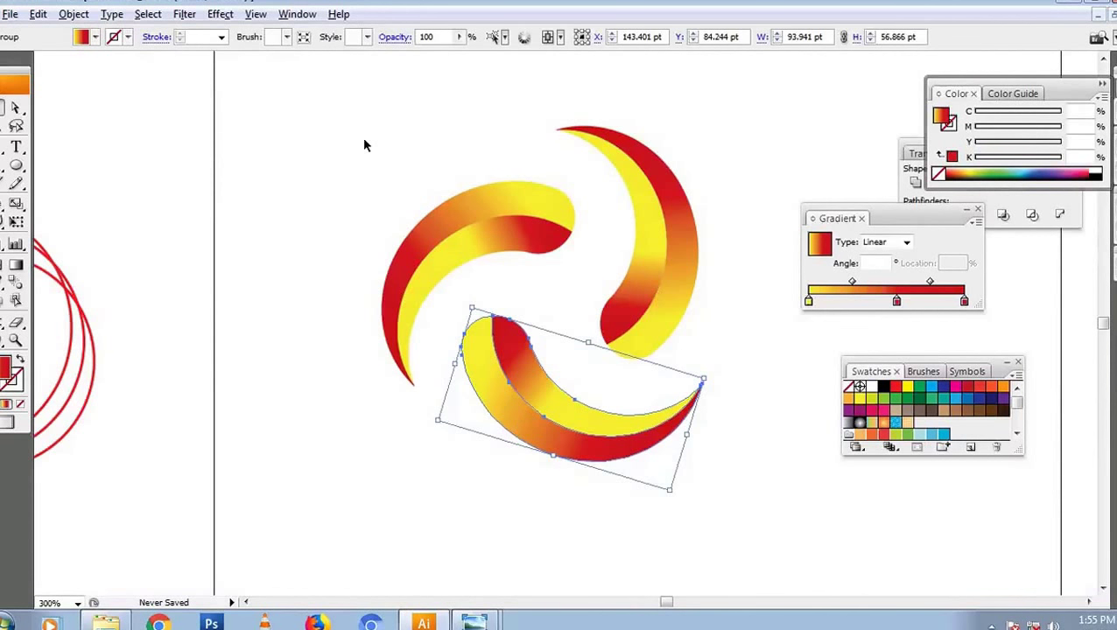
click(307, 150)
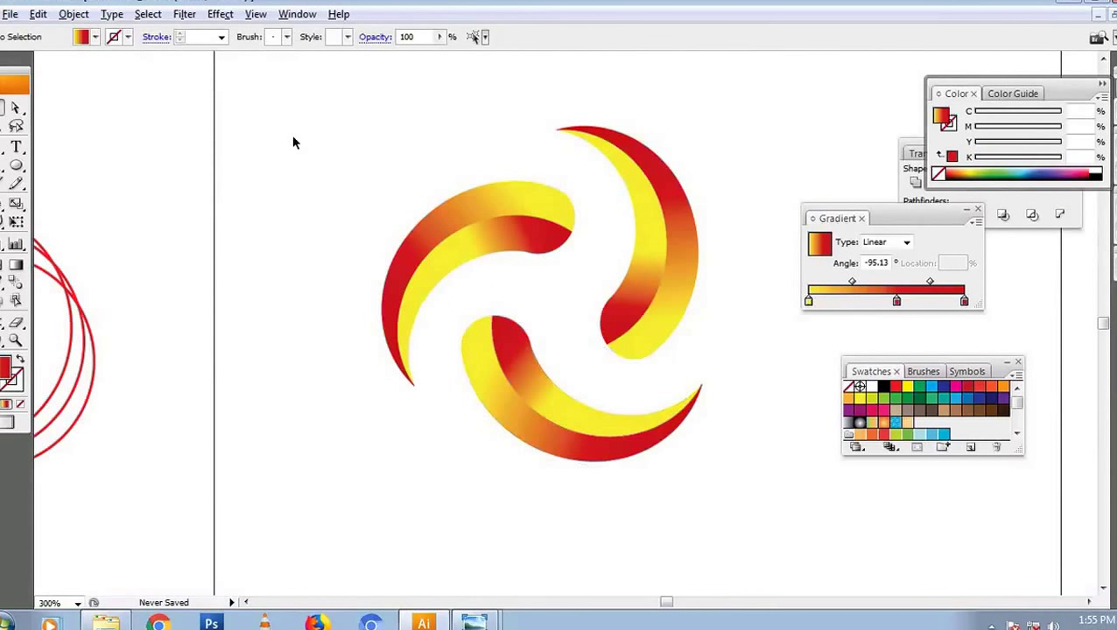
Add the caption 'Duplicate with roatate' above the swirl and move it toward the top-left.
key(t)
click(305, 146)
text(Du)
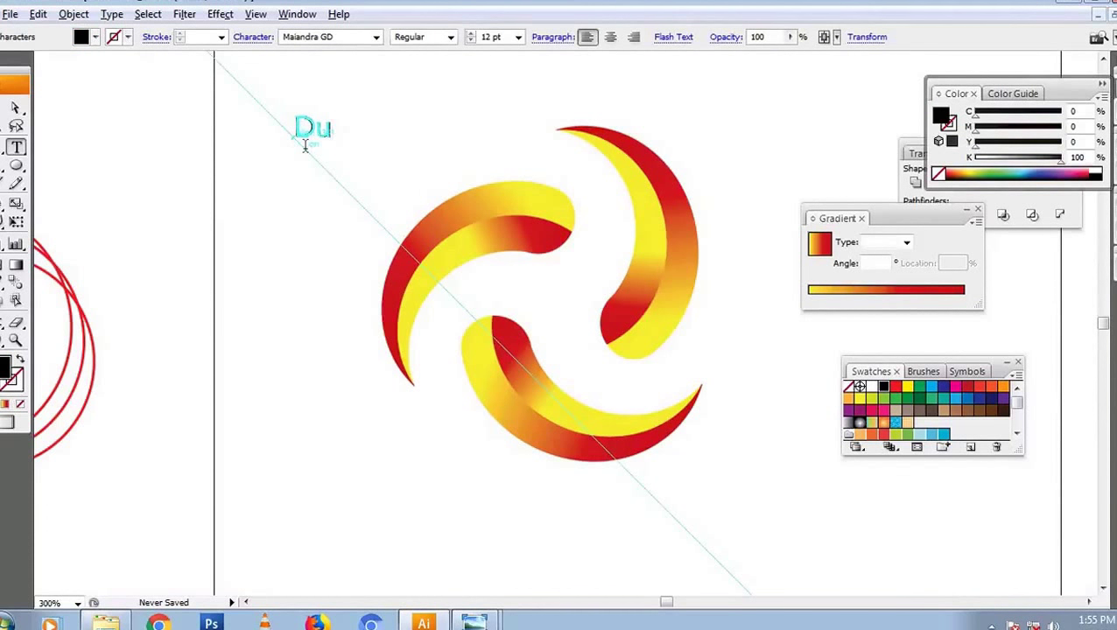
text(plicate)
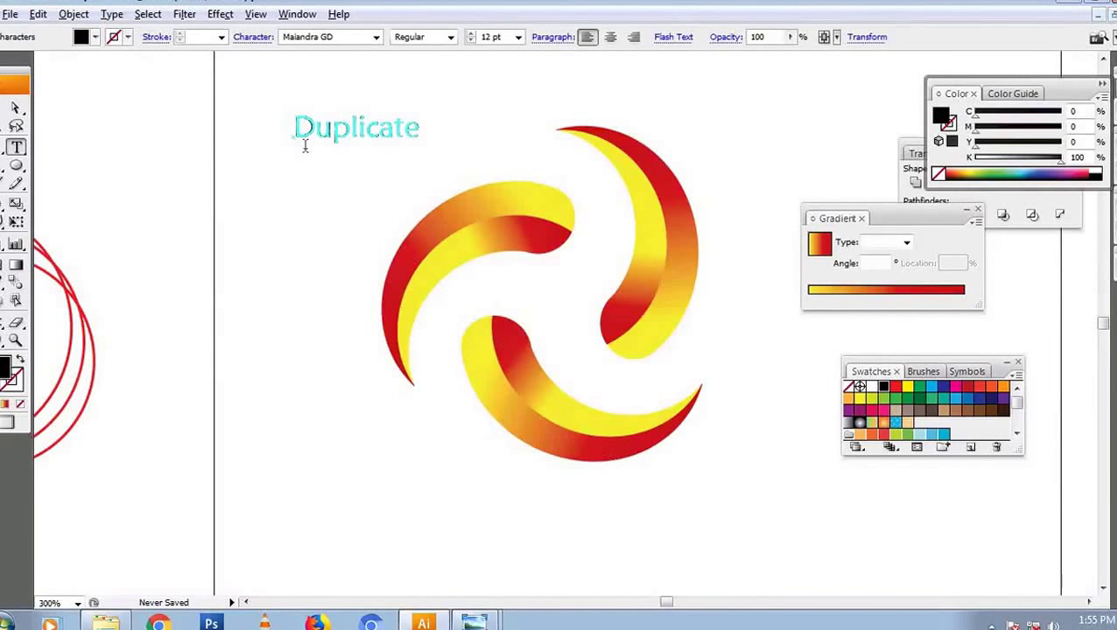
text( with )
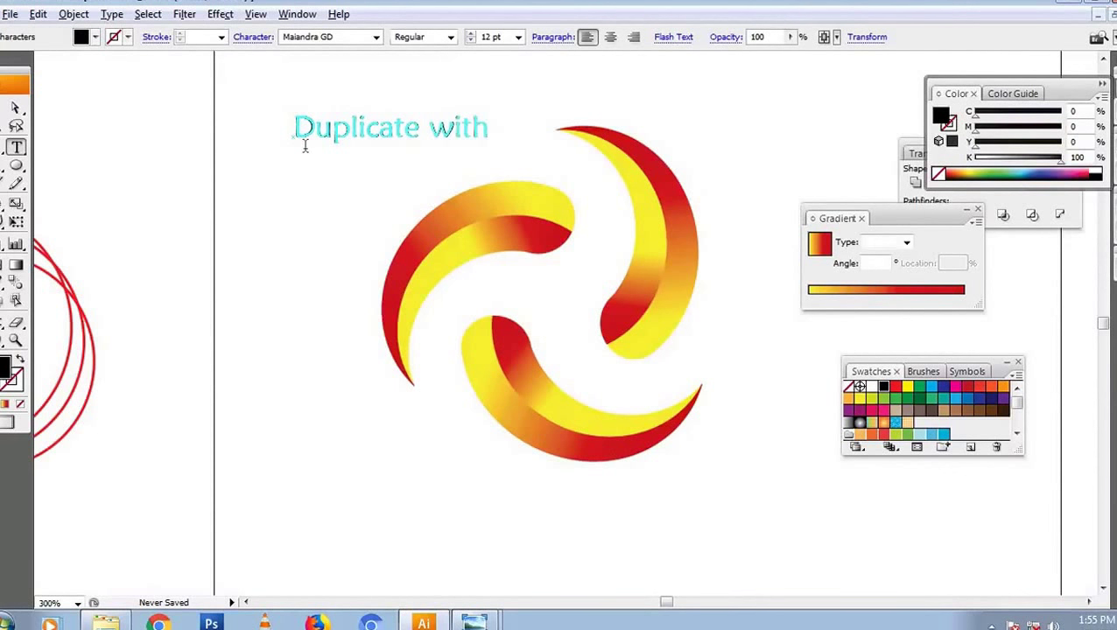
text(roate)
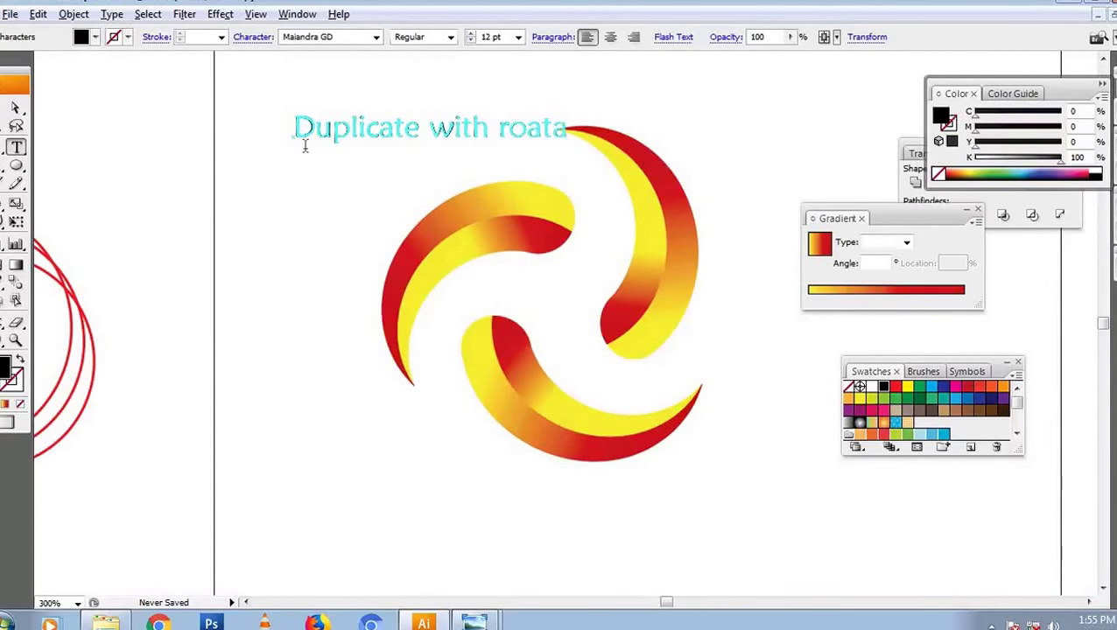
click(16, 107)
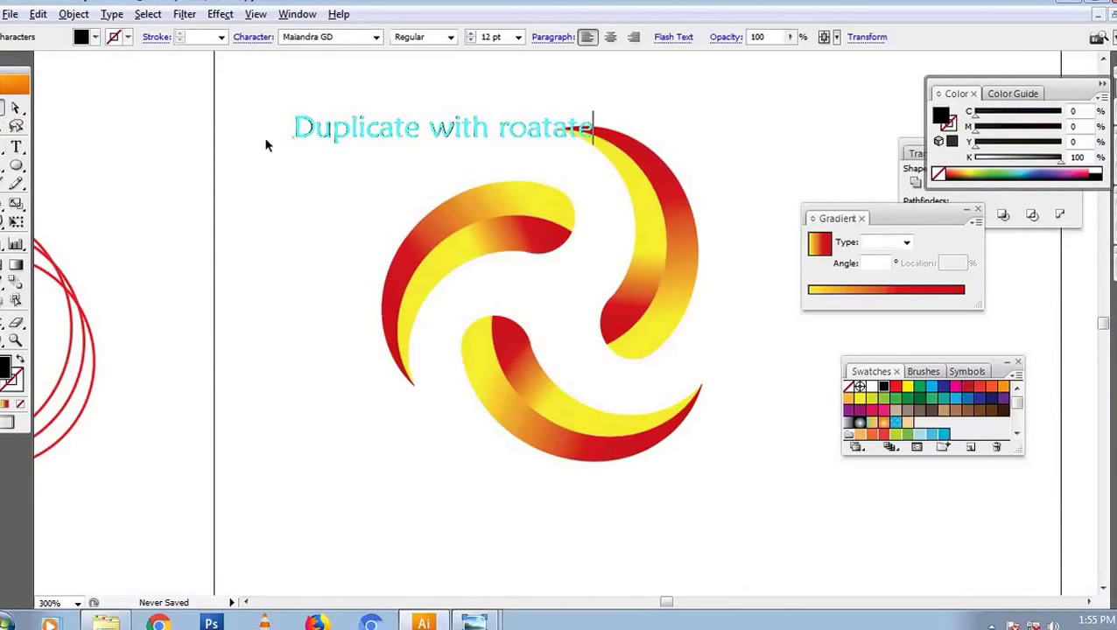
click(385, 131)
drag(379, 112, 355, 73)
click(747, 189)
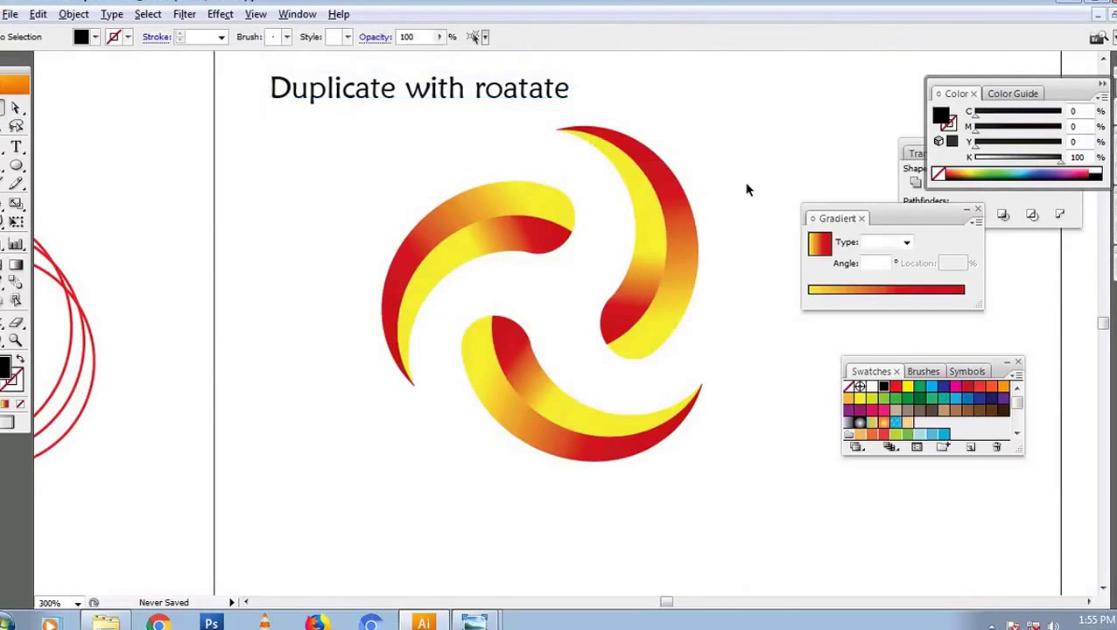
click(507, 104)
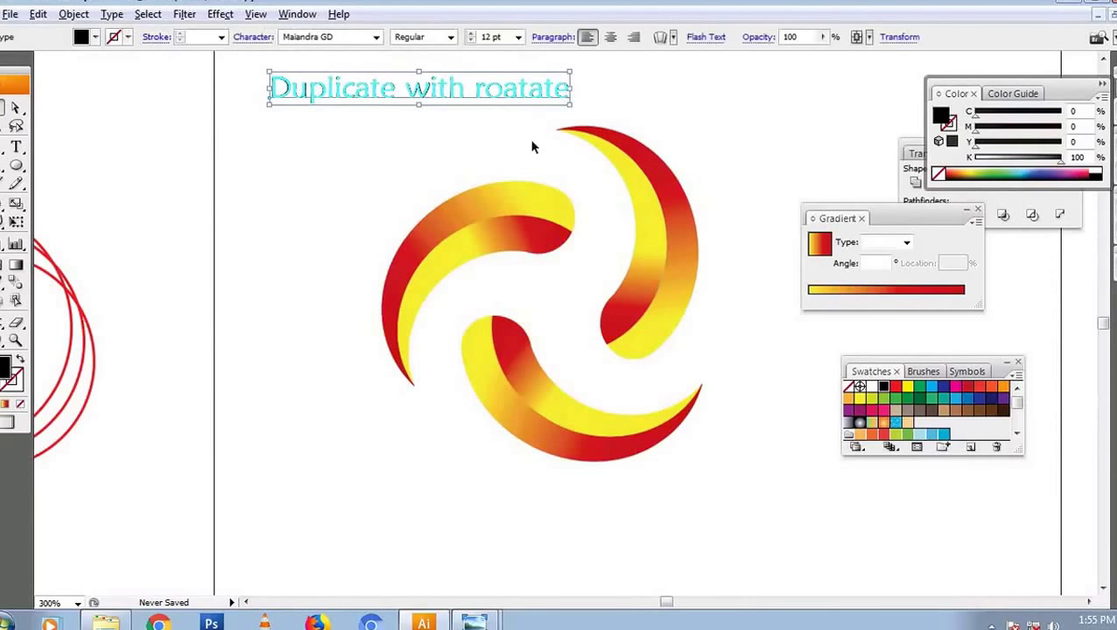
Delete the caption and shift the upper-right arm's linked harmony colours toward green in Recolor Artwork.
key(Delete)
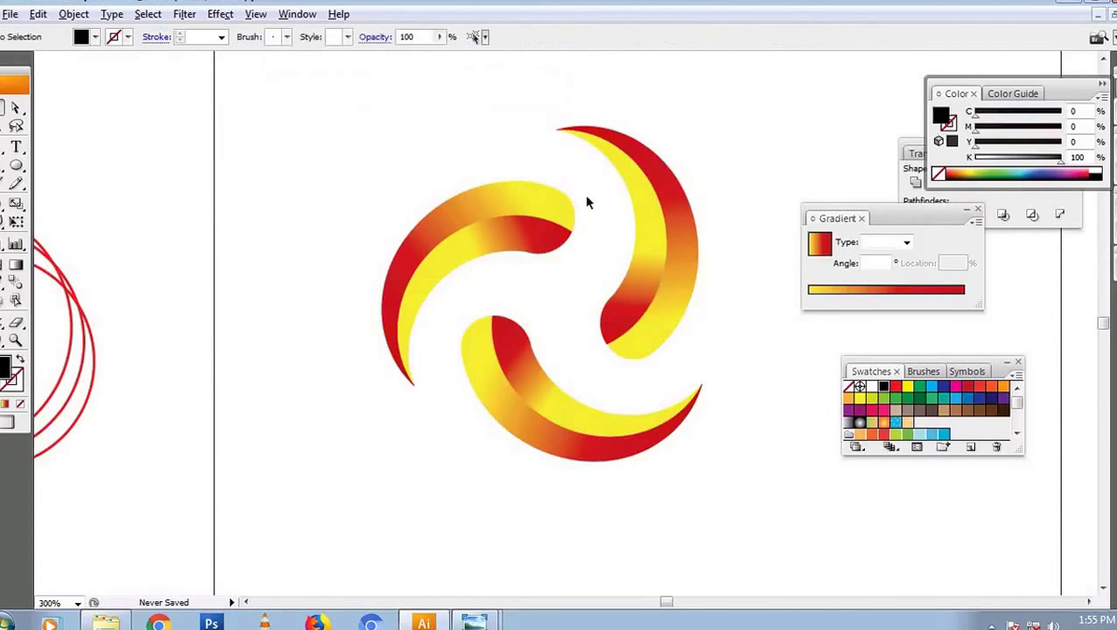
click(607, 256)
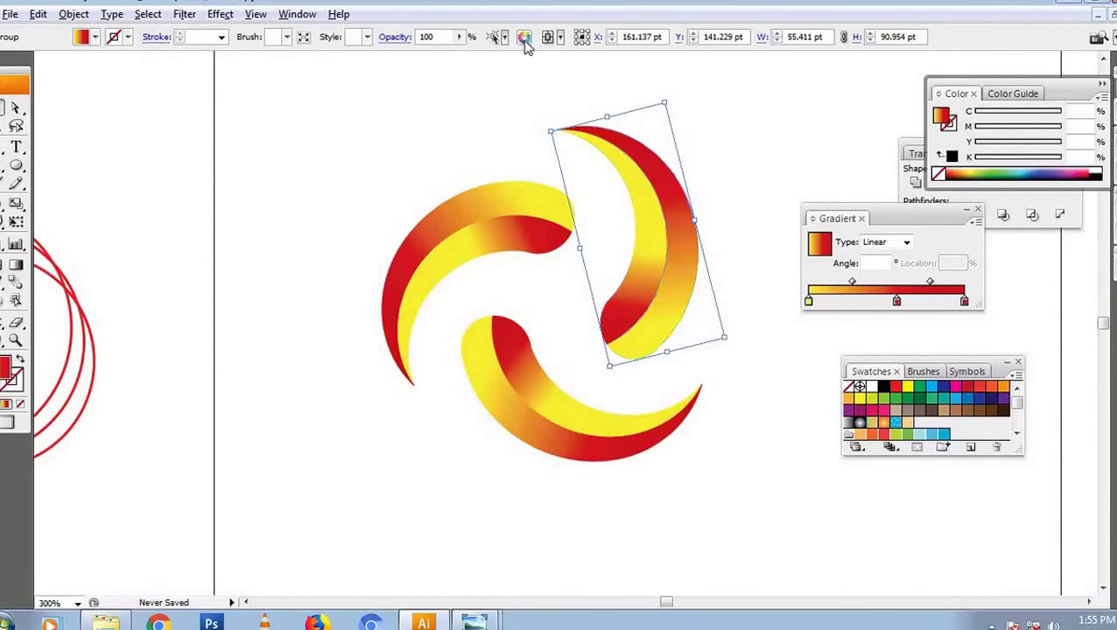
click(523, 40)
click(748, 139)
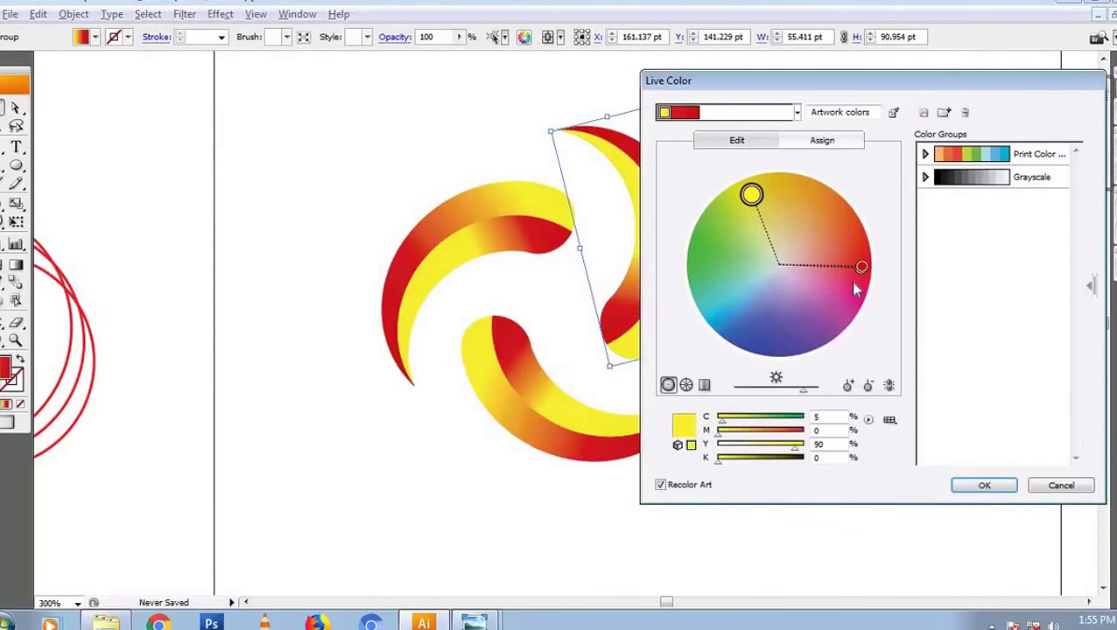
click(889, 385)
drag(751, 194, 685, 256)
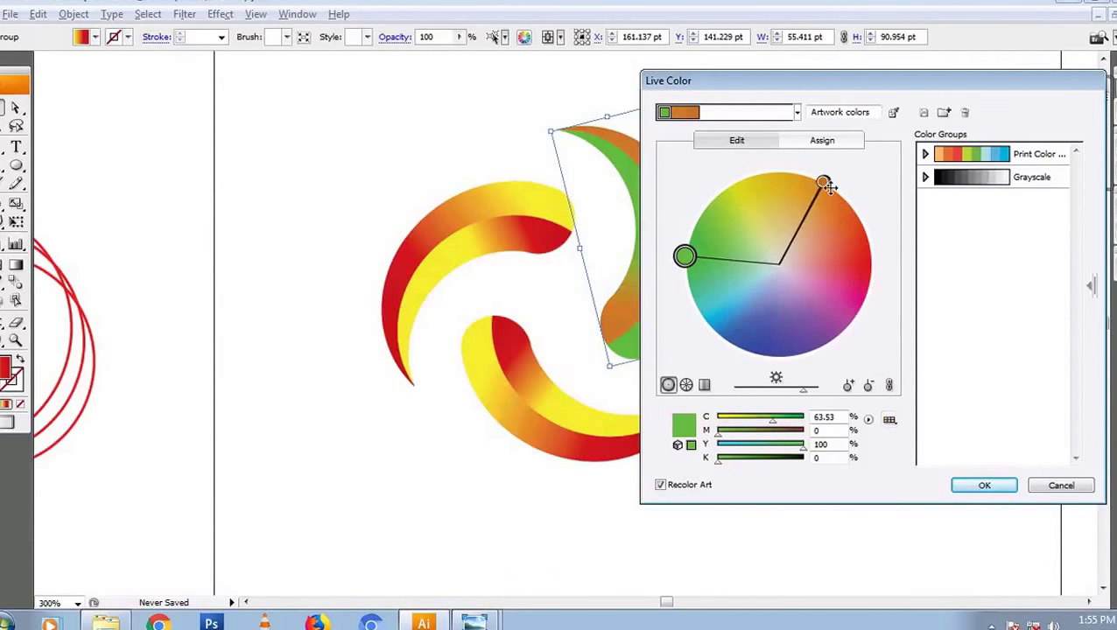
Fine-tune the unlinked greens, set yellow 100 and black 42%, and apply the recolour.
click(888, 385)
drag(823, 182, 732, 190)
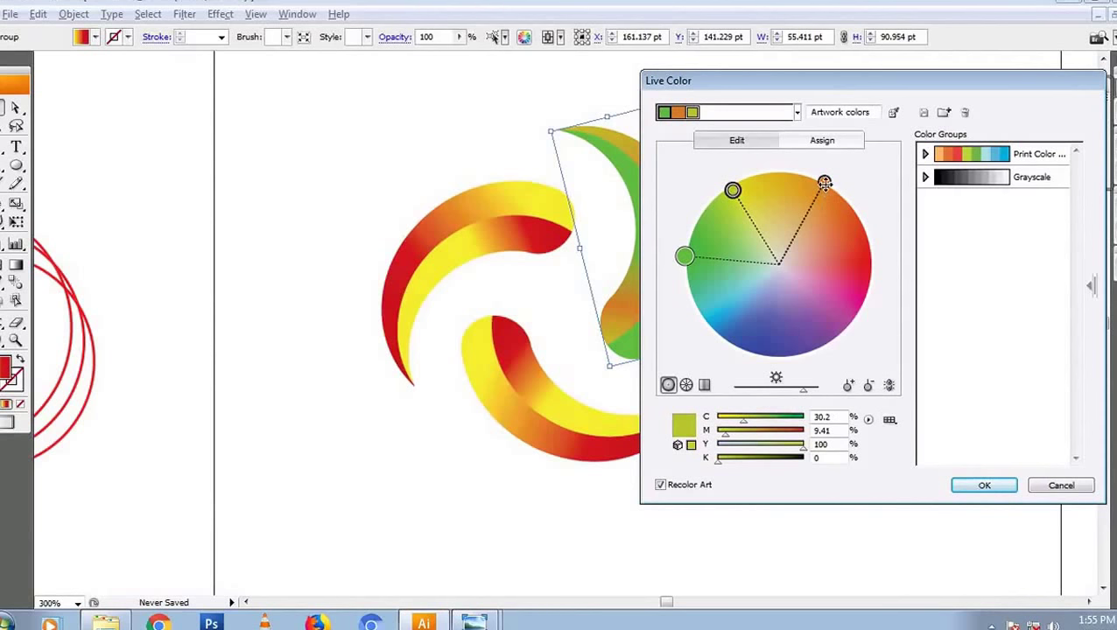
drag(825, 182, 746, 207)
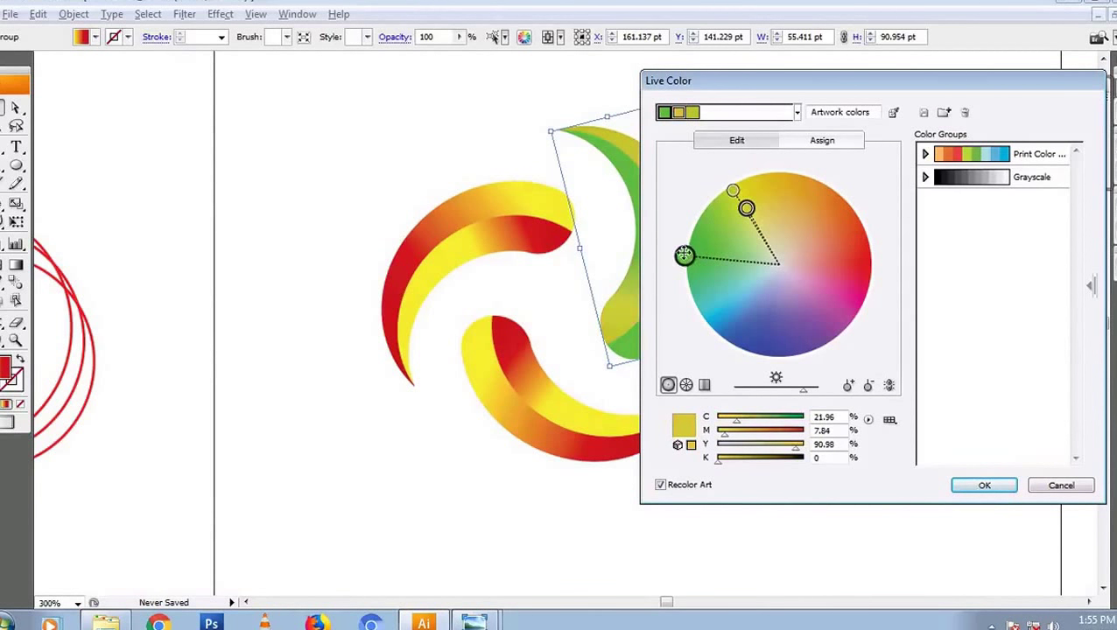
drag(684, 255, 684, 267)
drag(733, 190, 694, 219)
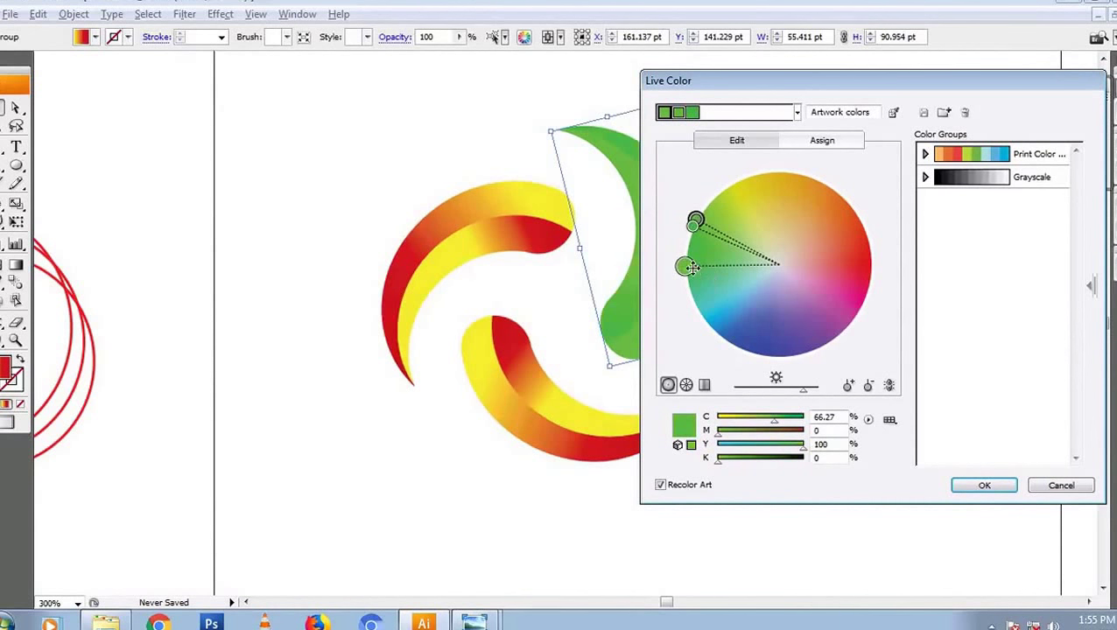
drag(692, 268, 692, 300)
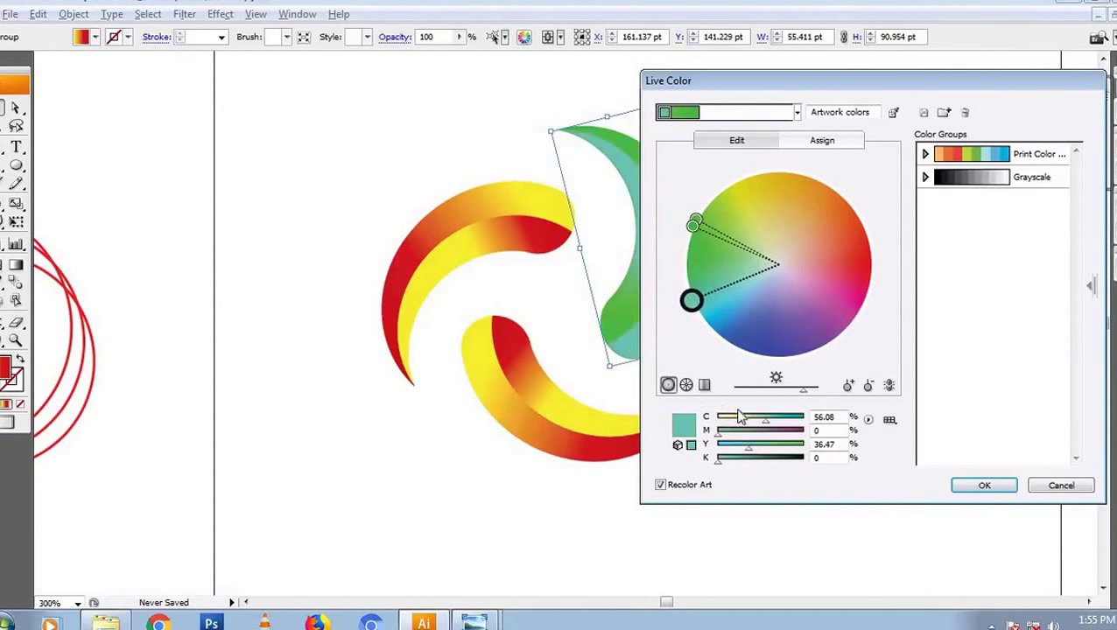
drag(748, 450, 826, 453)
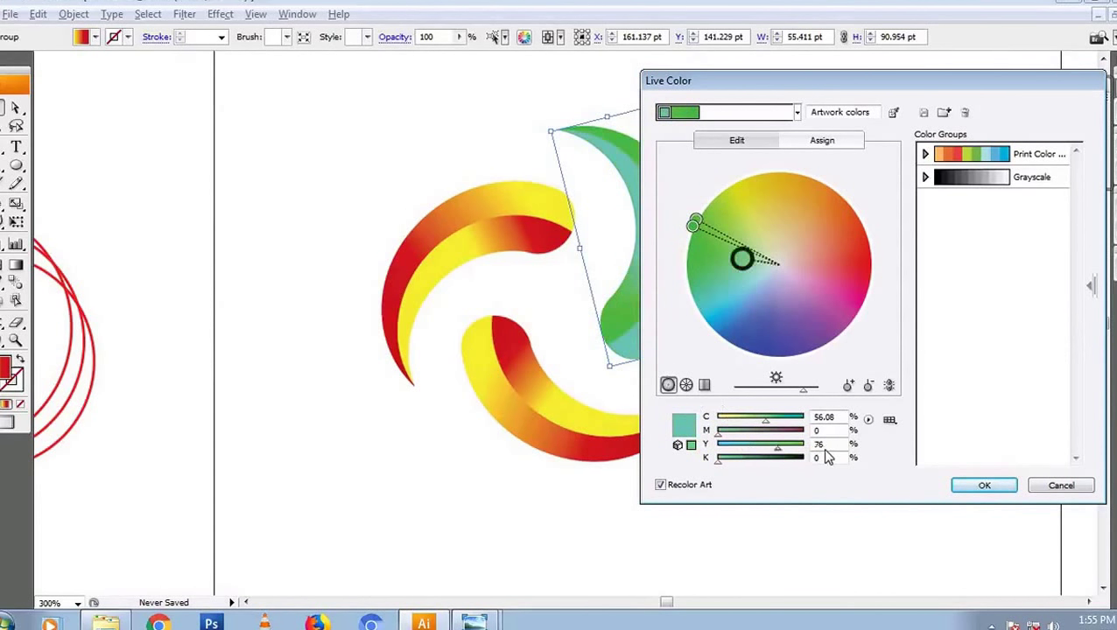
click(751, 460)
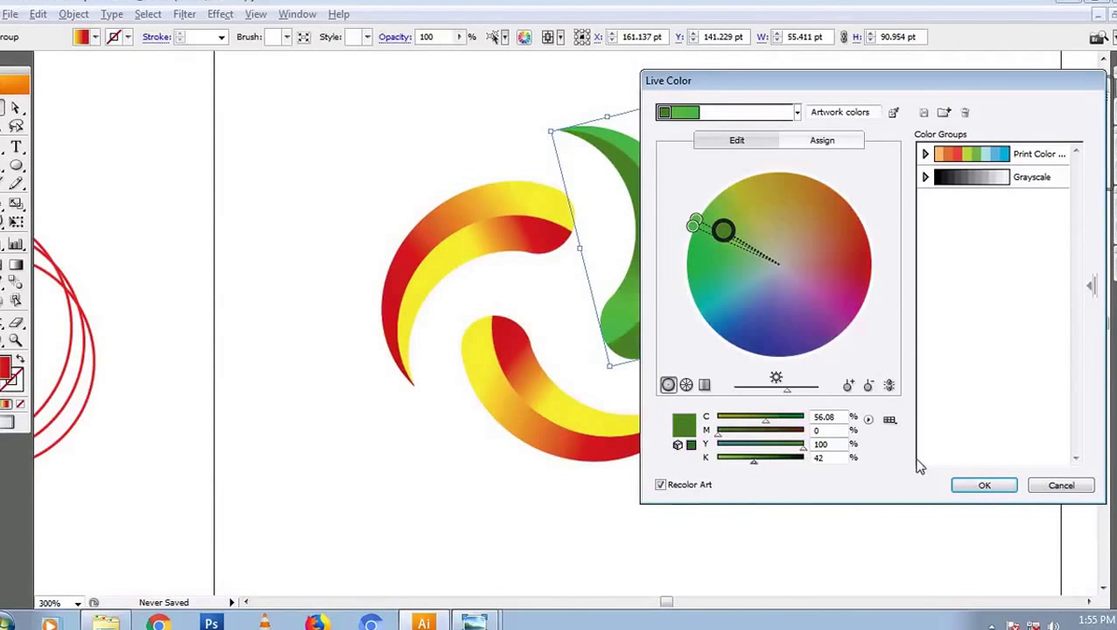
click(970, 486)
click(746, 215)
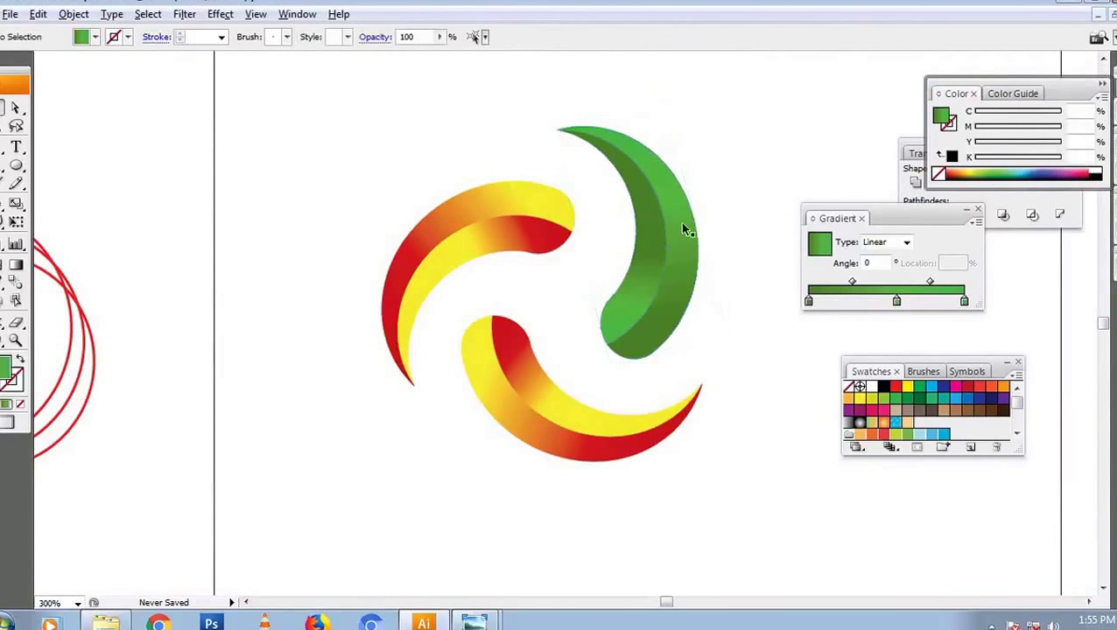
Ungroup the green crescent and select its inner and outer faces in turn.
click(640, 219)
right_click(686, 224)
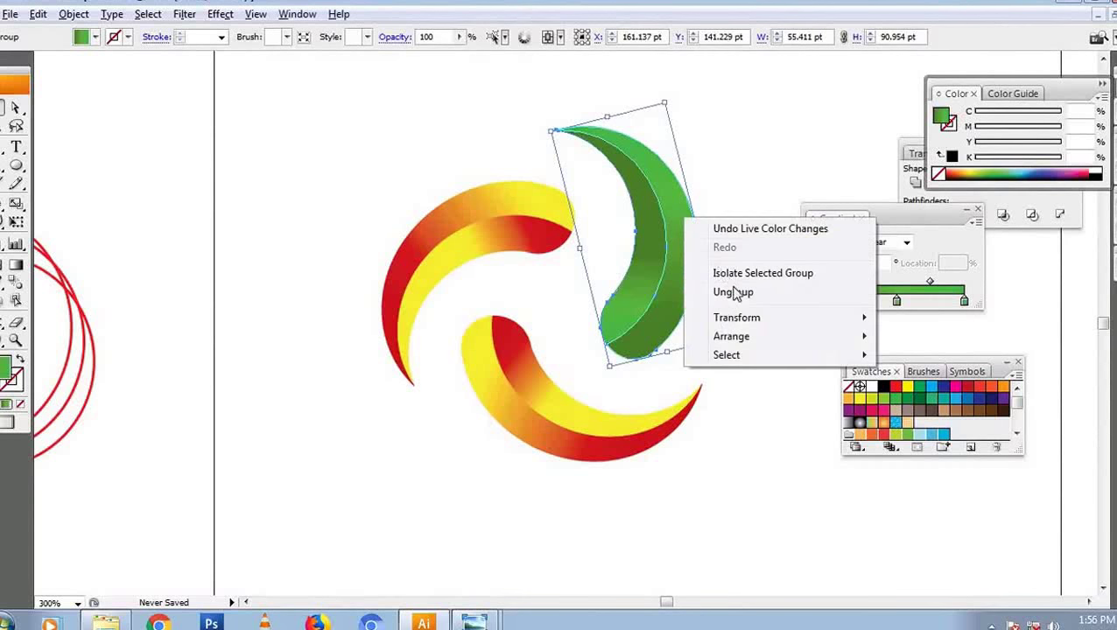
click(723, 292)
click(706, 166)
click(676, 218)
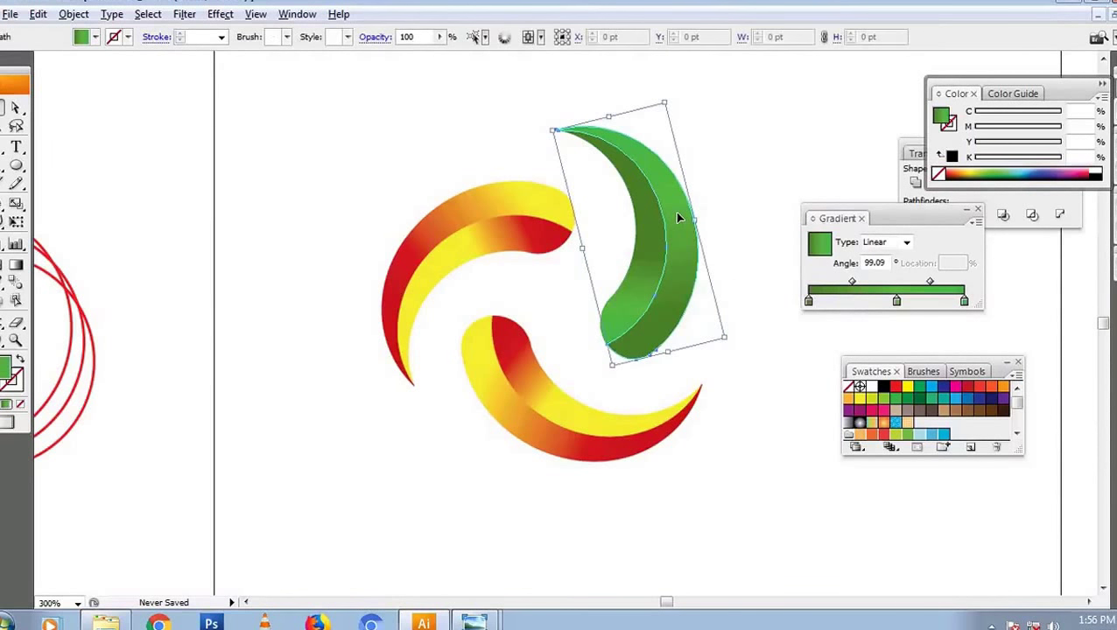
click(644, 232)
click(653, 225)
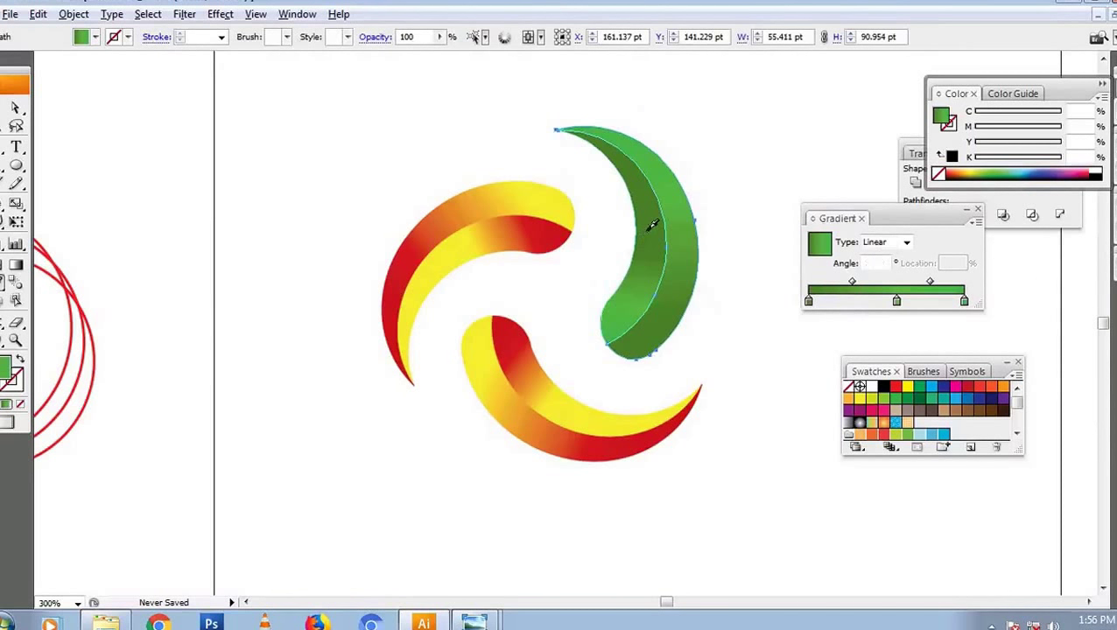
click(652, 225)
click(651, 283)
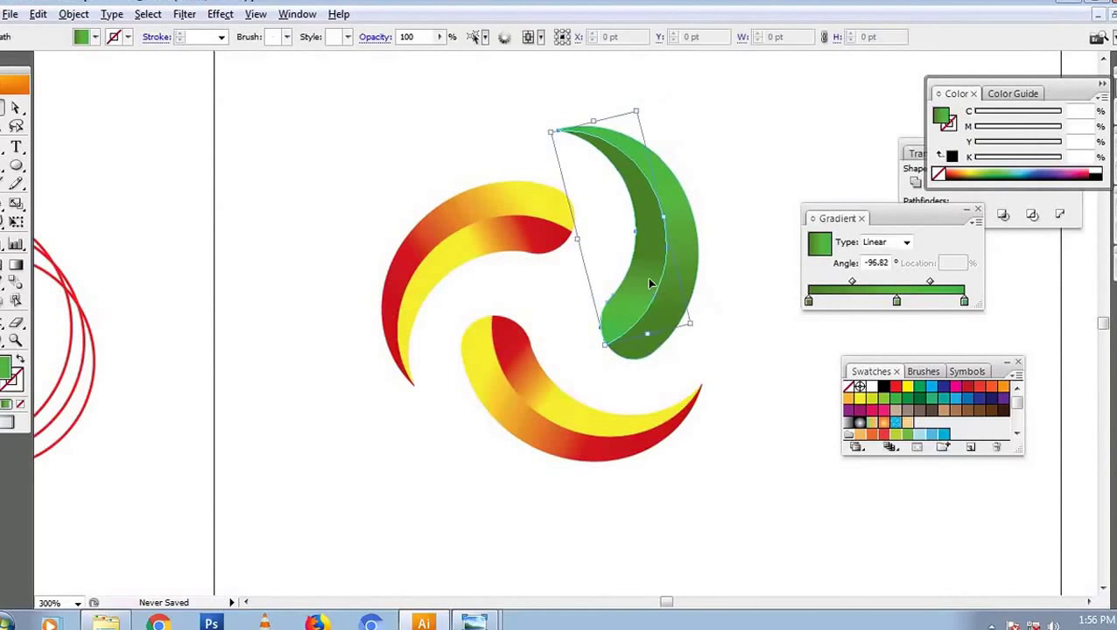
click(691, 257)
click(714, 208)
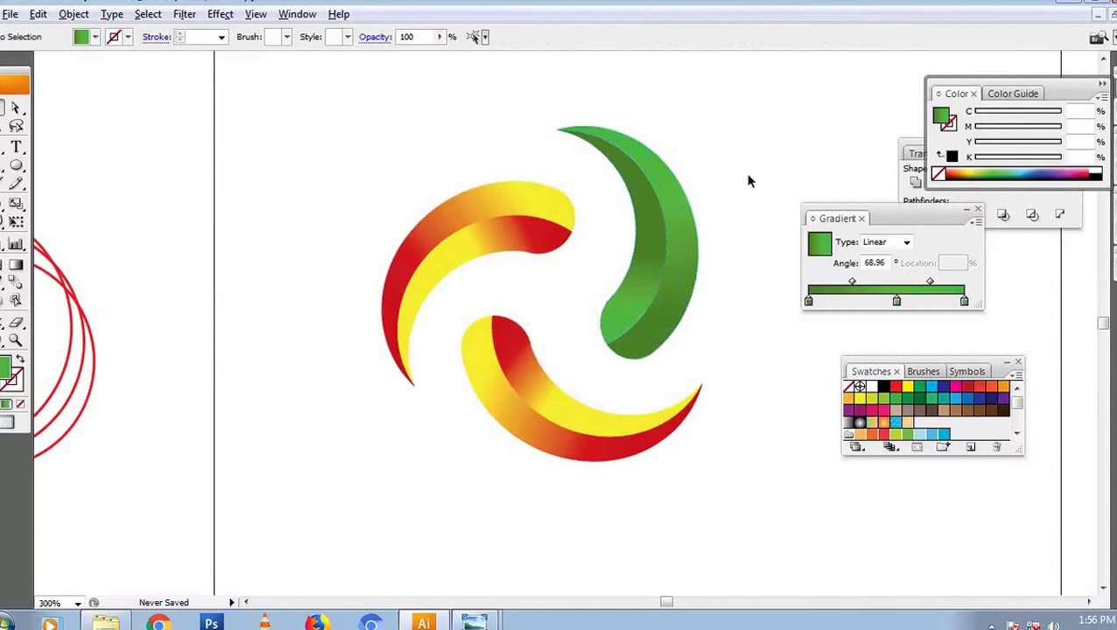
click(679, 175)
Inspect the green path's anchors with Direct Selection, zoom in, then fit the artboard.
click(731, 175)
key(a)
click(670, 298)
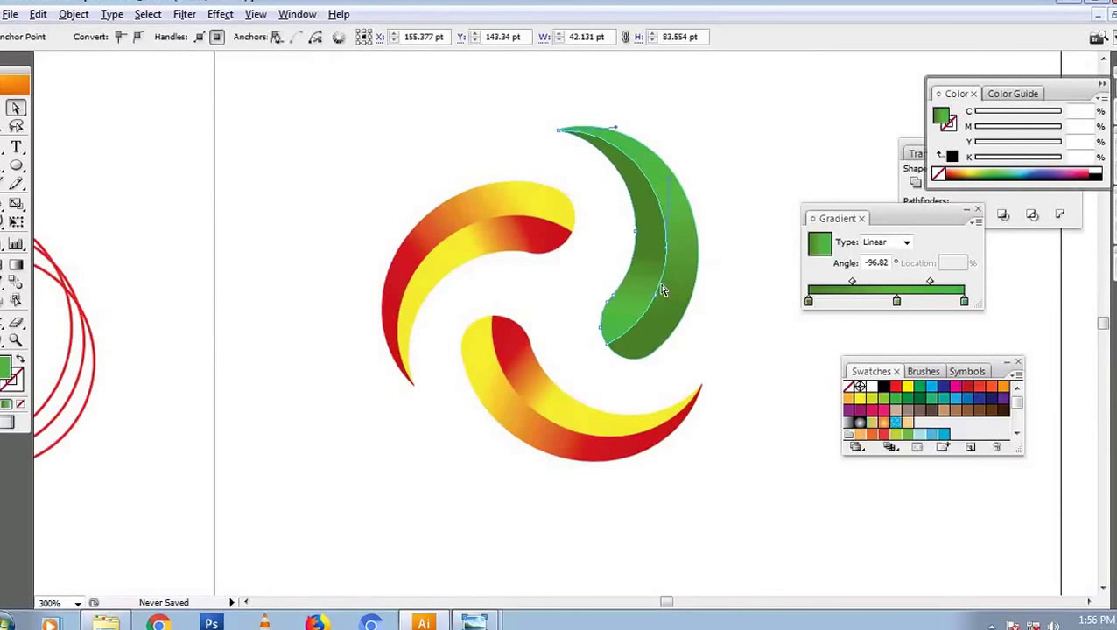
click(660, 284)
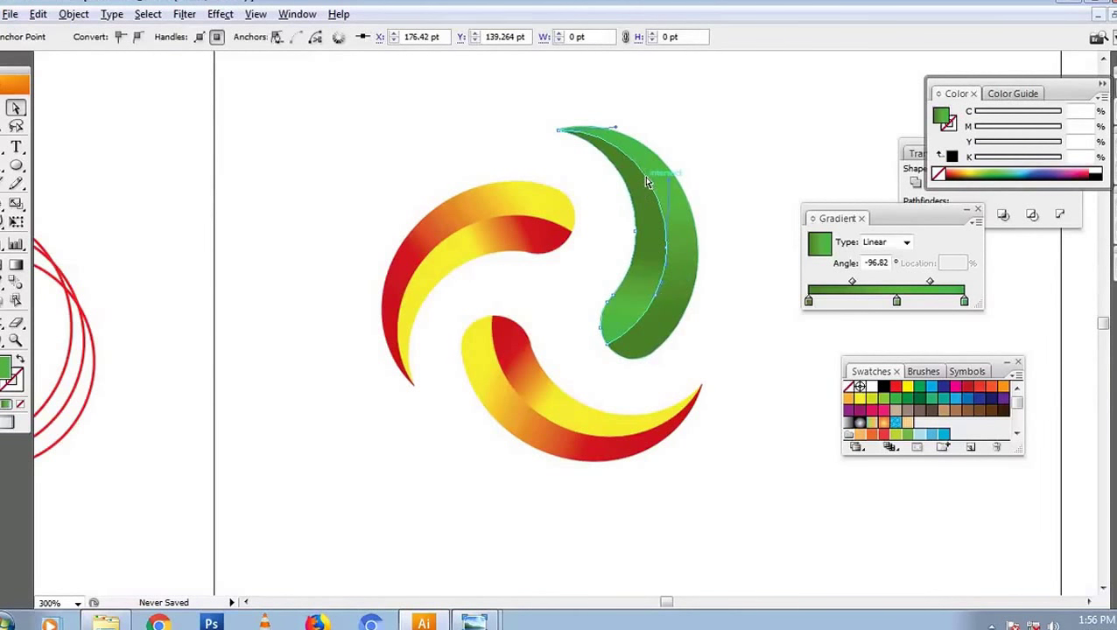
click(645, 320)
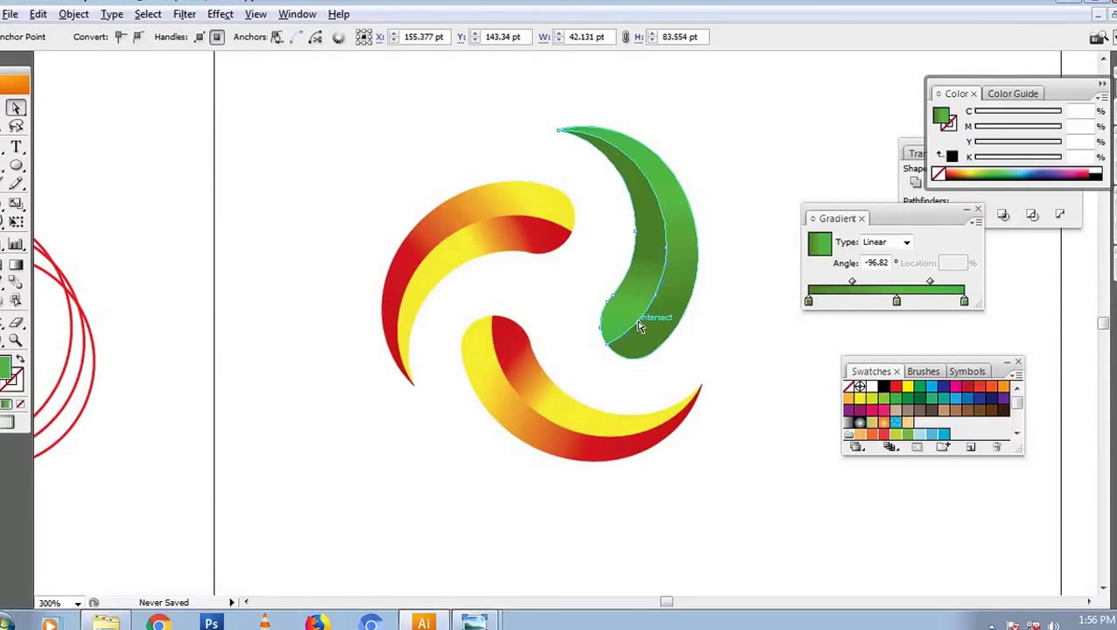
click(638, 326)
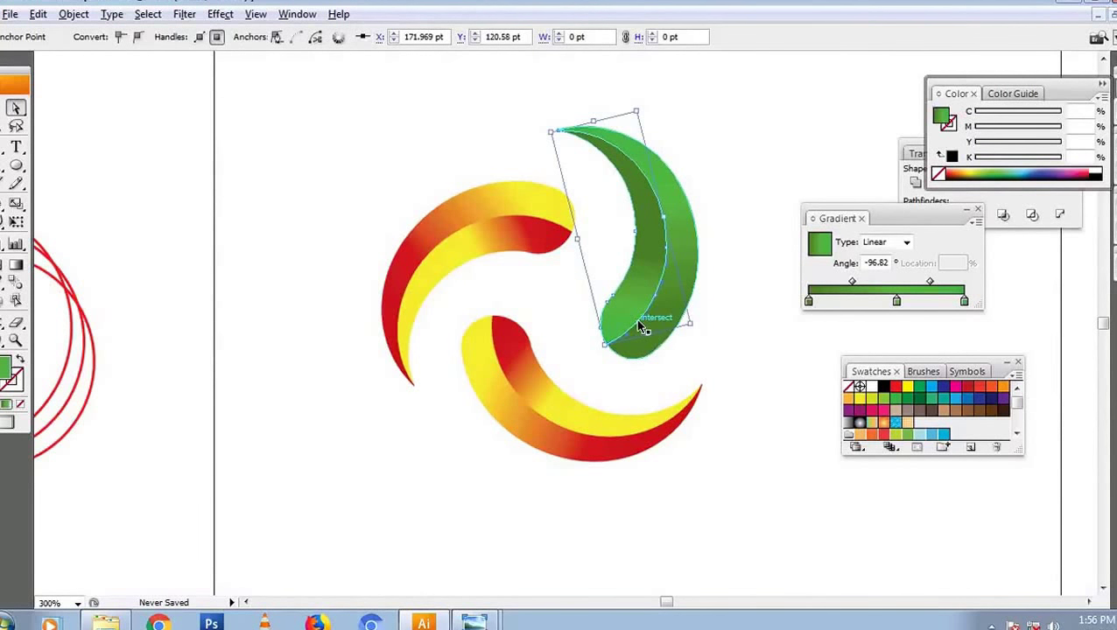
click(734, 156)
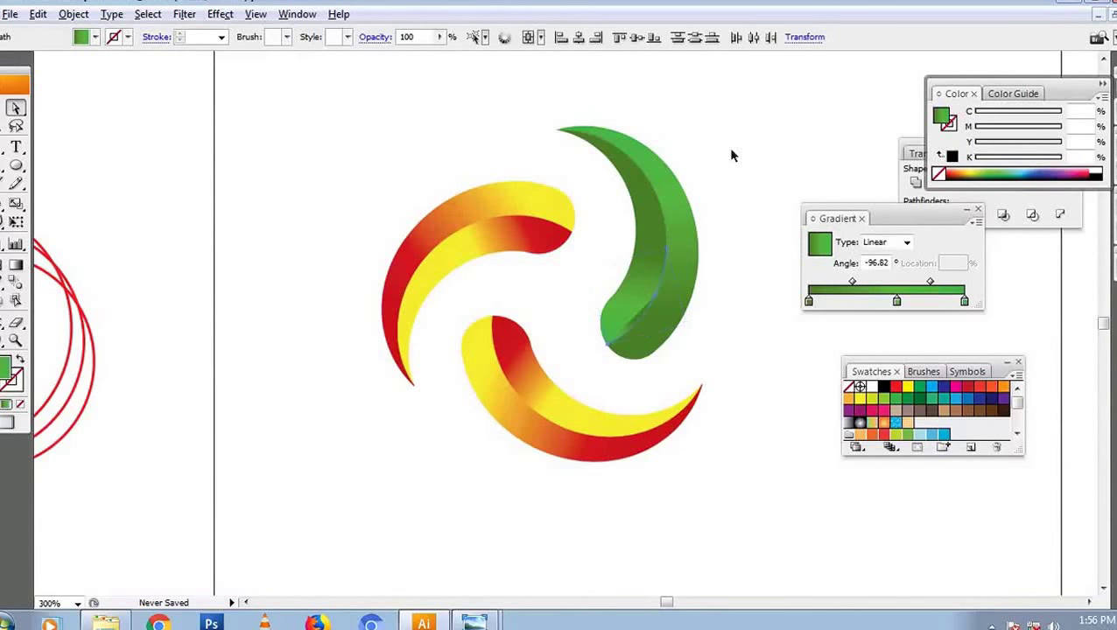
click(753, 349)
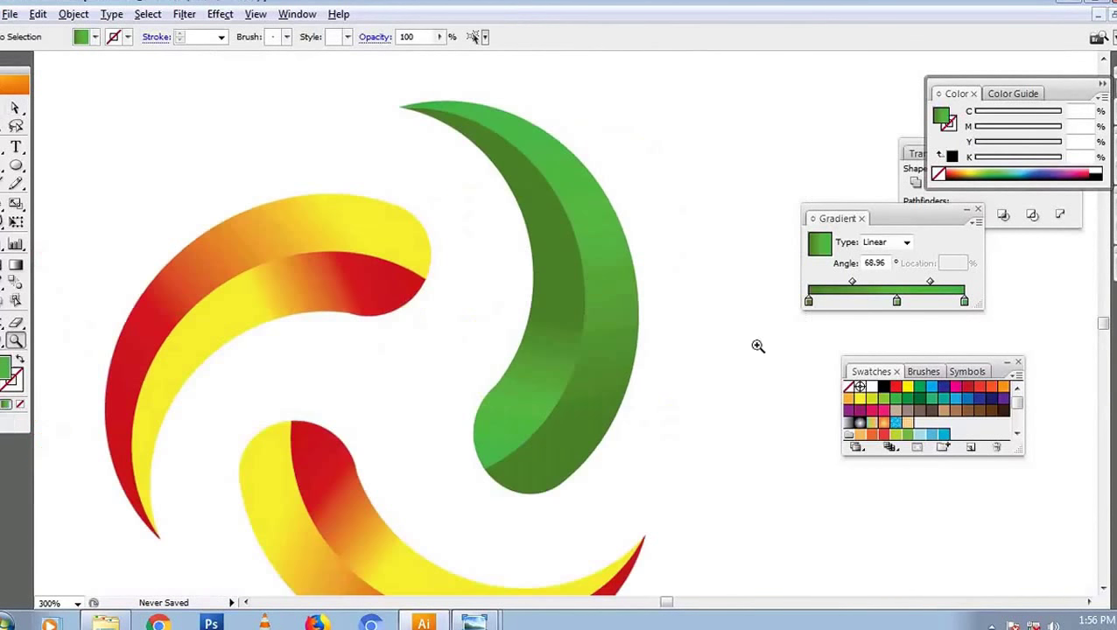
click(615, 321)
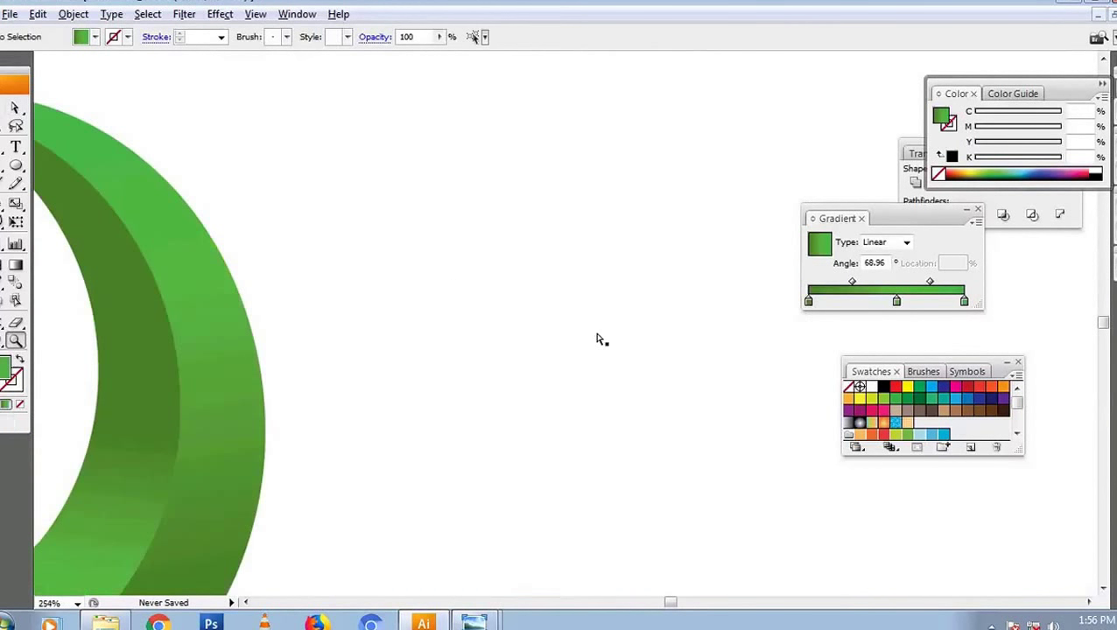
key(ctrl+0)
key(v)
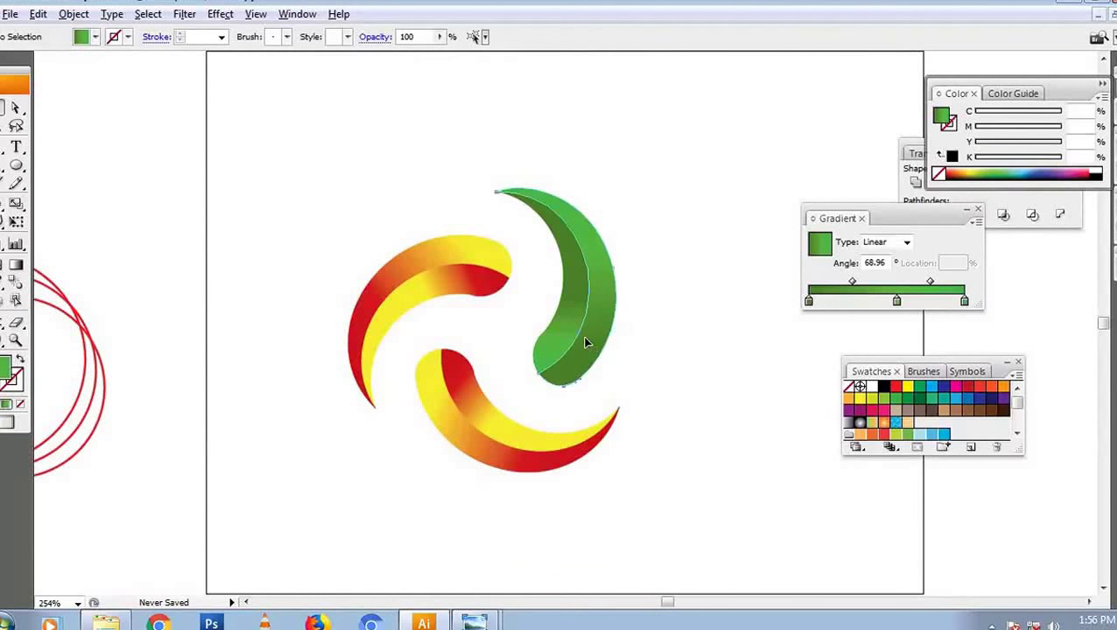
click(587, 343)
Redirect the green arm's gradient so the crescent darkens toward the bottom.
key(g)
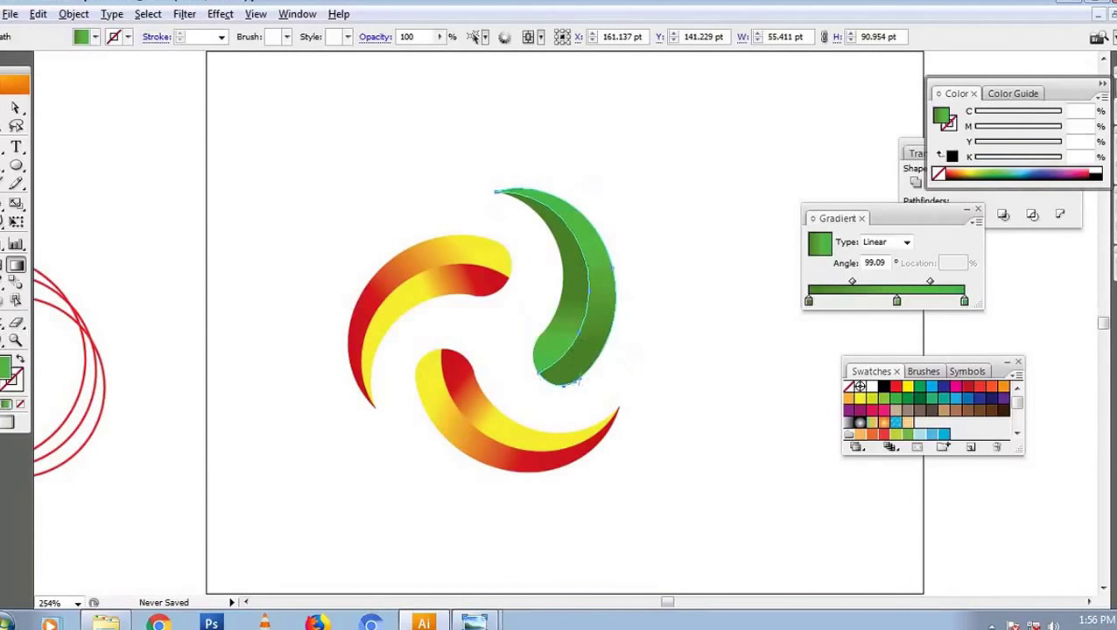
mouse_move(561, 368)
mouse_down()
mouse_move(568, 221)
mouse_move(602, 345)
mouse_up()
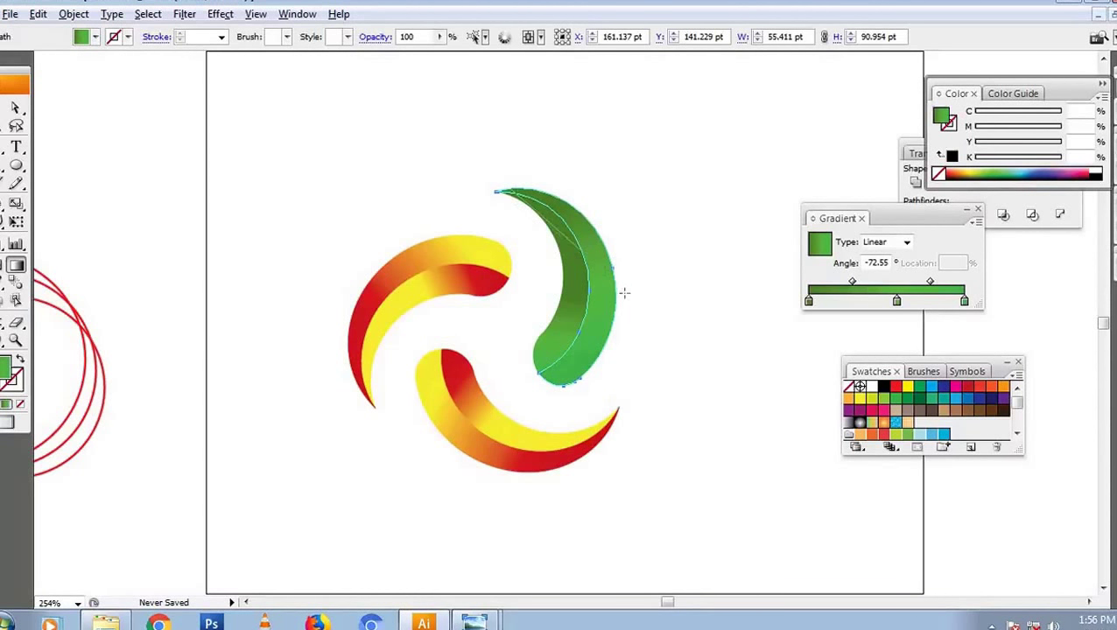
drag(525, 203, 606, 285)
key(v)
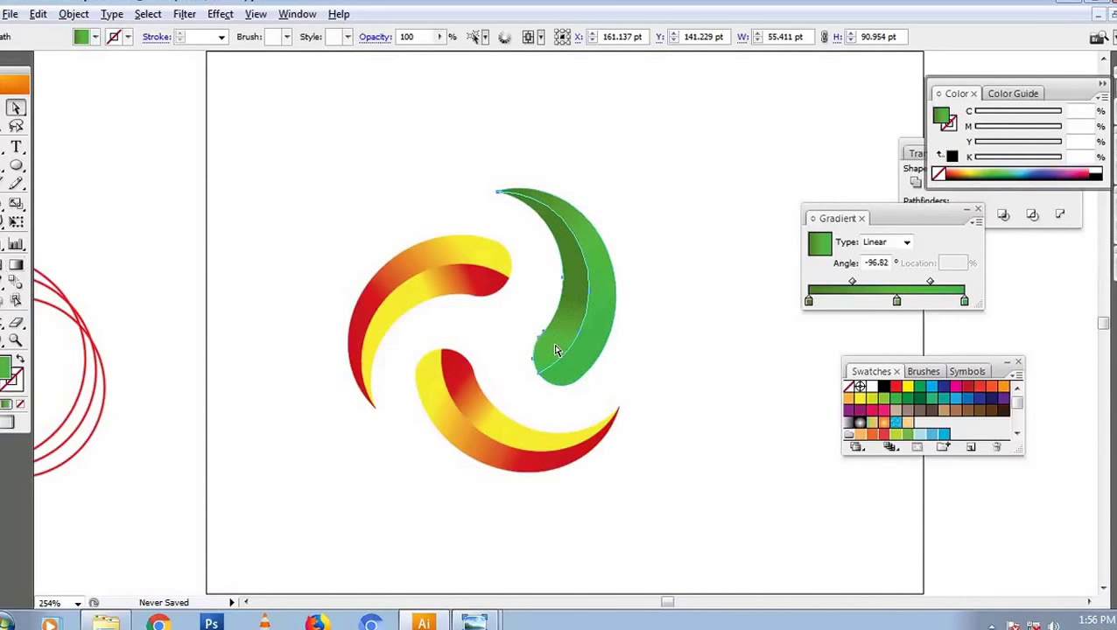
key(g)
mouse_move(536, 363)
mouse_down()
mouse_move(533, 326)
mouse_move(576, 306)
mouse_up()
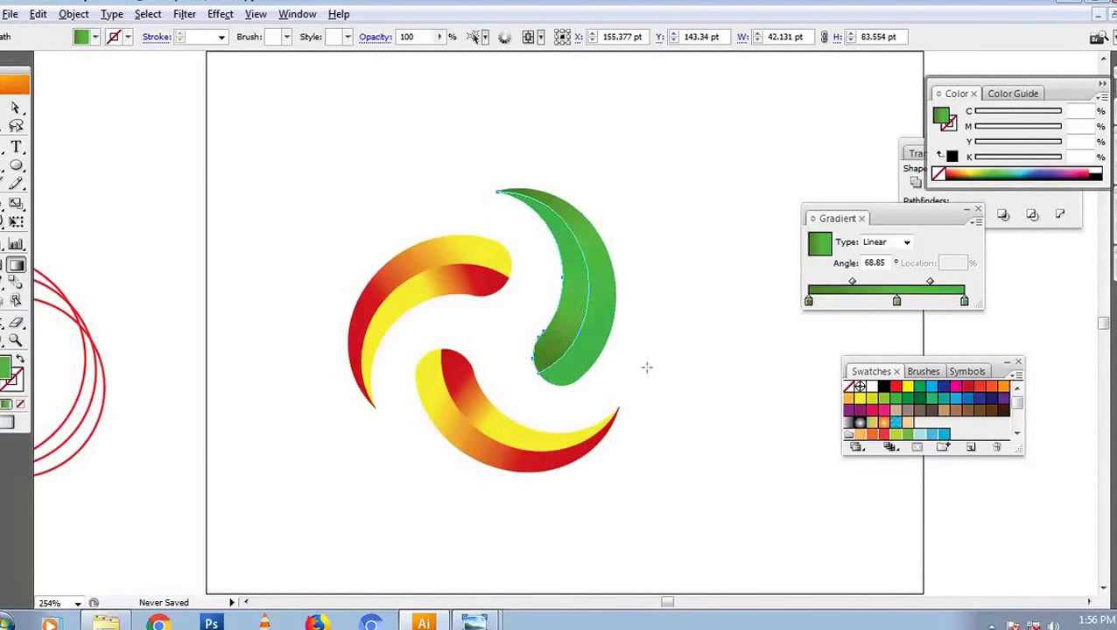
Set the gradient stops to deep green, lighter green, and light yellow-green.
click(807, 301)
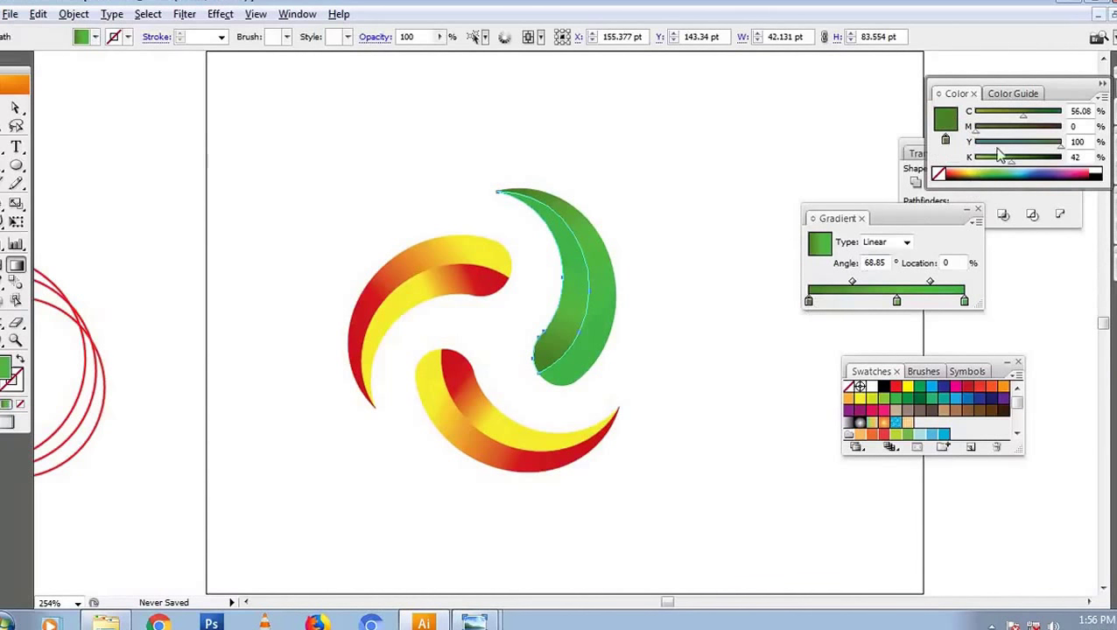
drag(1034, 117, 1063, 115)
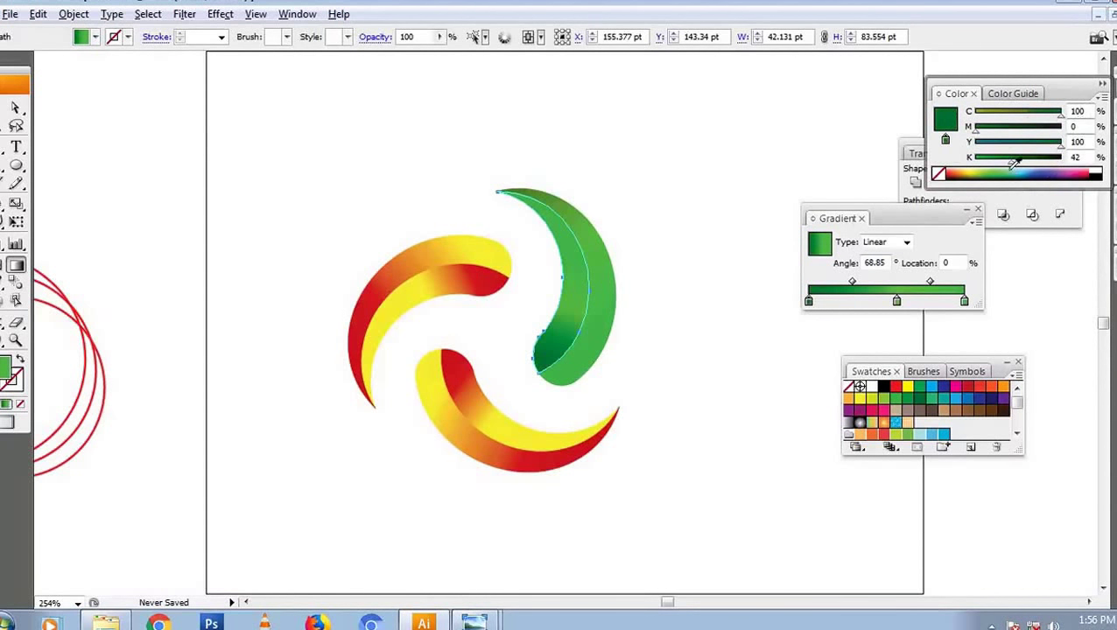
drag(1012, 160, 1023, 160)
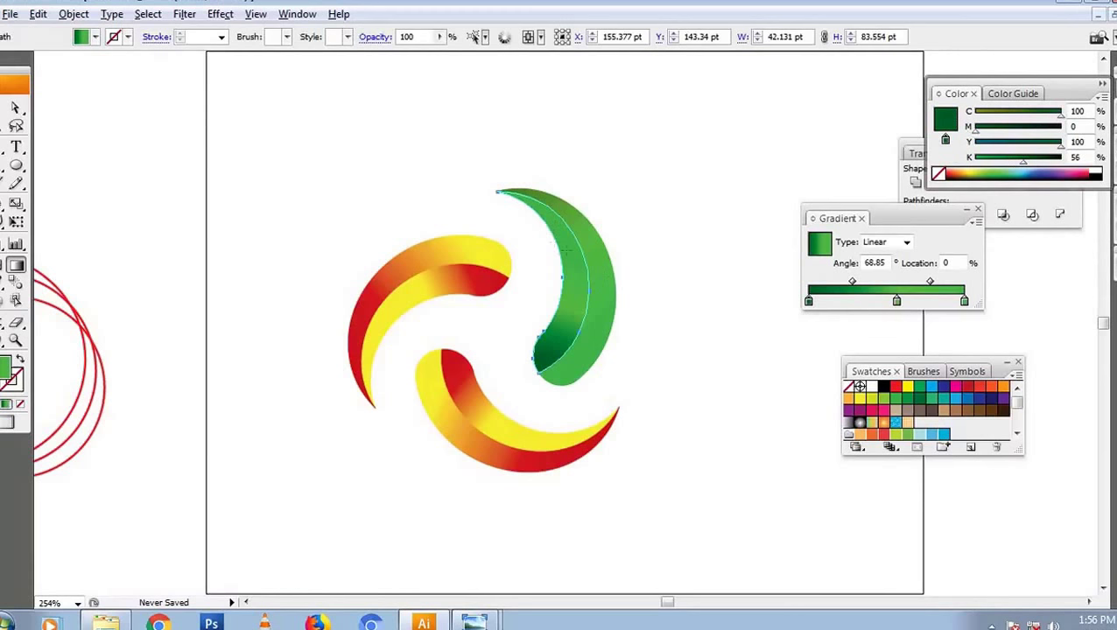
click(896, 302)
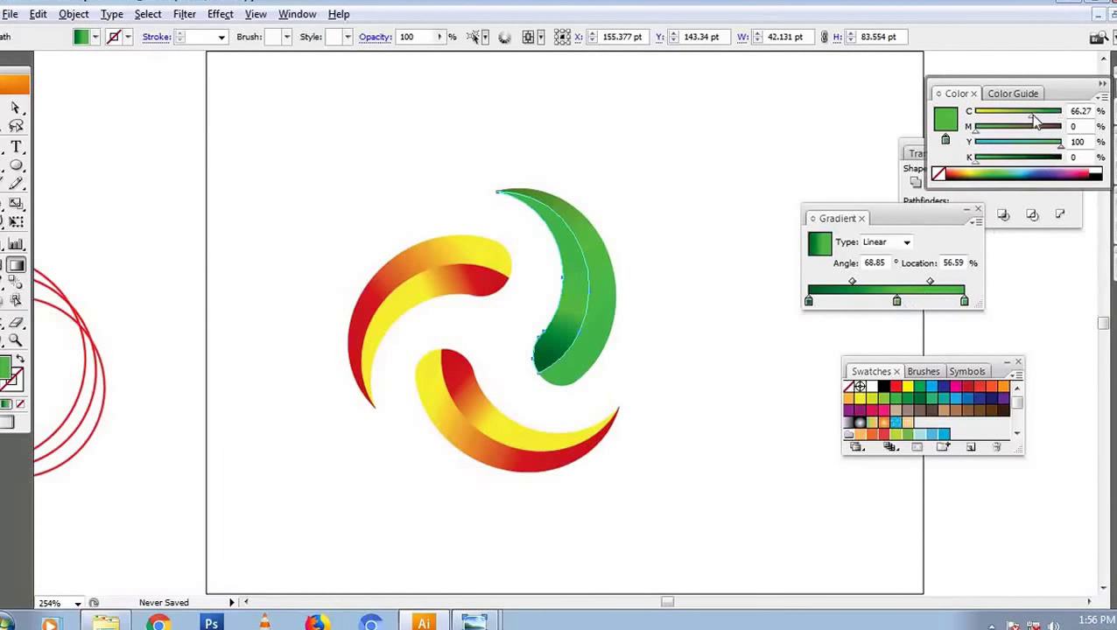
mouse_move(1031, 116)
mouse_down()
mouse_move(1011, 116)
mouse_move(982, 159)
mouse_up()
click(964, 302)
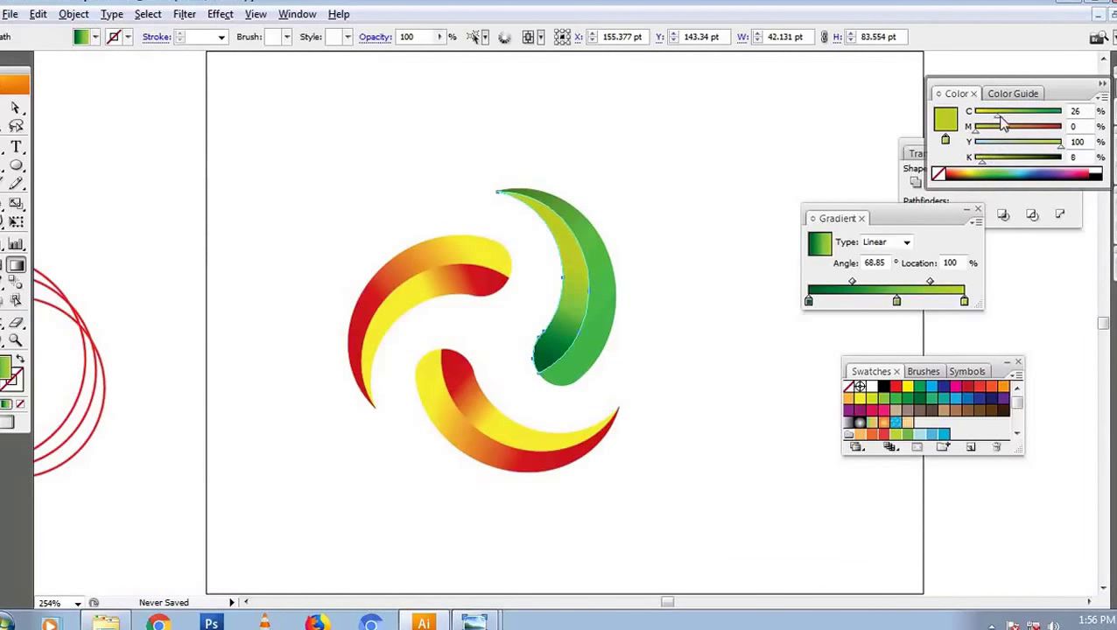
drag(998, 115, 991, 115)
drag(986, 119, 984, 117)
Copy the yellow-green gradient onto the arm's outer strip with the Eyedropper.
key(v)
click(609, 298)
key(i)
click(578, 300)
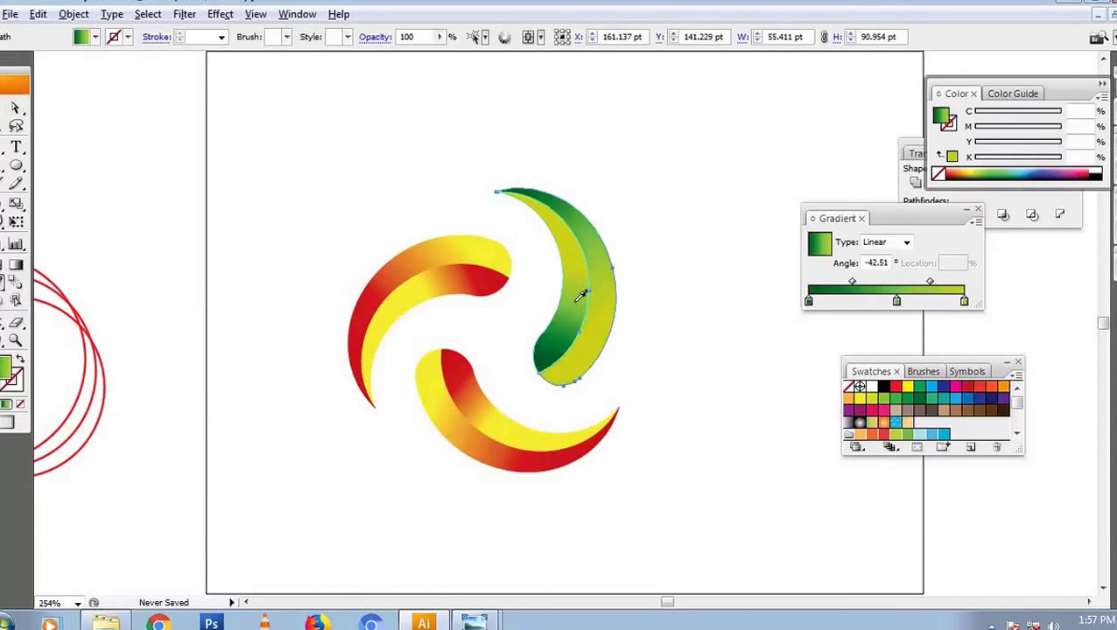
key(v)
click(672, 382)
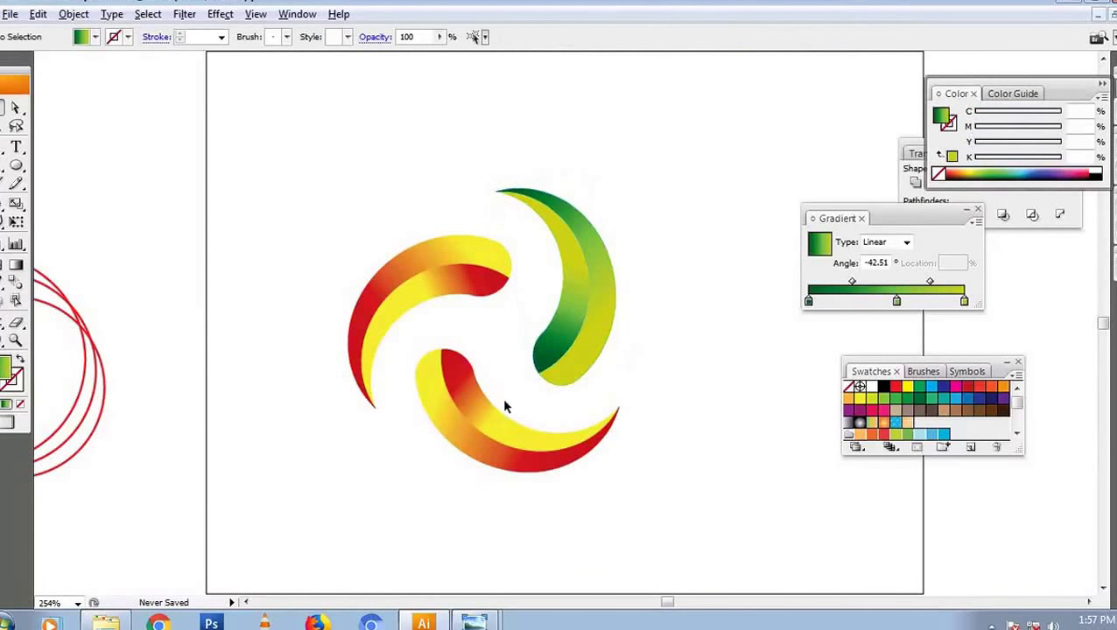
click(455, 406)
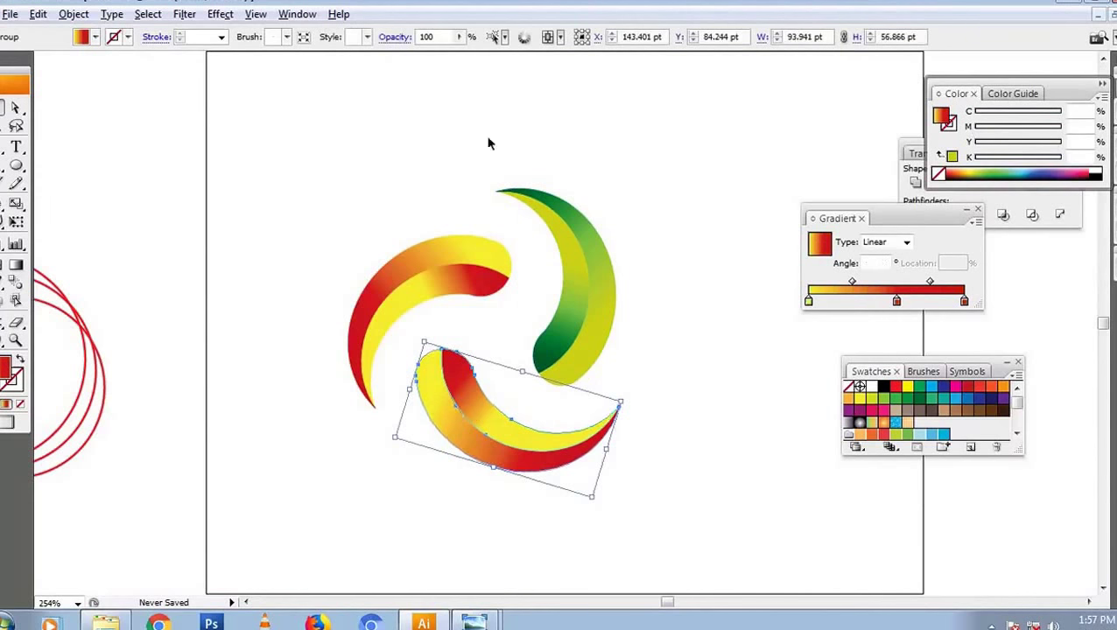
Rotate and unlink the lower arm's Recolor Artwork wheel handles to blue-violet and a full, lighter cyan.
click(524, 39)
click(748, 147)
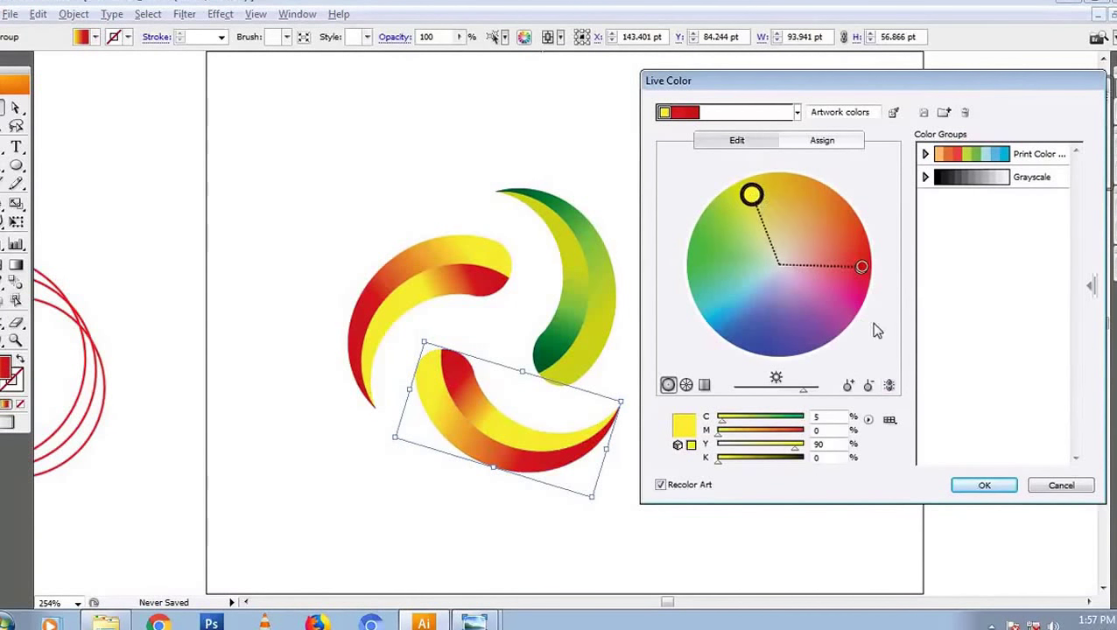
mouse_move(752, 194)
mouse_down()
mouse_move(831, 185)
mouse_move(872, 258)
mouse_move(872, 282)
mouse_up()
drag(873, 289, 862, 307)
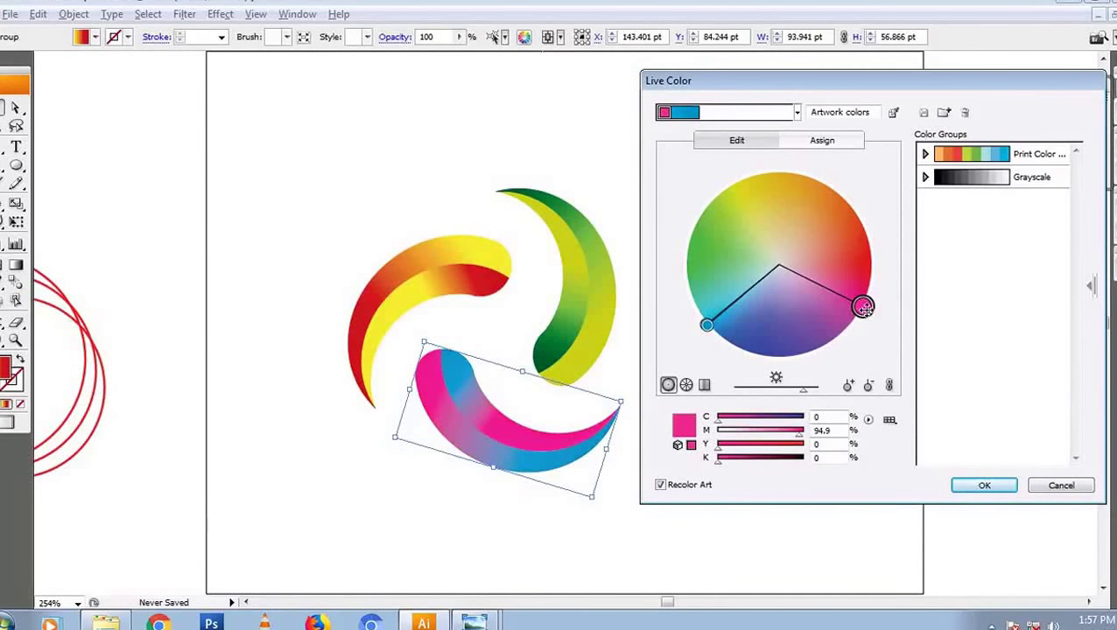
click(889, 385)
drag(832, 325, 757, 374)
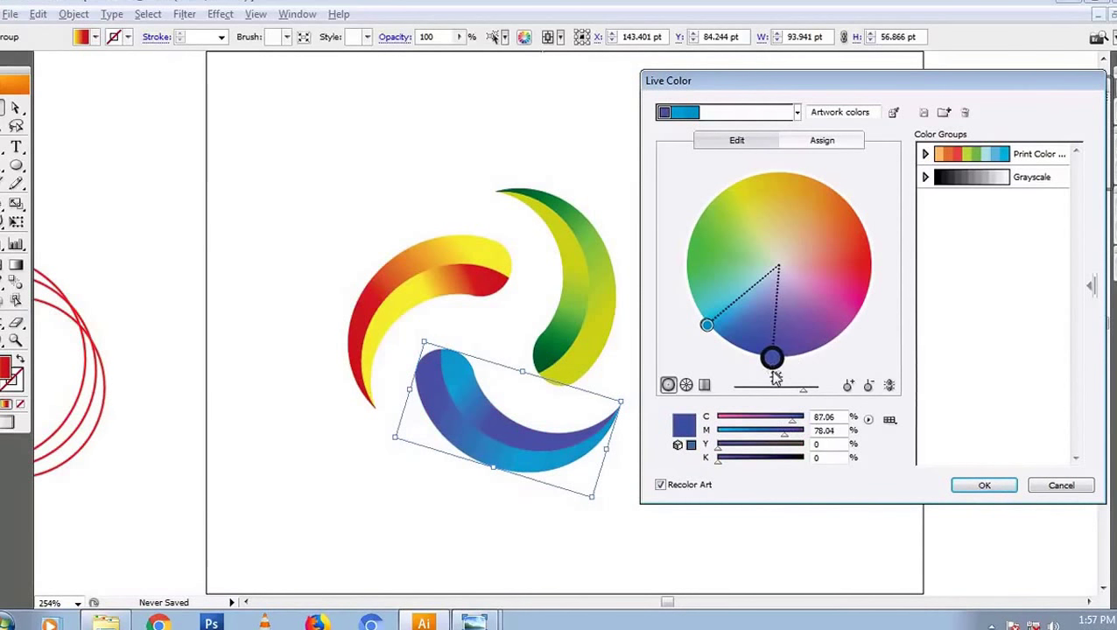
click(708, 324)
drag(790, 422, 806, 423)
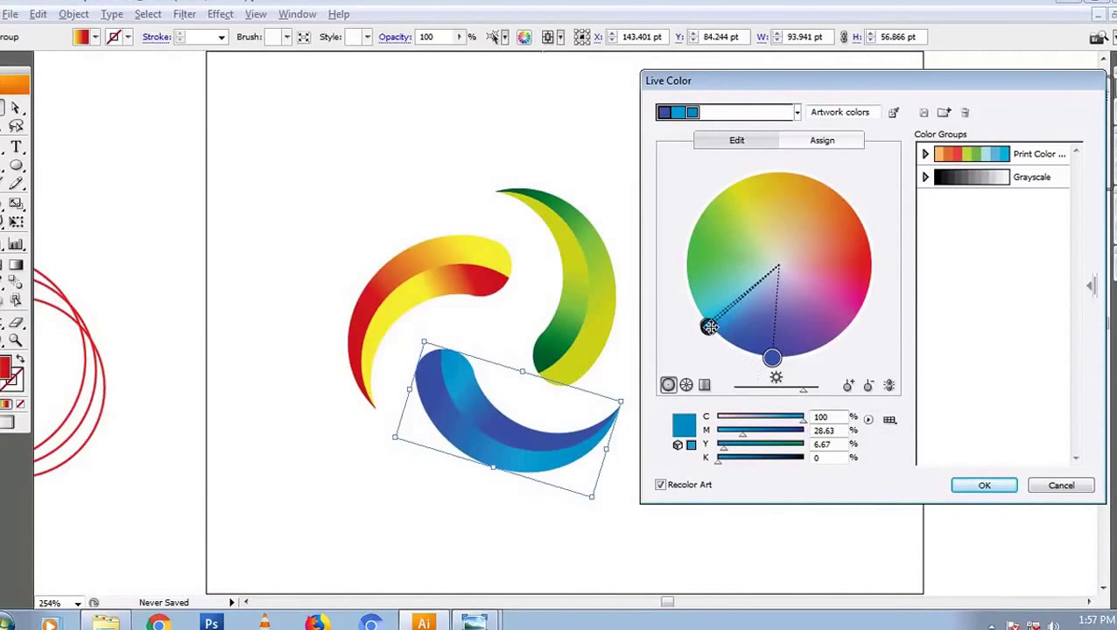
mouse_move(708, 327)
mouse_down()
mouse_move(737, 296)
mouse_move(719, 321)
mouse_up()
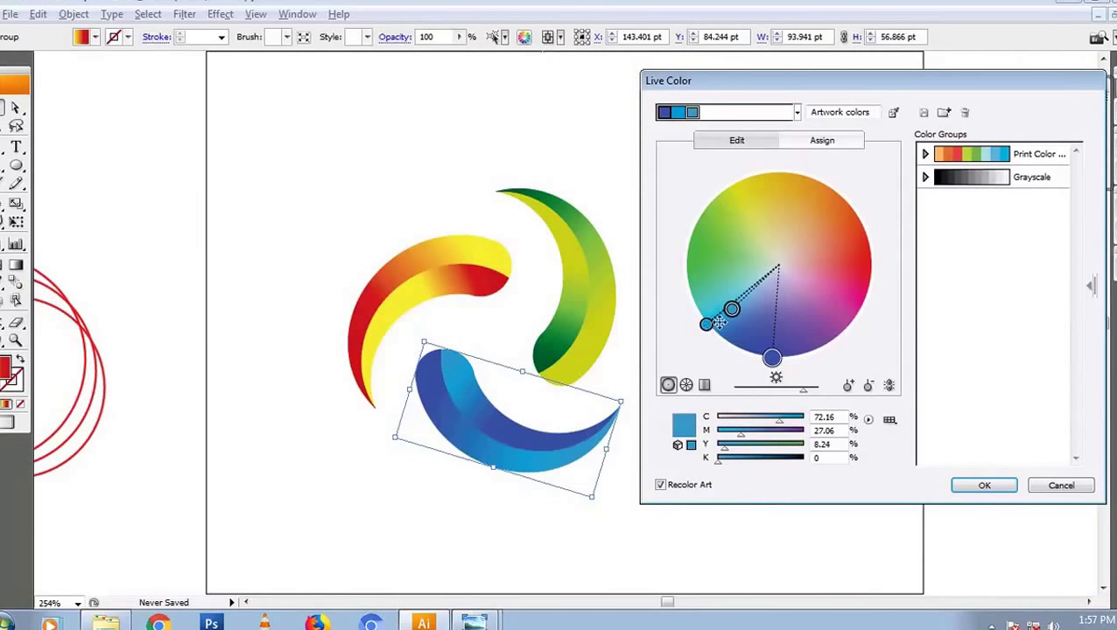
Apply the blue recolour and move the whole three-arm logo slightly left.
key(Return)
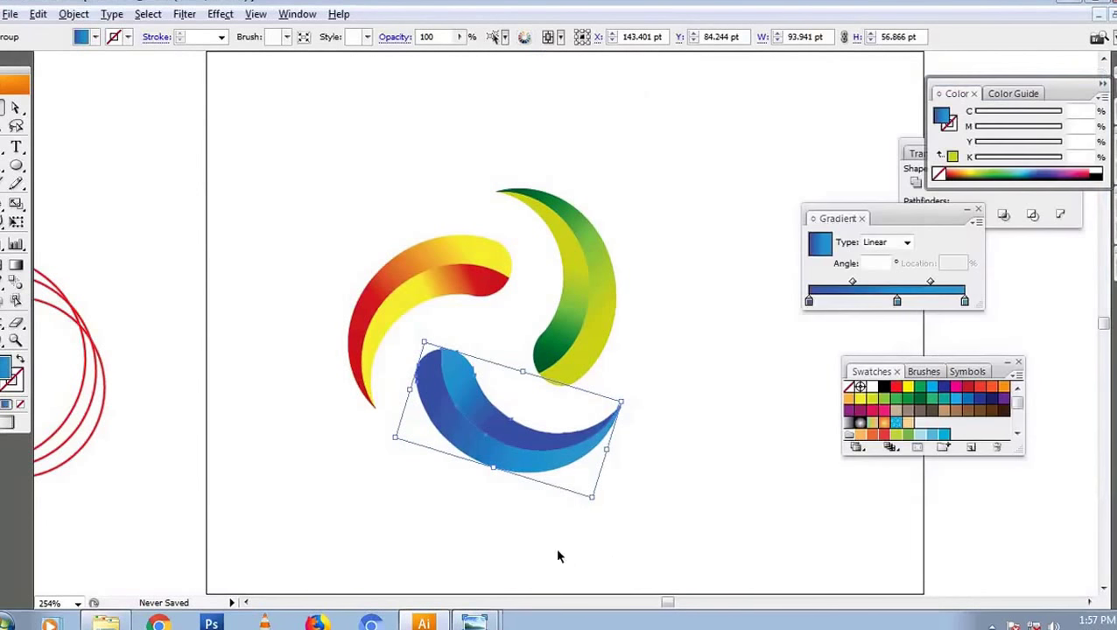
click(647, 386)
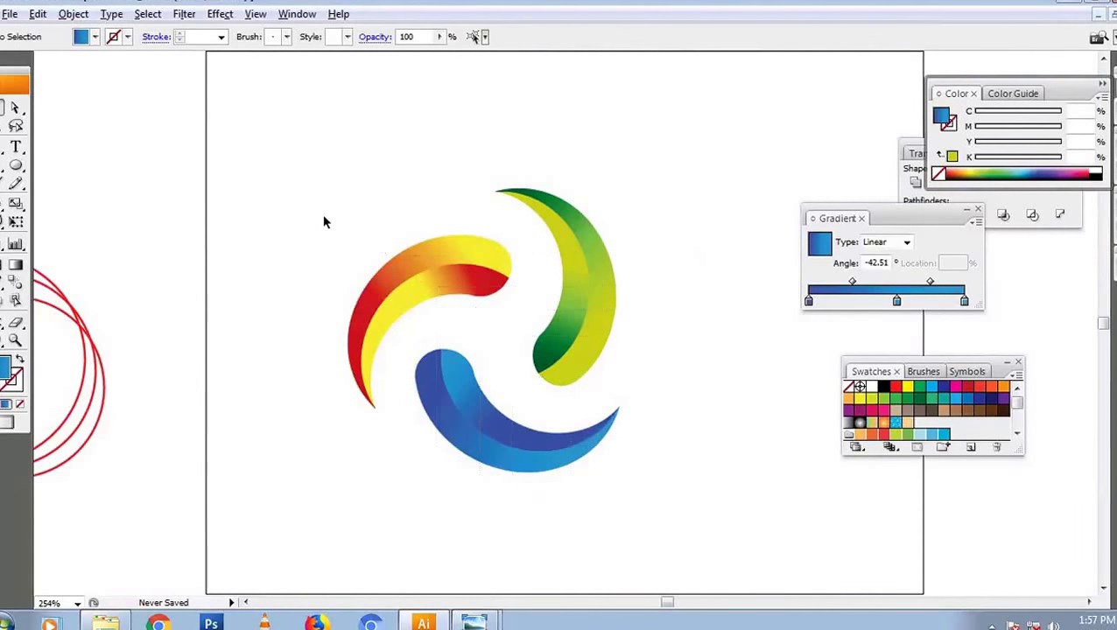
drag(324, 219, 630, 477)
drag(578, 350, 556, 306)
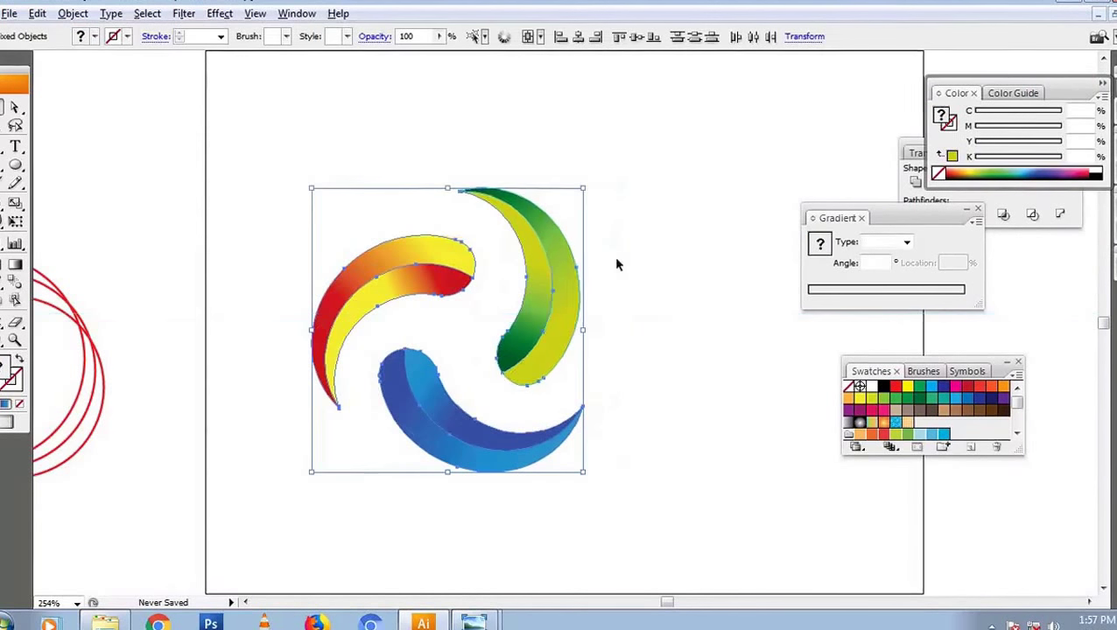
click(650, 425)
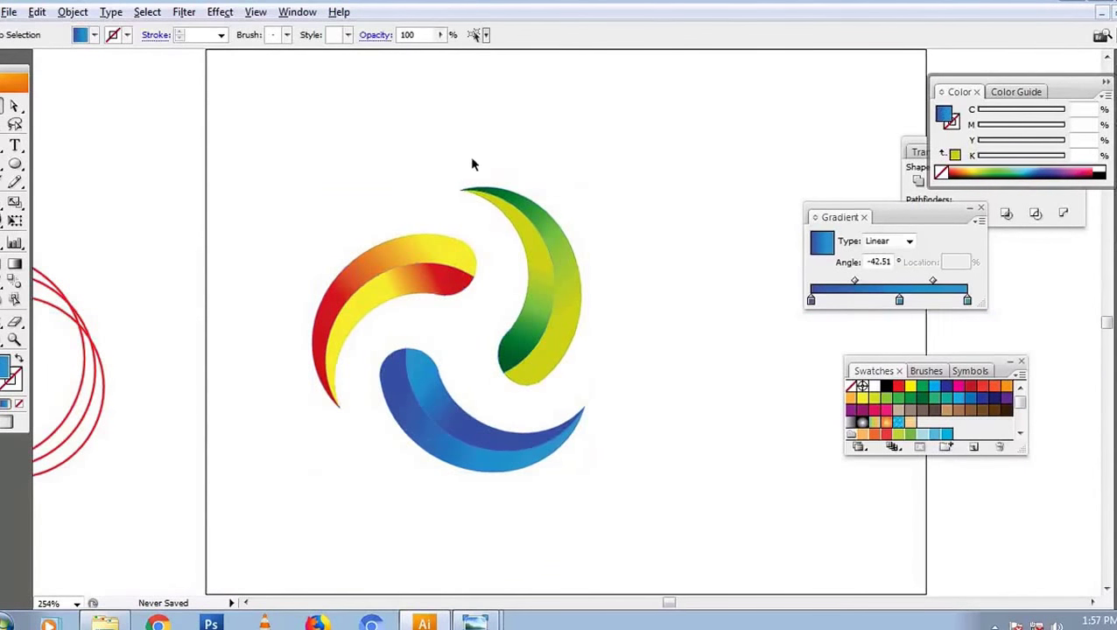
Zoom in on the green arm and select its dark inner strip path.
key(z)
click(606, 461)
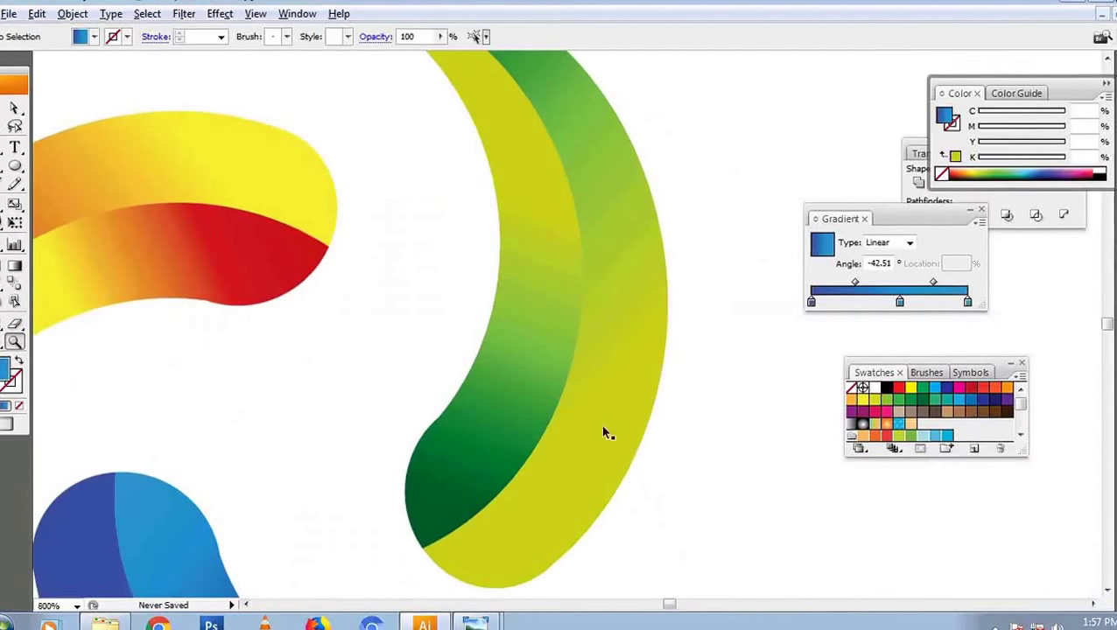
key(v)
click(462, 530)
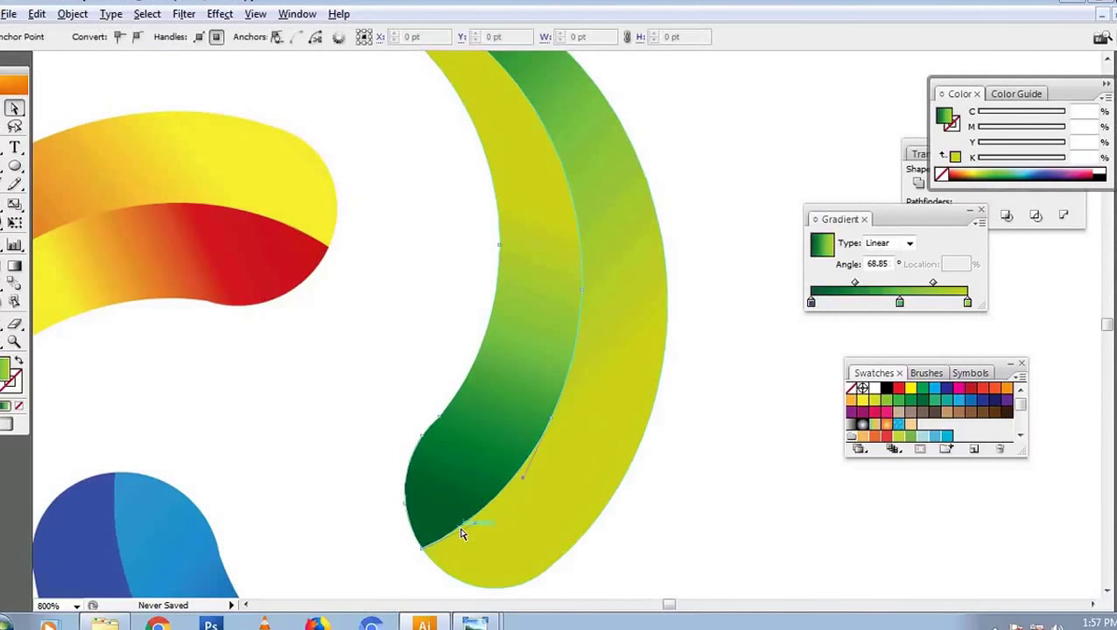
click(581, 289)
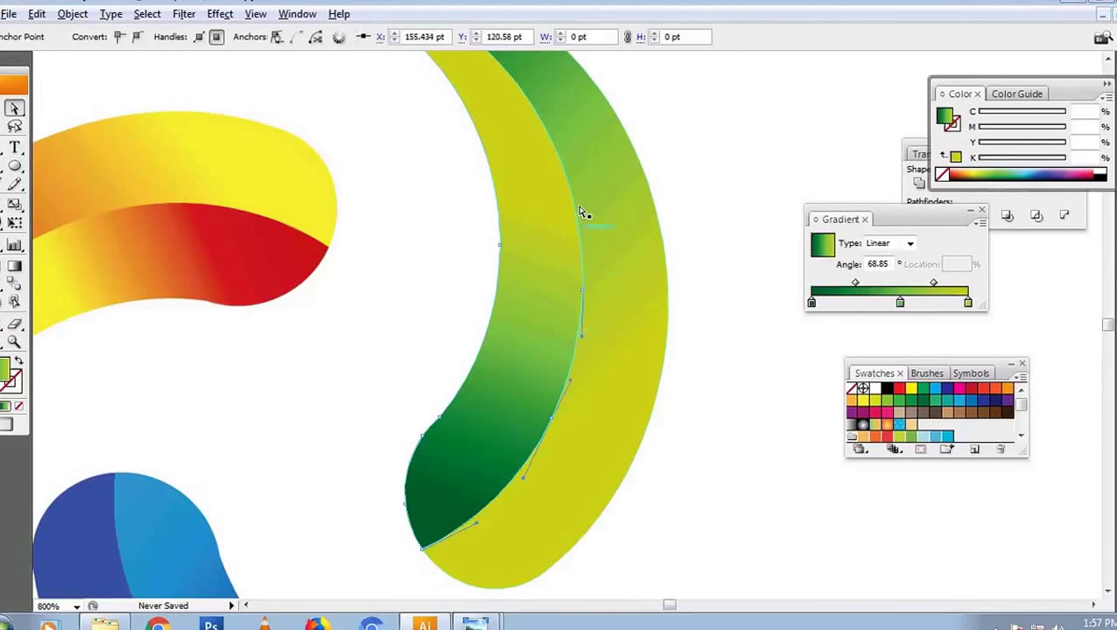
click(573, 199)
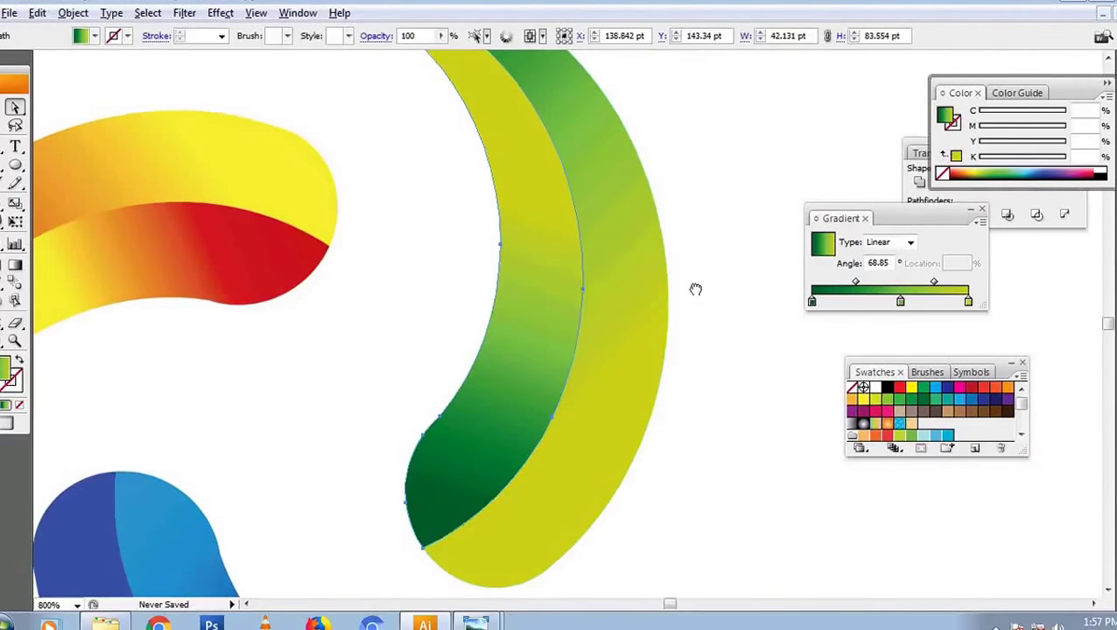
scroll(698, 293, up, 3)
Select the green arm's yellow-green outer band with the artboard fitted back in view.
key(v)
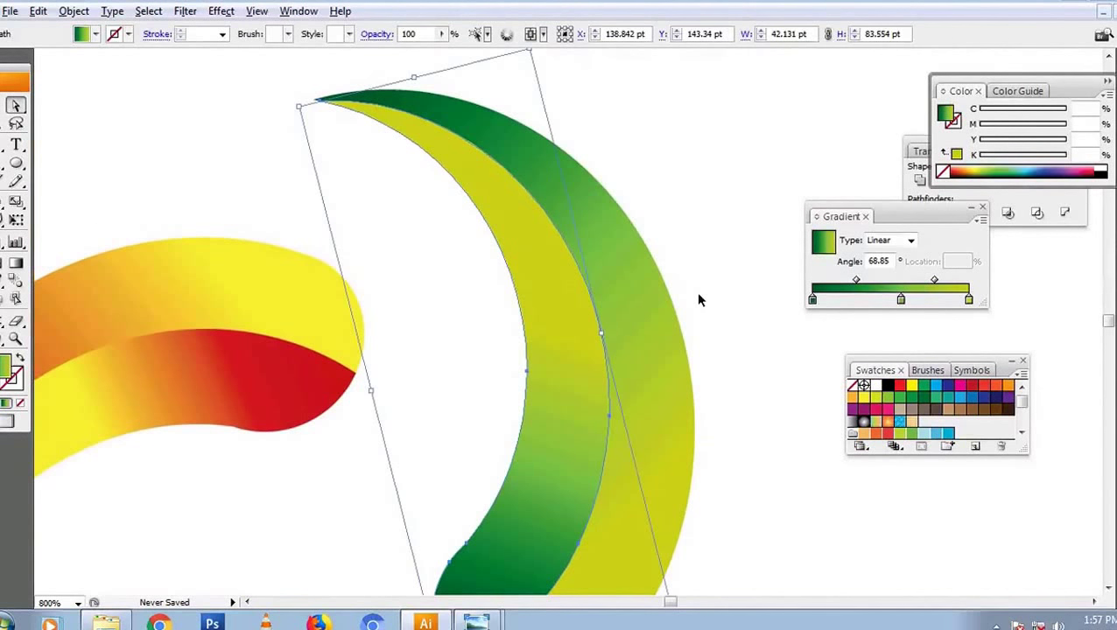
click(700, 266)
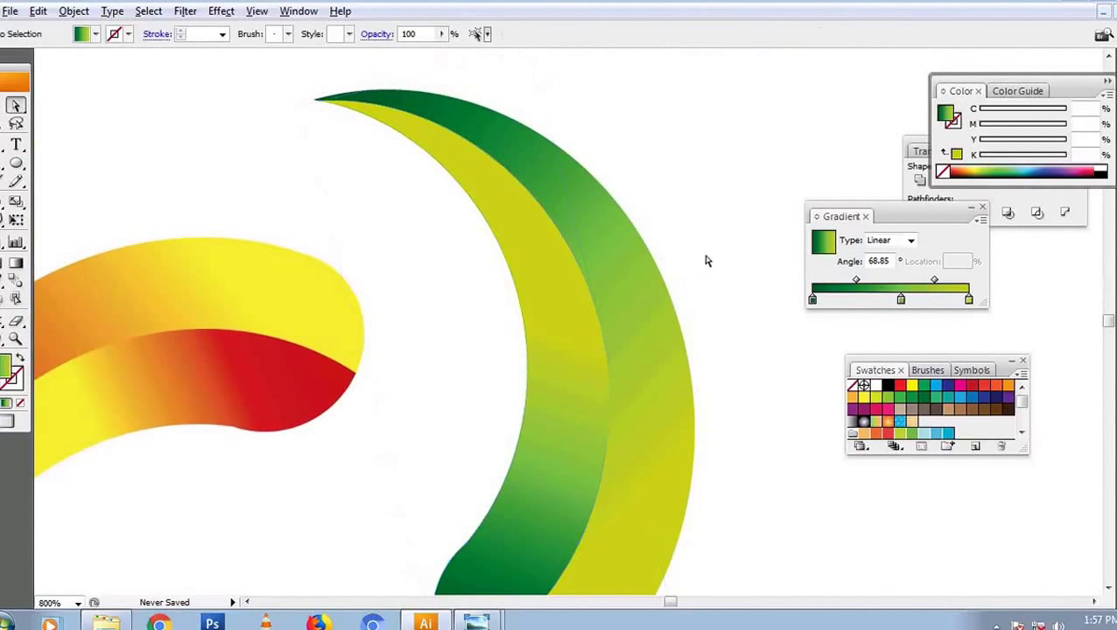
click(544, 283)
key(ctrl+0)
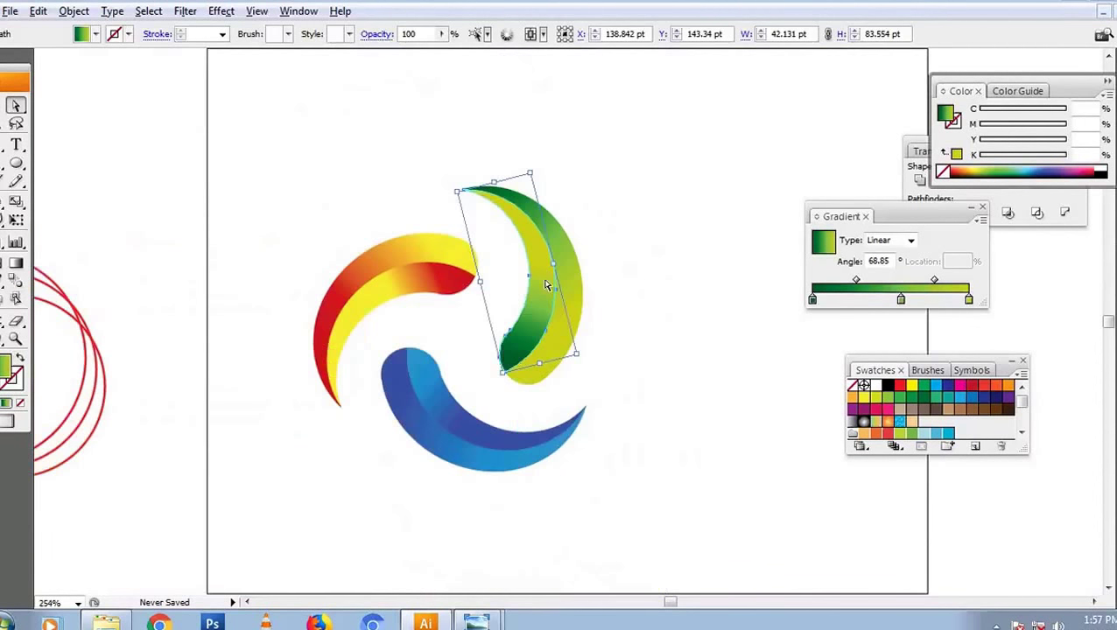
click(626, 242)
click(567, 280)
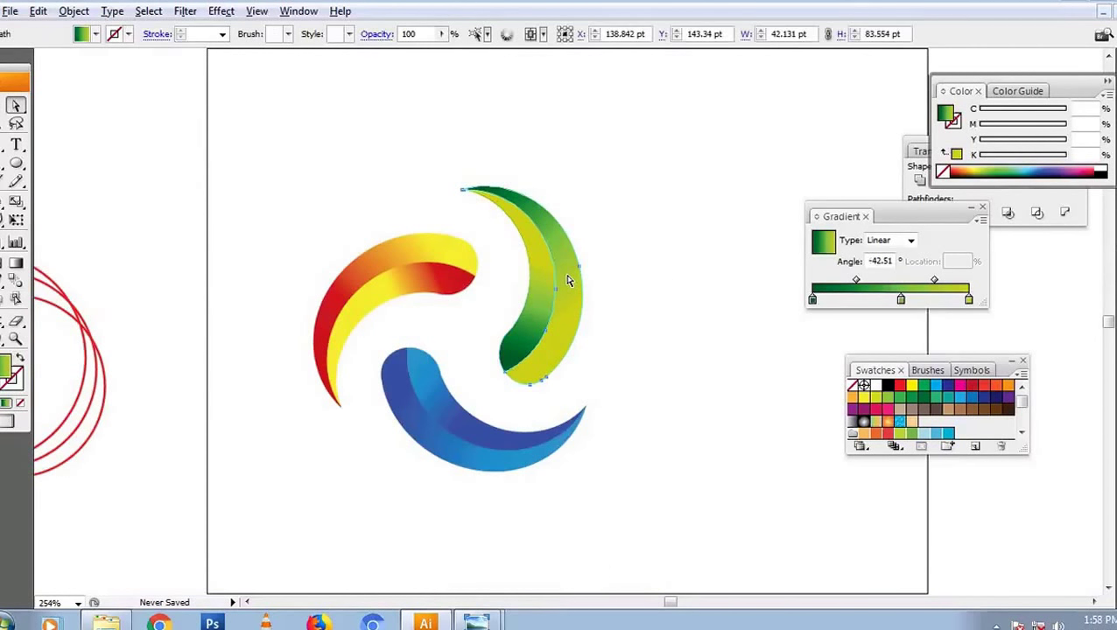
right_click(569, 281)
key(Escape)
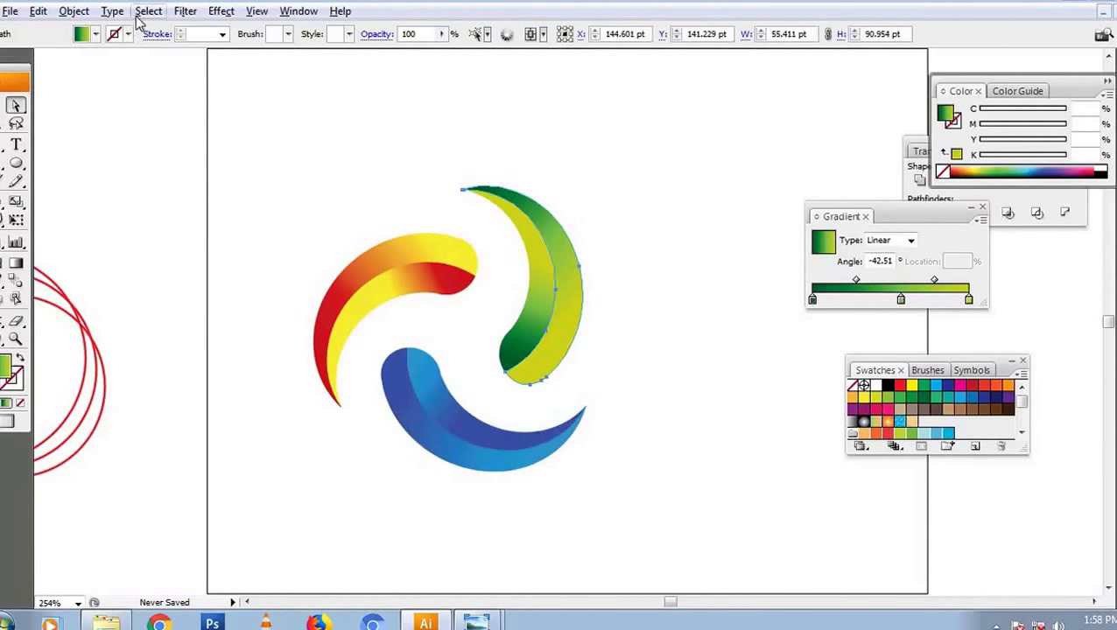
Hide the green arm's outer band and select points along its right edge.
click(73, 11)
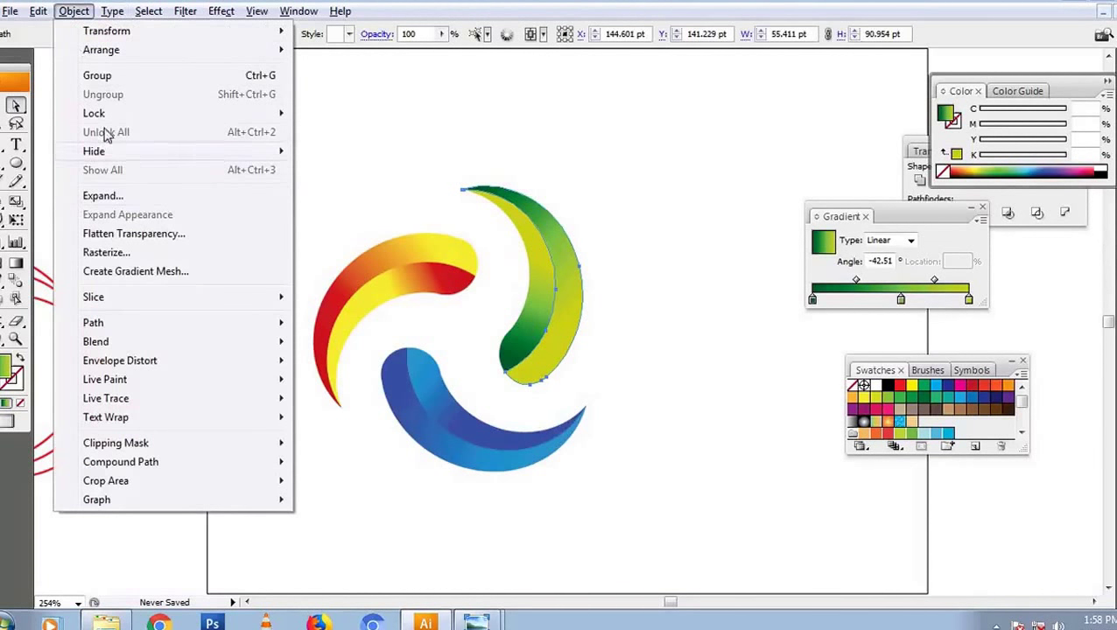
mouse_move(94, 151)
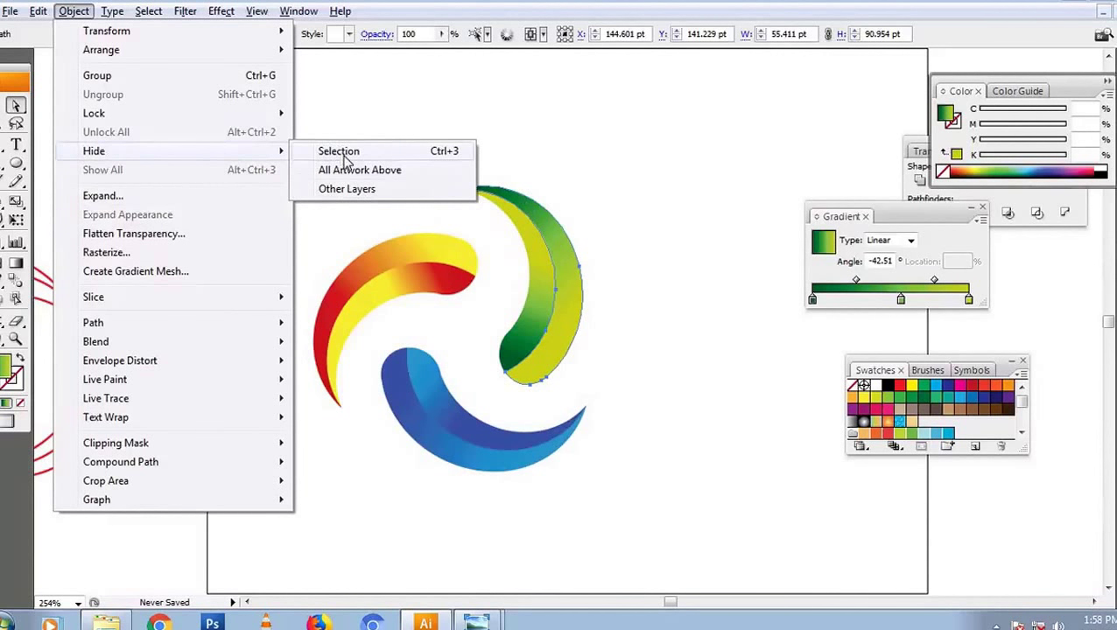
click(341, 152)
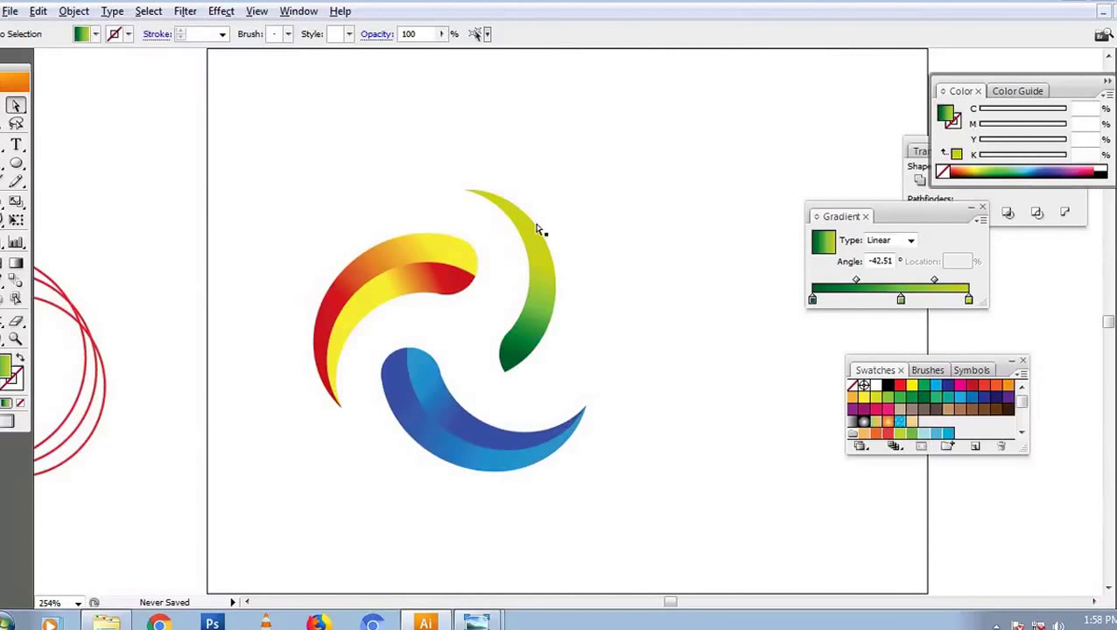
mouse_move(589, 230)
mouse_down()
mouse_move(549, 349)
mouse_move(528, 319)
mouse_move(550, 287)
mouse_up()
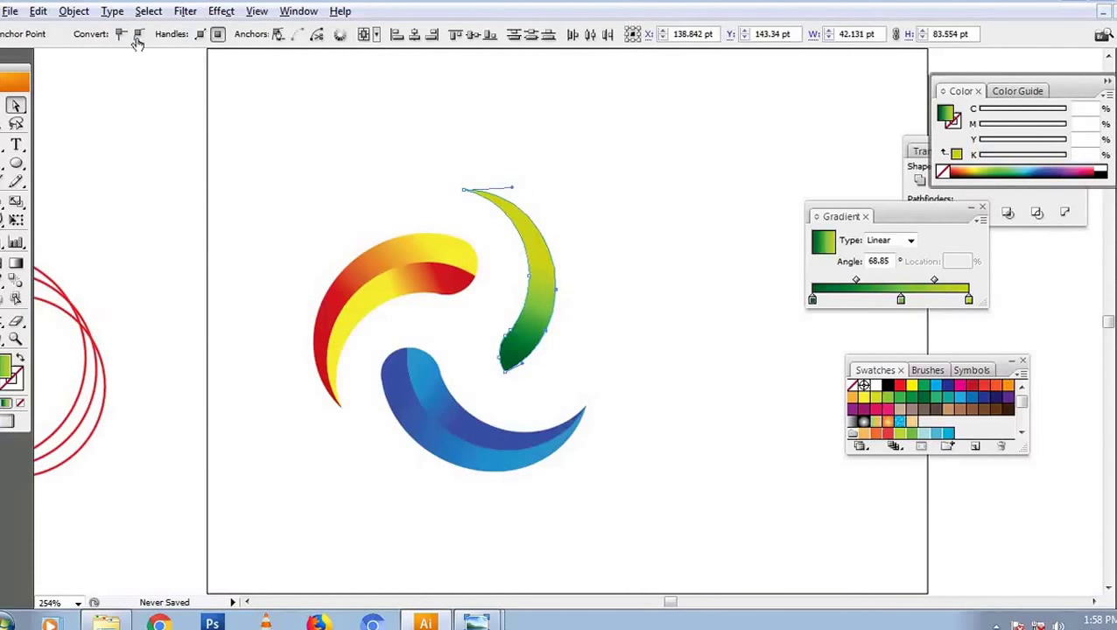
click(74, 11)
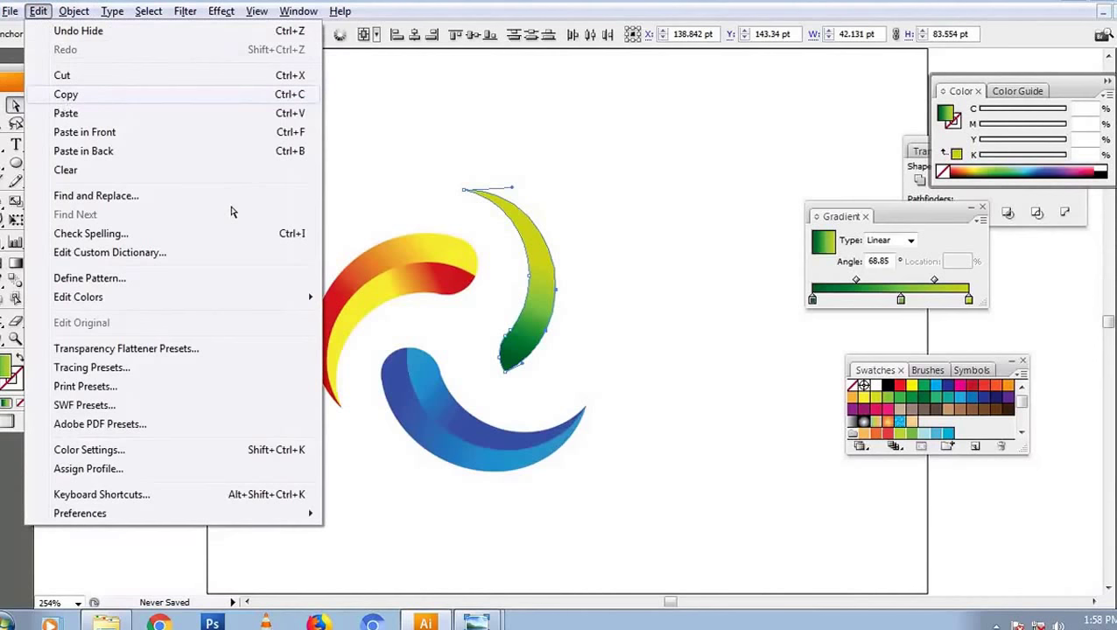
click(561, 237)
click(593, 240)
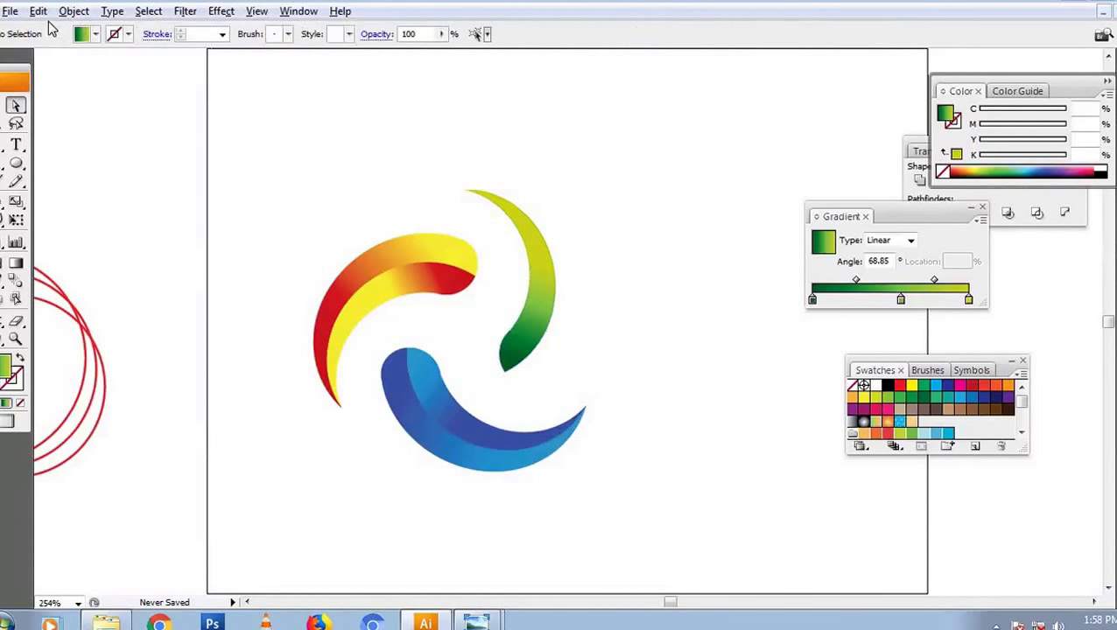
Paste the shape in front, reset it to default colours, and leave it without fill.
click(39, 13)
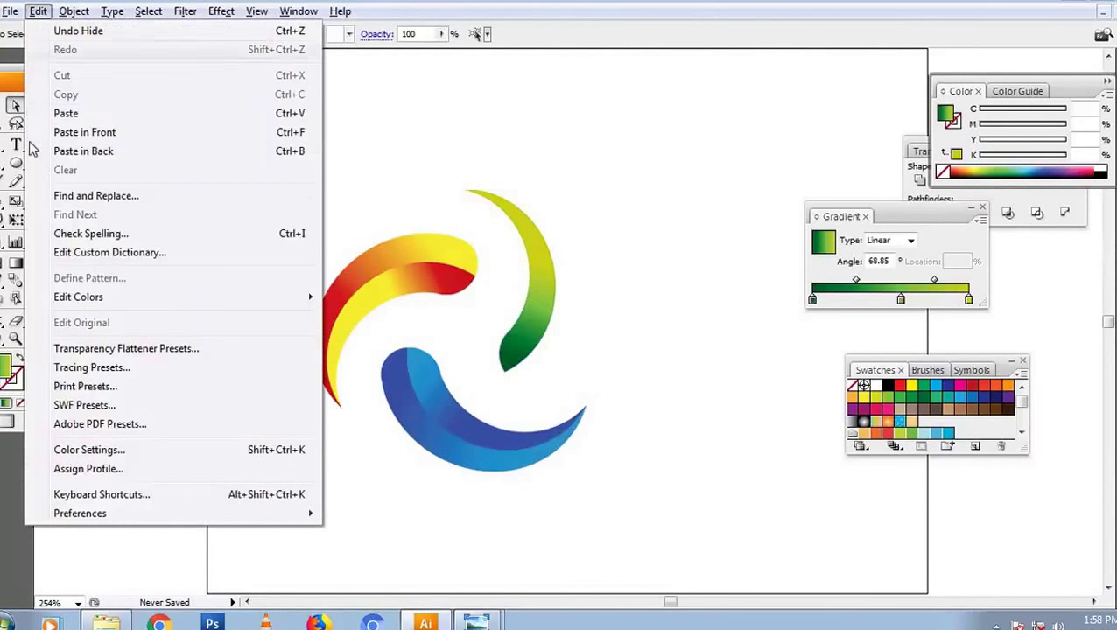
click(85, 133)
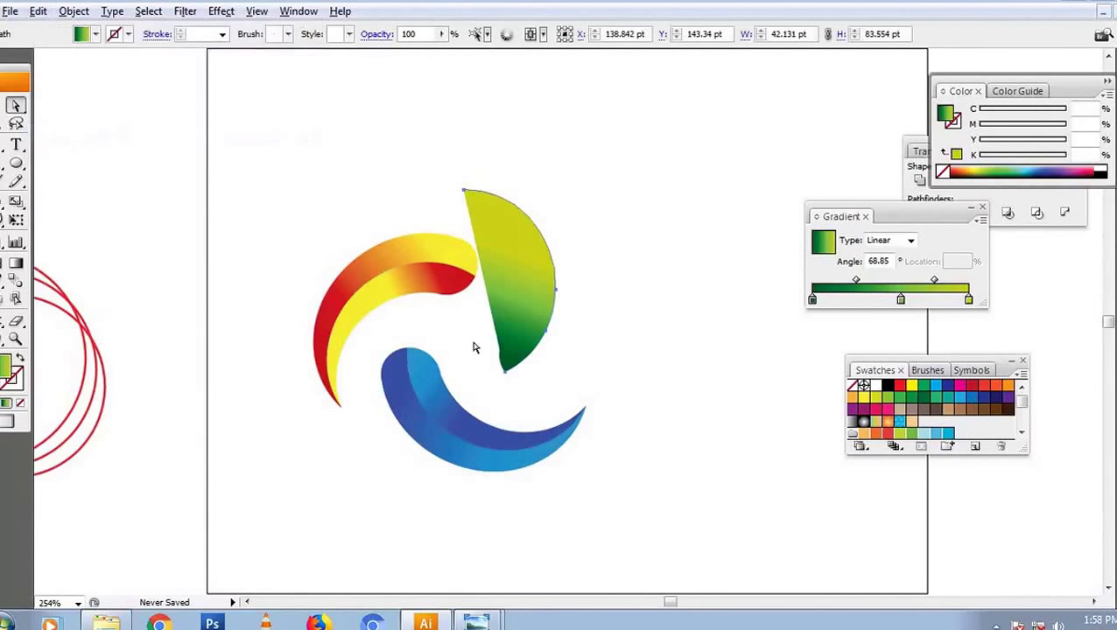
key(d)
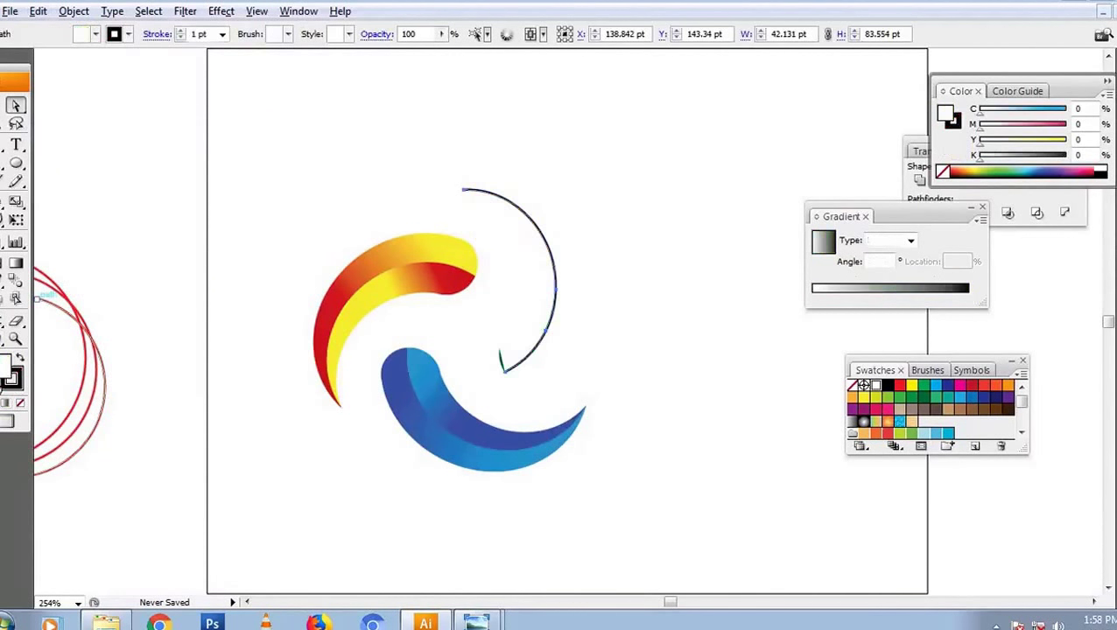
click(21, 362)
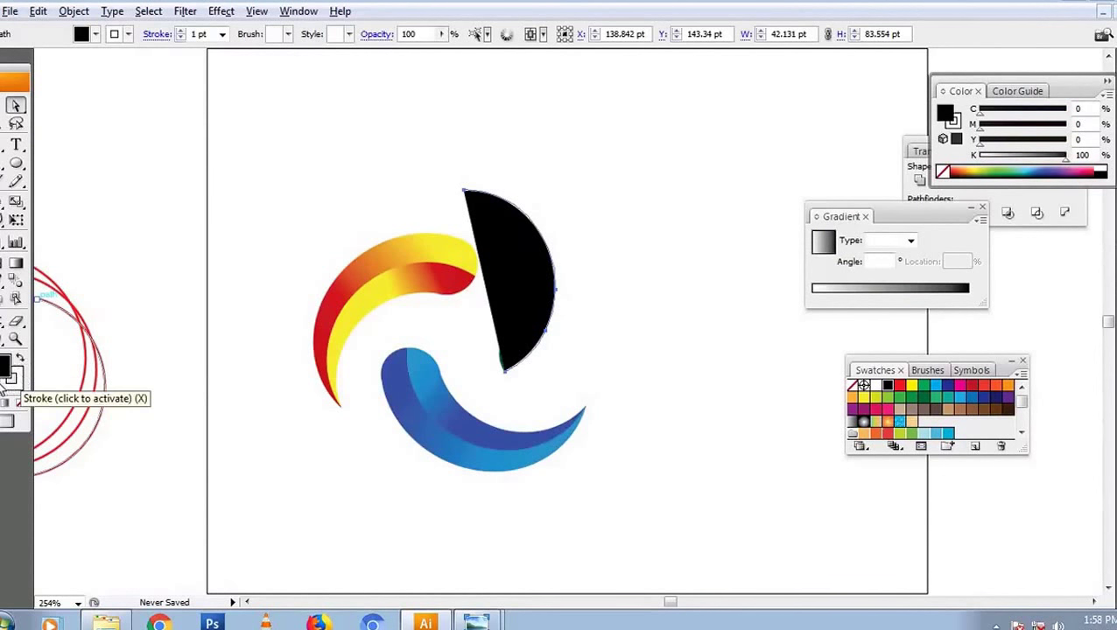
key(ctrl+z)
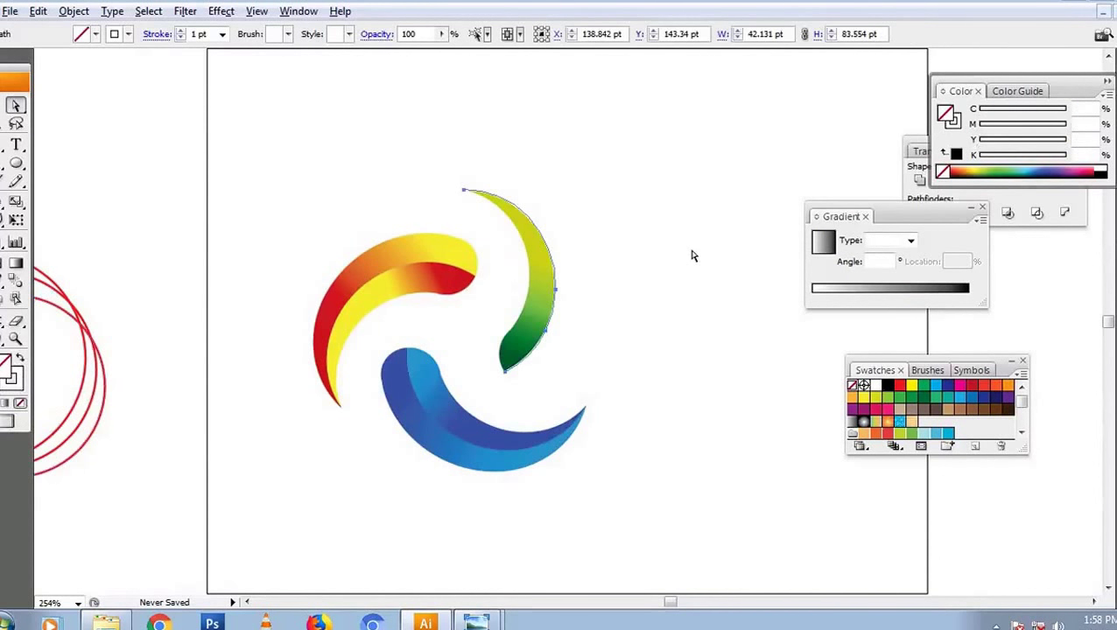
click(686, 255)
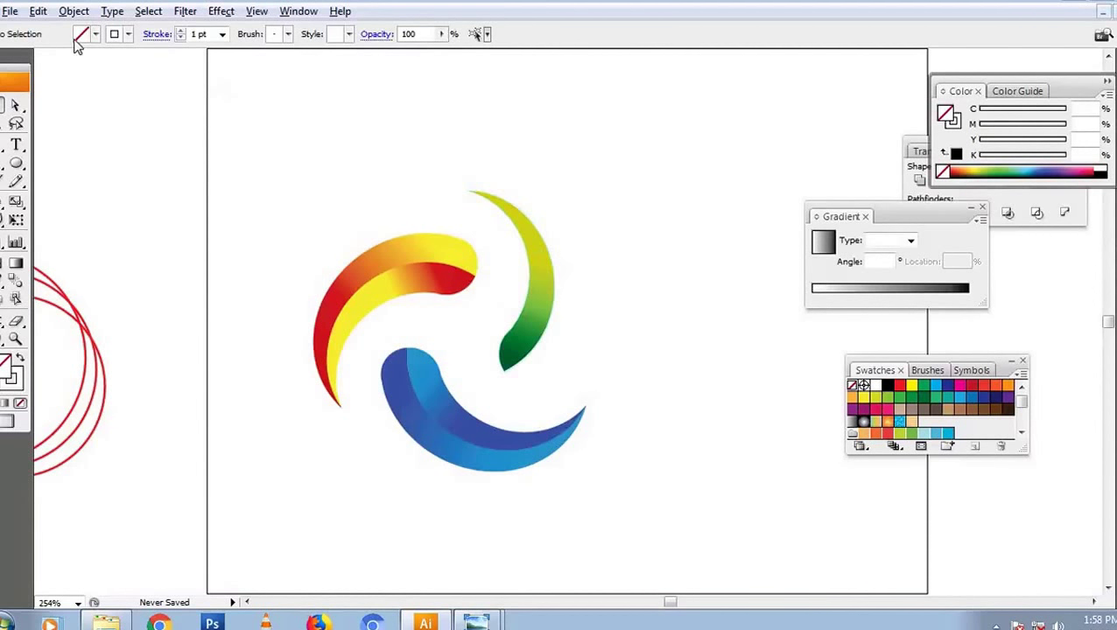
Show all hidden shapes and zoom in on the swirl logo.
click(74, 12)
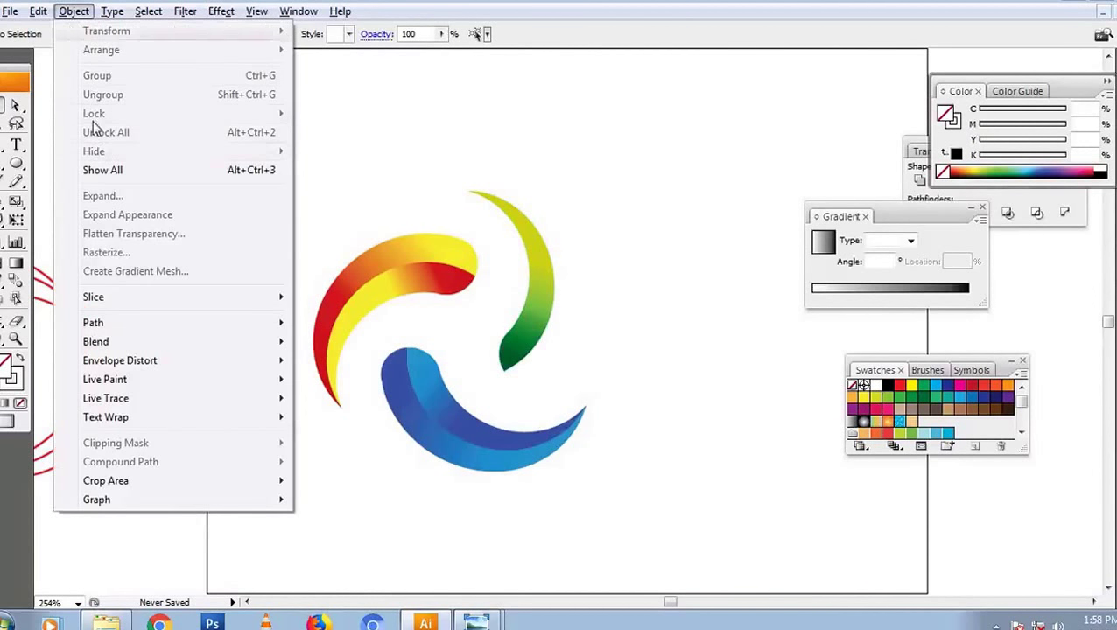
click(103, 170)
click(708, 313)
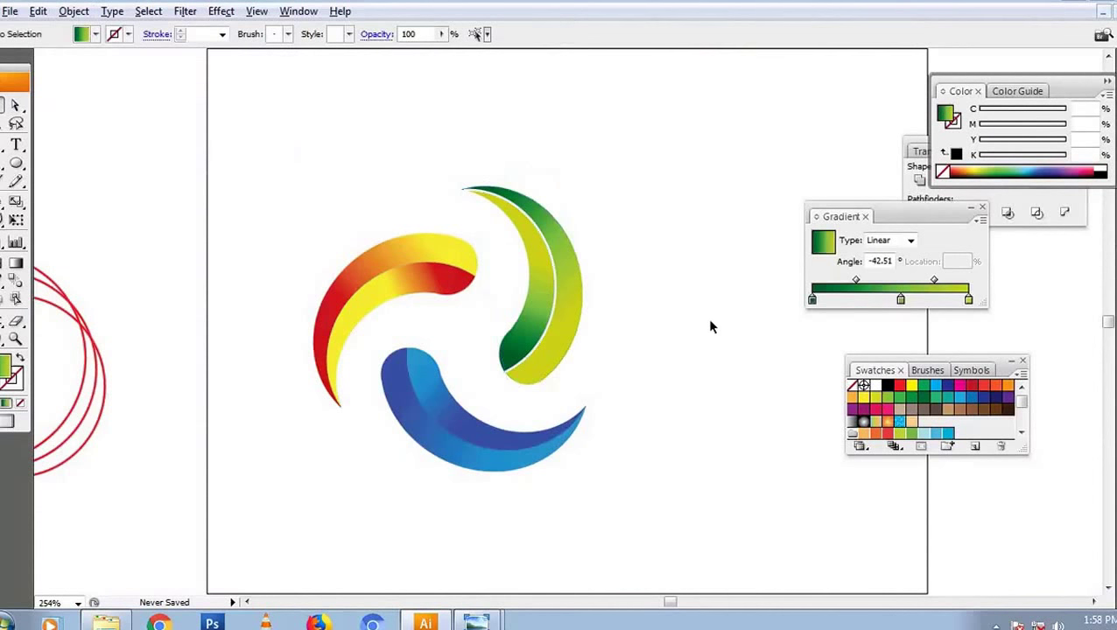
key(z)
drag(335, 134, 681, 479)
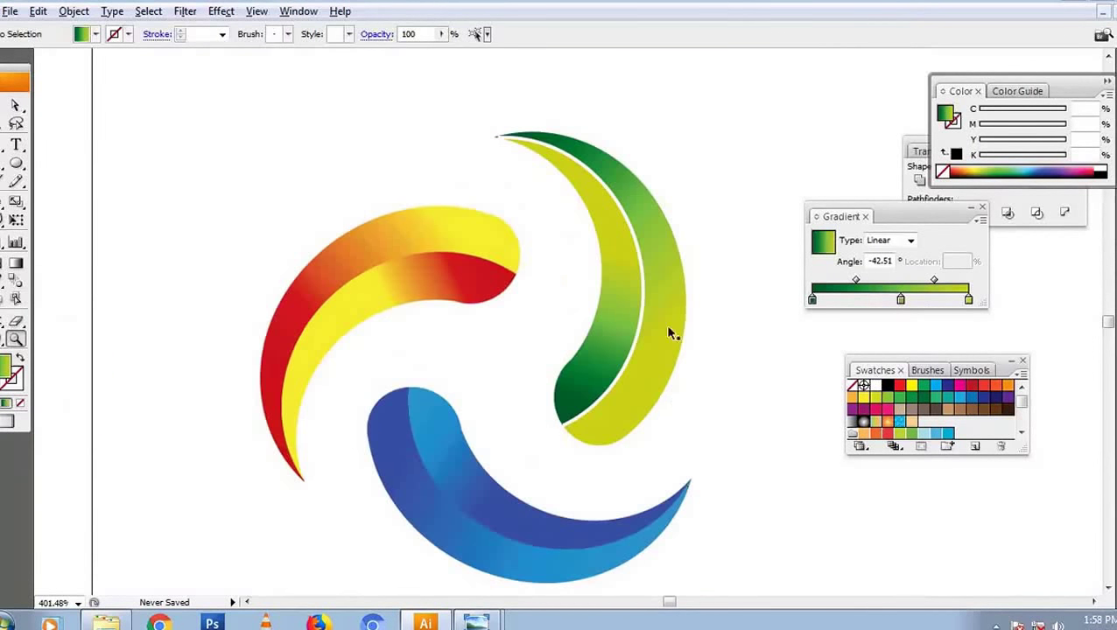
Set the thin highlight line on the green arm to 60% opacity.
key(v)
click(640, 254)
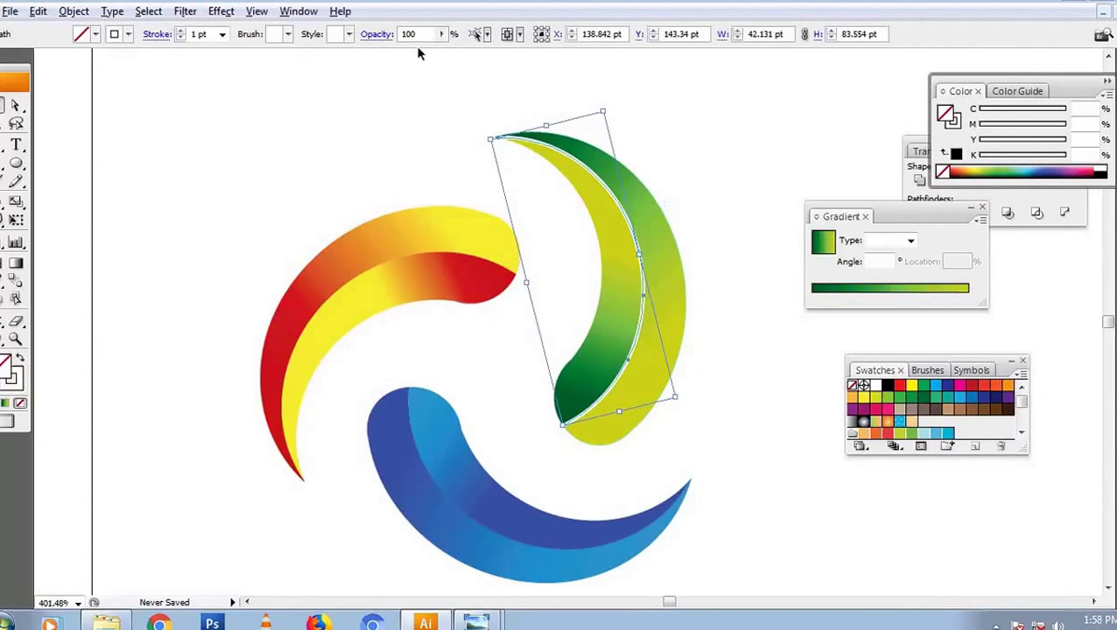
text(60)
key(Return)
click(471, 169)
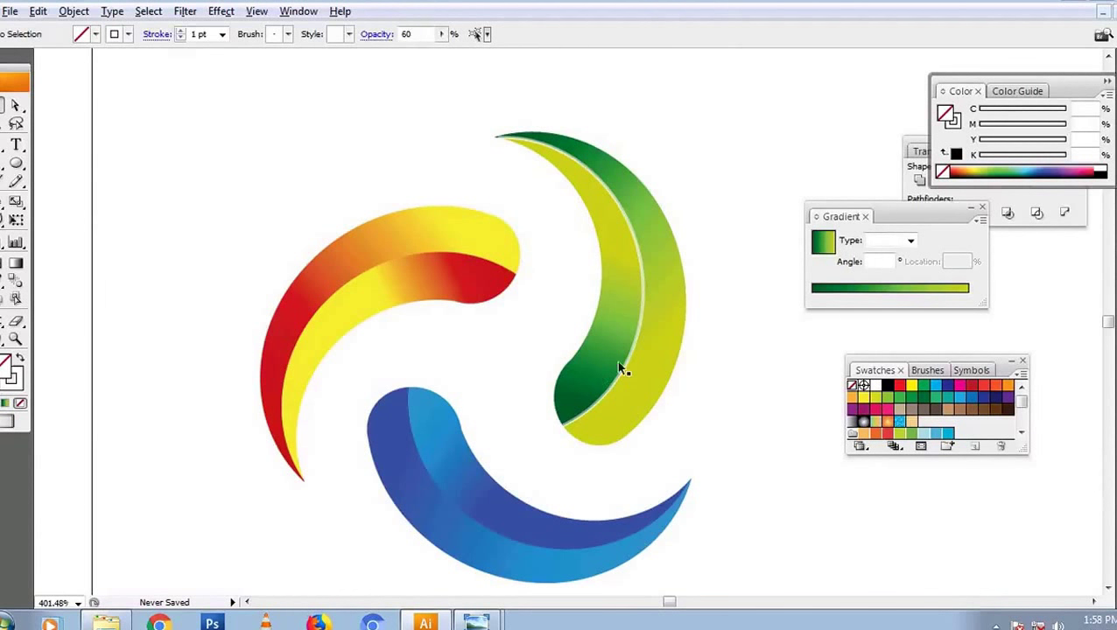
click(638, 329)
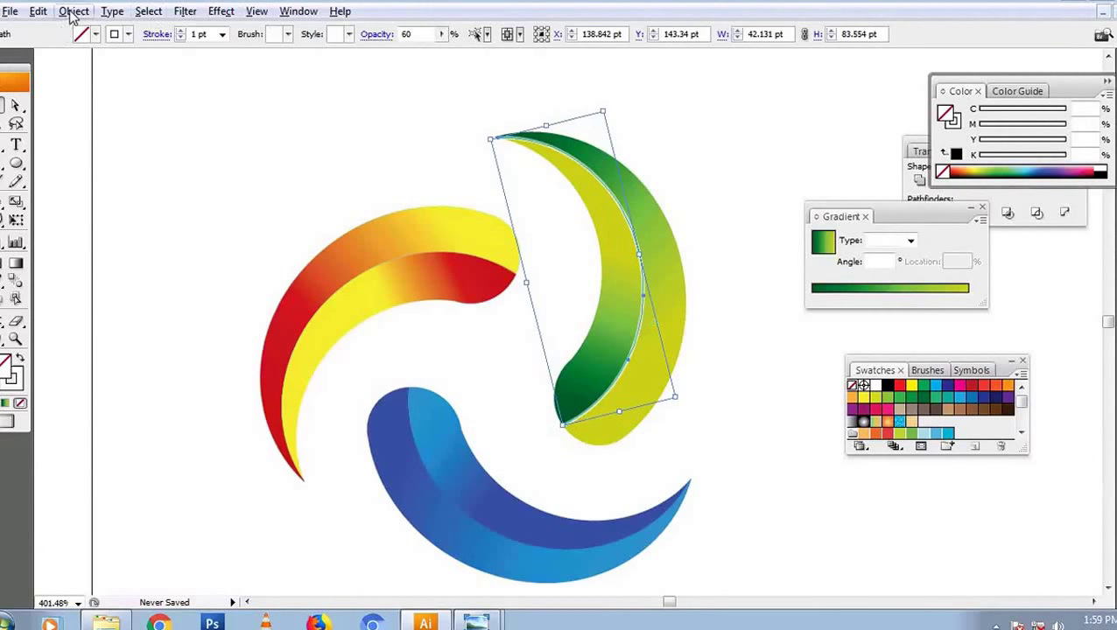
click(74, 10)
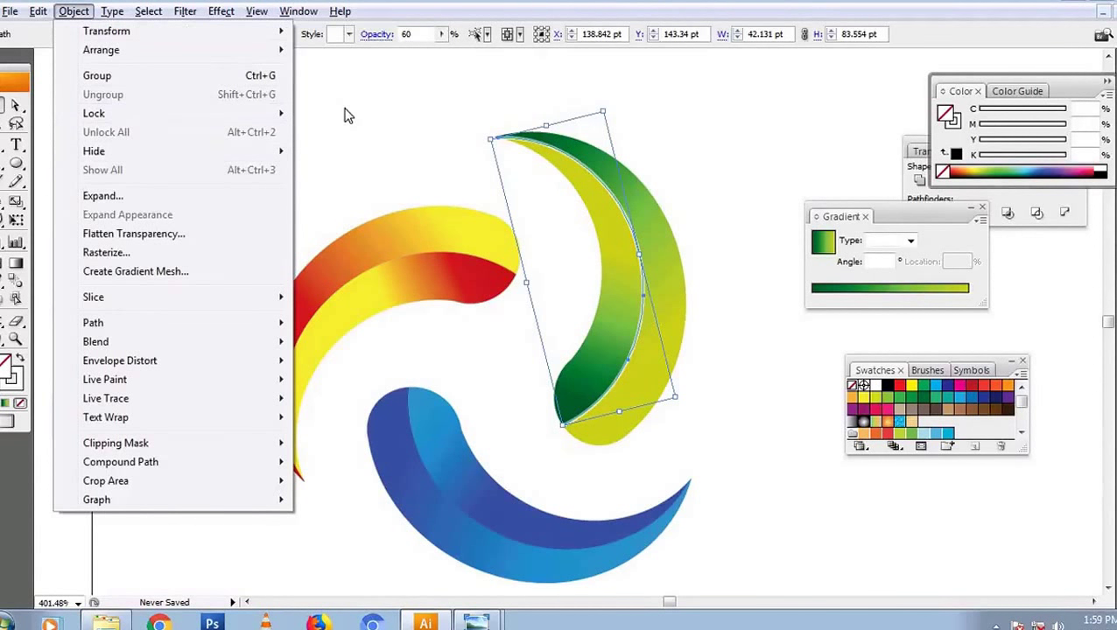
click(277, 118)
key(t)
click(268, 109)
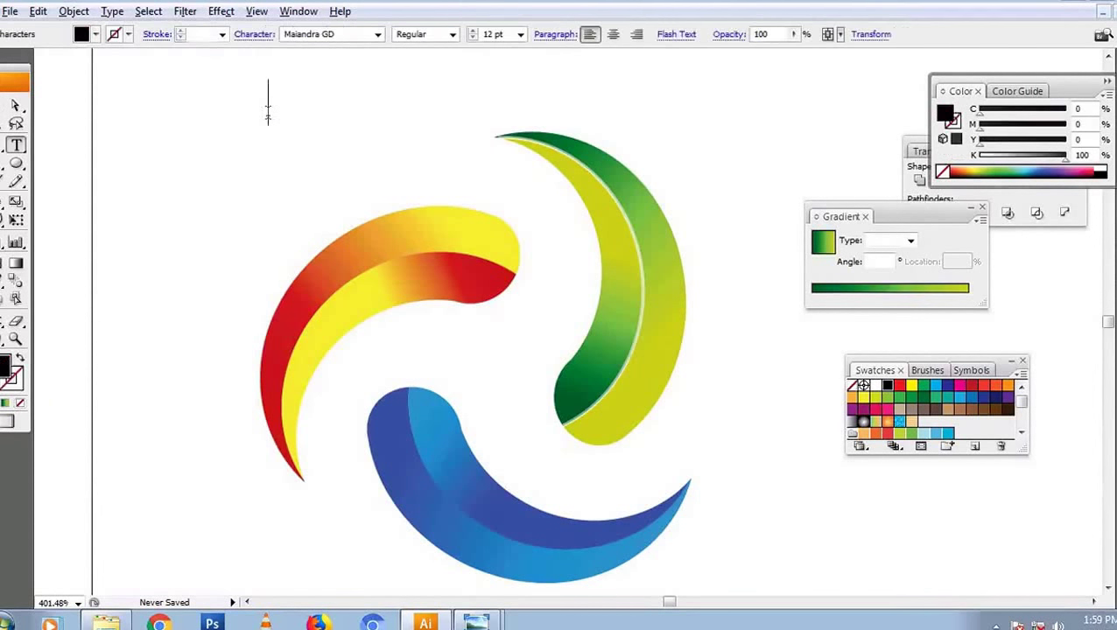
text(Copy )
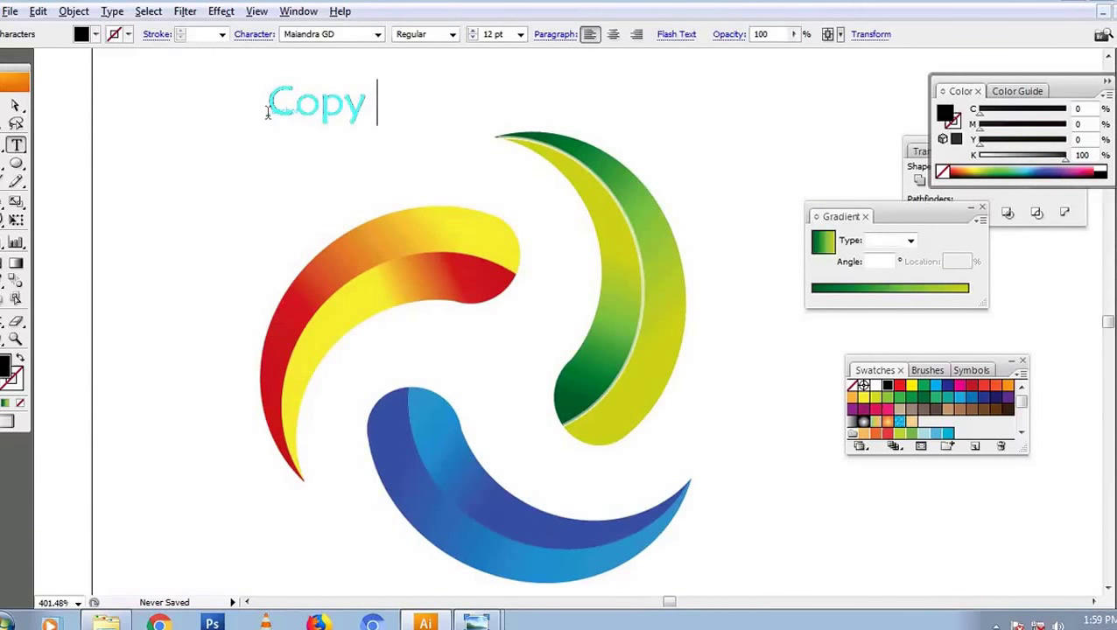
text(paste t)
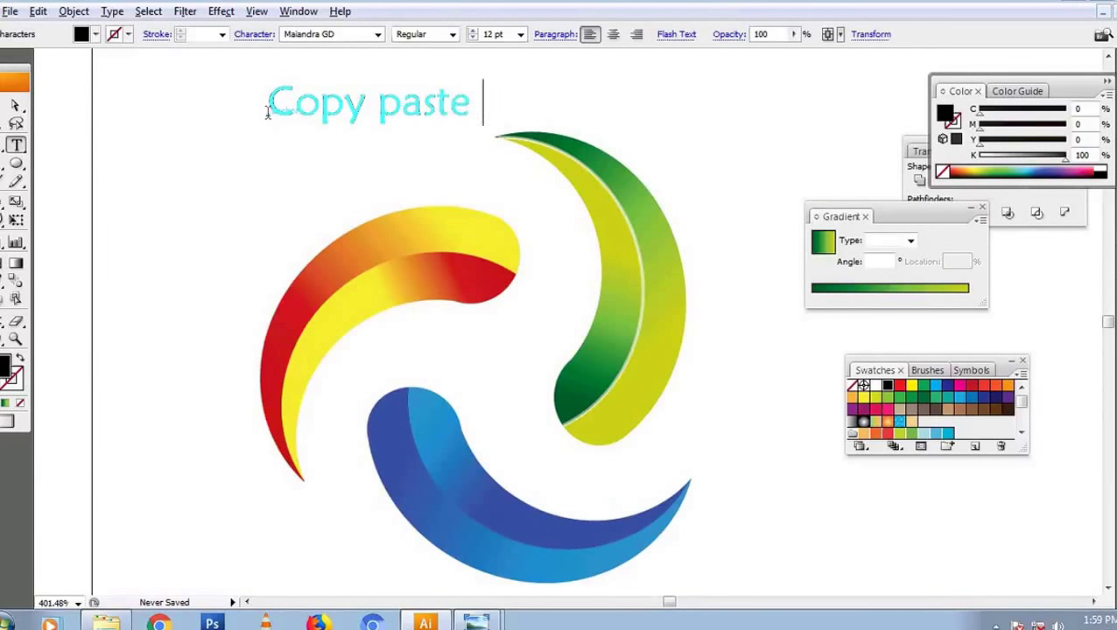
text(wie)
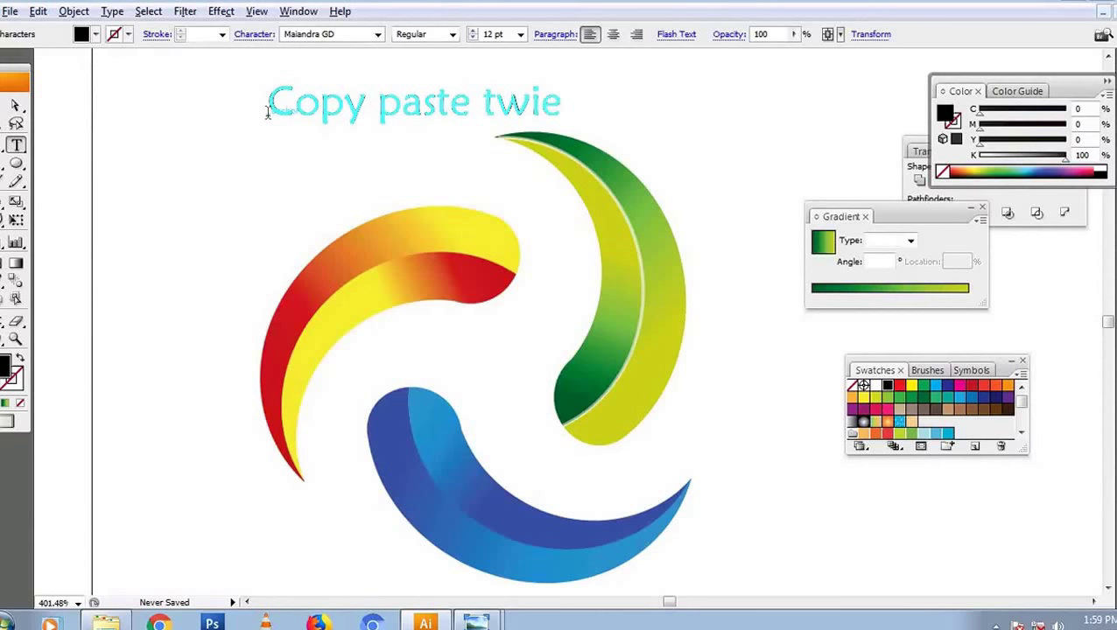
key(BackSpace)
text(ce)
key(Escape)
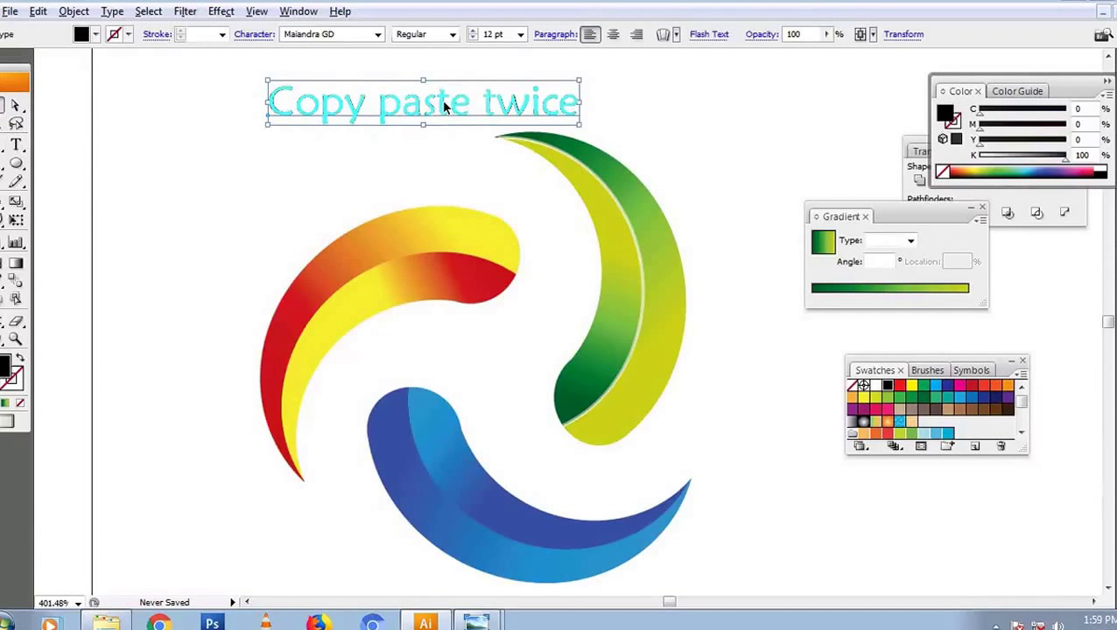
drag(441, 112, 423, 108)
key(Delete)
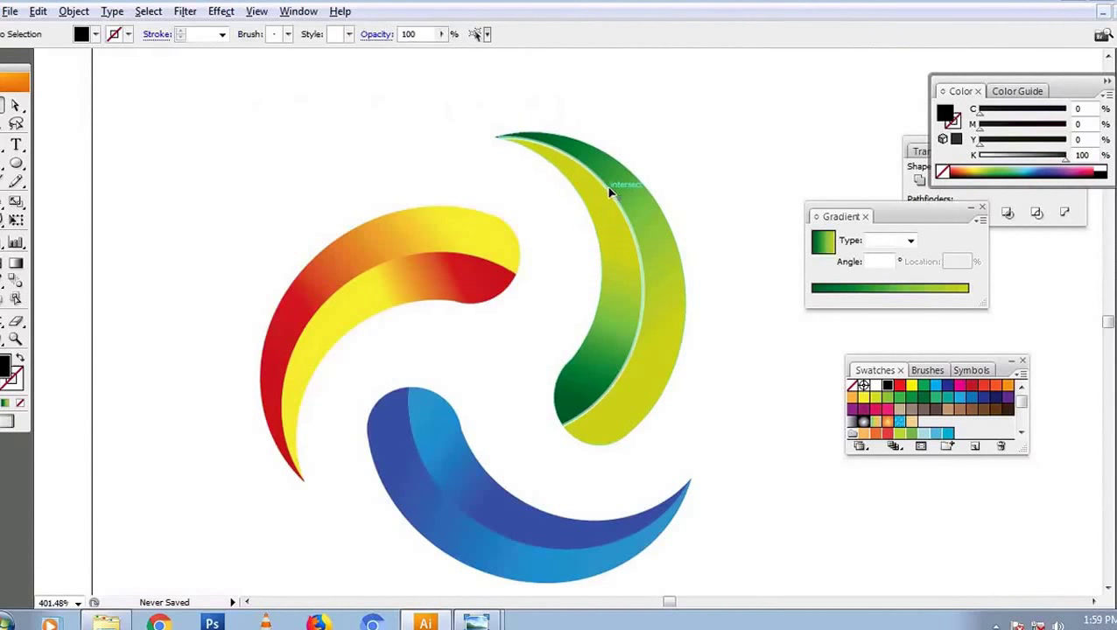
Duplicate the green arm's highlight curve and rotate the copy toward the blue arm.
click(610, 191)
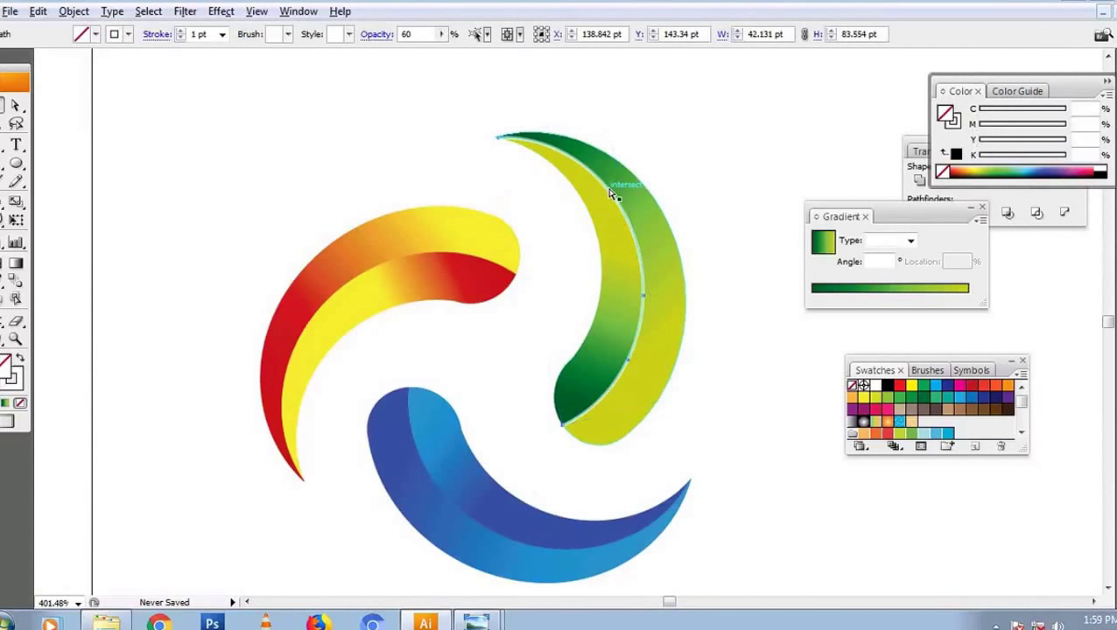
key(ctrl+v)
shift+click(613, 195)
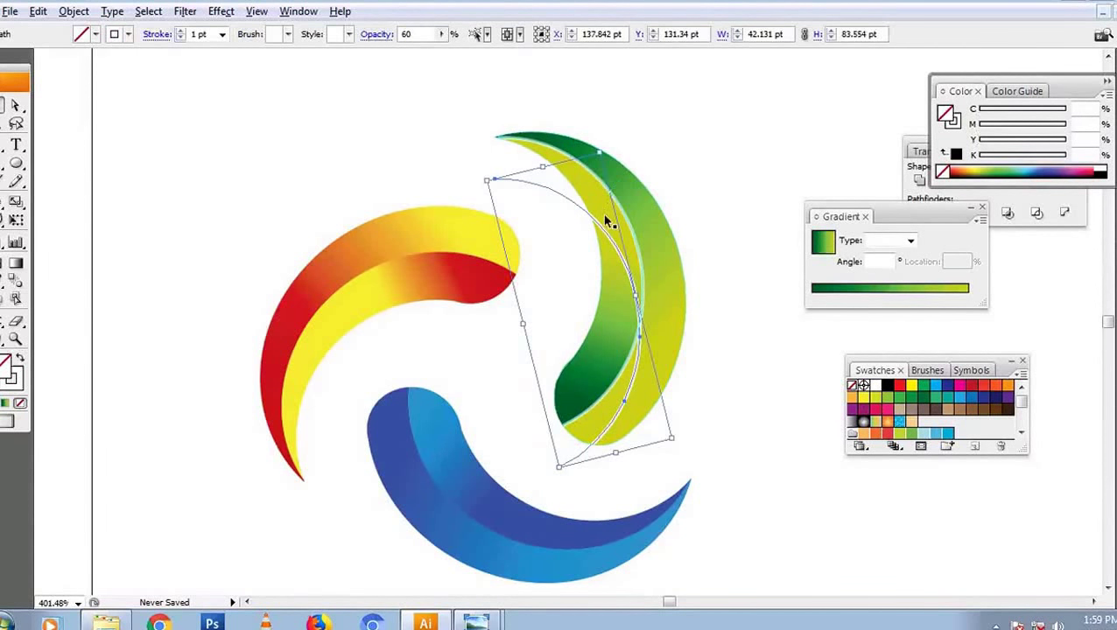
drag(543, 269, 508, 277)
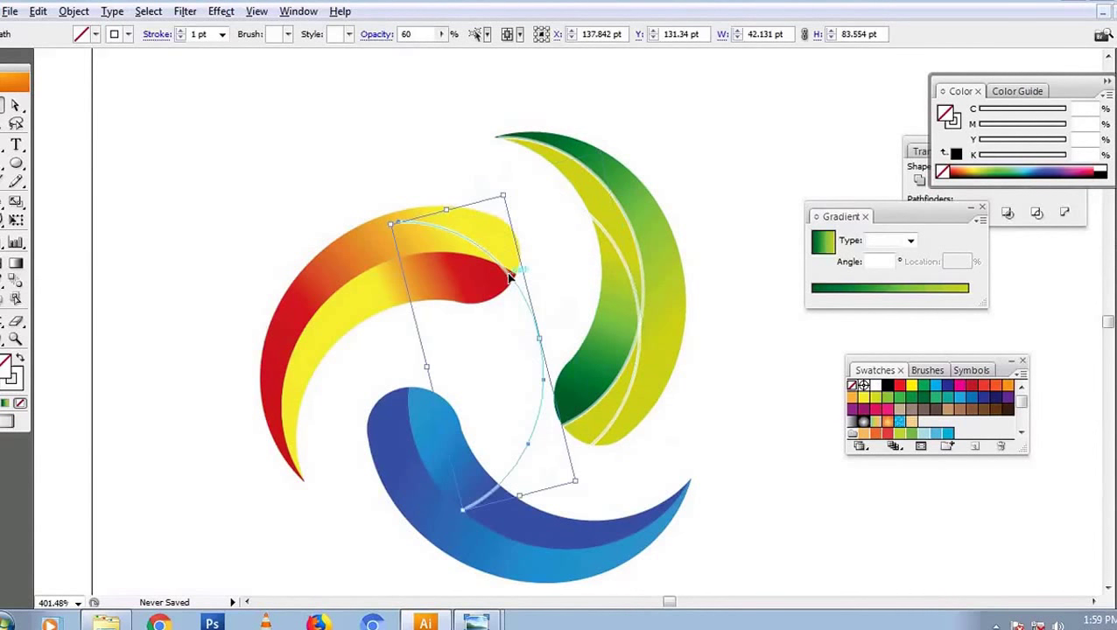
key(l)
mouse_move(470, 366)
mouse_down()
mouse_move(603, 583)
mouse_move(444, 275)
mouse_up()
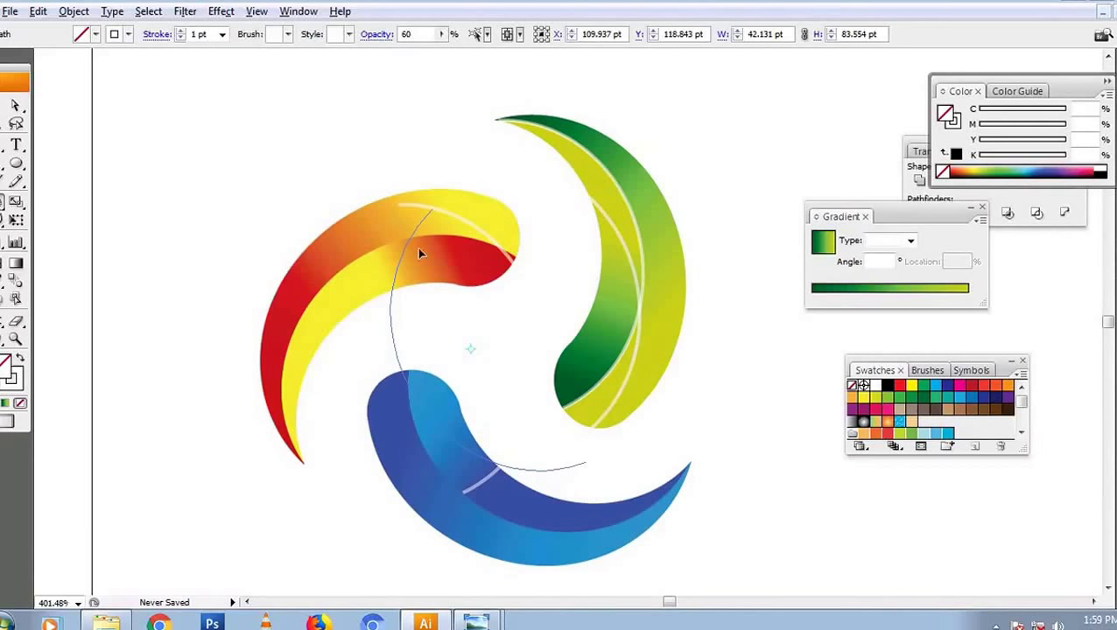
key(r)
mouse_move(456, 159)
mouse_down()
mouse_move(432, 207)
mouse_move(432, 371)
mouse_up()
Position the copied highlight curve along the blue swoosh's inner edge.
key(v)
drag(378, 327, 430, 424)
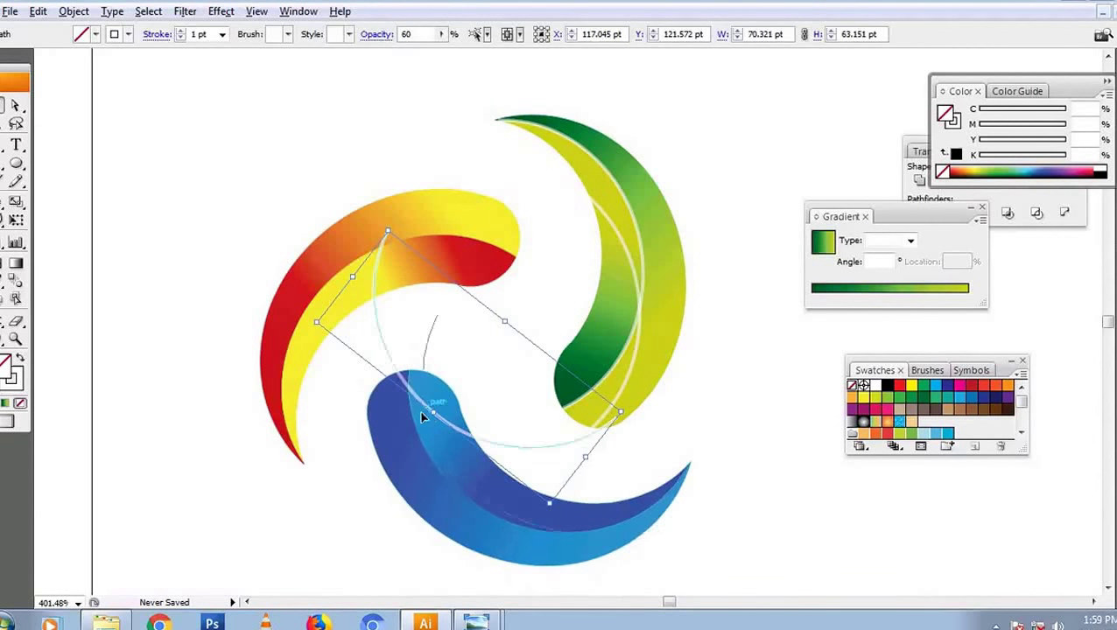
drag(431, 423, 438, 422)
key(r)
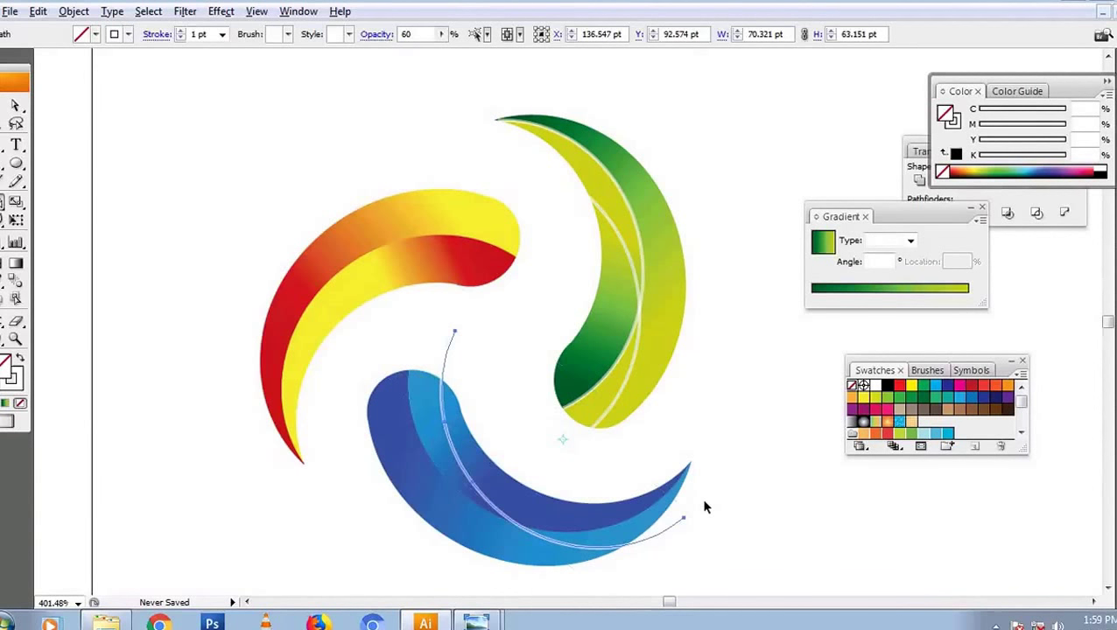
key(v)
key(ctrl+z)
key(ctrl+z)
key(ctrl+z)
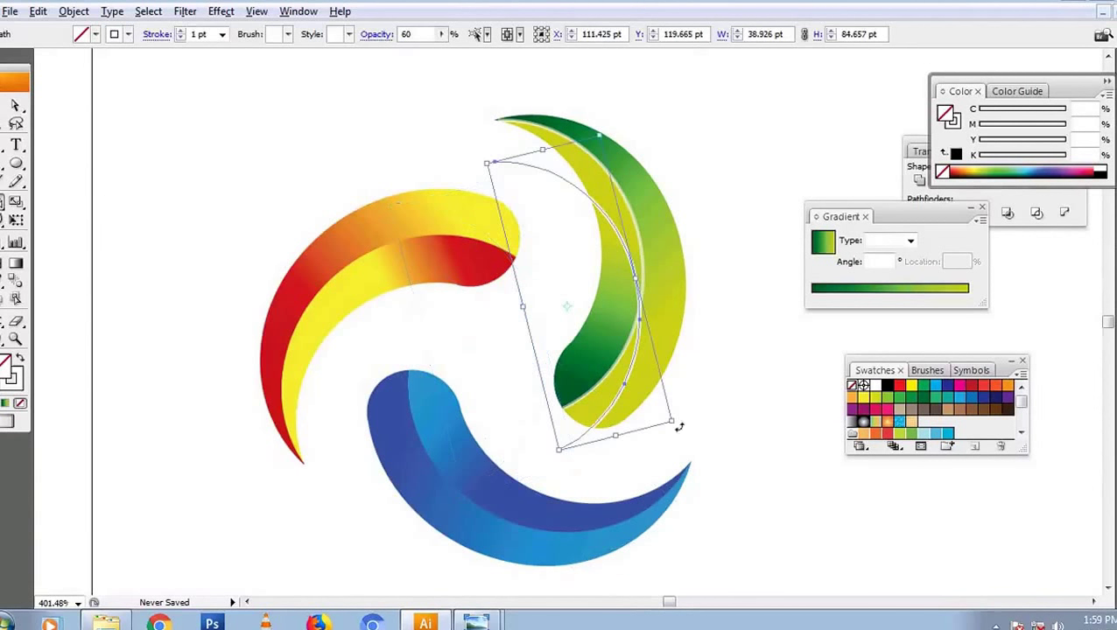
drag(679, 426, 517, 361)
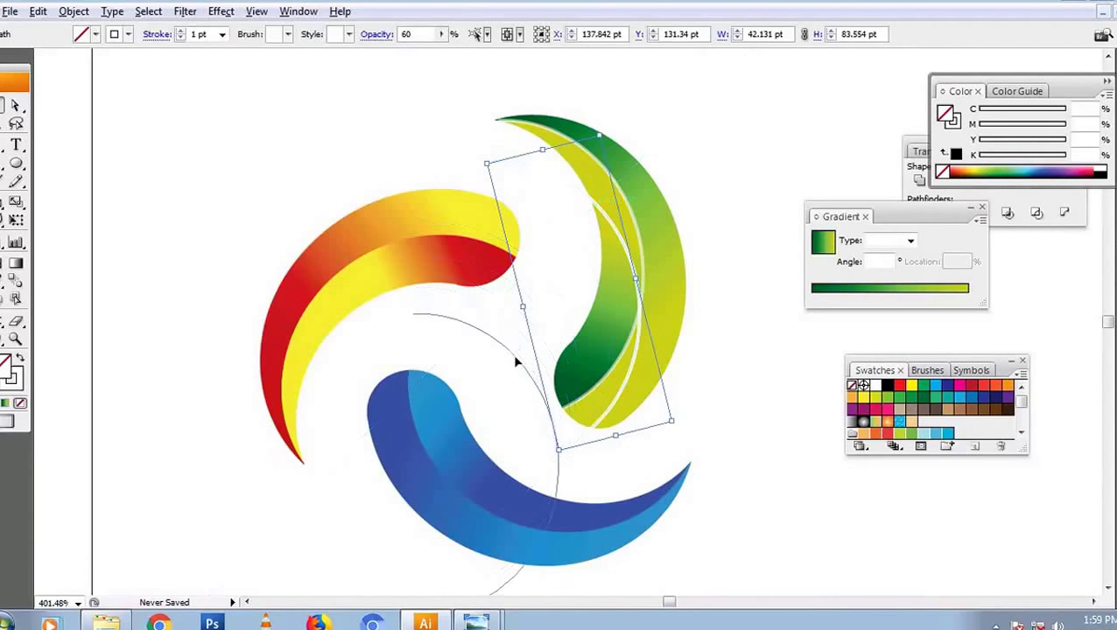
drag(517, 360, 503, 526)
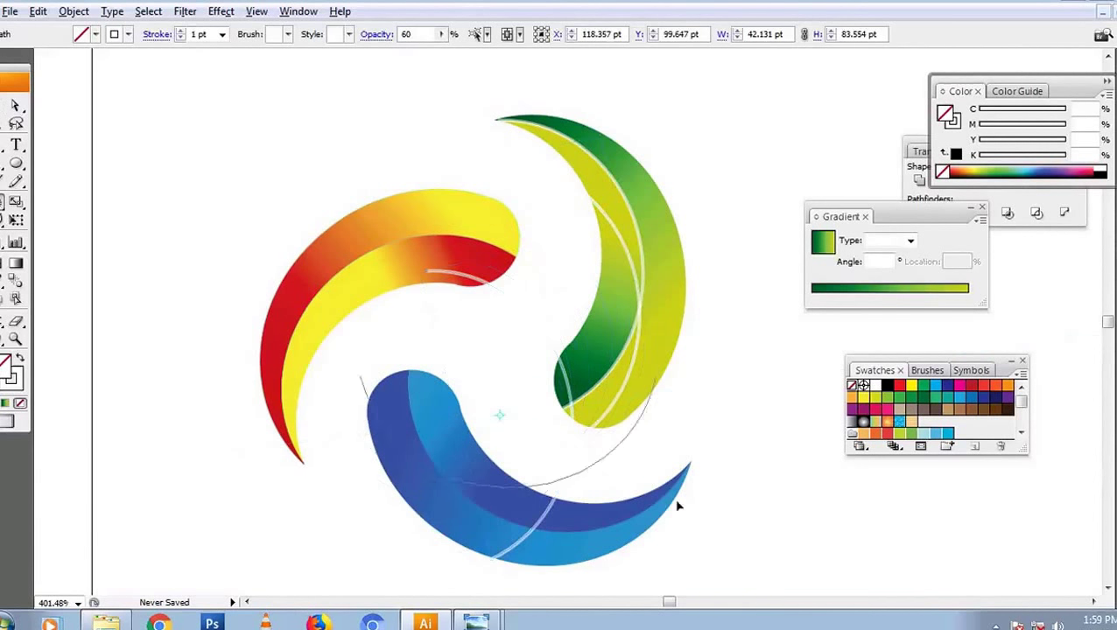
drag(663, 551, 441, 344)
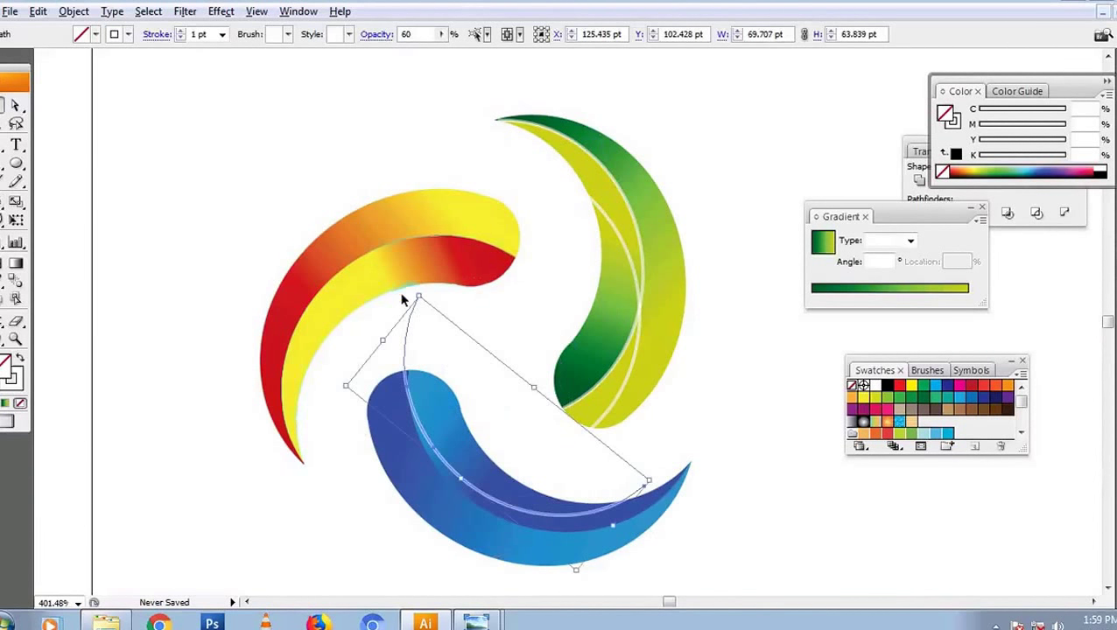
drag(403, 300, 398, 407)
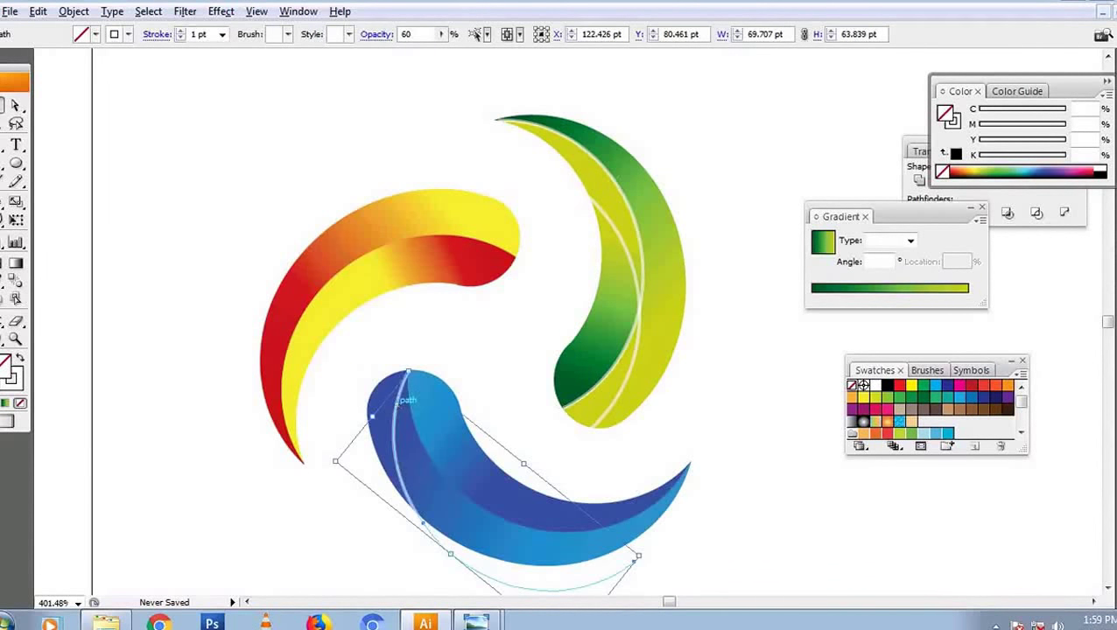
Deselect the new blue highlight and check it against the swoosh.
key(ctrl+shift+a)
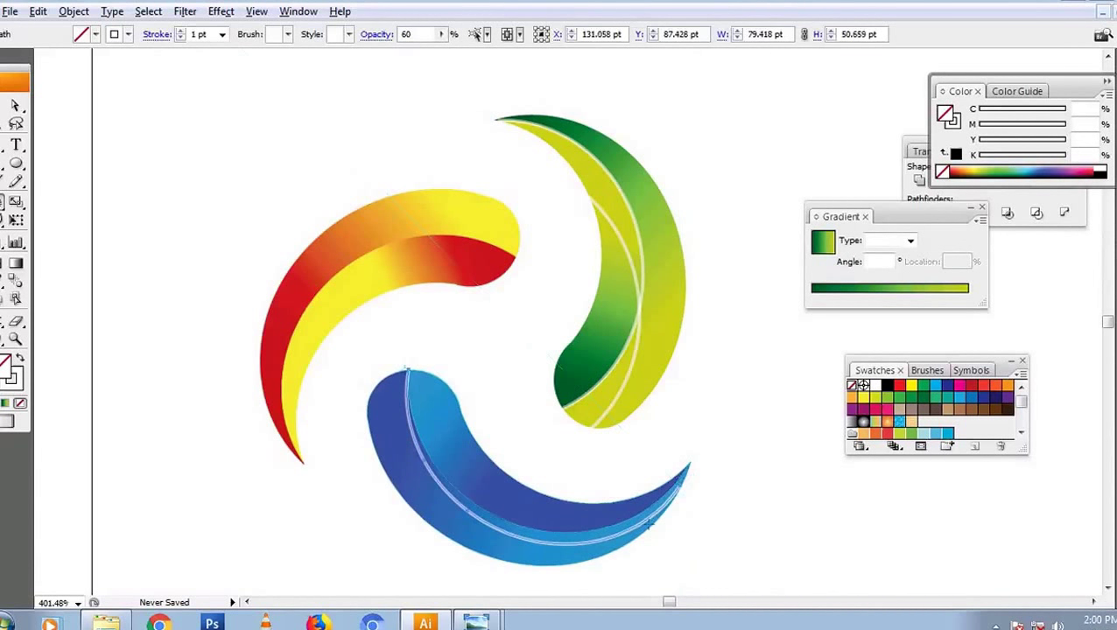
click(685, 478)
click(703, 471)
click(691, 441)
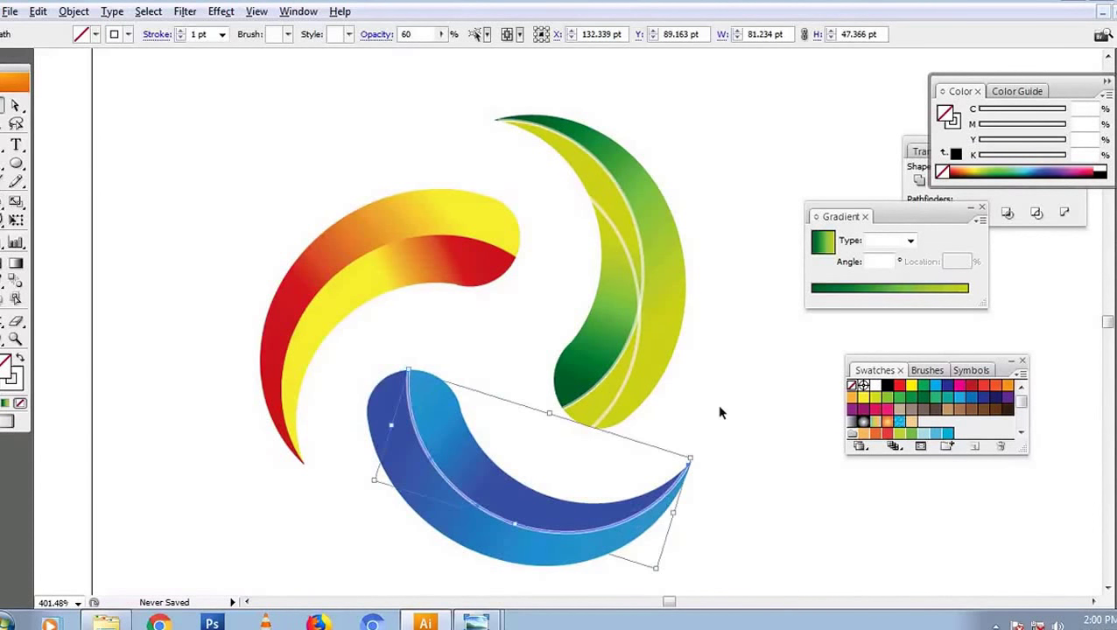
click(753, 424)
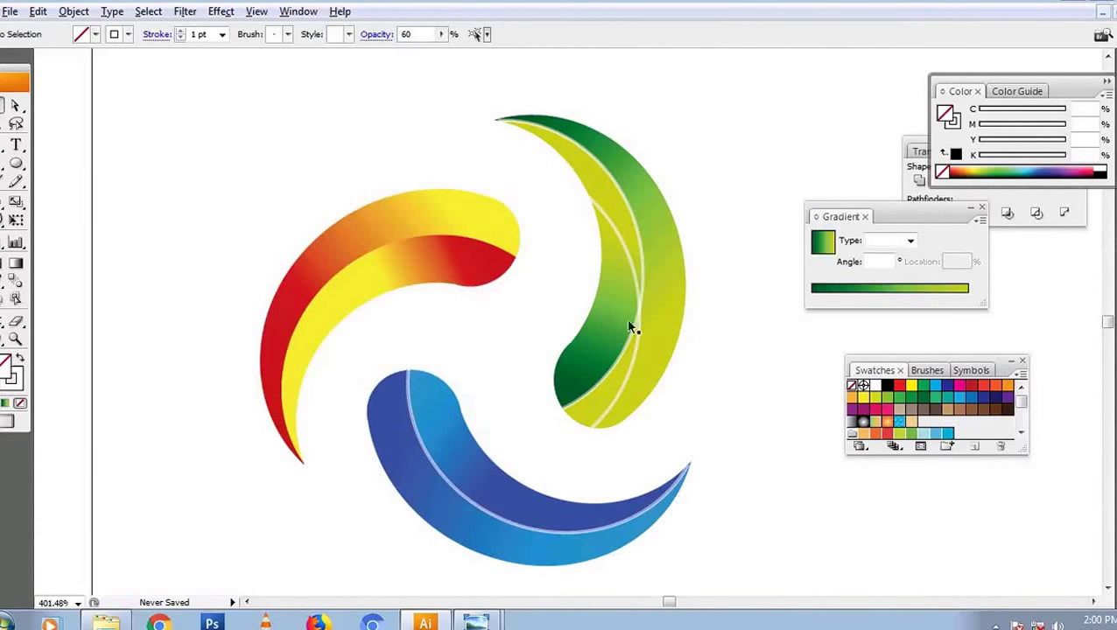
Rotate a copy of the green highlight curve and move it onto the red-yellow arm.
click(631, 362)
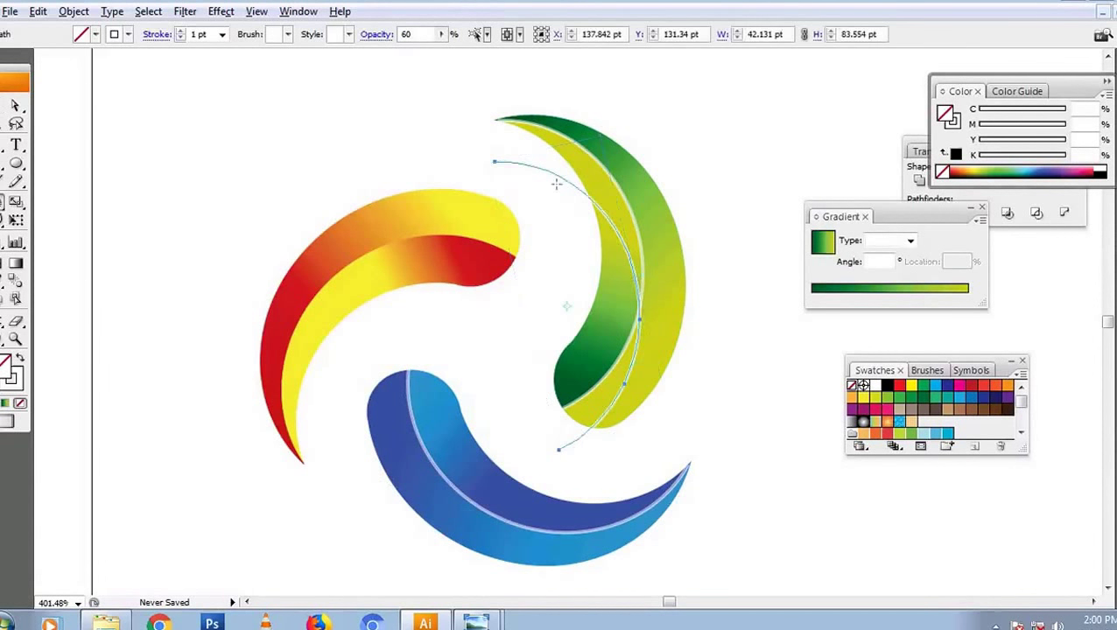
mouse_move(556, 184)
mouse_down()
mouse_move(464, 379)
mouse_move(451, 329)
mouse_up()
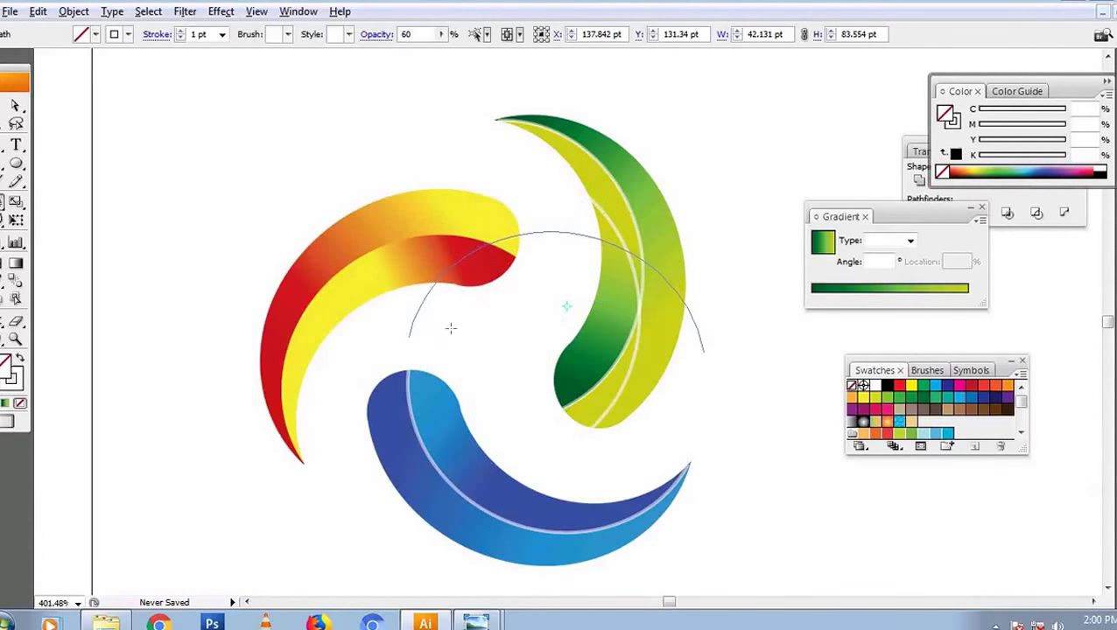
key(v)
drag(595, 237, 414, 150)
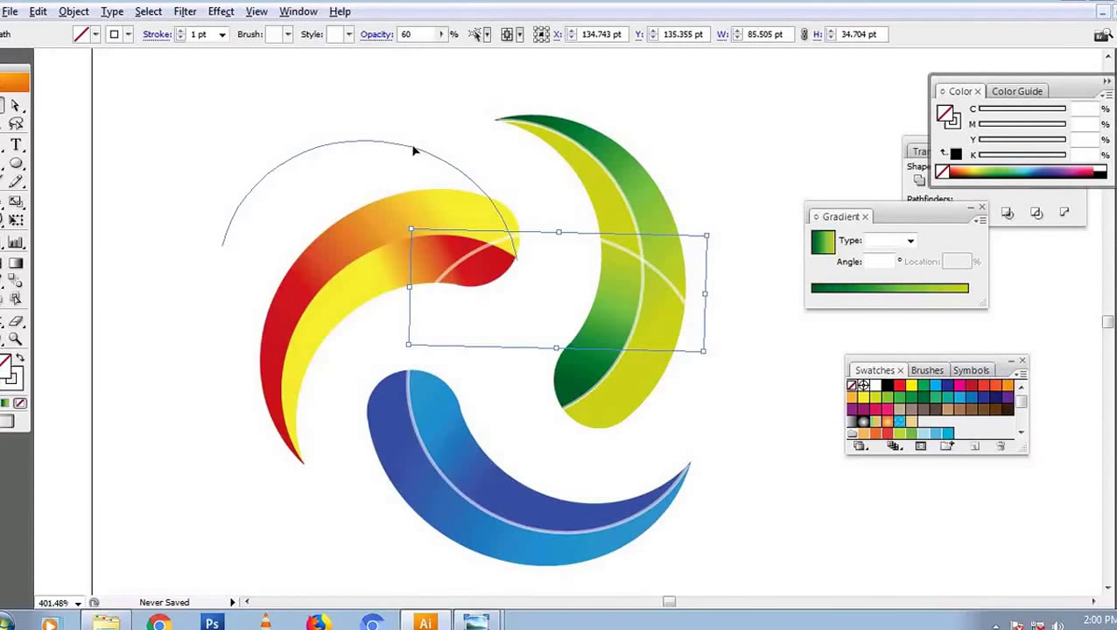
drag(414, 151, 414, 151)
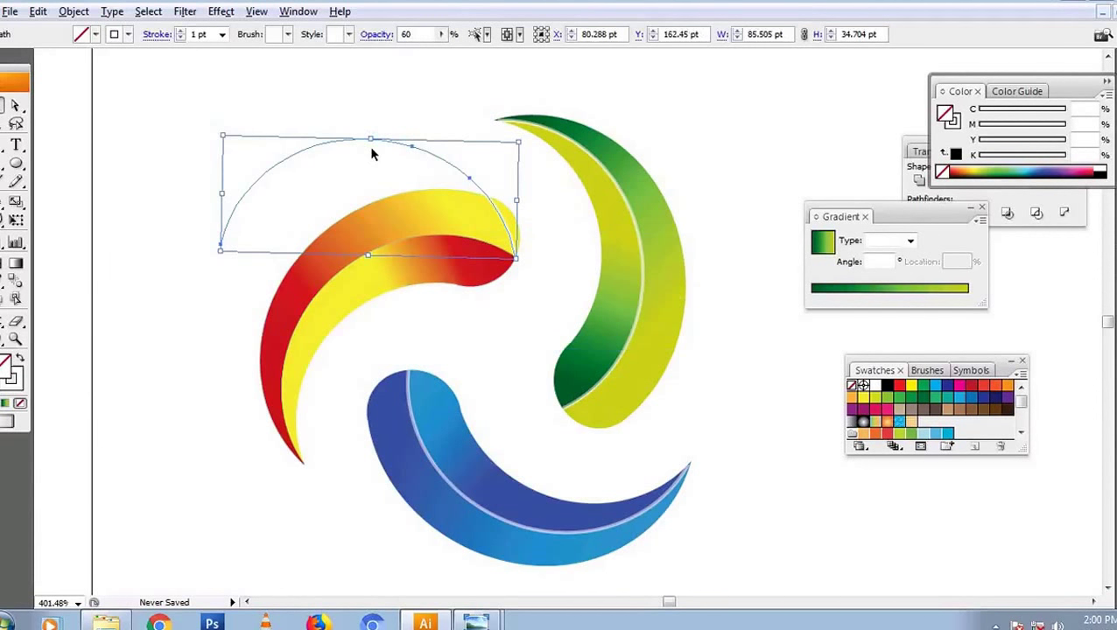
Pull the new arc's endpoint down to the red shape's tip.
key(a)
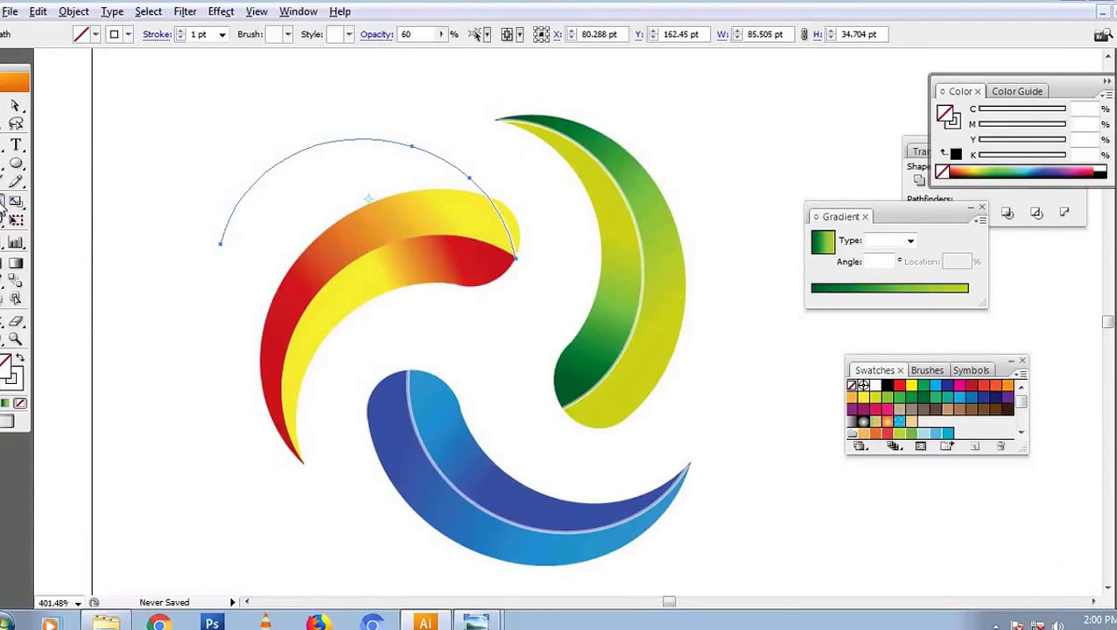
double_click(4, 207)
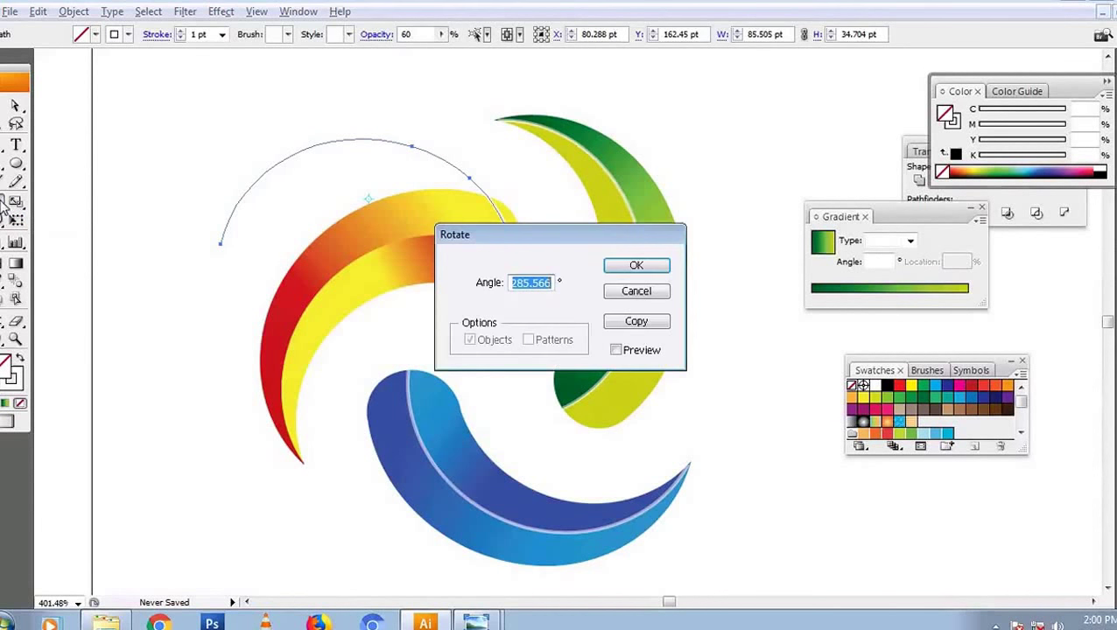
click(639, 291)
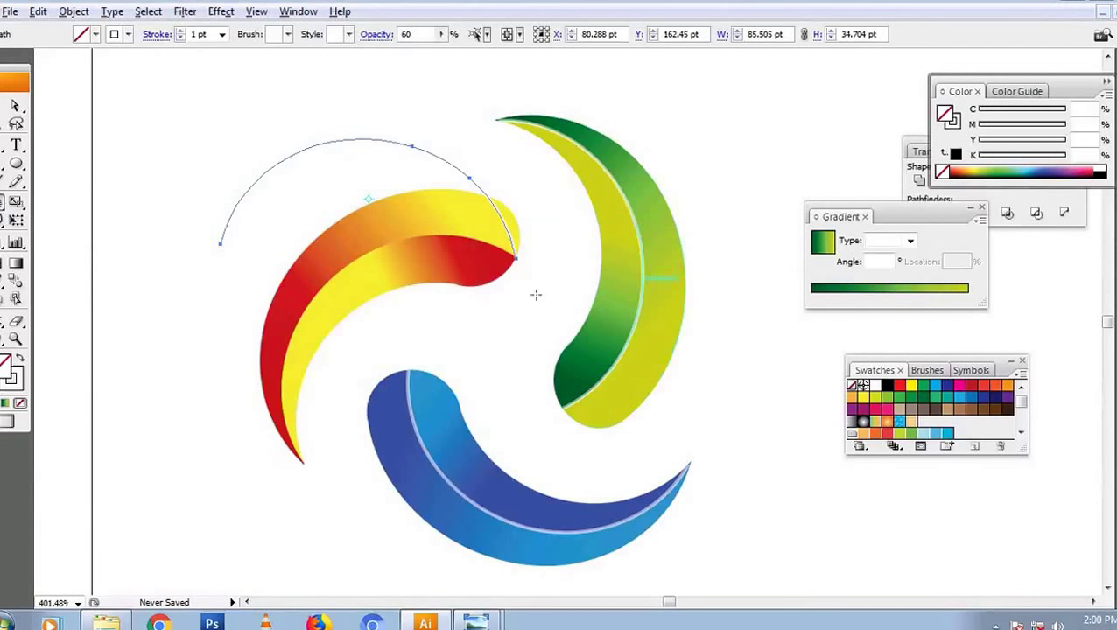
key(a)
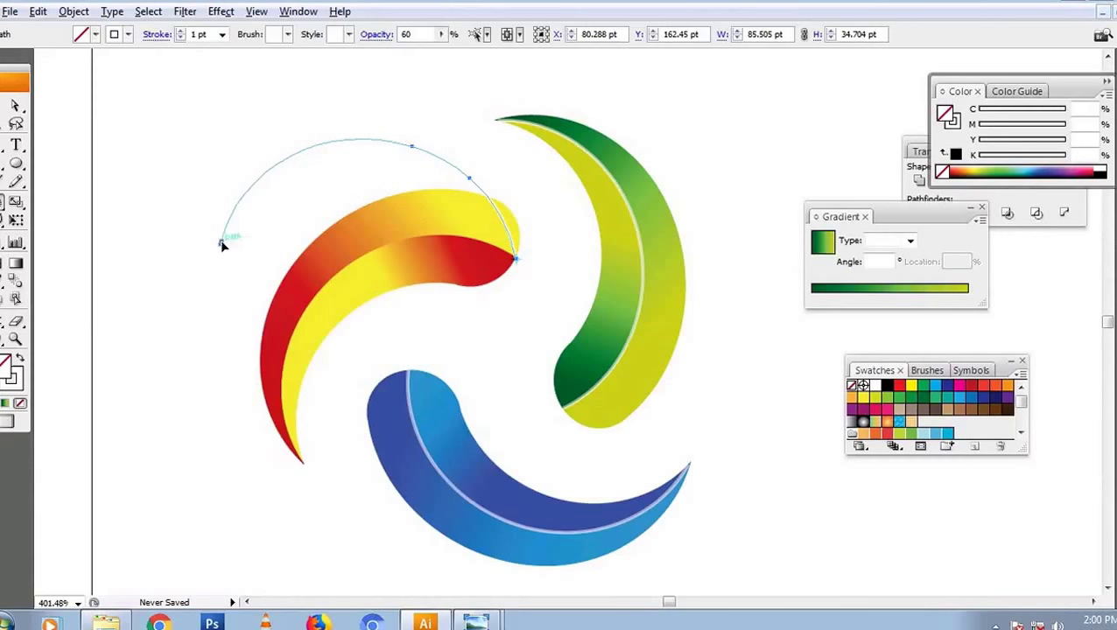
drag(222, 247, 307, 460)
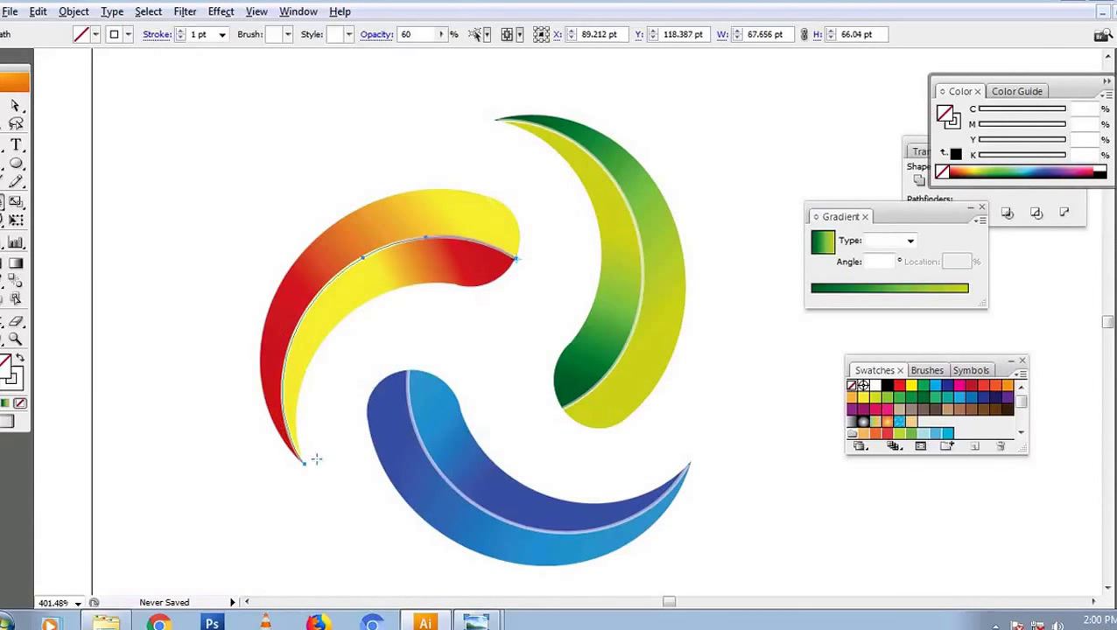
key(v)
Marquee-select all the swirl shapes together.
click(495, 247)
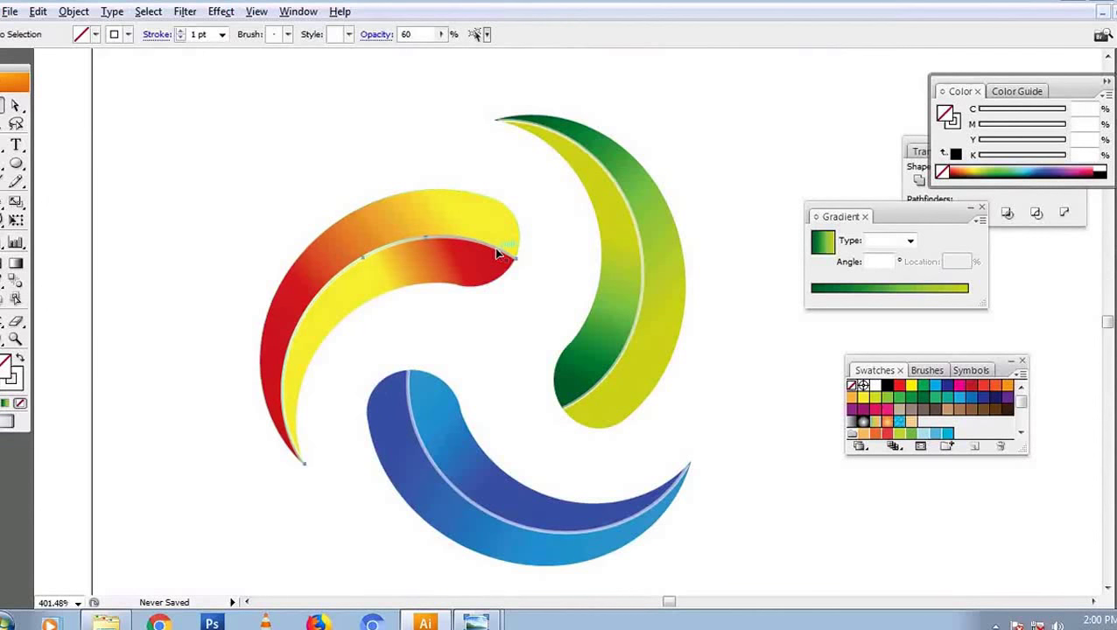
click(494, 249)
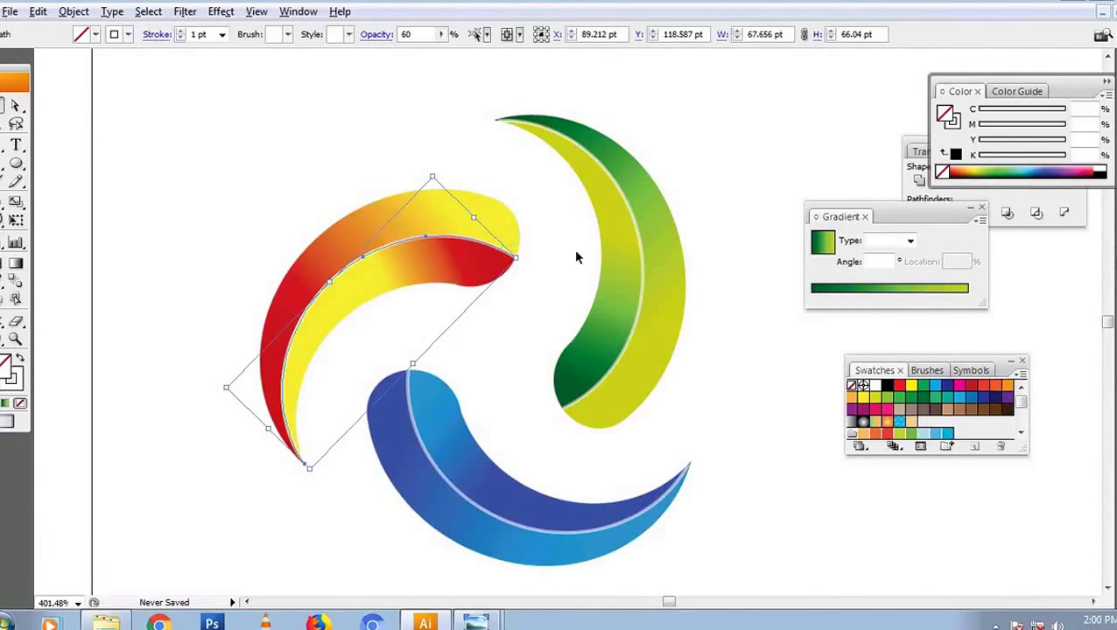
click(574, 254)
mouse_move(280, 136)
mouse_down()
mouse_move(803, 560)
mouse_move(775, 459)
mouse_up()
click(776, 458)
Zoom out and group all the swirl shapes.
key(ctrl+minus)
key(ctrl+minus)
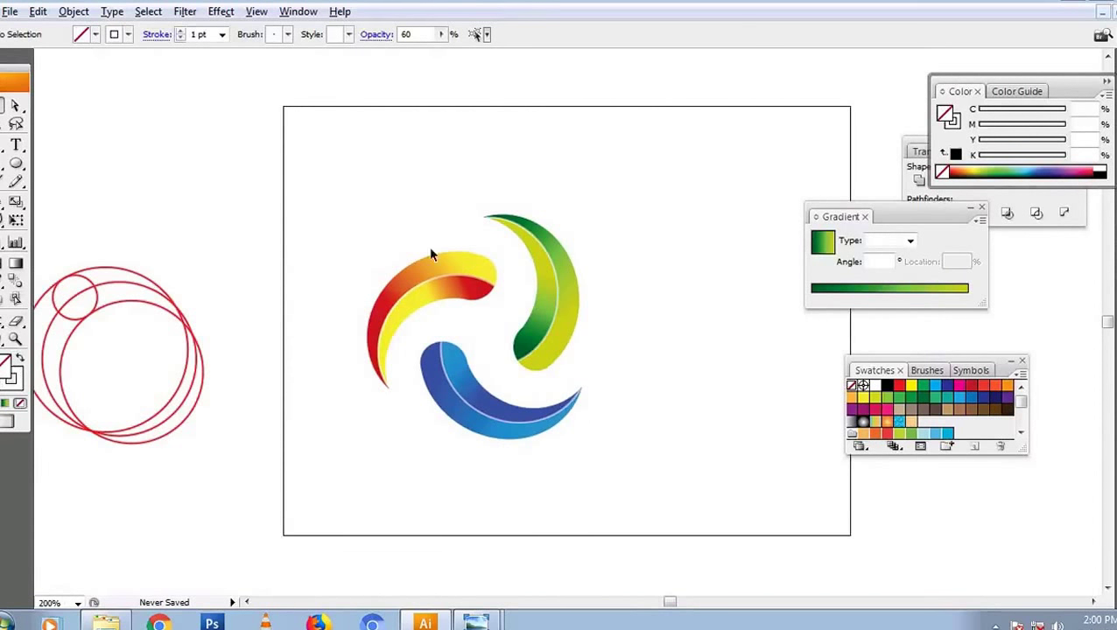
drag(357, 187, 701, 473)
right_click(585, 366)
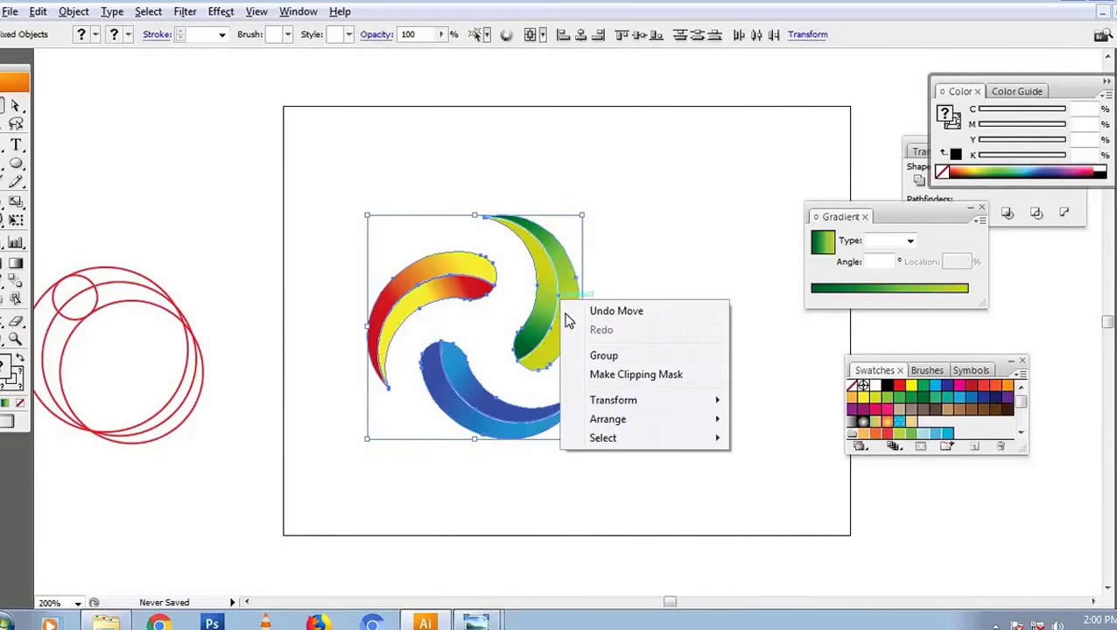
click(613, 355)
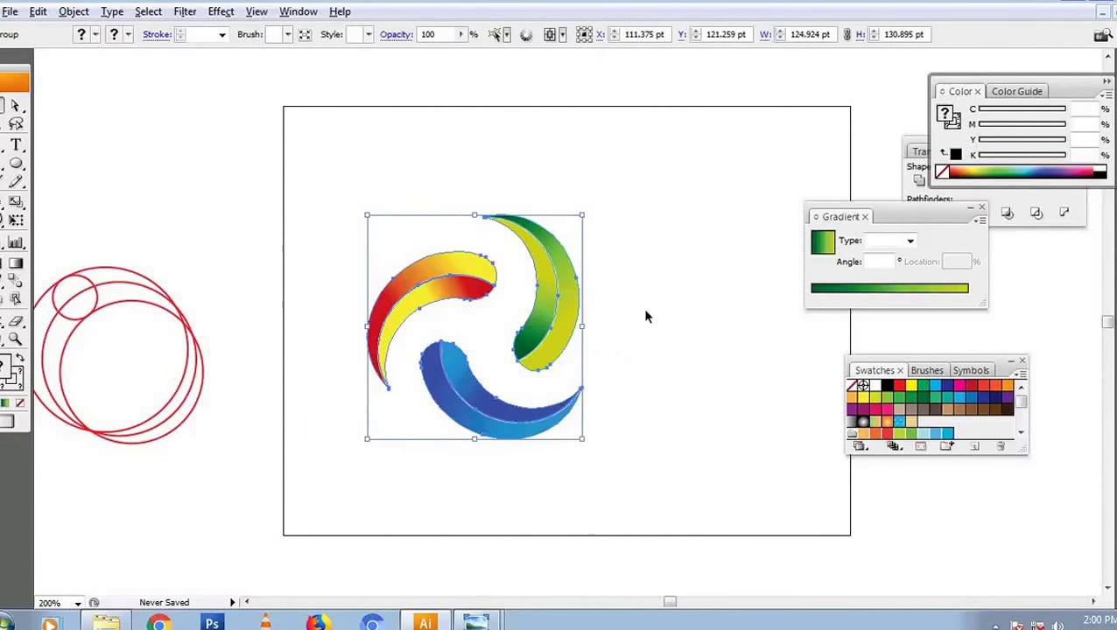
Scale the grouped swirl down proportionally on the artboard.
click(612, 329)
click(580, 329)
mouse_move(582, 326)
mouse_down()
mouse_move(523, 332)
mouse_move(546, 273)
mouse_move(618, 285)
mouse_move(581, 298)
mouse_move(550, 354)
mouse_up()
click(533, 295)
click(618, 435)
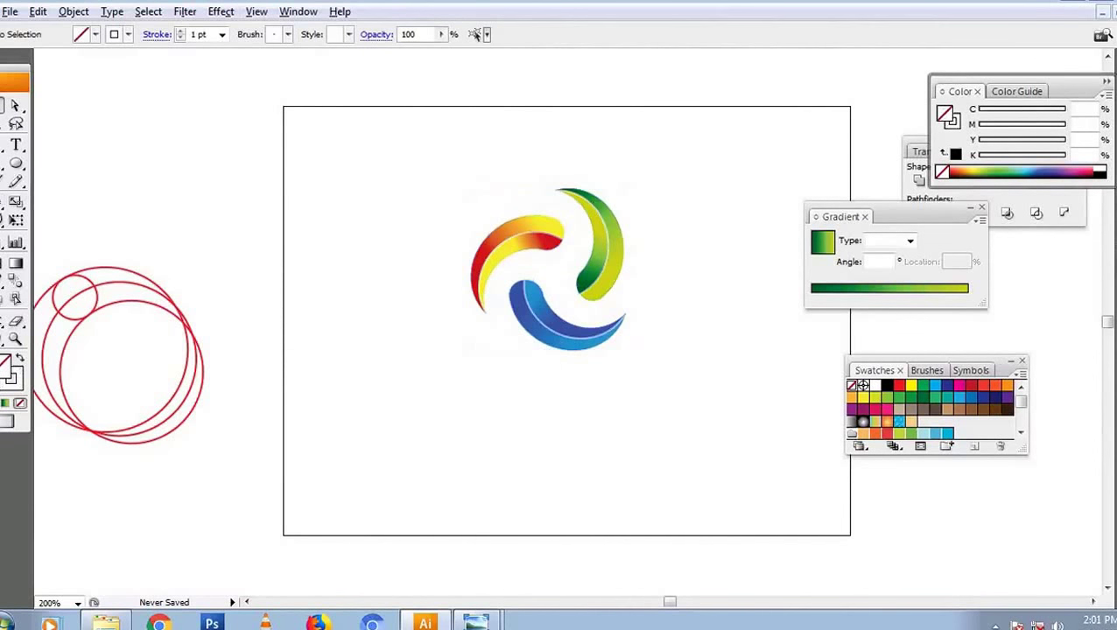
click(16, 145)
click(433, 417)
text(Modern Logo)
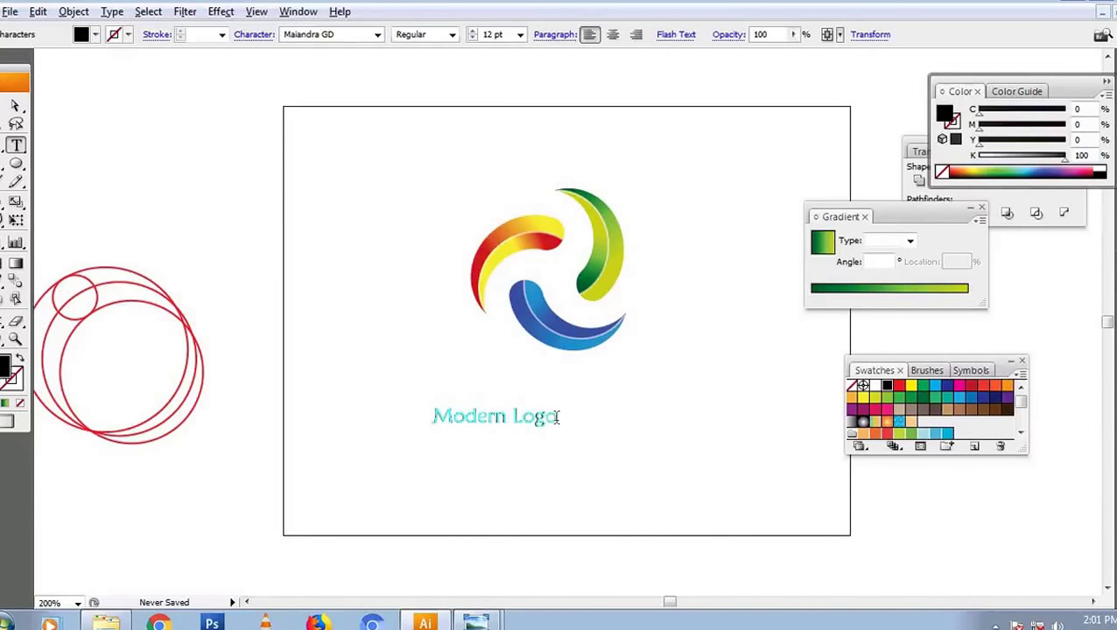
Trim the text to 'Modern' and enlarge it beneath the swirl.
key(shift+Left)
key(shift+Left)
key(shift+Left)
key(shift+Left)
key(BackSpace)
key(Escape)
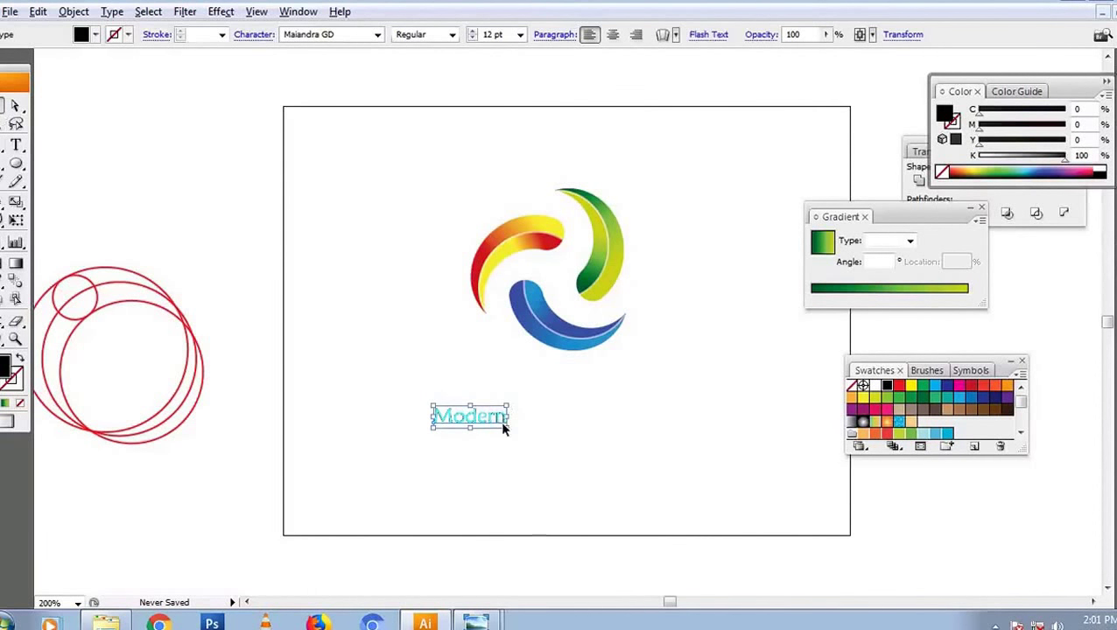
drag(507, 417, 641, 438)
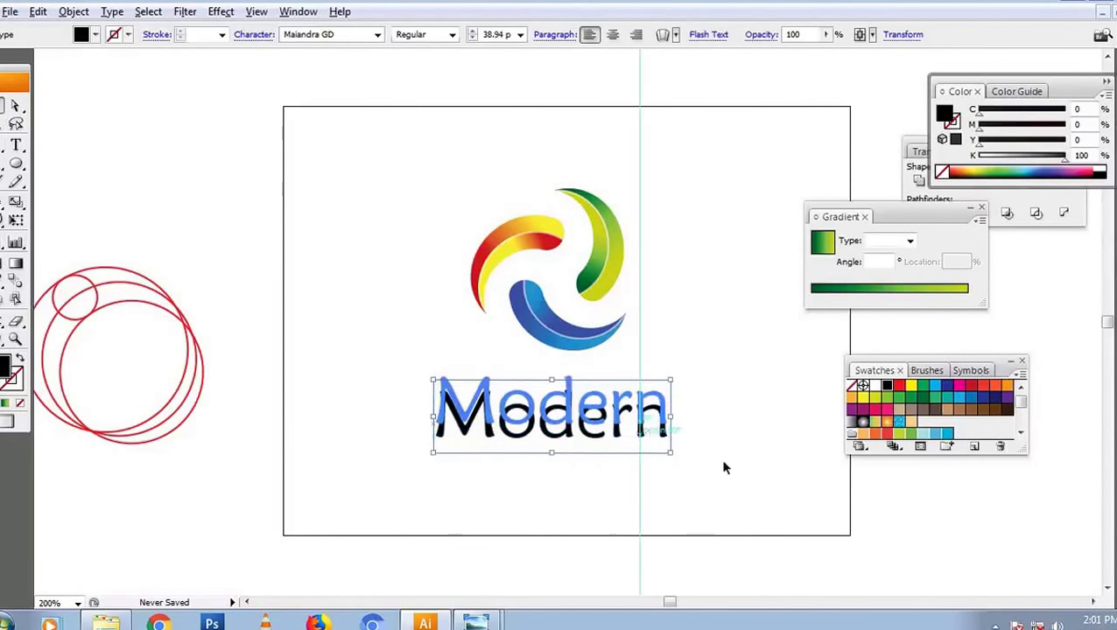
click(744, 478)
Paste 'Logo' below 'Modern' and centre the swirl and text horizontally.
key(ctrl+v)
drag(570, 321, 589, 462)
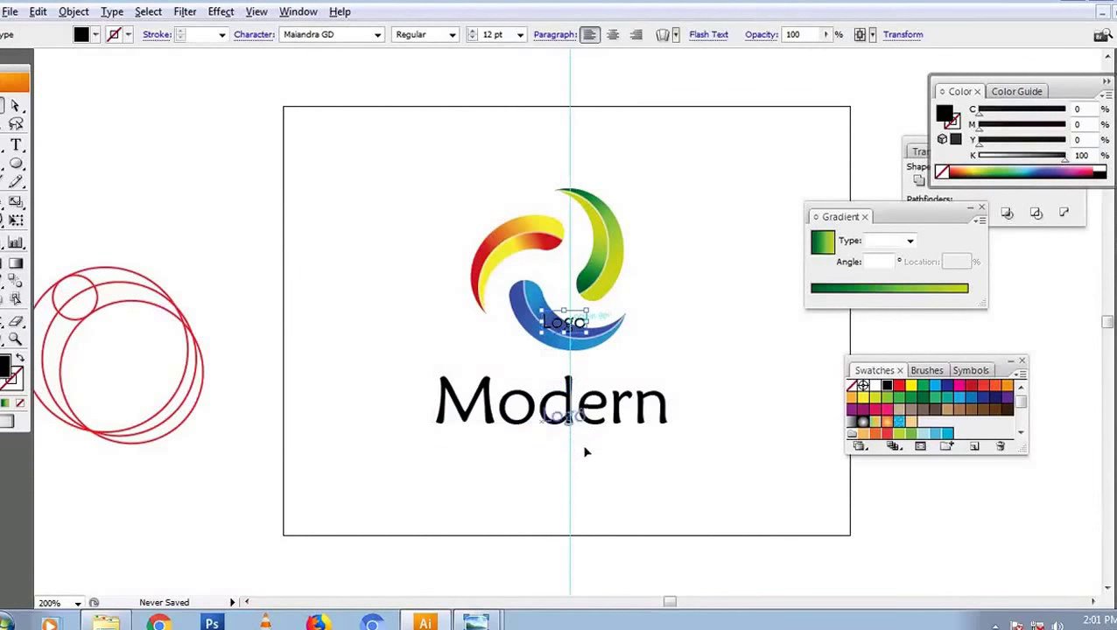
drag(726, 464, 407, 182)
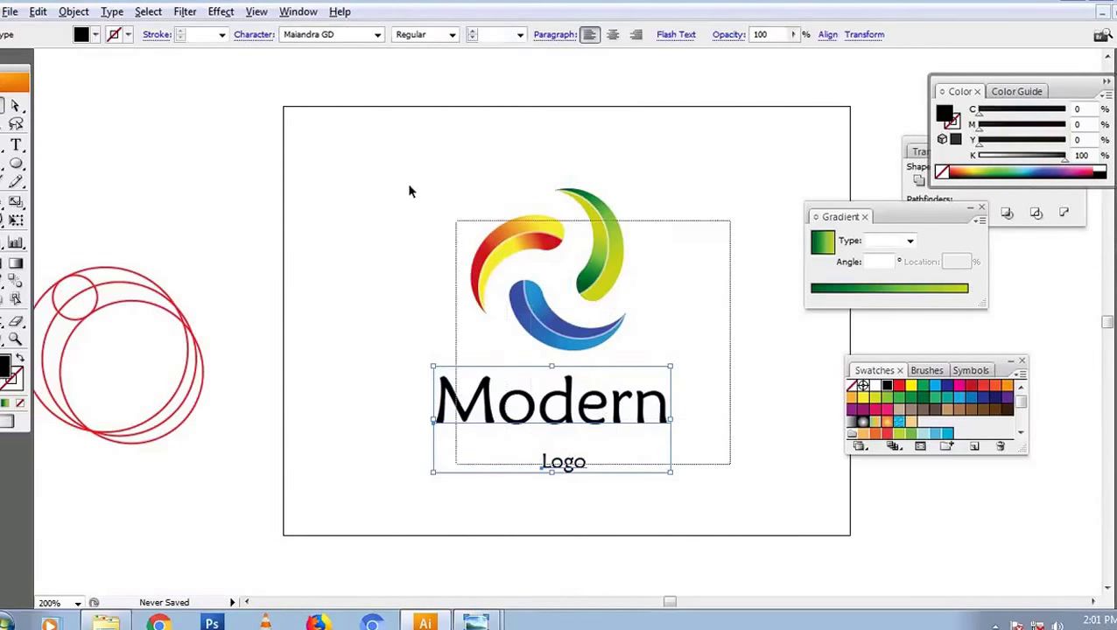
click(447, 35)
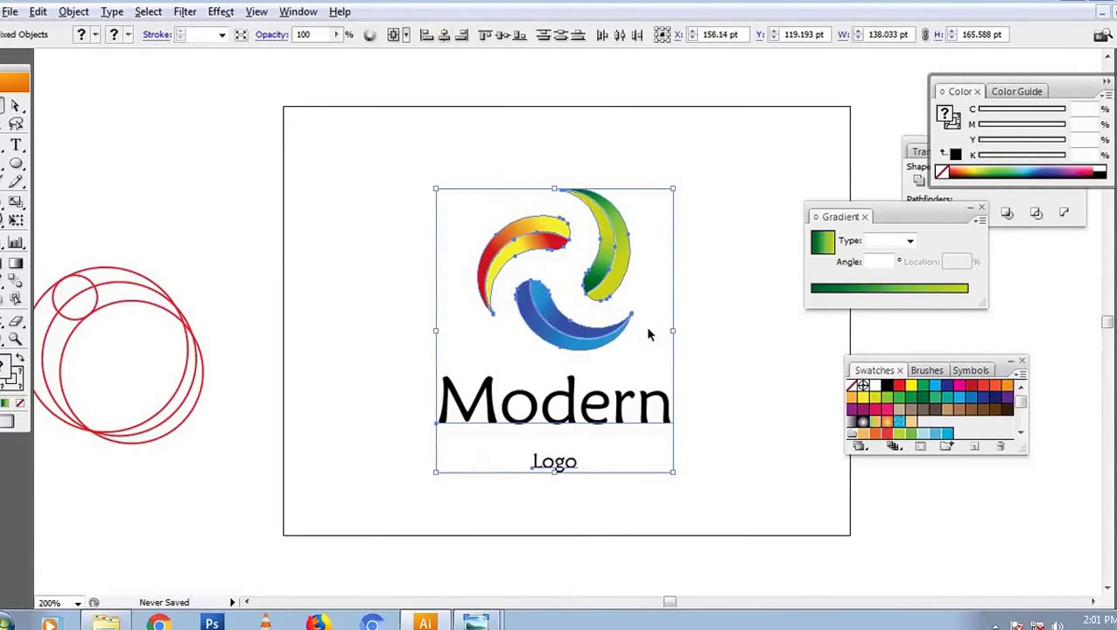
click(569, 473)
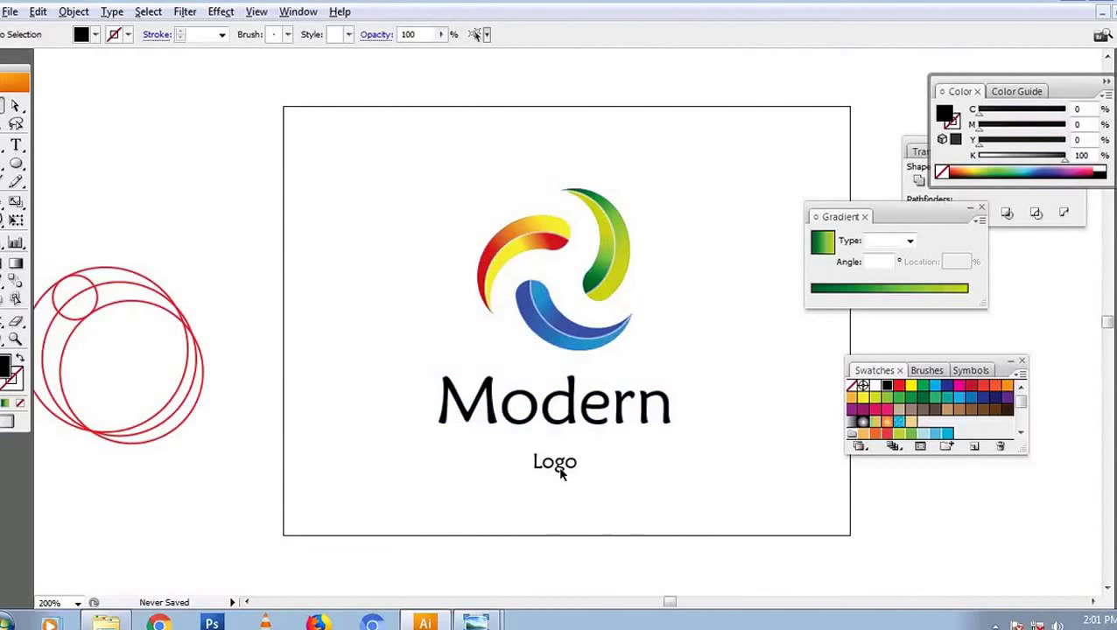
drag(562, 477, 560, 466)
shift+click(504, 415)
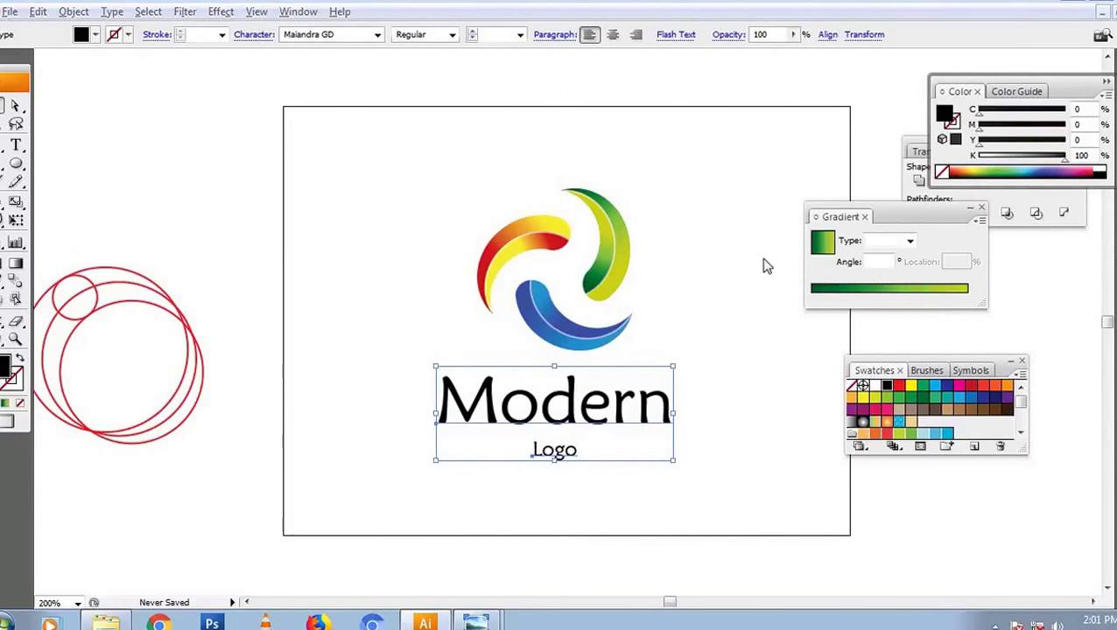
key(ctrl+s)
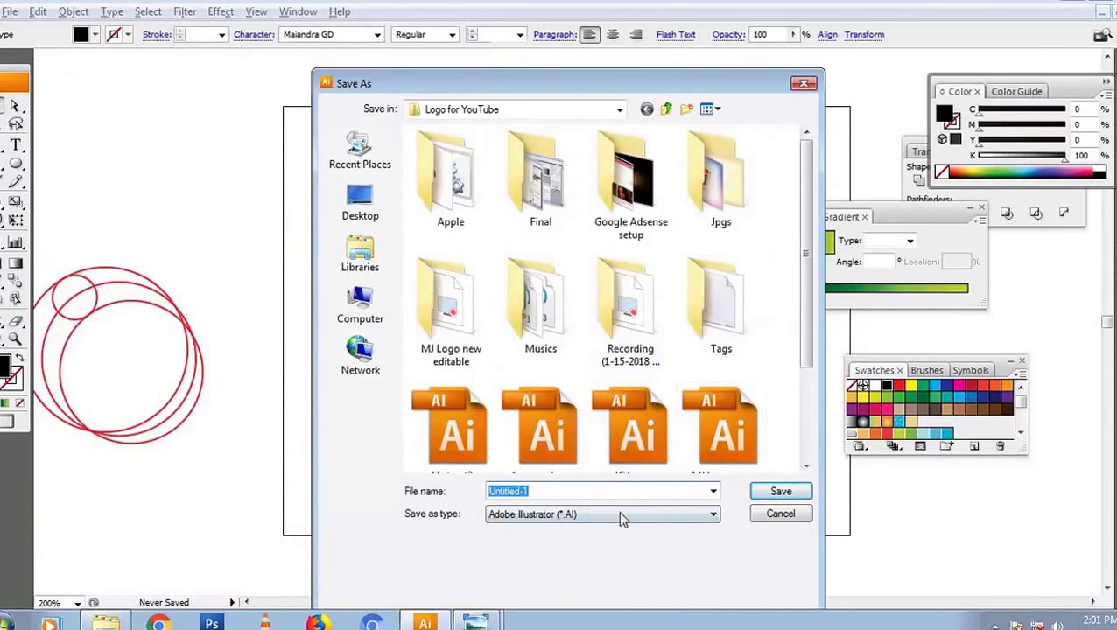
Save the file as 'Modern logo.ai' in Adobe Illustrator (*.AI) format.
text(Modern logo)
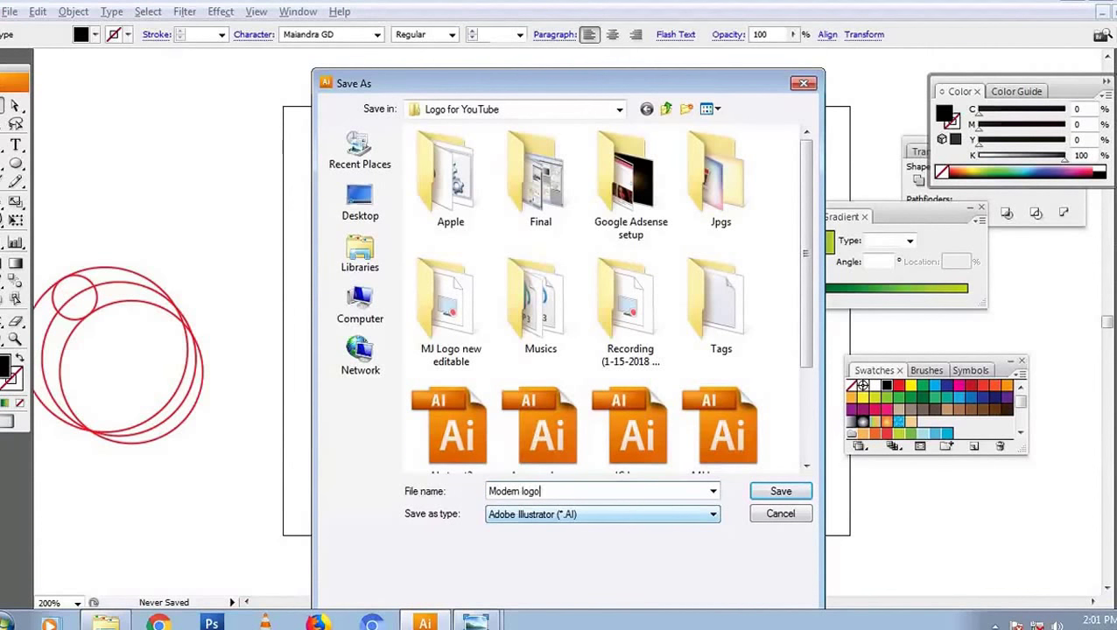
key(Return)
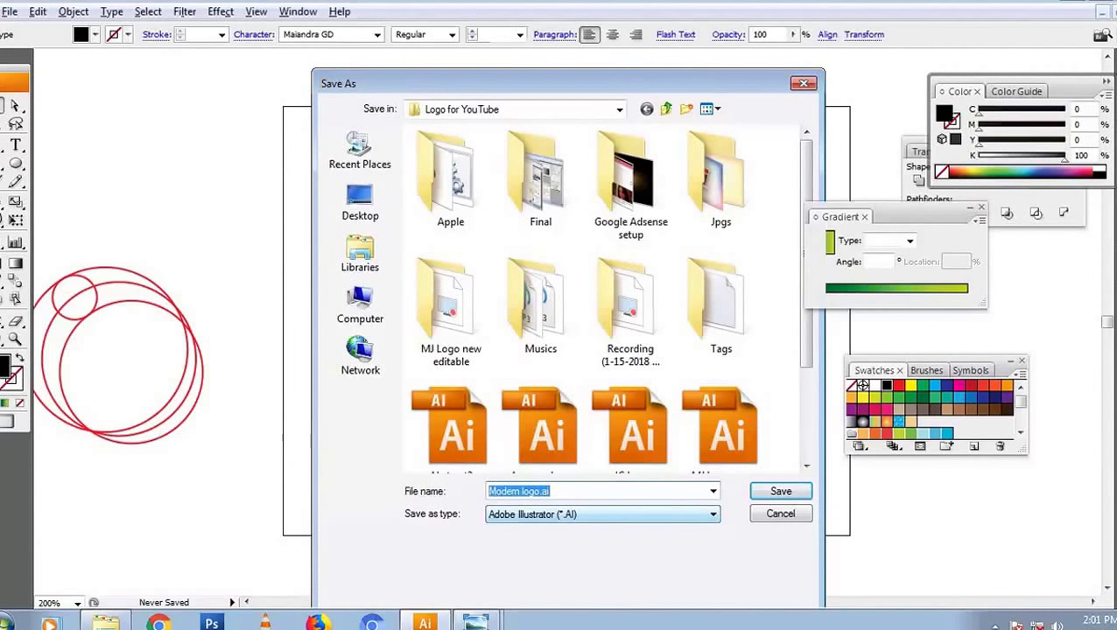
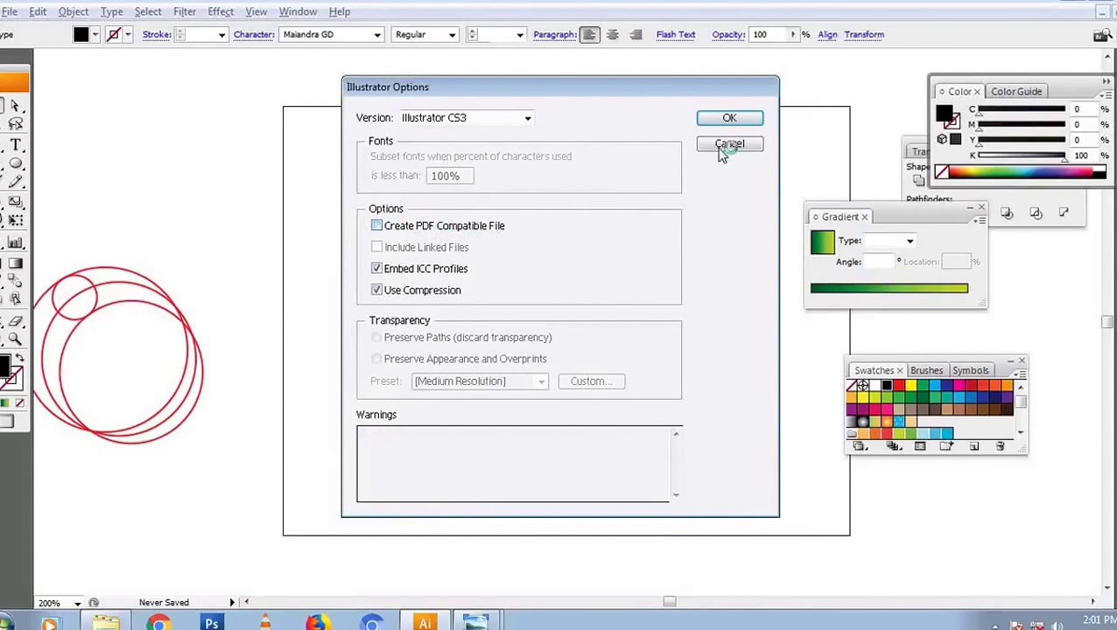
Confirm the save options, then set the Modern Logo text in the Ethnocentric font.
click(735, 118)
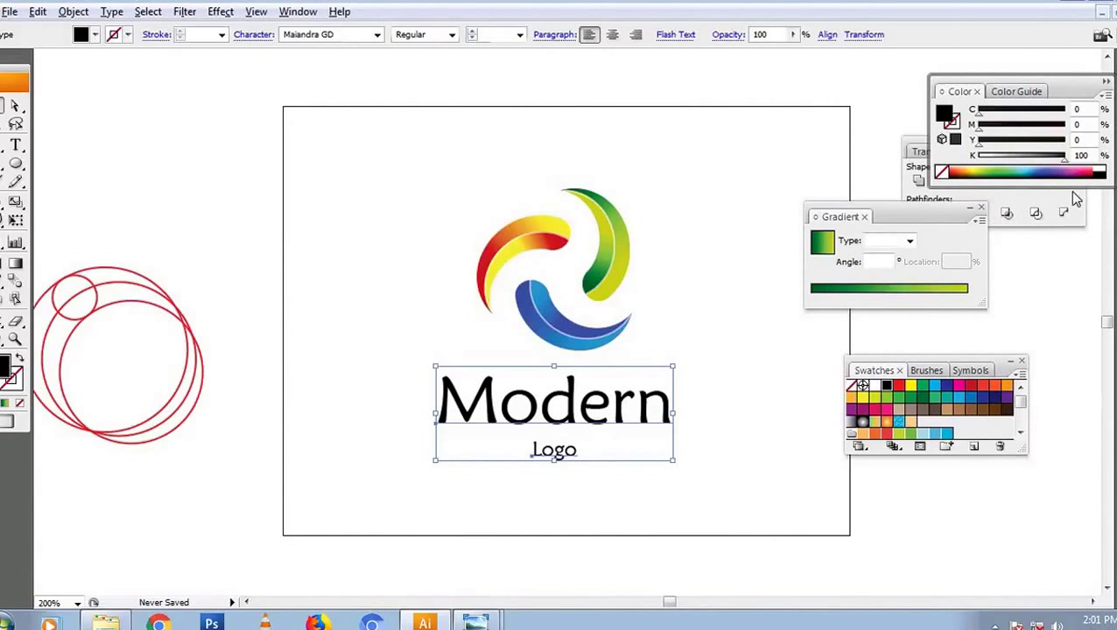
key(ctrl+t)
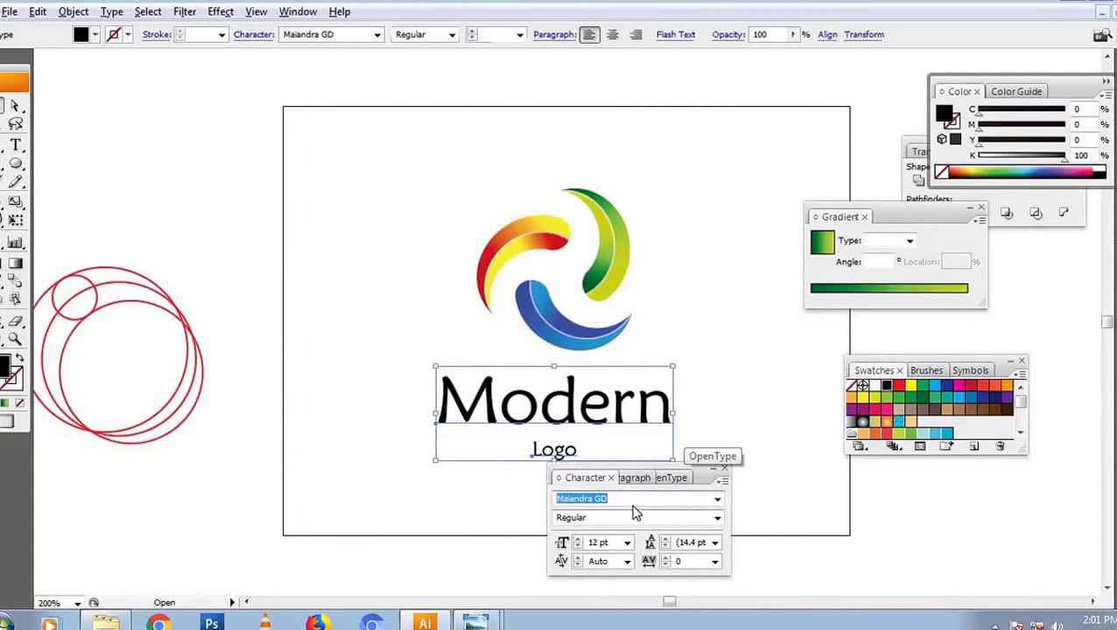
key(Down)
key(Down)
key(Down)
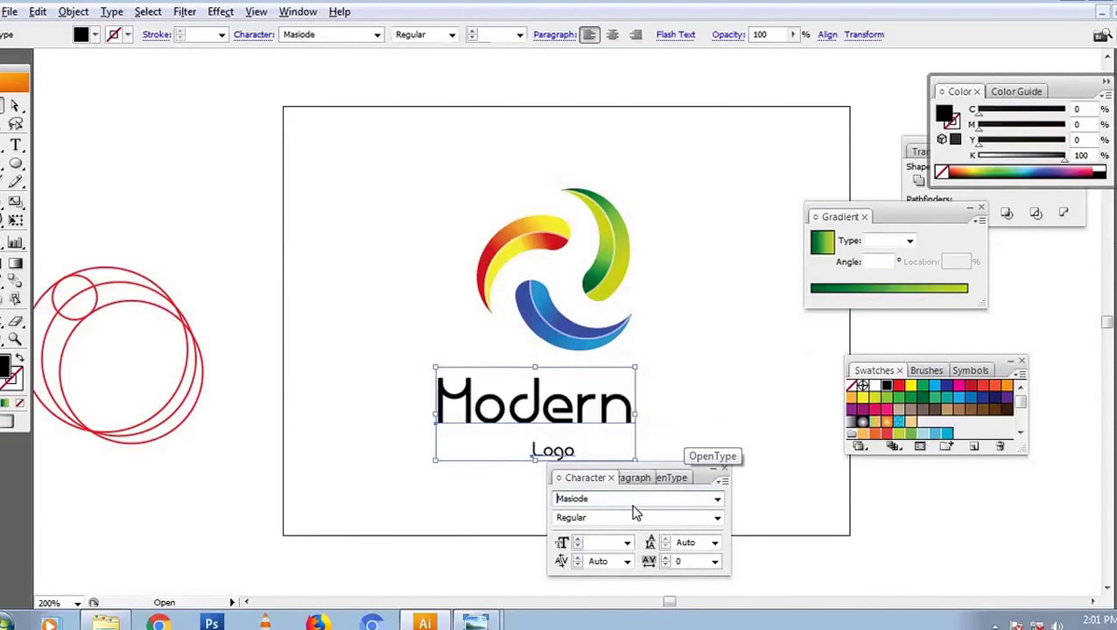
key(Down)
key(Down)
key(Down)
key(Down)
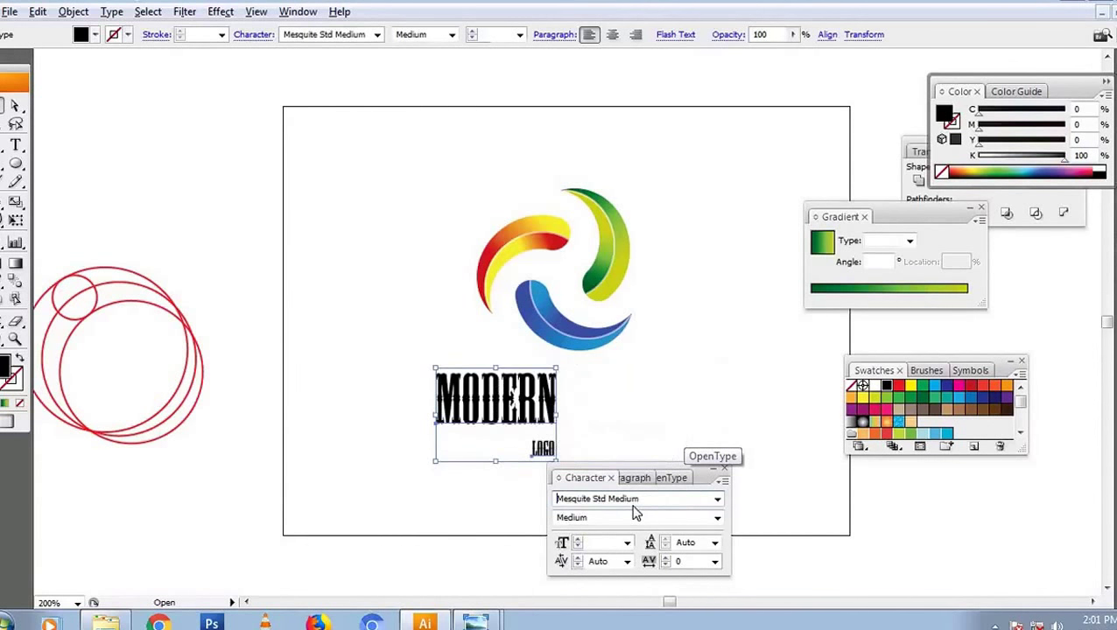
key(Down)
key(Down)
key(Down)
key(Down)
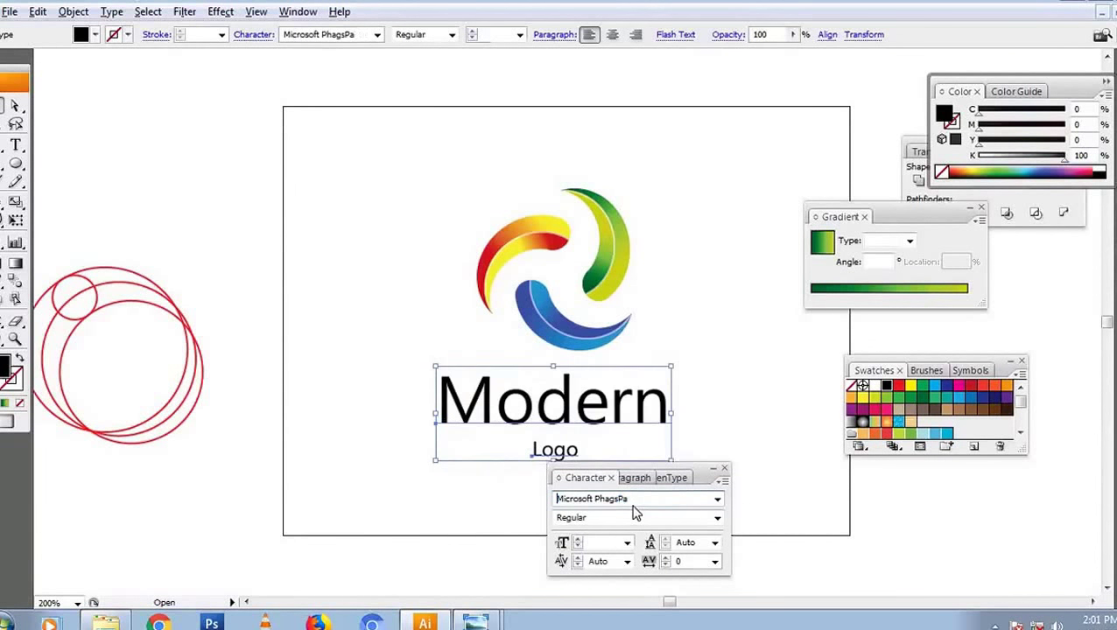
key(Down)
key(Down)
key(Down)
key(Down)
key(Down)
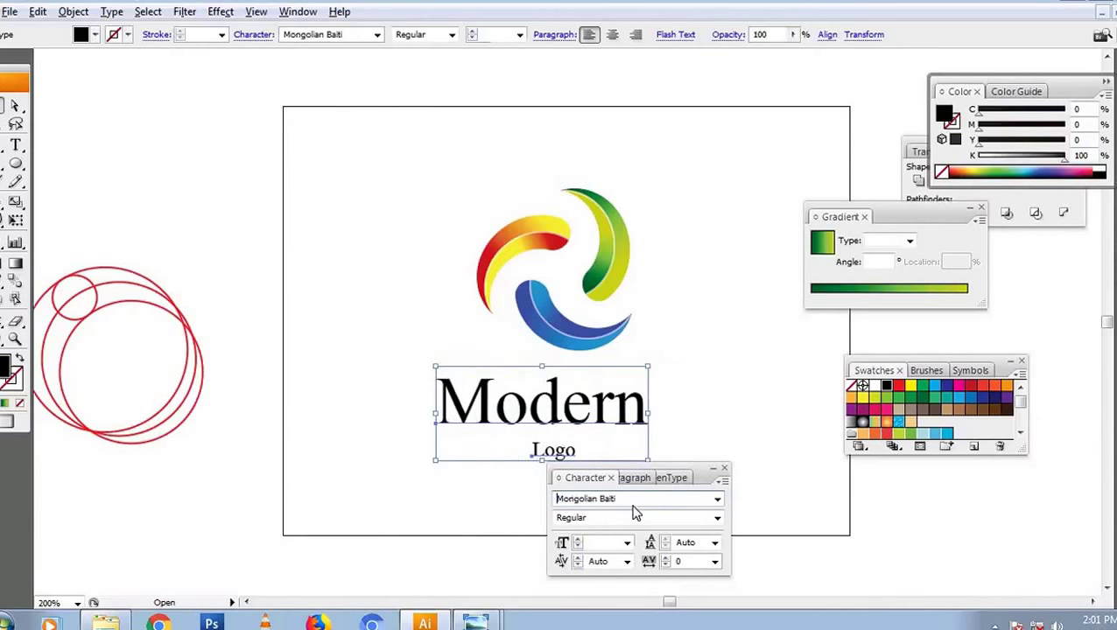
key(Down)
key(Down)
key(Down)
key(Down)
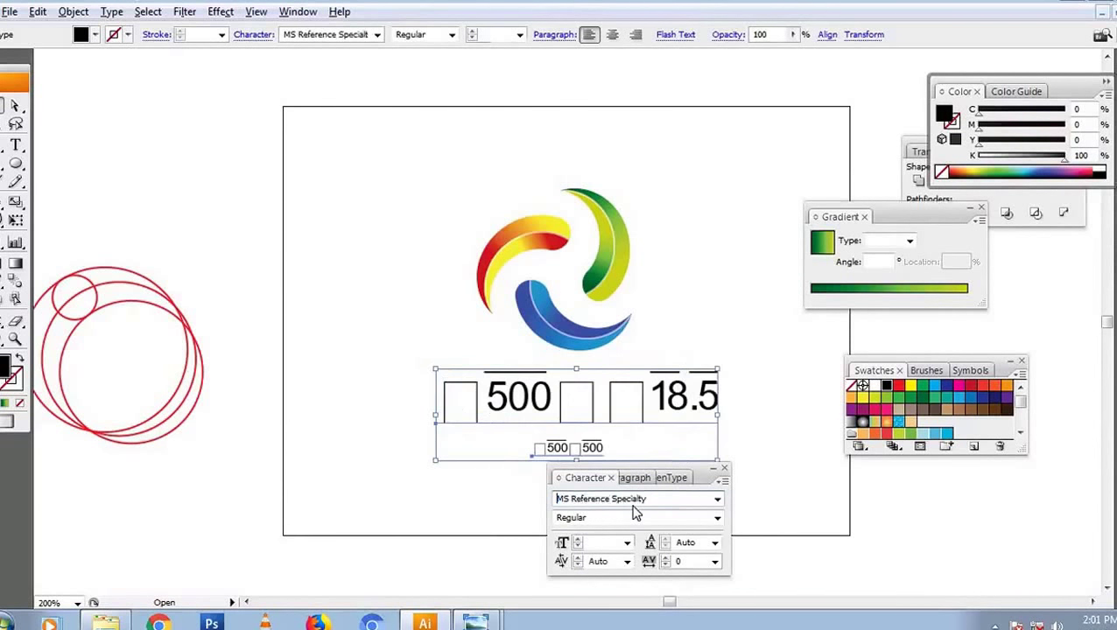
key(Down)
key(Down)
key(Down)
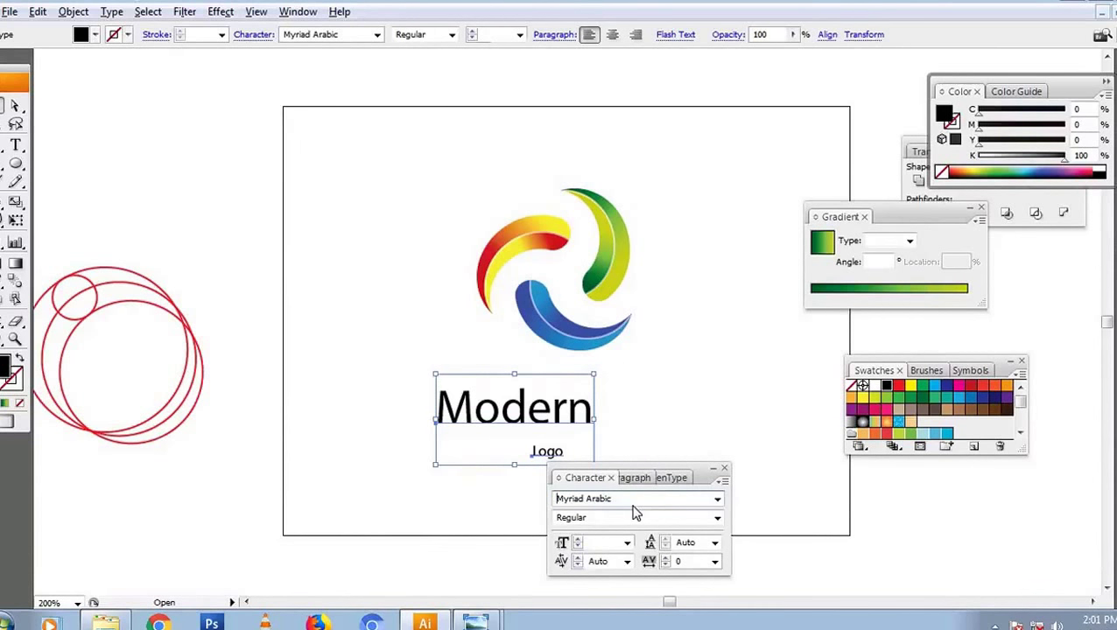
text(Ethnocentric)
key(Return)
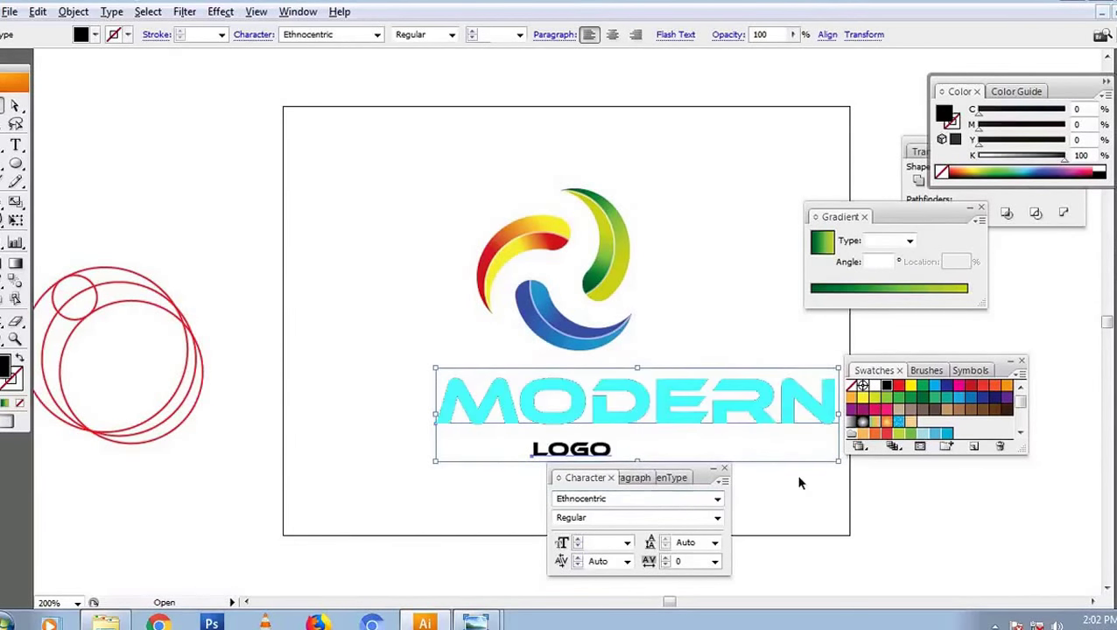
click(798, 480)
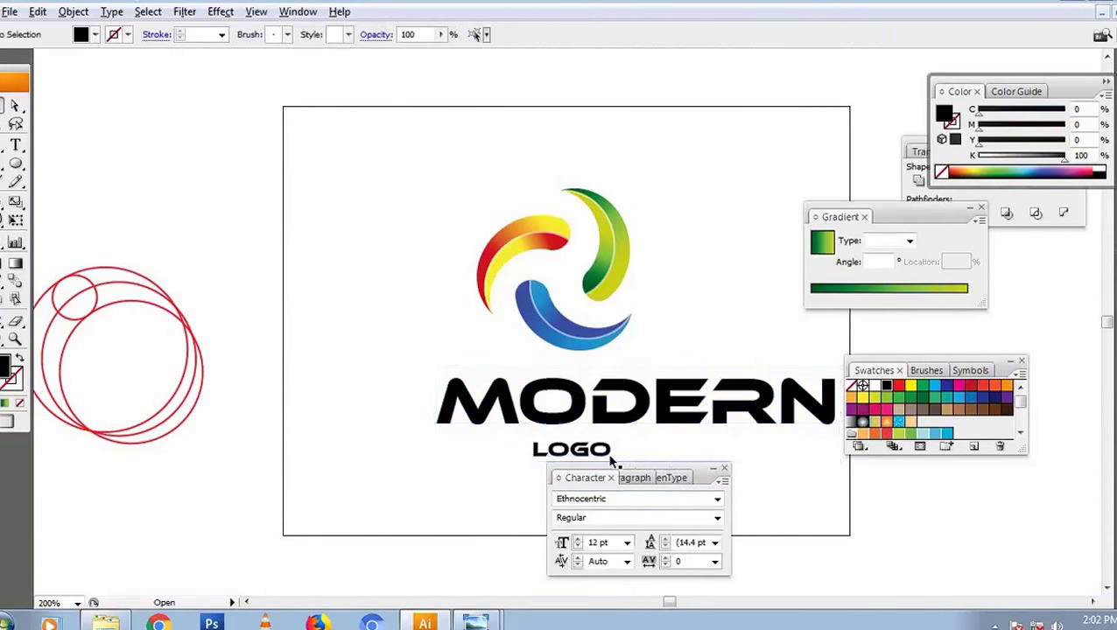
Centre the swirl and text horizontally on the artboard.
click(644, 409)
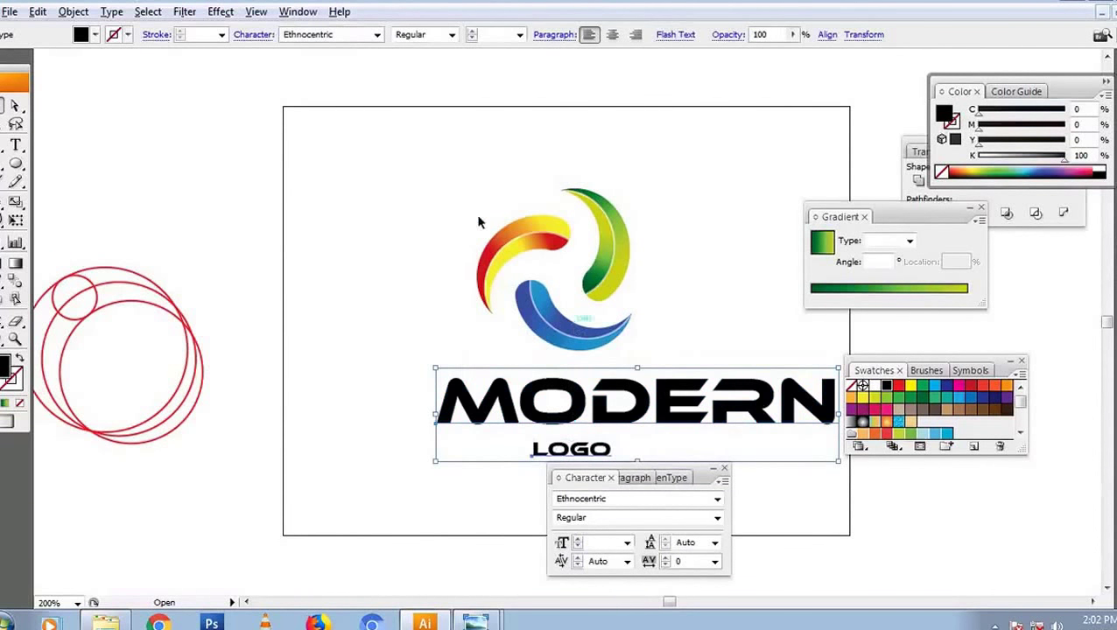
drag(643, 464, 700, 70)
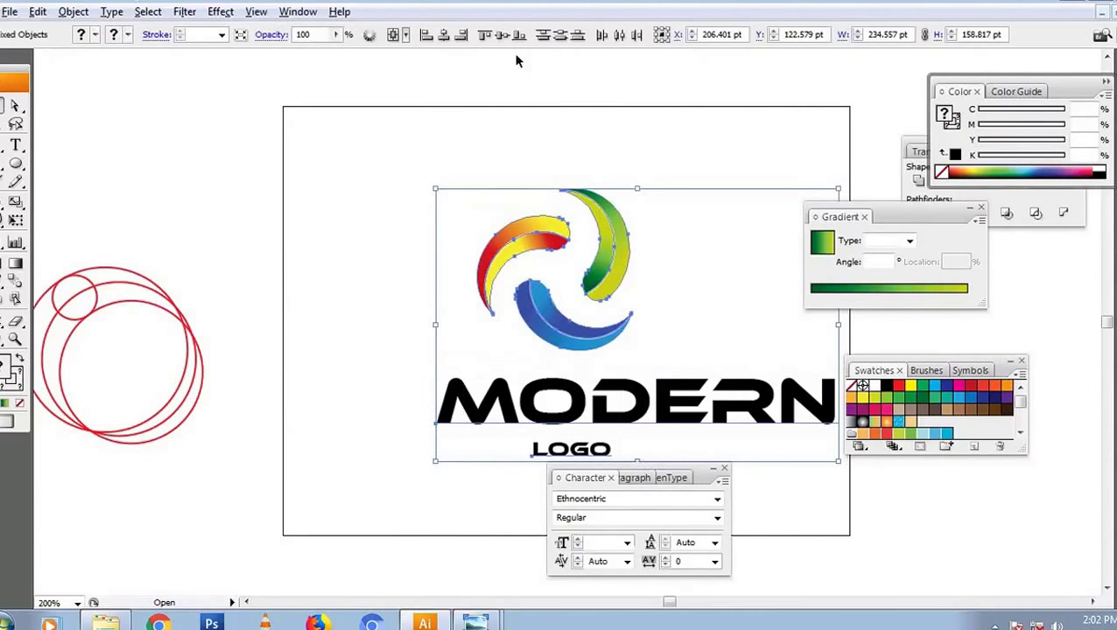
click(445, 37)
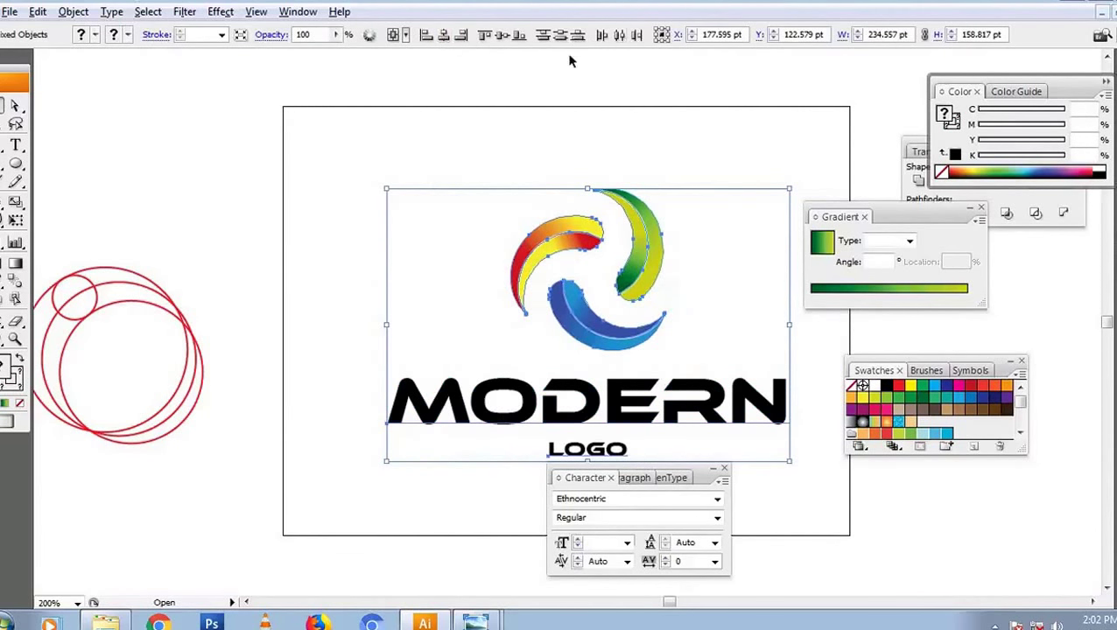
click(444, 35)
click(666, 383)
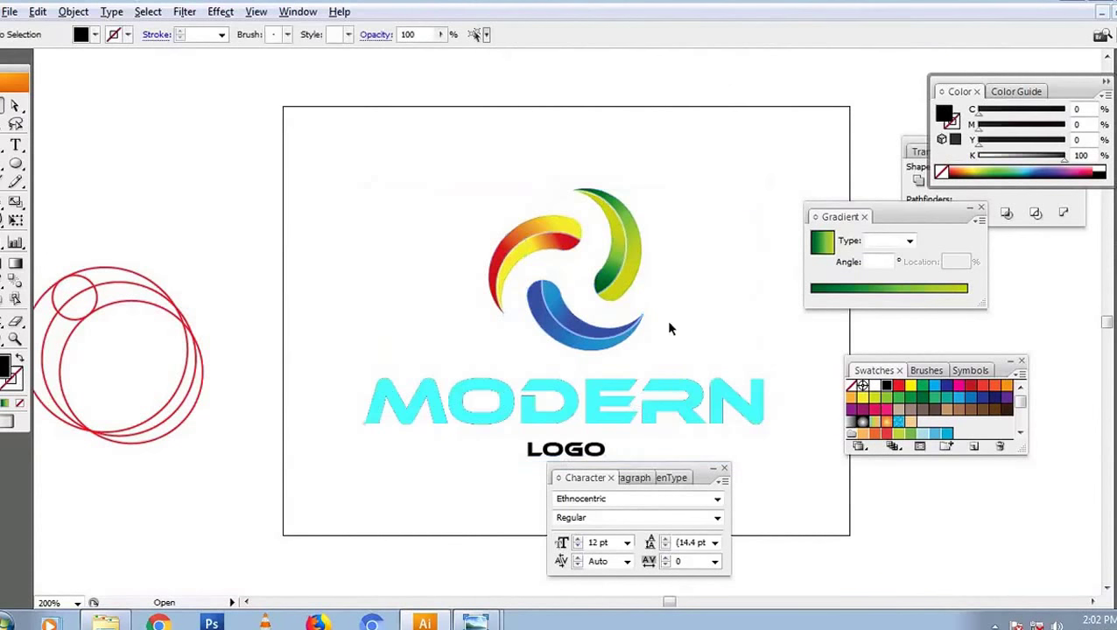
Colour MODERN green by sampling the swirl with the Eyedropper.
click(619, 273)
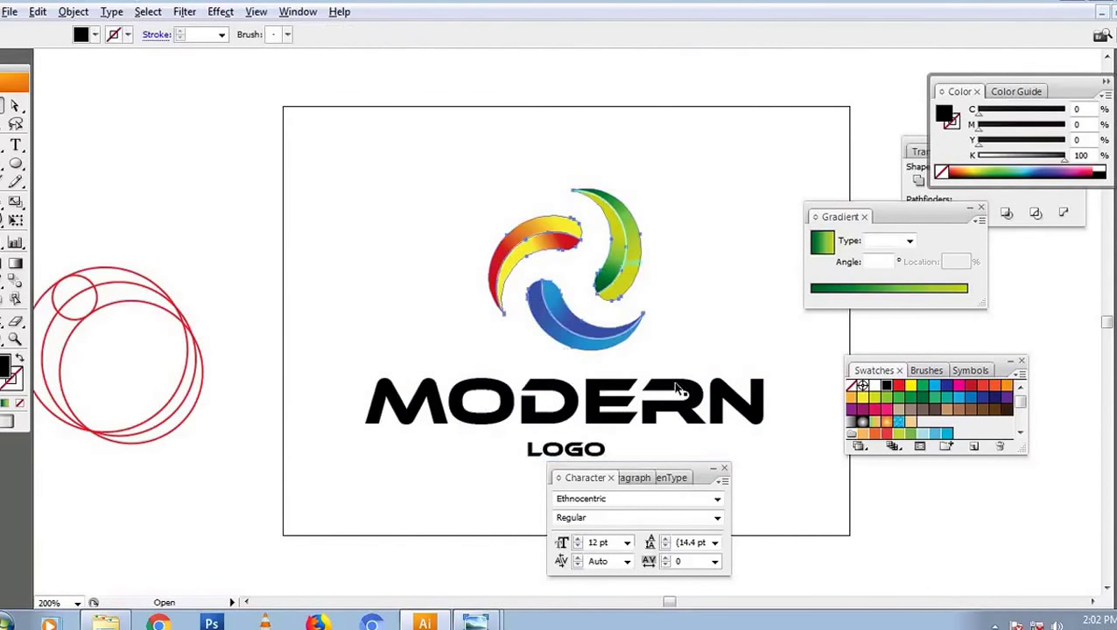
click(746, 413)
key(i)
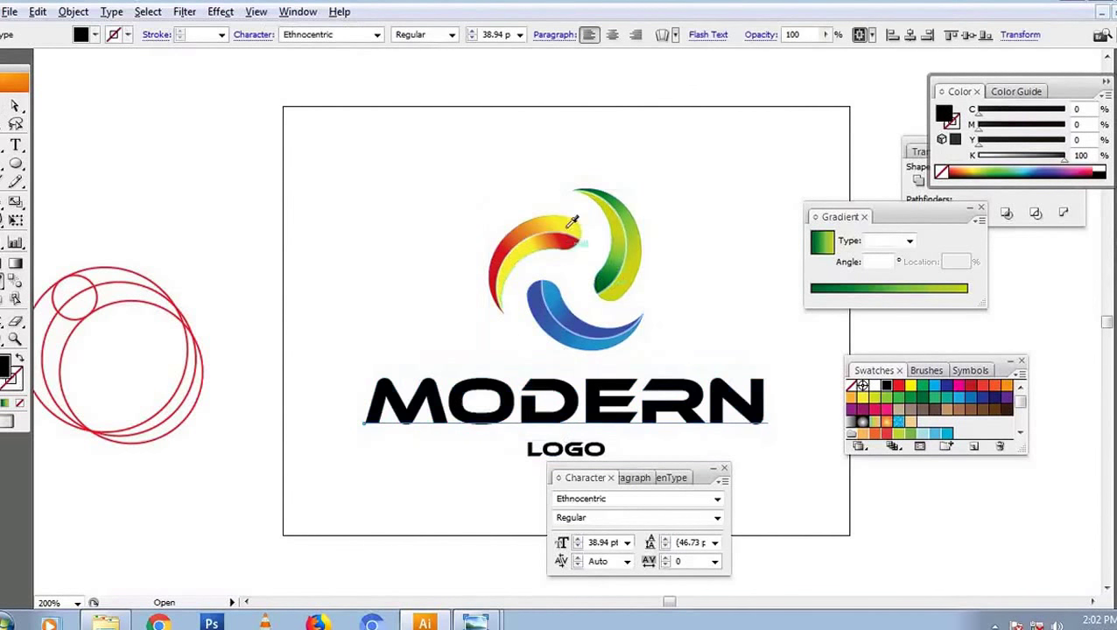
click(535, 224)
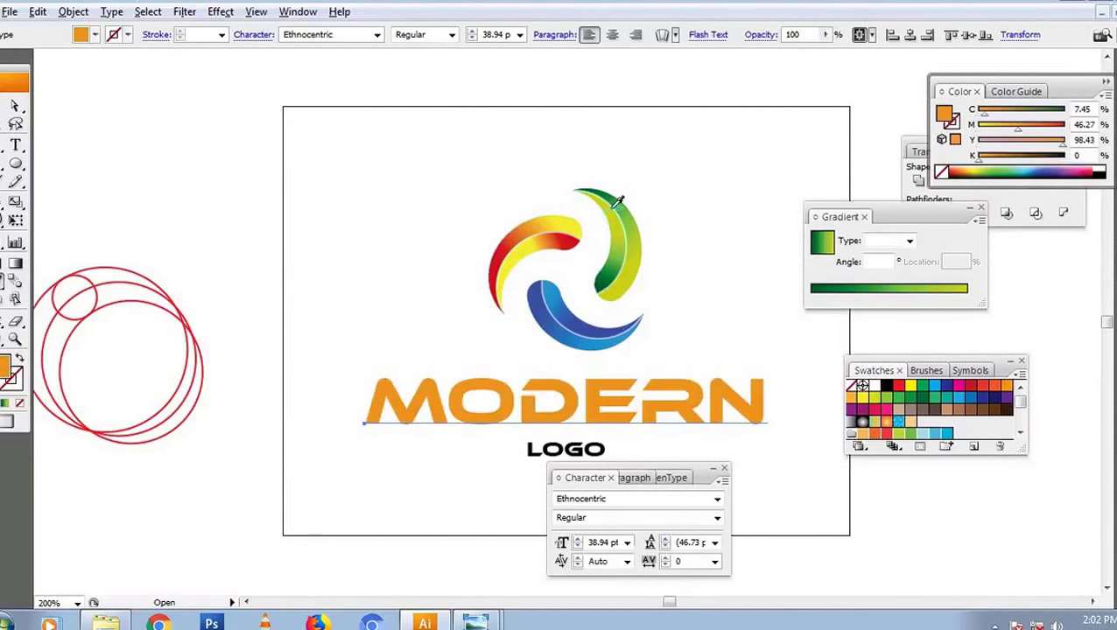
click(610, 270)
Fill the LOGO text with a dark grey swatch.
key(v)
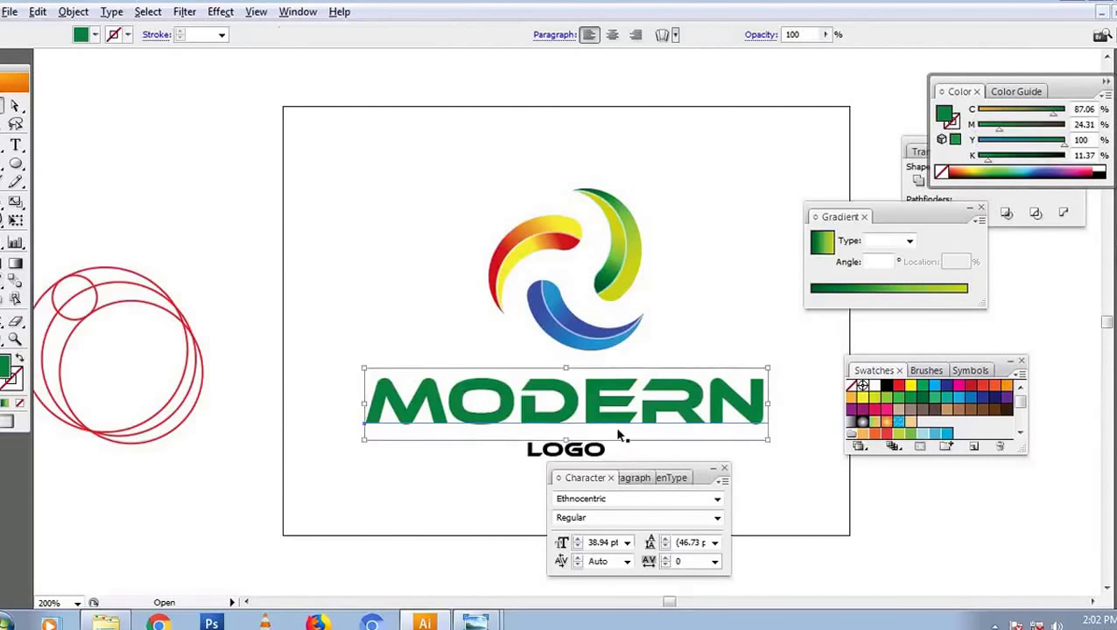
click(567, 449)
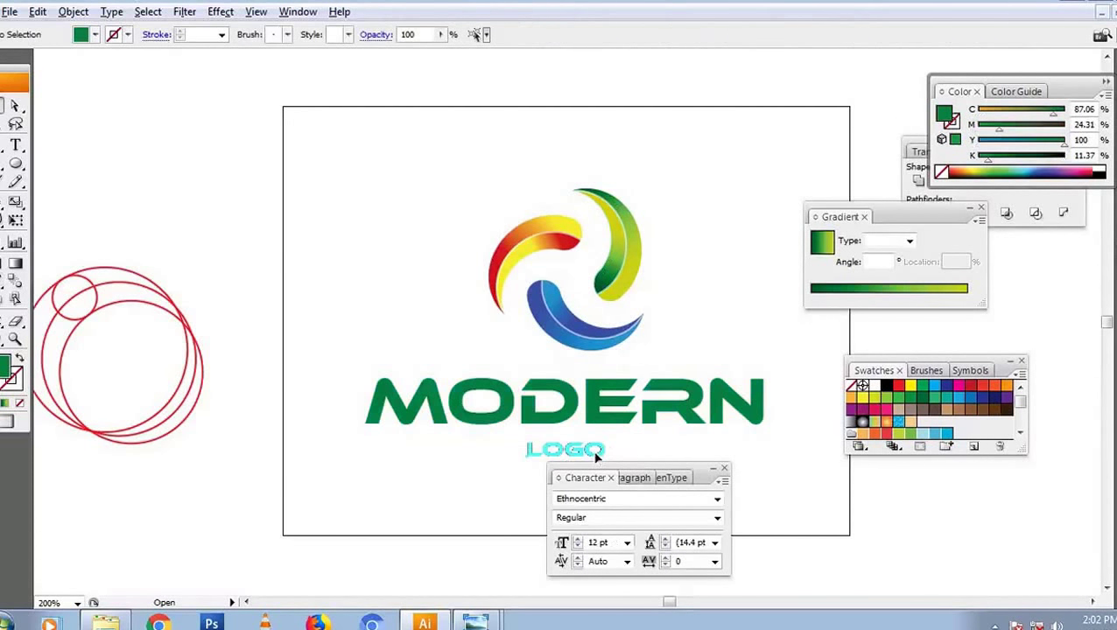
click(935, 411)
click(794, 473)
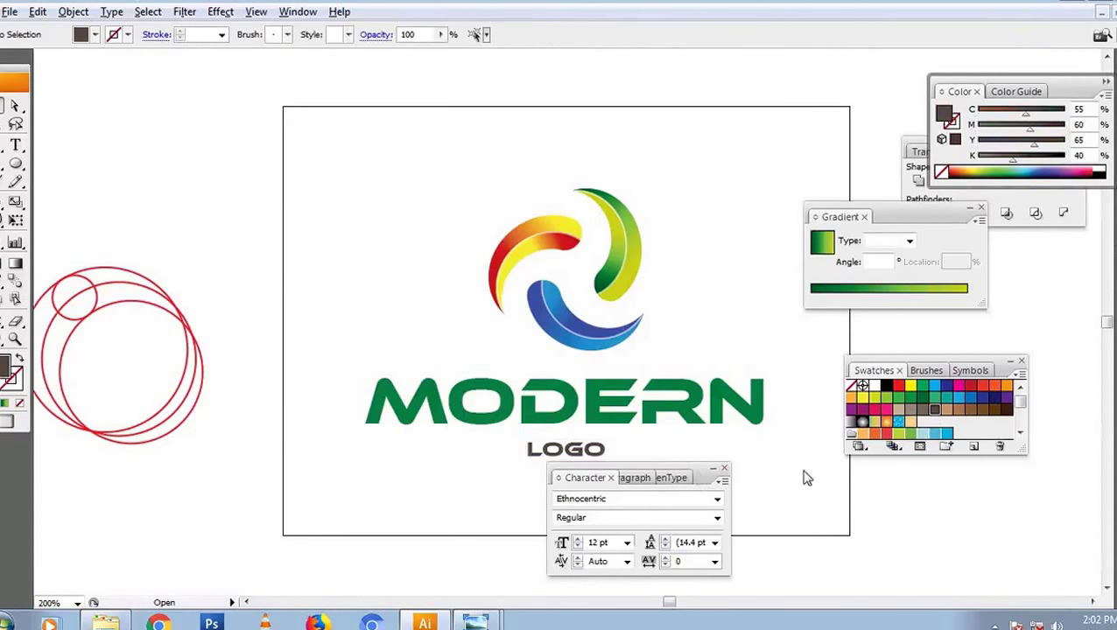
drag(735, 476, 592, 419)
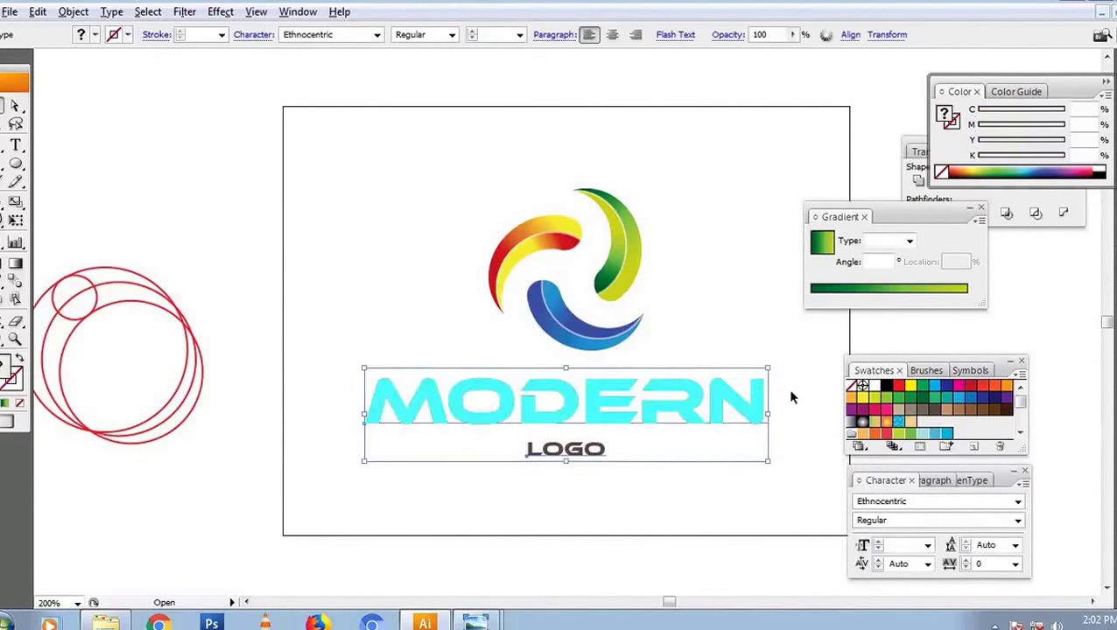
Scale MODERN down to about 23.67 pt and tuck LOGO directly beneath it.
click(746, 412)
mouse_move(768, 399)
mouse_down()
mouse_move(730, 413)
mouse_move(689, 405)
mouse_up()
drag(578, 401, 578, 381)
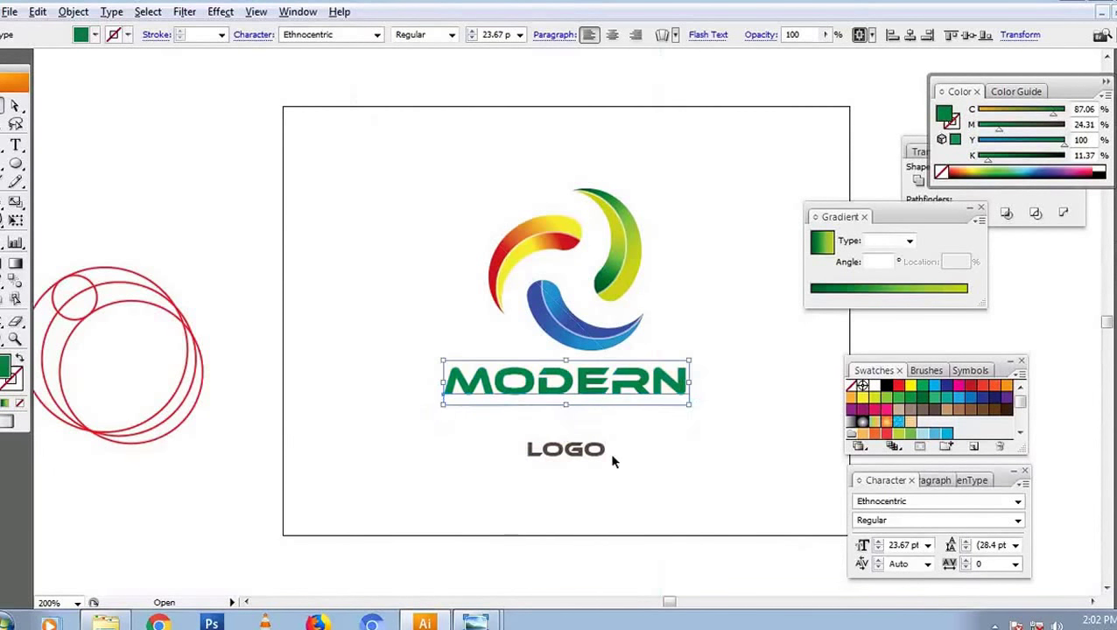
drag(580, 442, 699, 441)
shift+click(649, 388)
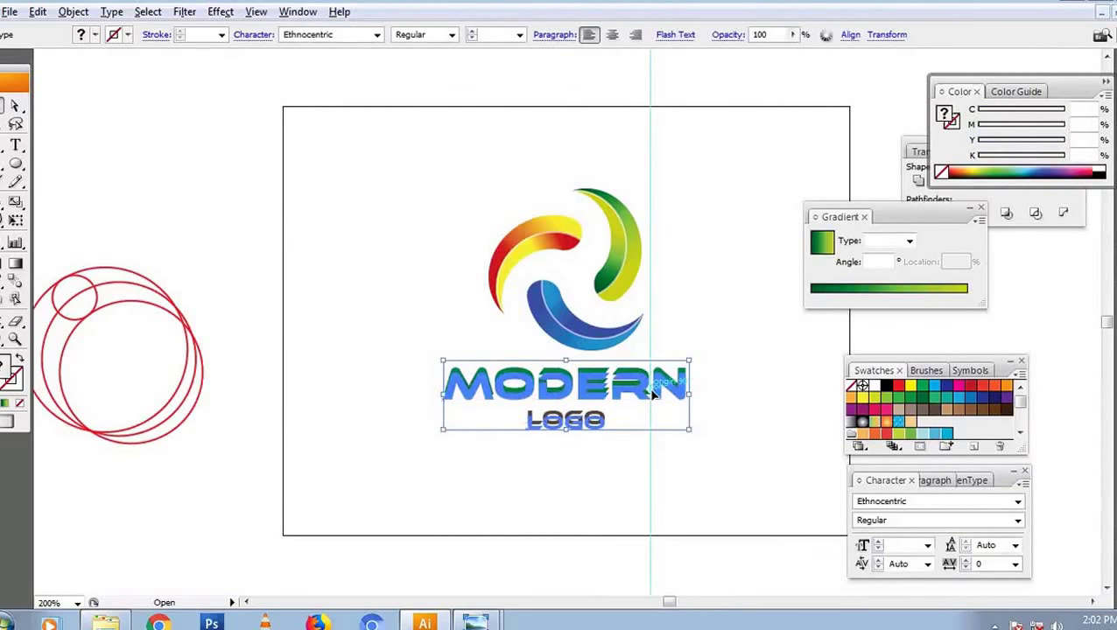
click(655, 451)
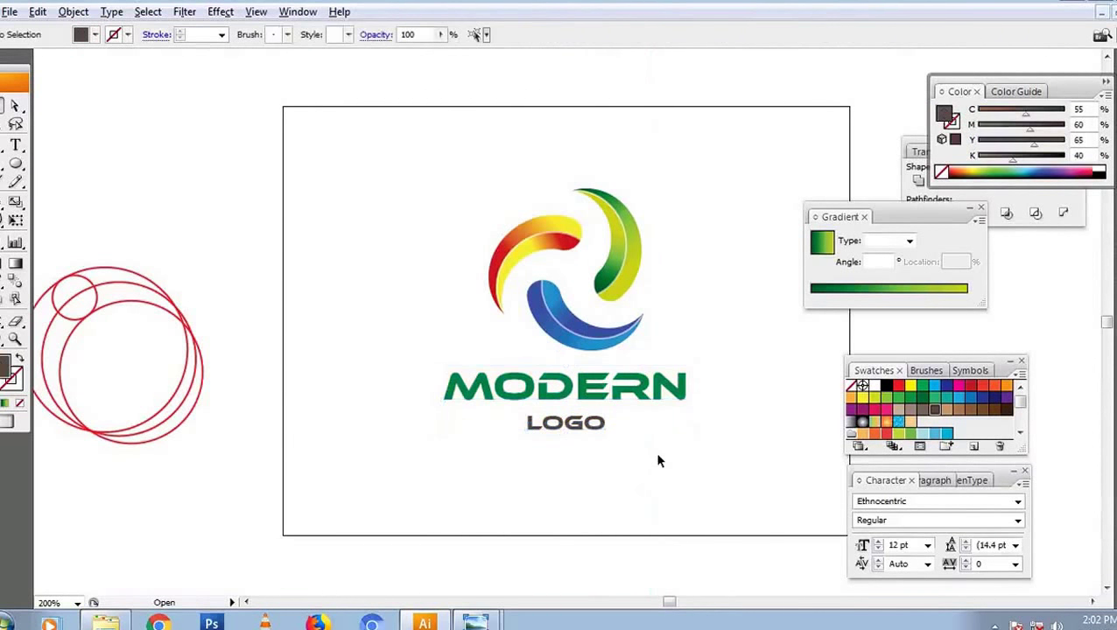
Draw a thin black line right of LOGO and copy it to the left side.
click(615, 423)
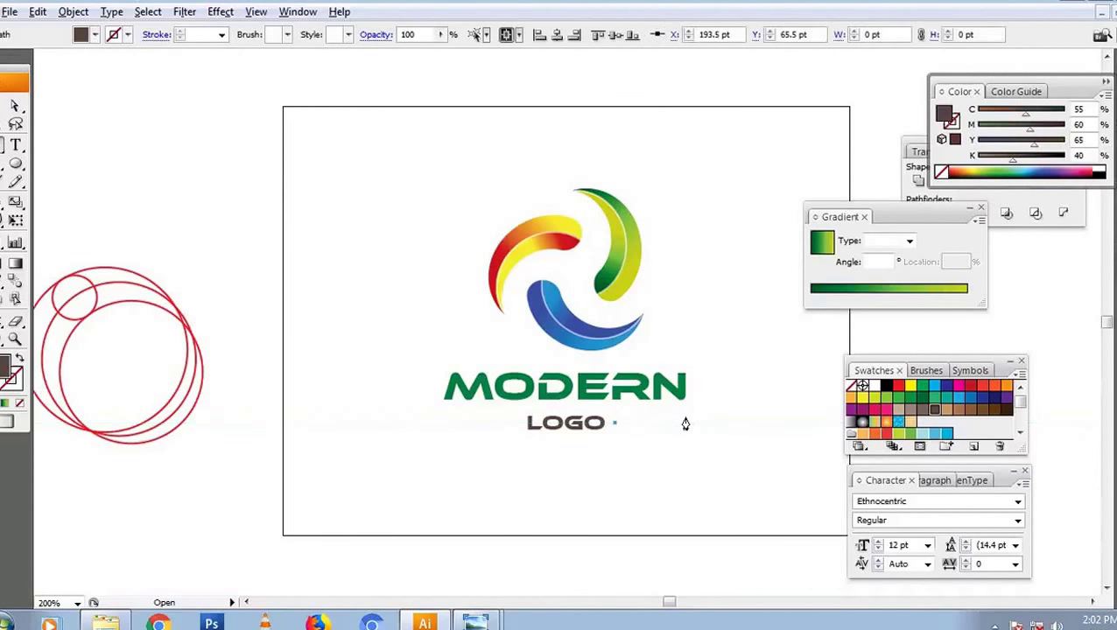
click(686, 422)
key(d)
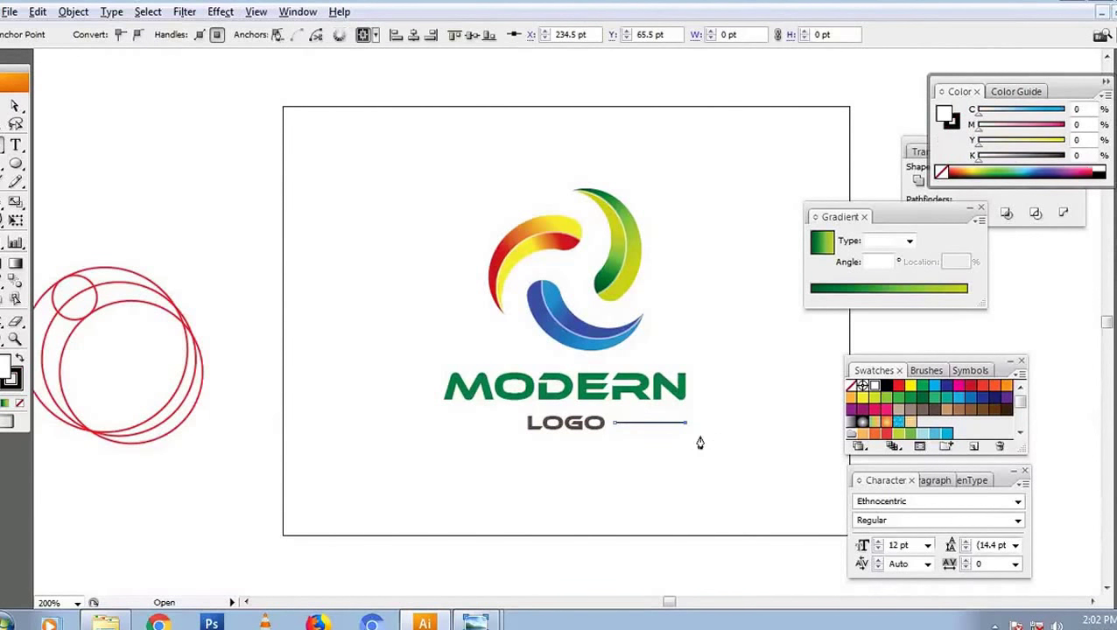
key(v)
click(745, 459)
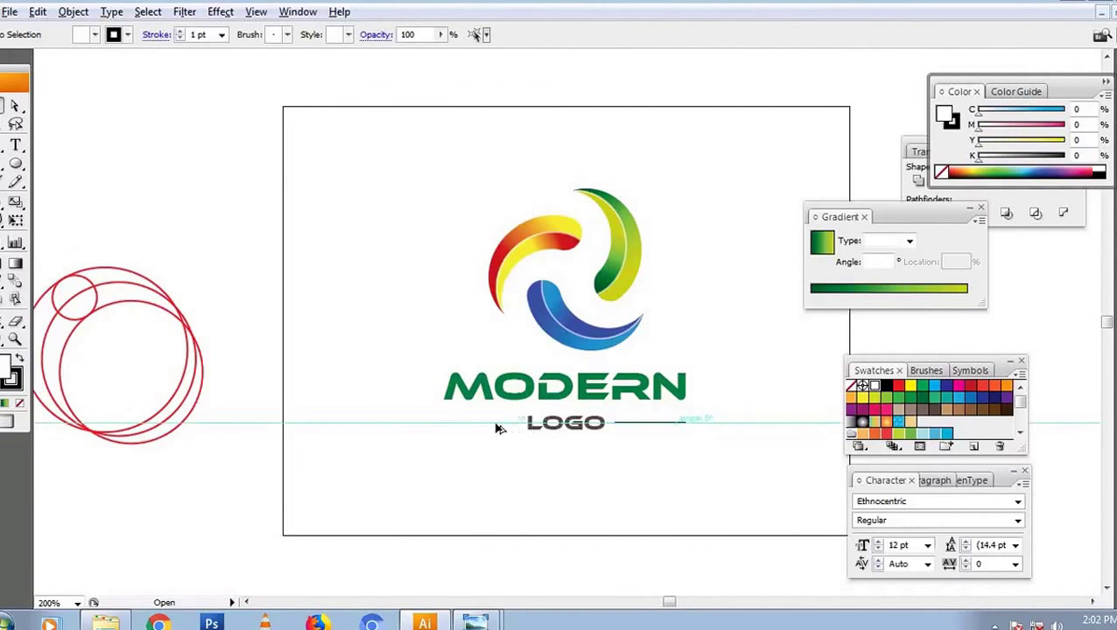
drag(489, 427, 564, 449)
click(547, 461)
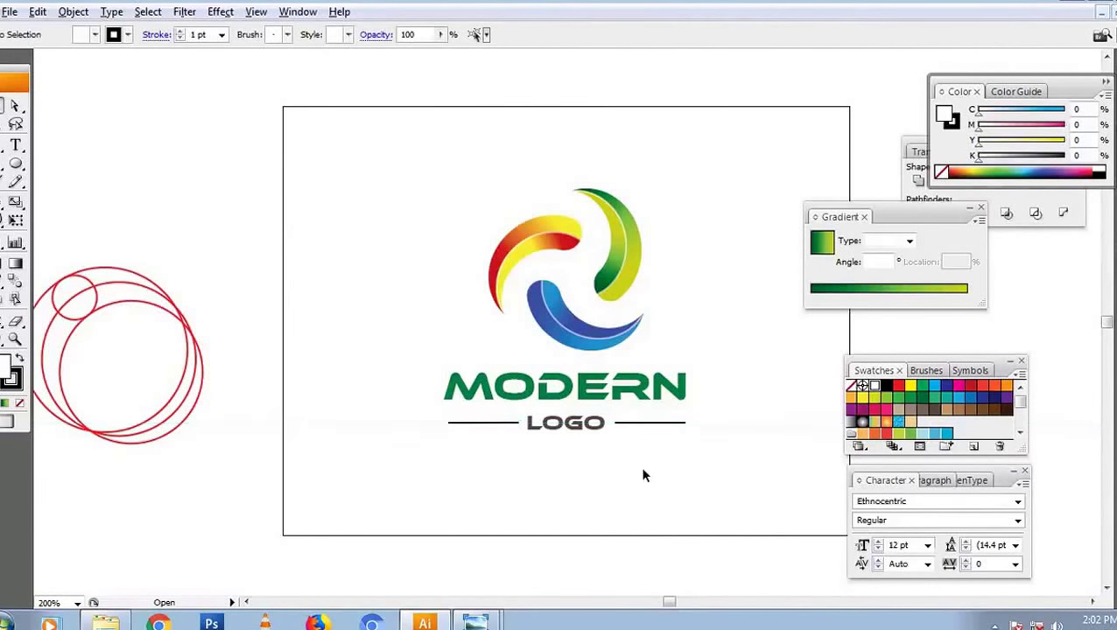
Reselect the MODERN and LOGO text group, then clear the selection.
click(643, 389)
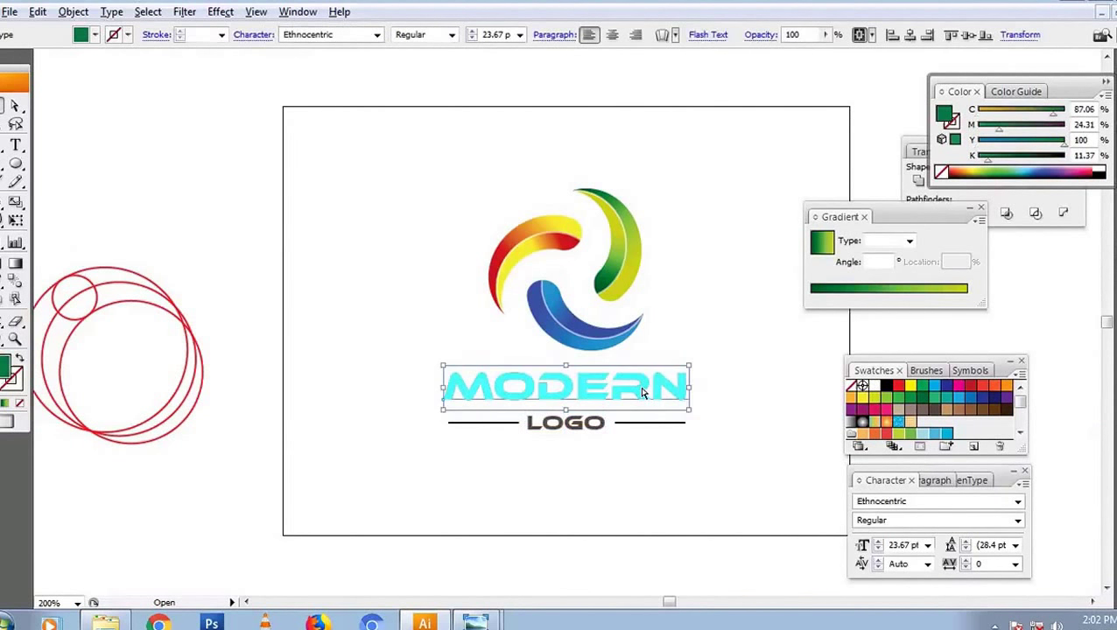
key(Escape)
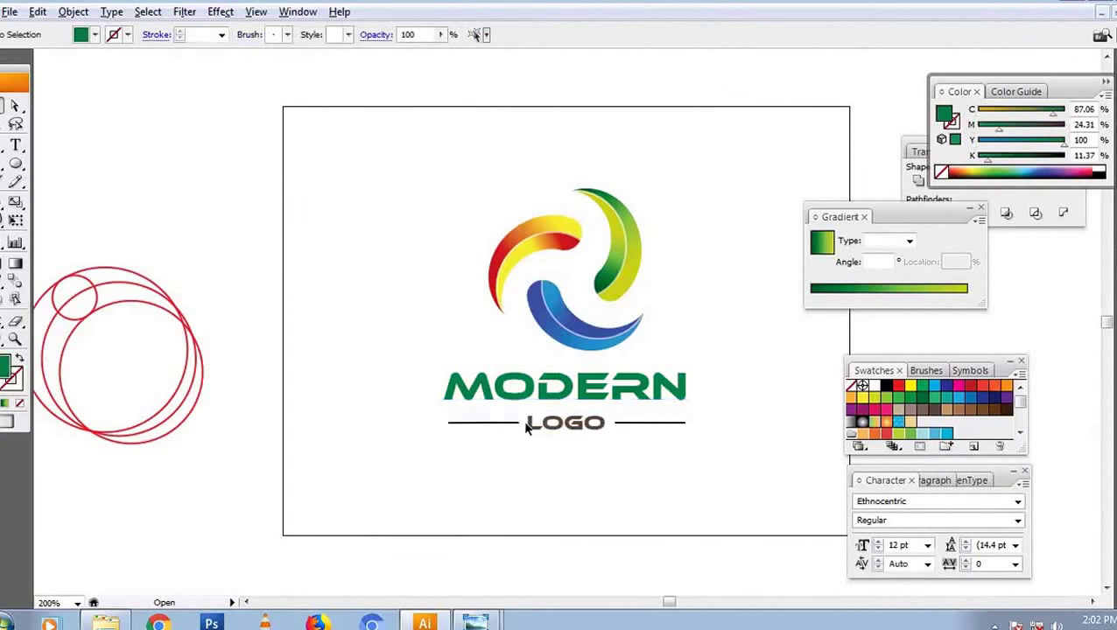
drag(744, 465, 411, 372)
click(375, 148)
key(m)
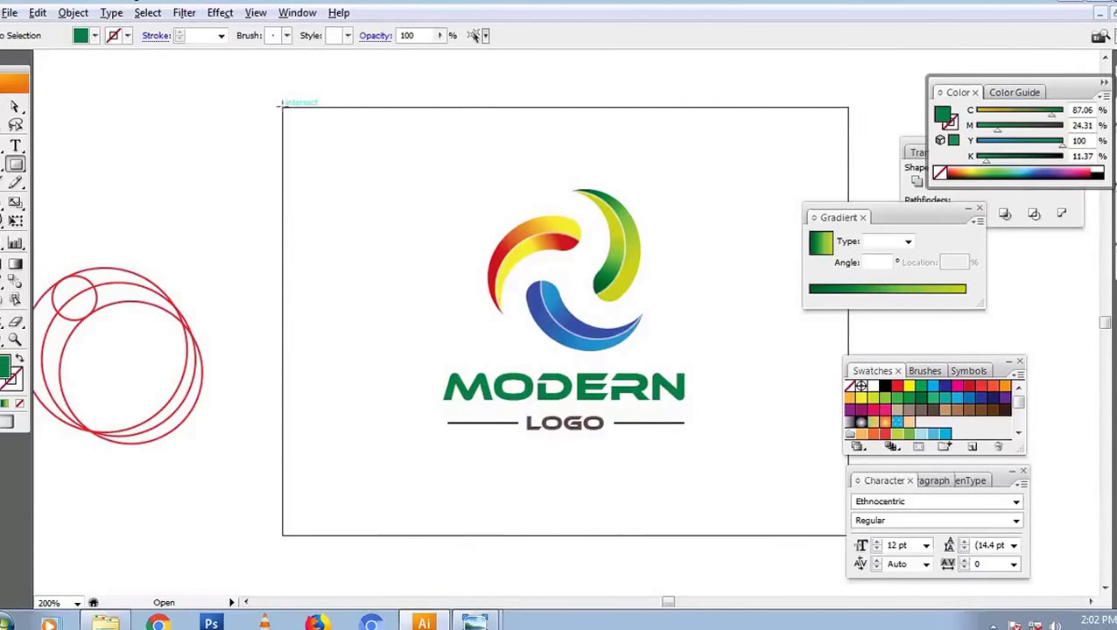
Draw a 330 × 250 pt rectangle covering the artboard and fill it yellow.
mouse_move(283, 107)
mouse_down()
mouse_move(763, 469)
mouse_move(823, 534)
mouse_up()
key(v)
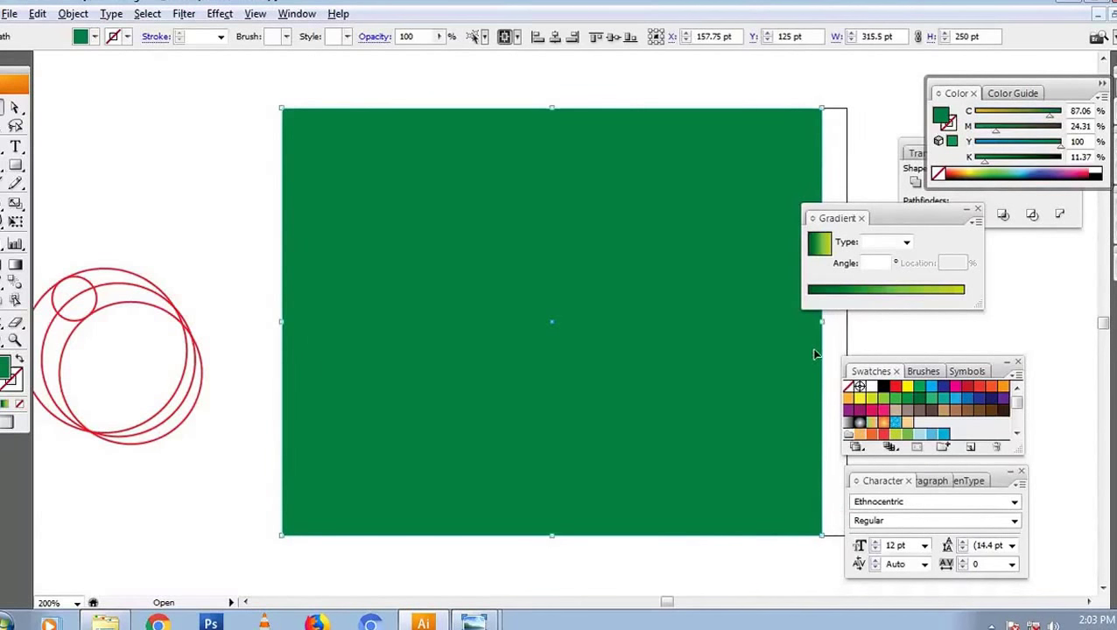
drag(838, 324, 845, 322)
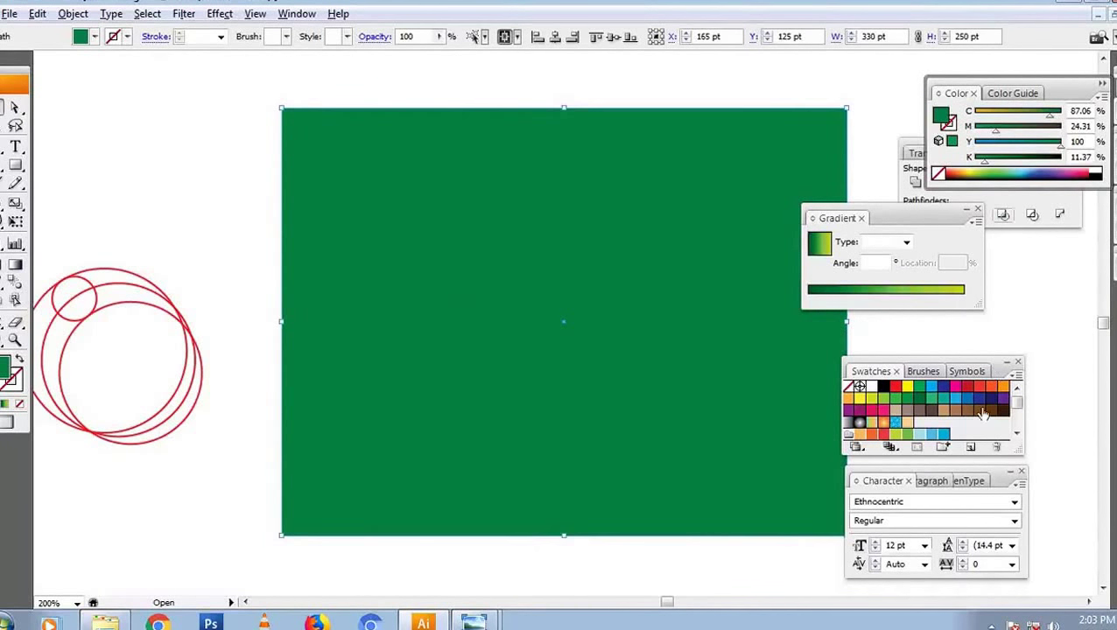
click(859, 387)
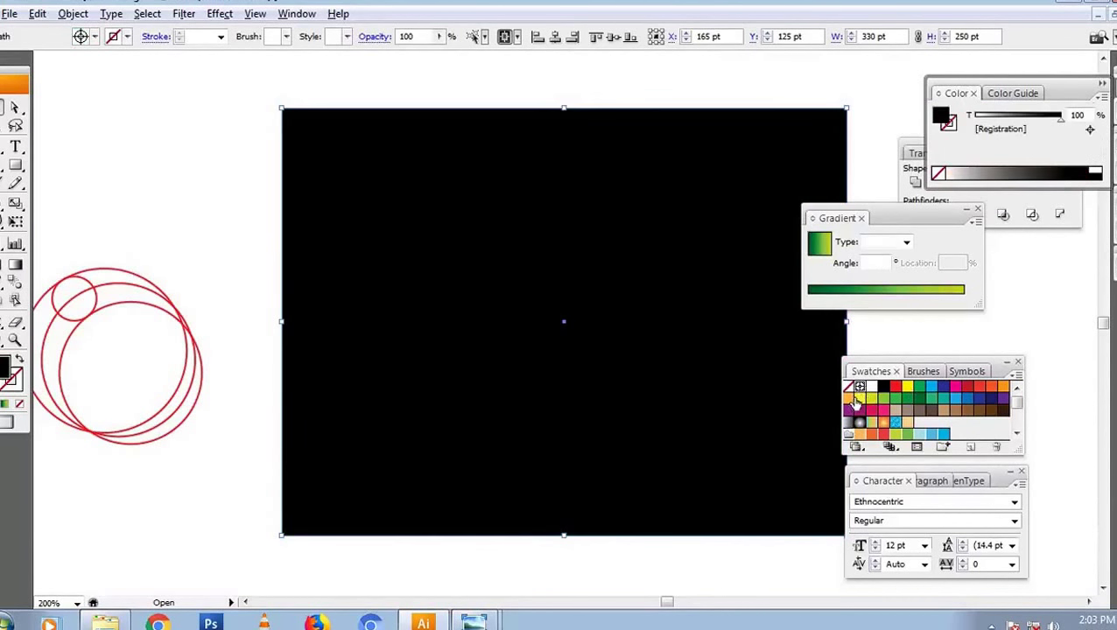
click(859, 399)
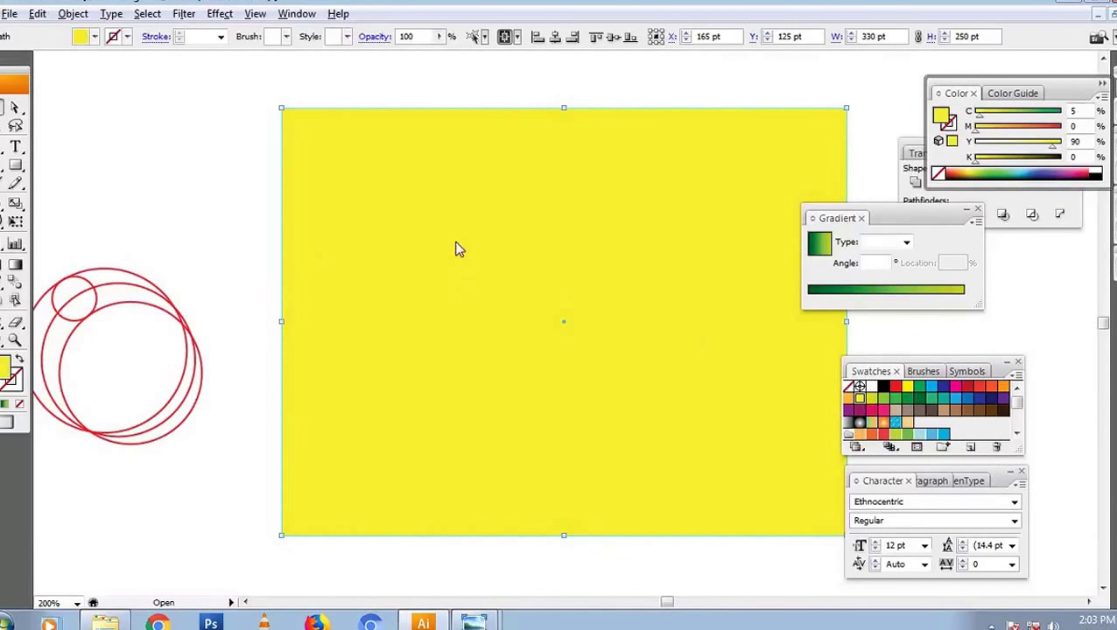
Send the yellow rectangle behind all the logo artwork.
right_click(455, 247)
mouse_move(503, 443)
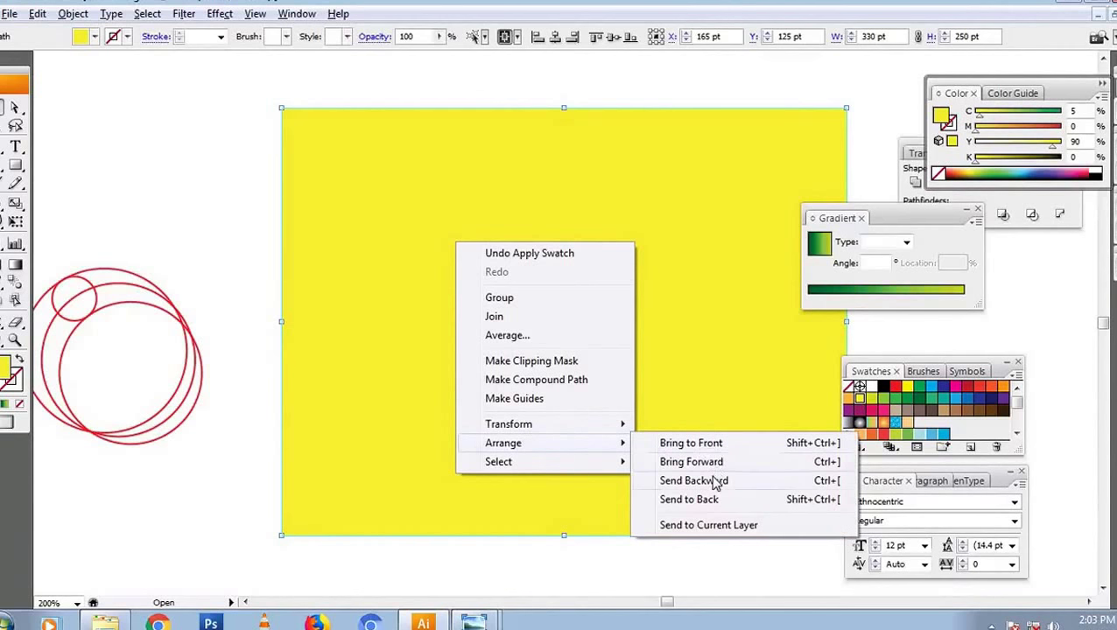
click(715, 481)
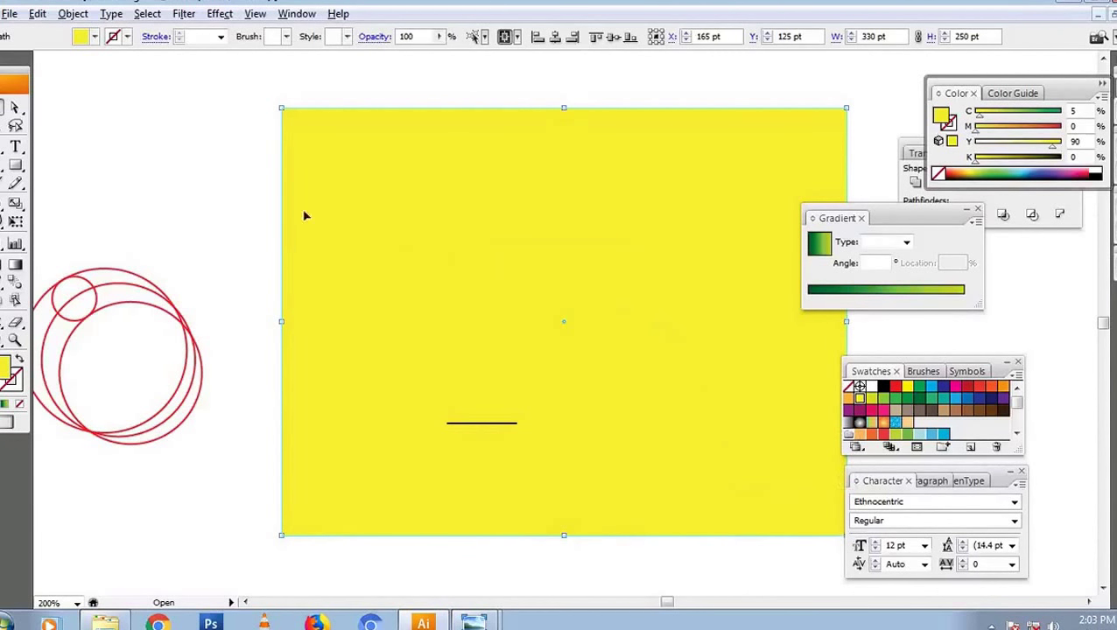
right_click(329, 166)
mouse_move(376, 366)
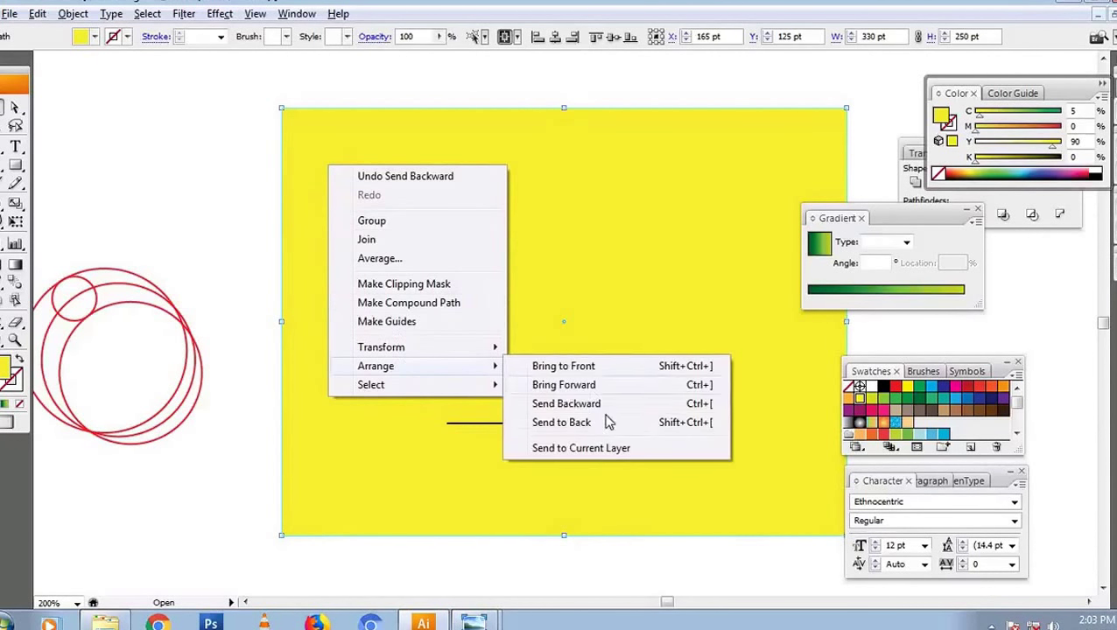
click(561, 422)
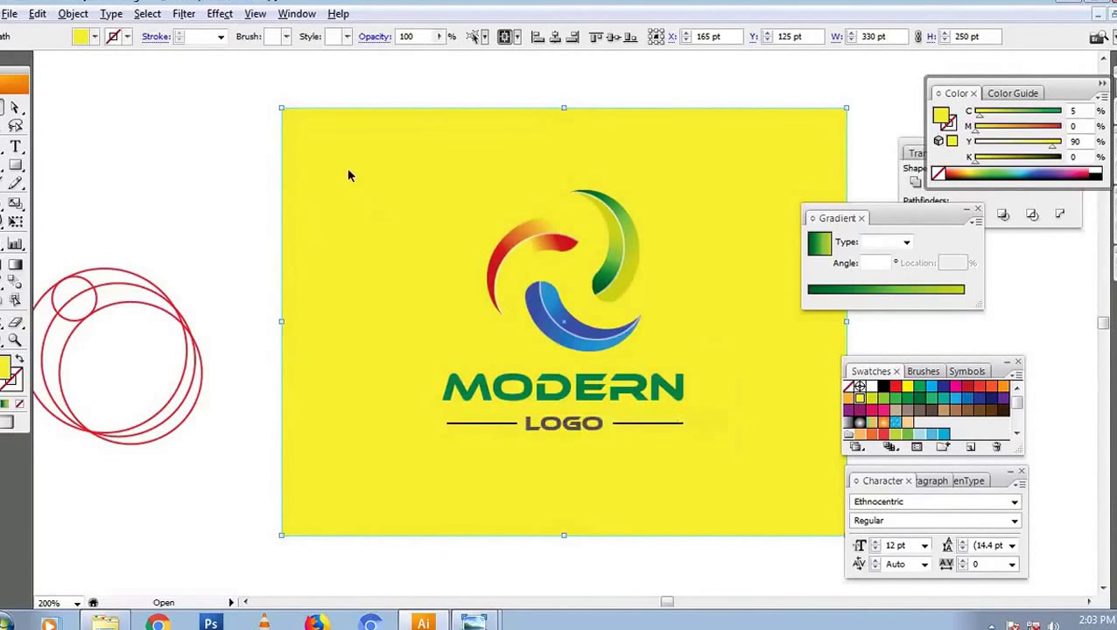
click(3, 264)
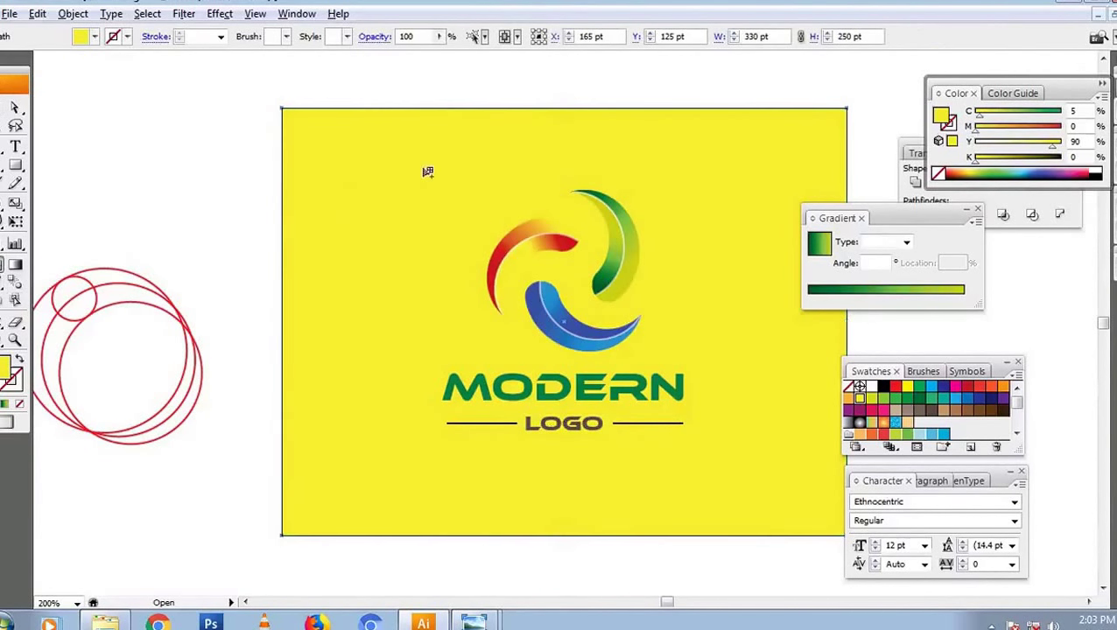
Add white mesh points to the yellow background for a soft glow behind the logo.
click(339, 161)
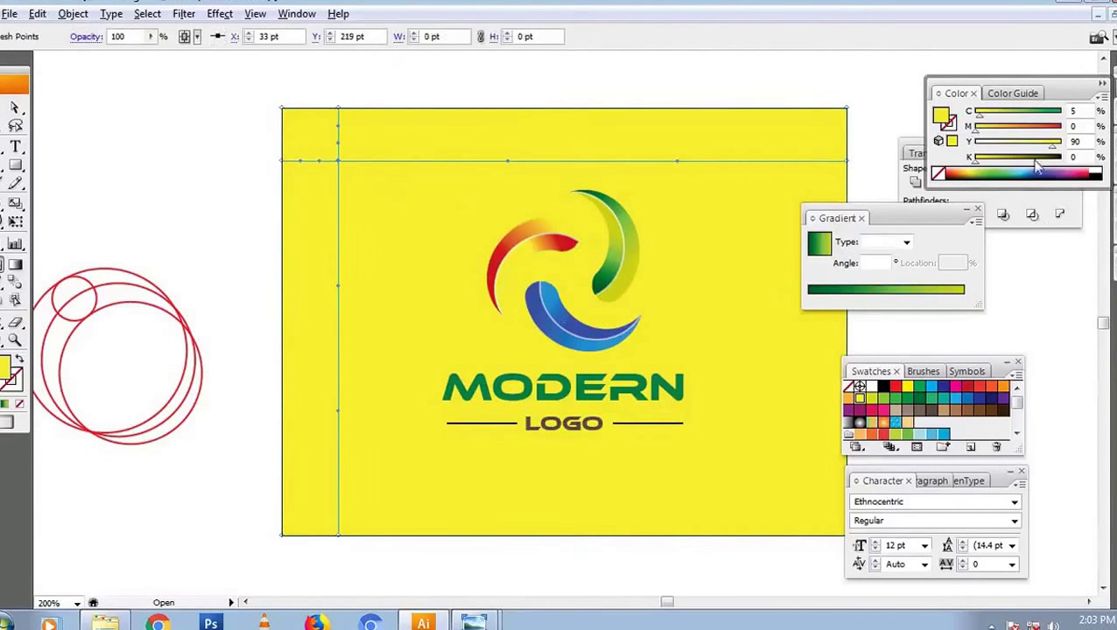
click(978, 142)
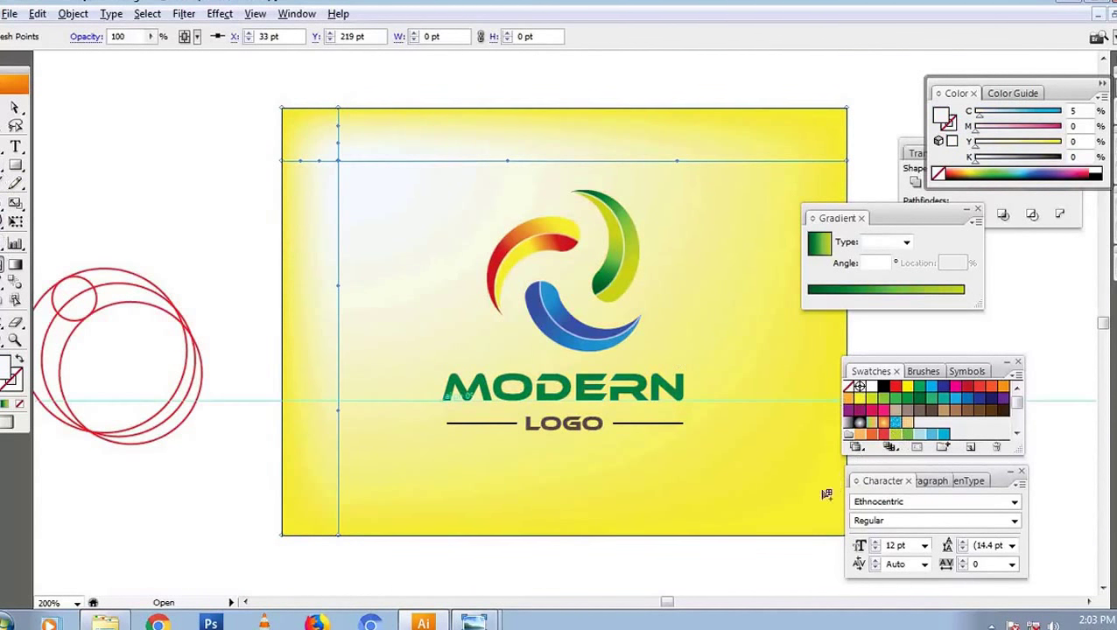
click(583, 446)
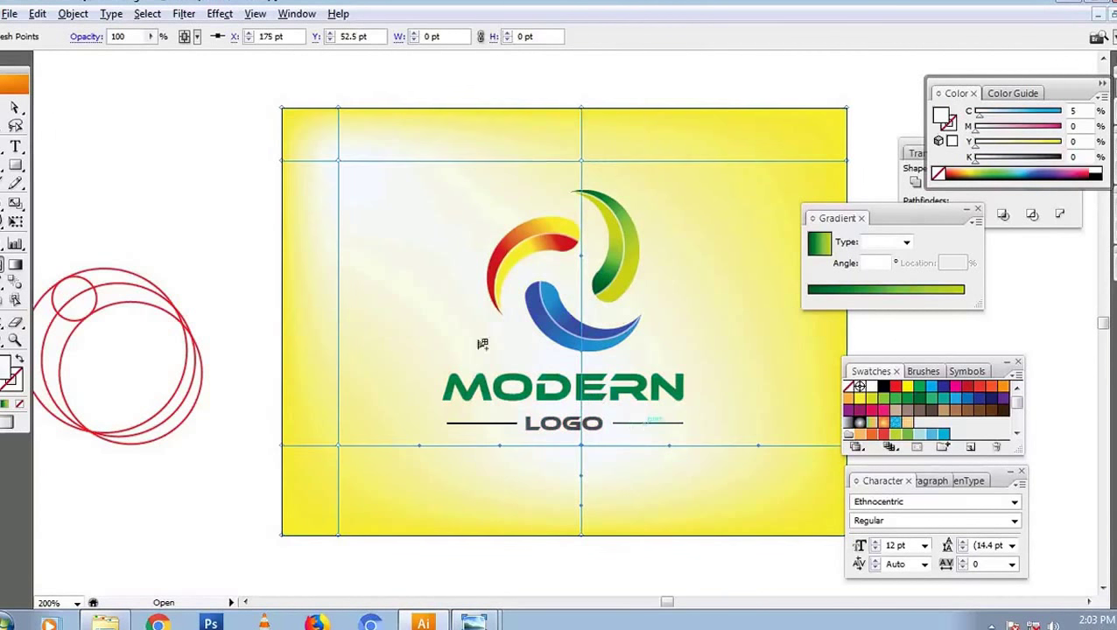
click(4, 106)
click(285, 92)
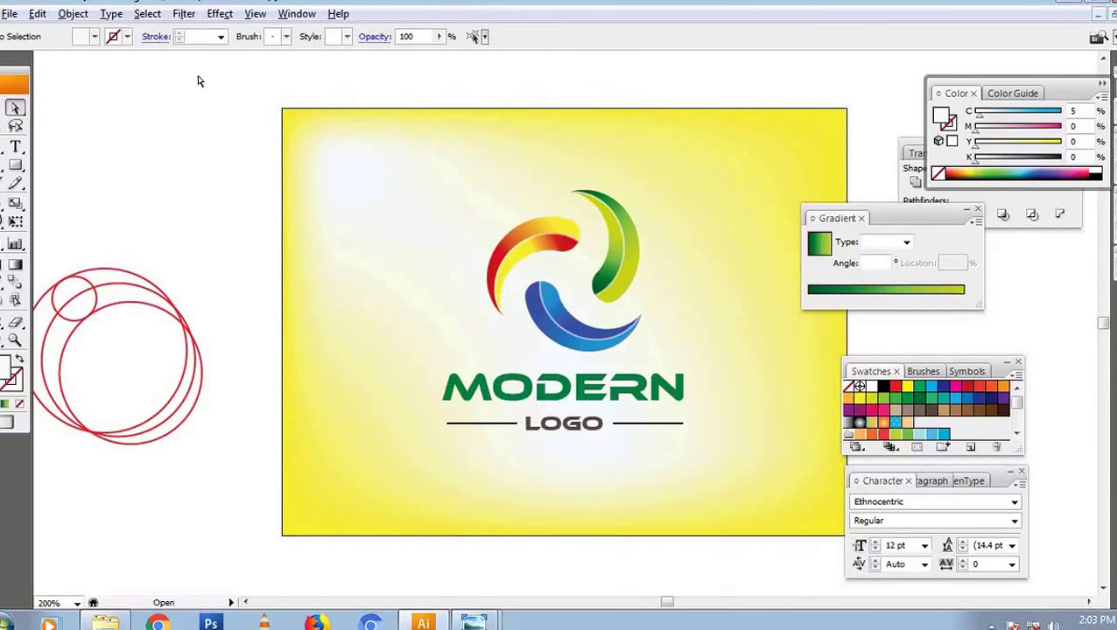
drag(271, 75, 338, 147)
click(818, 90)
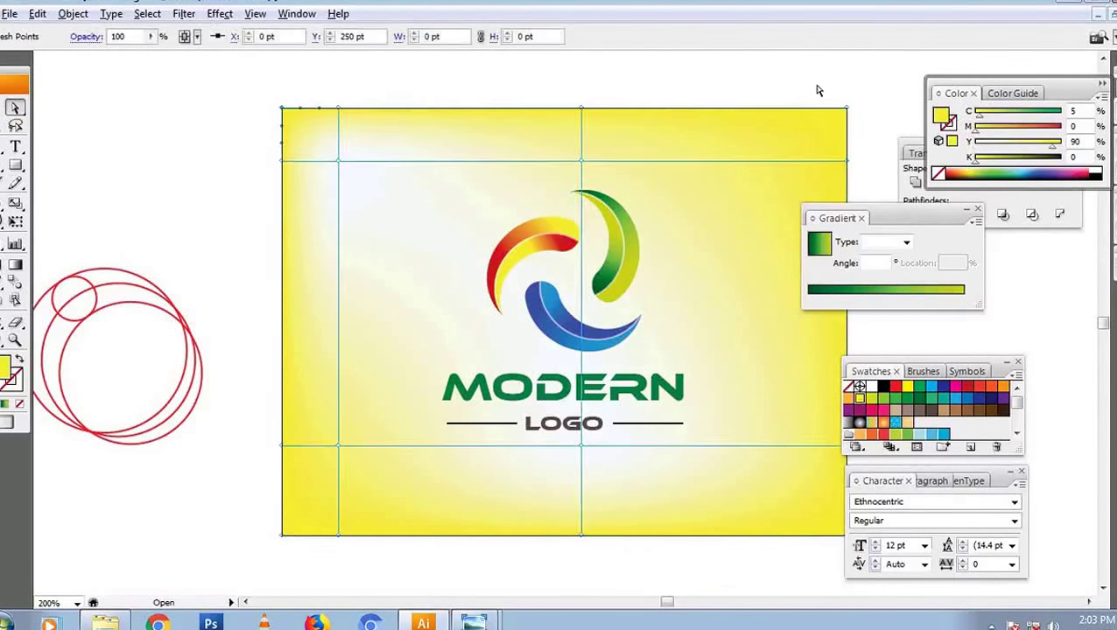
drag(818, 91, 873, 132)
Tint the top mesh points green and adjust the bottom-edge mesh points.
drag(563, 98, 600, 130)
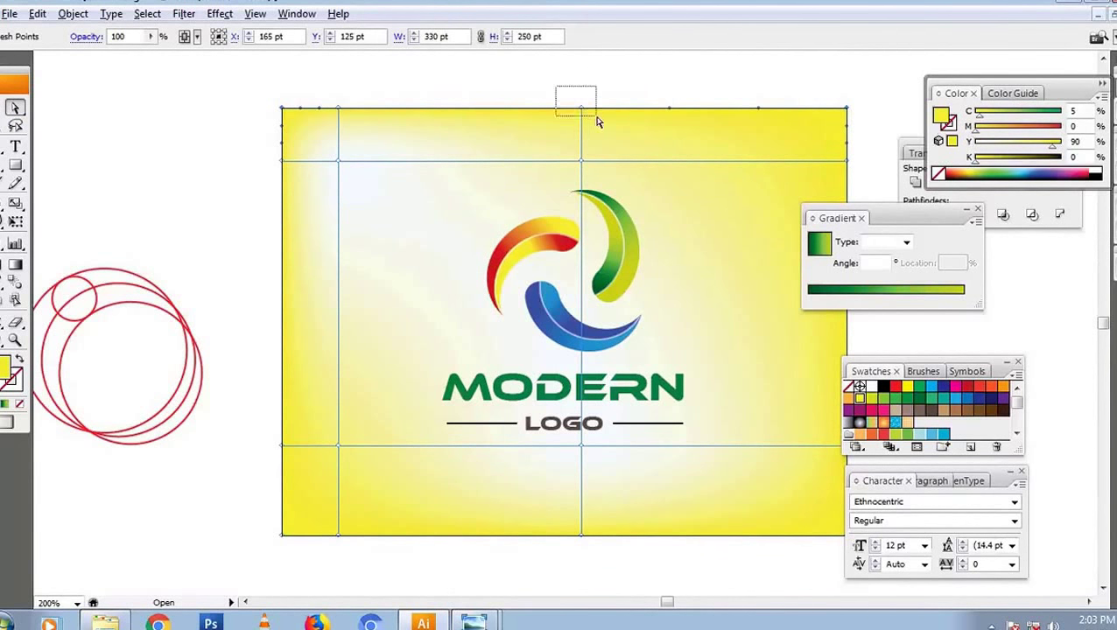
drag(289, 181, 292, 183)
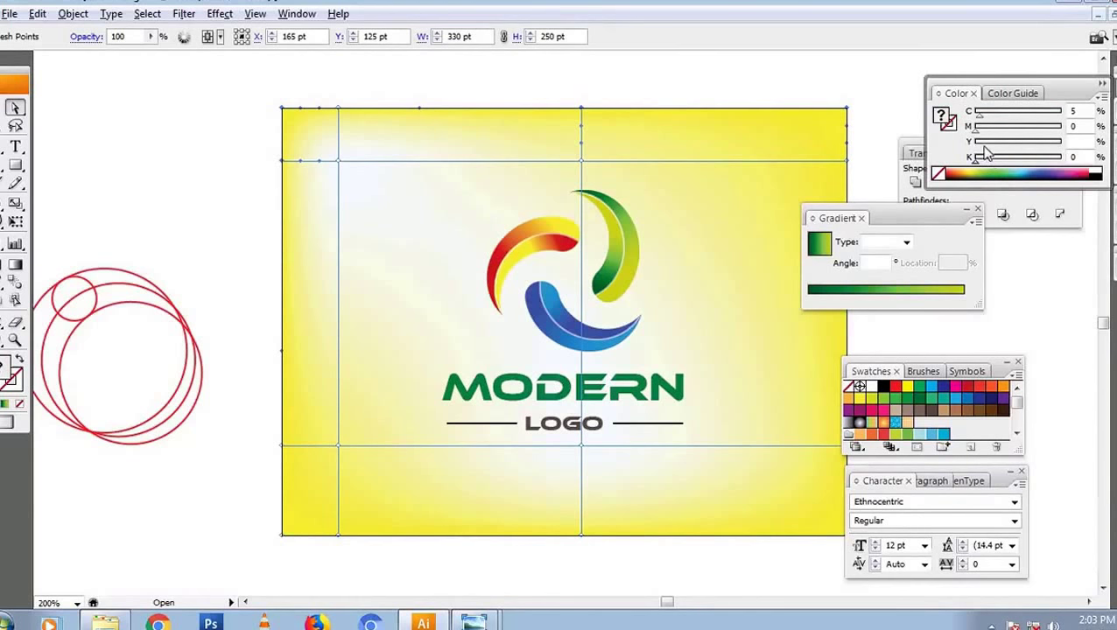
click(952, 152)
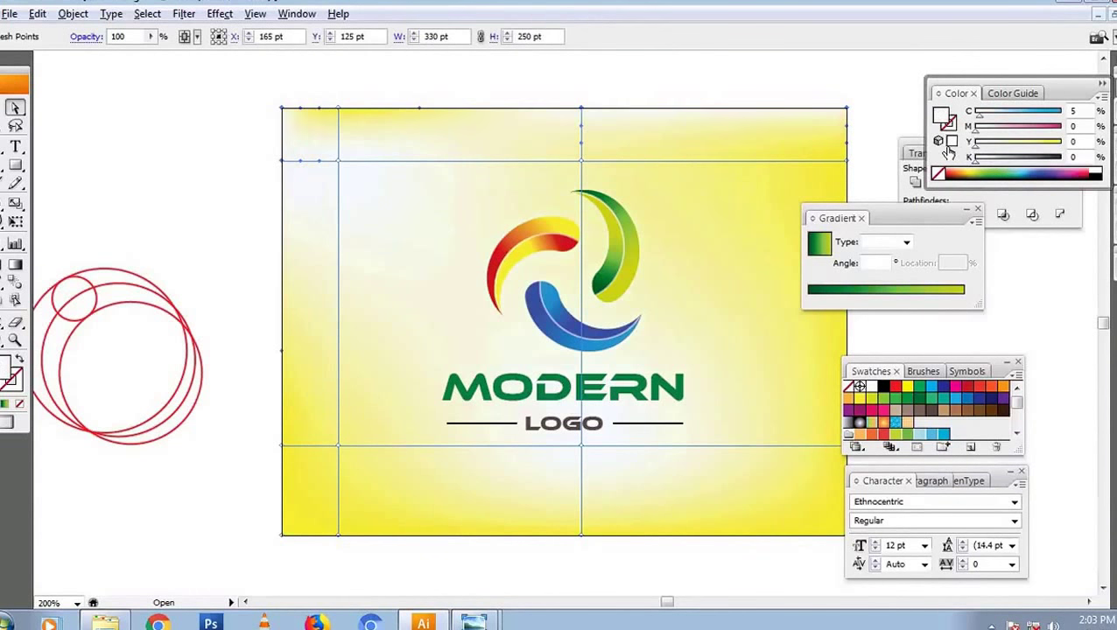
click(1059, 147)
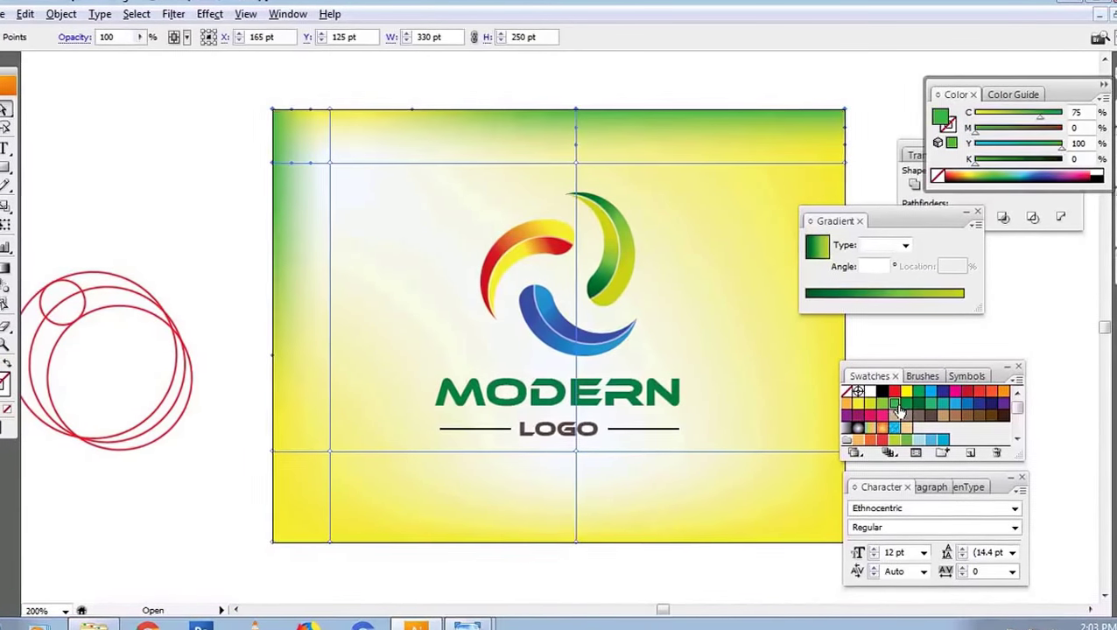
click(882, 403)
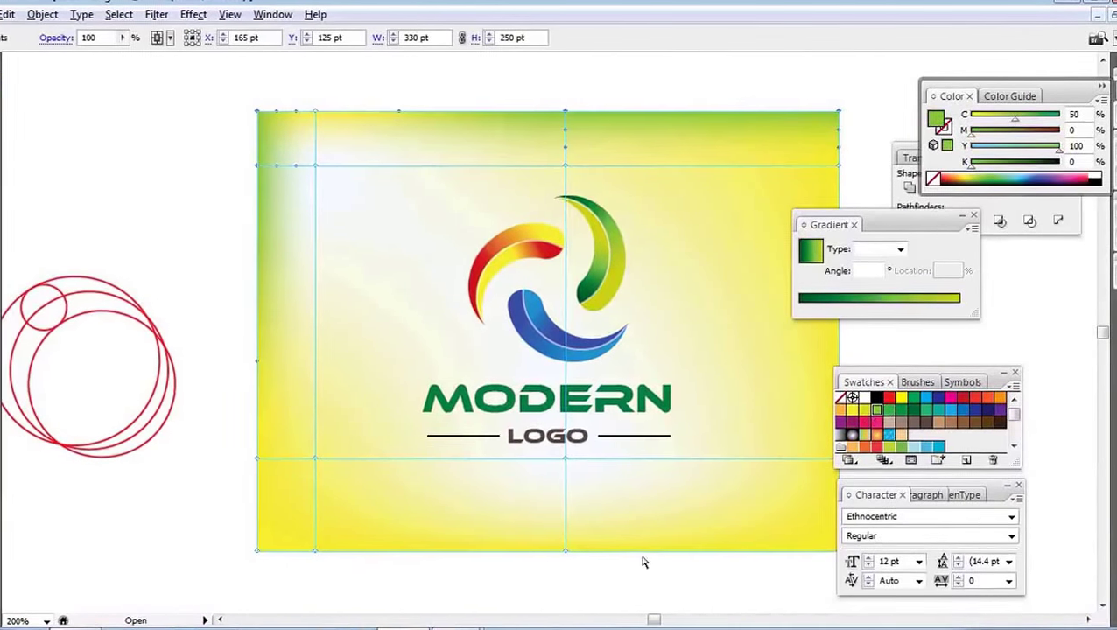
click(644, 561)
drag(618, 543, 521, 579)
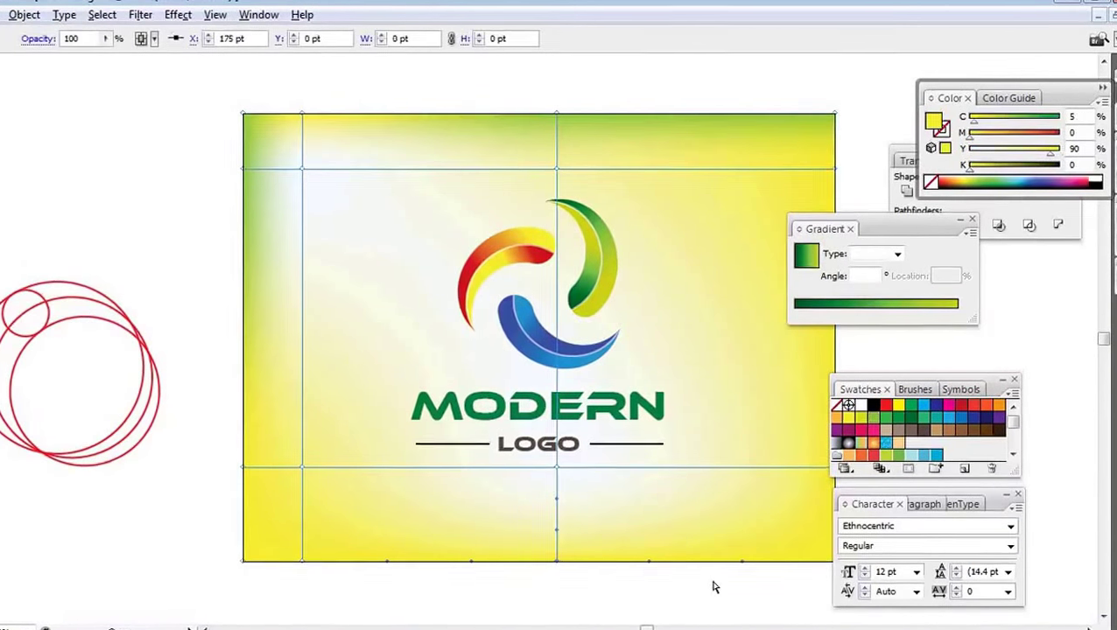
key(Tab)
drag(870, 564, 821, 539)
key(Tab)
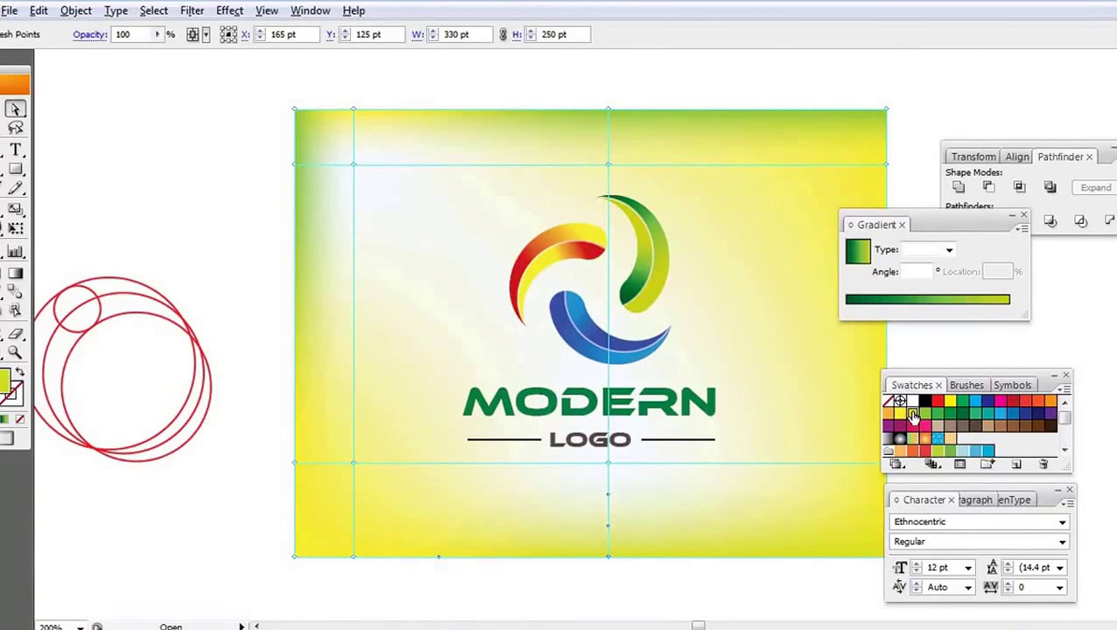
click(599, 84)
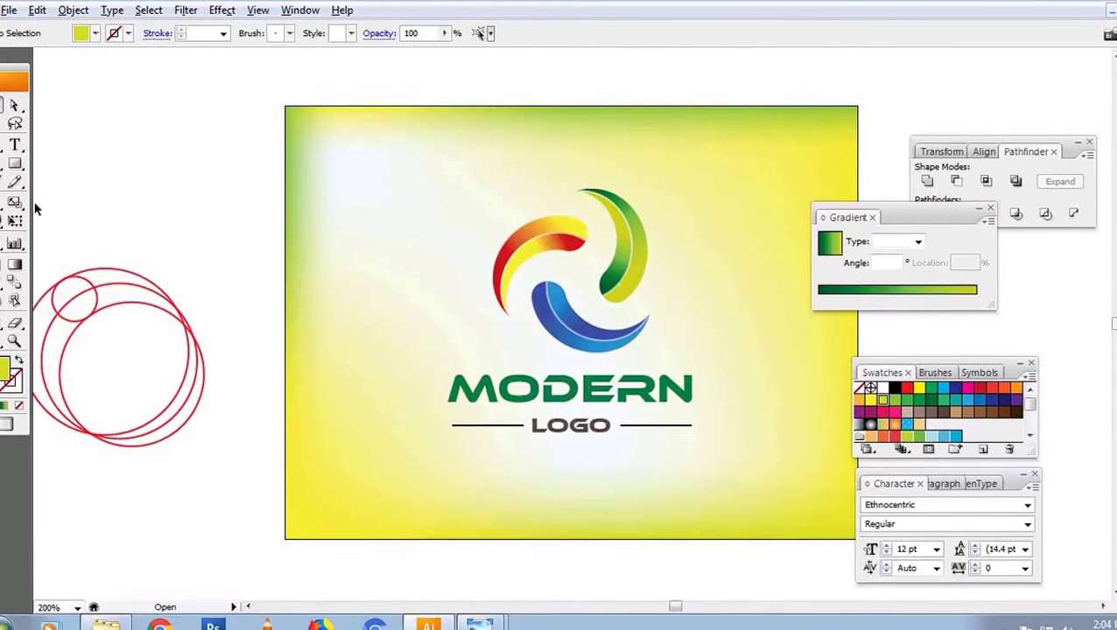
Draw a 65.5 pt yellow-green circle with the Ellipse tool and place it under MODERN.
drag(15, 163, 54, 204)
drag(159, 194, 273, 300)
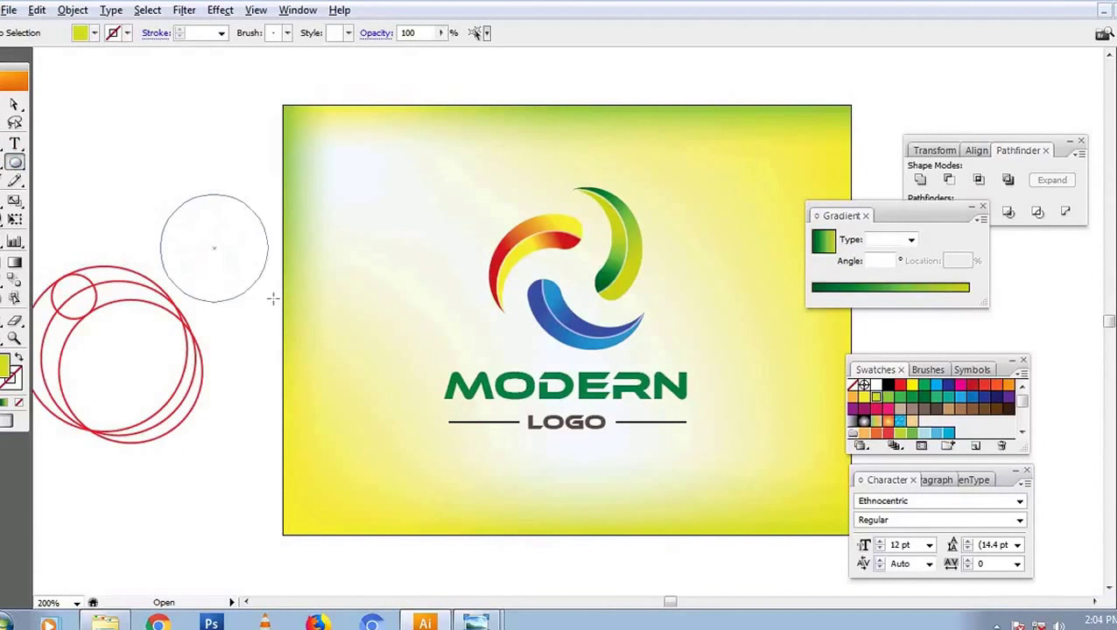
drag(235, 211, 604, 402)
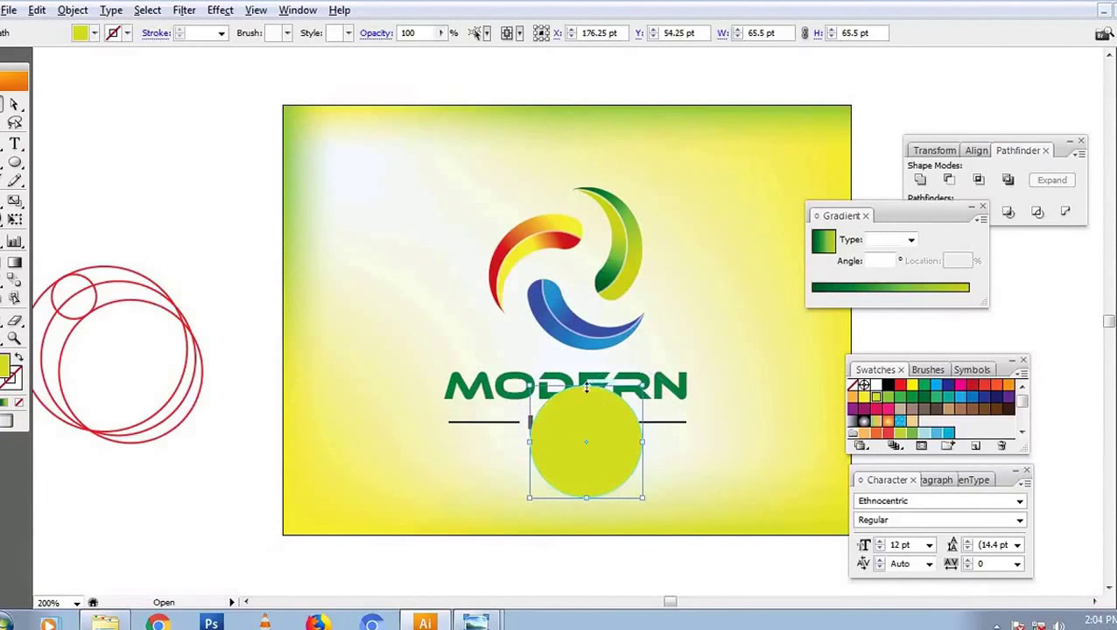
drag(586, 386, 591, 431)
key(ctrl+z)
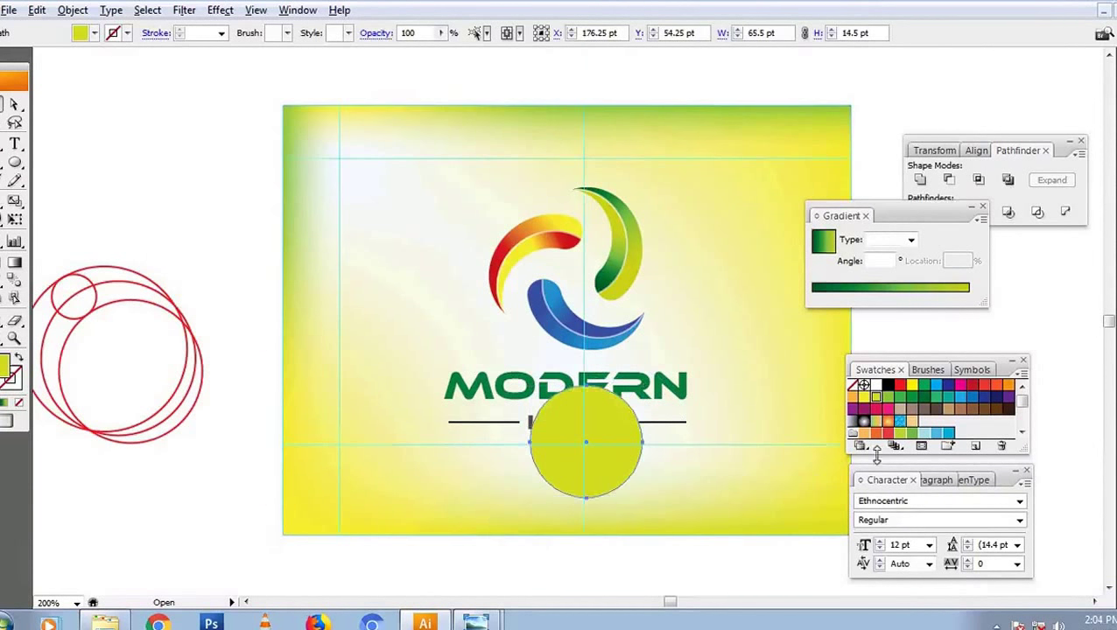
Apply a two-stop gradient to the circle with grey K47 and white stops.
click(893, 298)
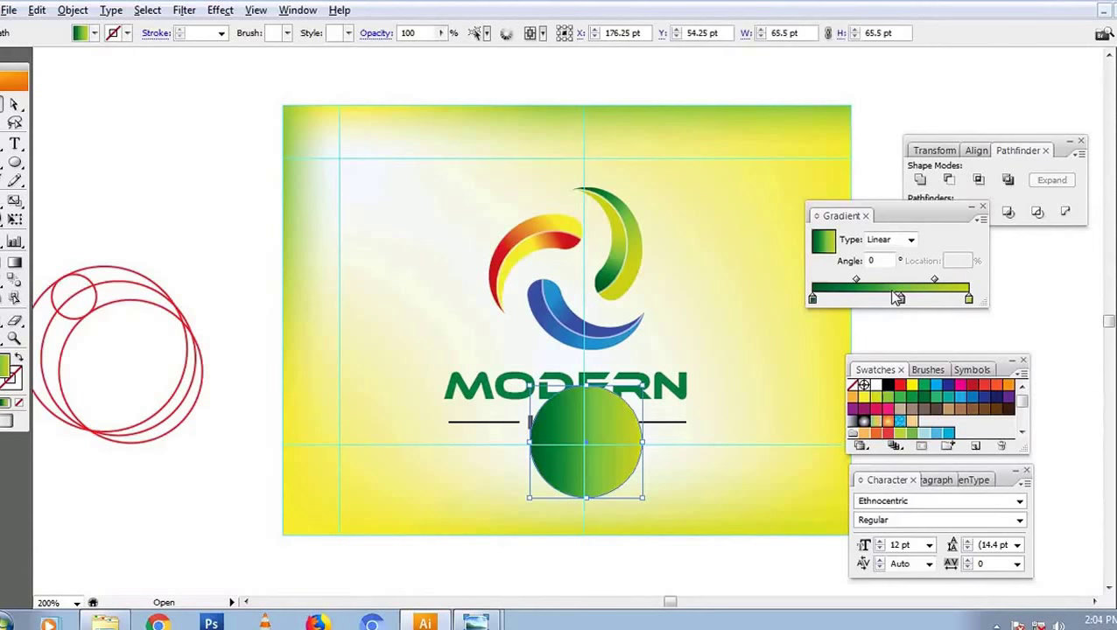
click(968, 299)
drag(901, 299, 902, 332)
click(968, 299)
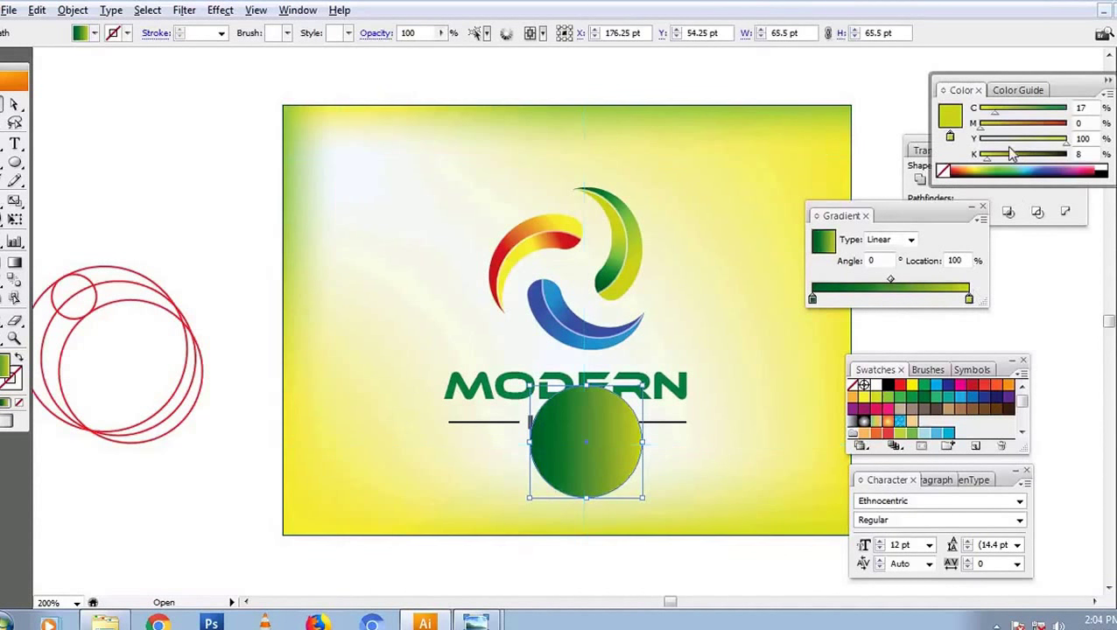
mouse_move(995, 111)
mouse_down()
mouse_move(1010, 112)
mouse_move(980, 110)
mouse_up()
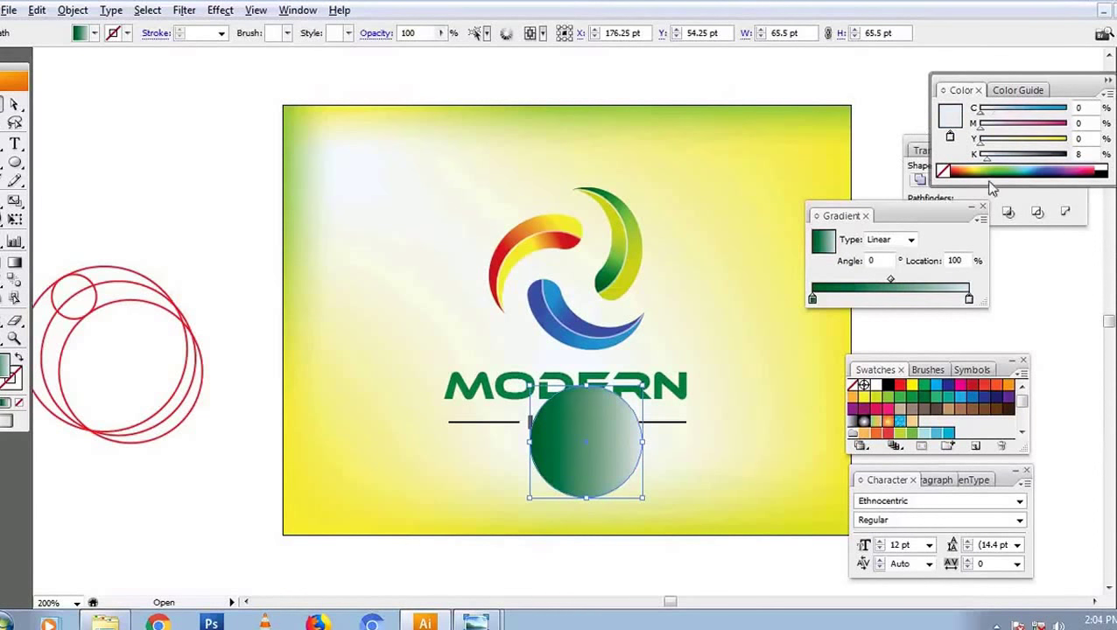
drag(1001, 164, 1022, 163)
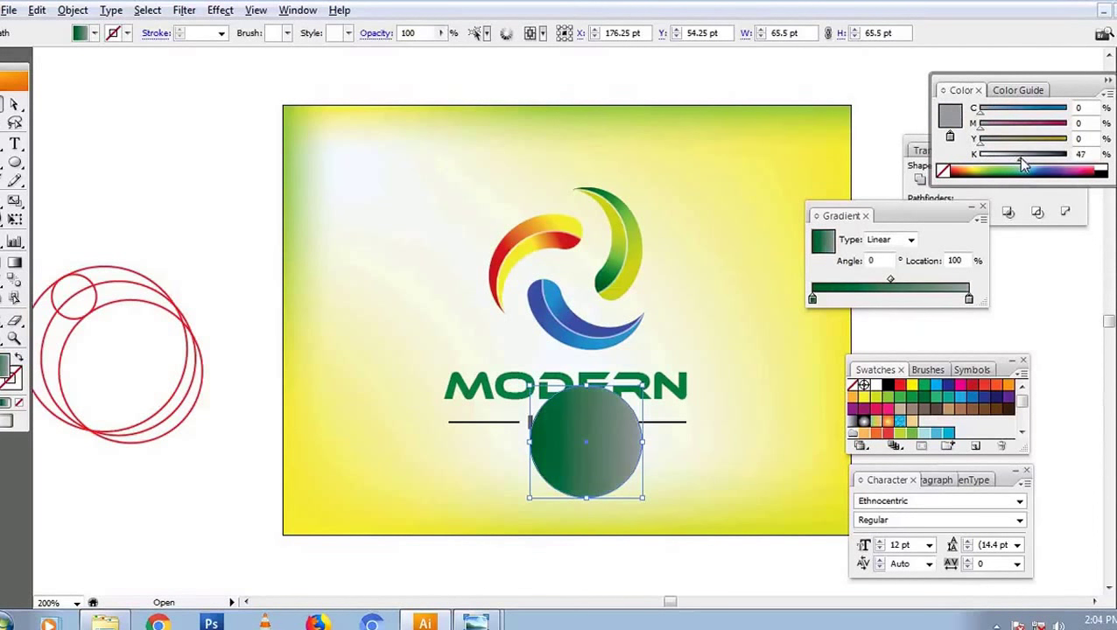
click(811, 298)
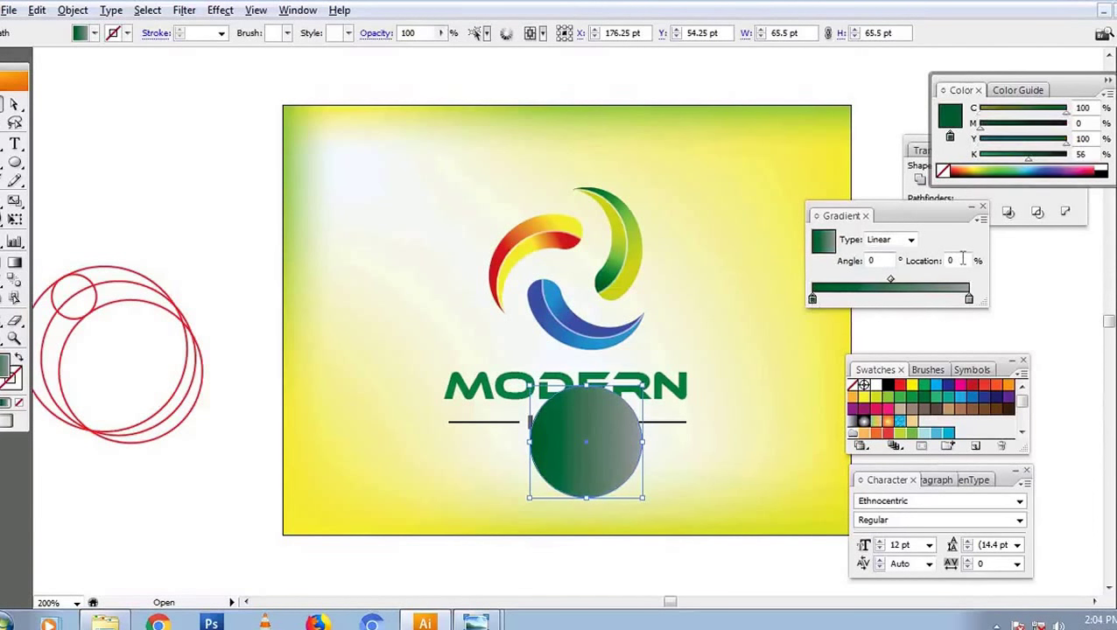
drag(989, 163, 979, 159)
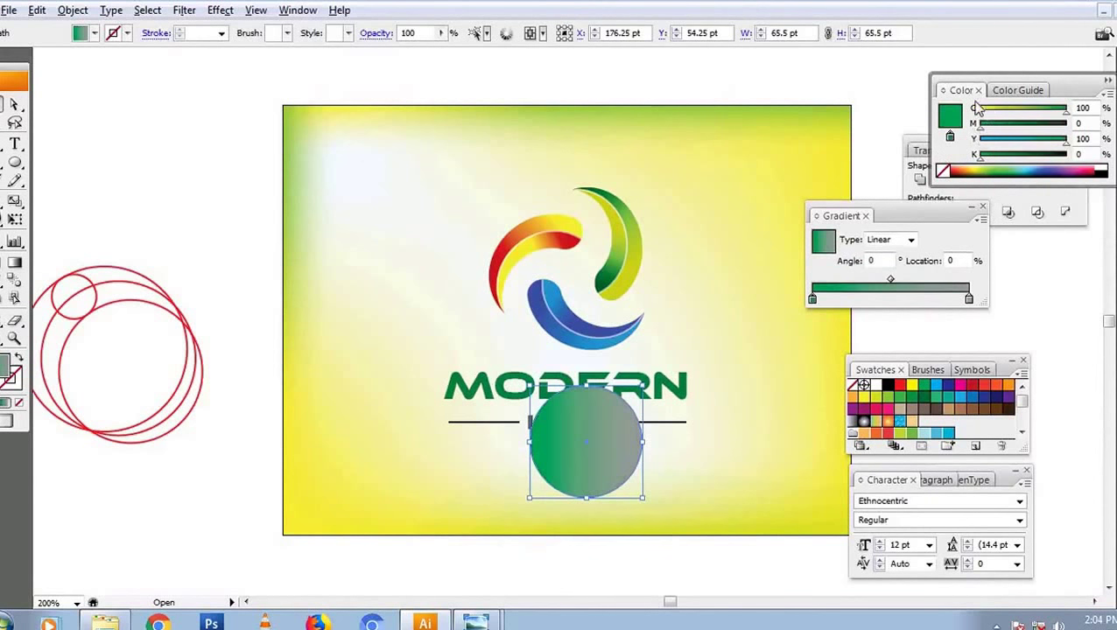
click(981, 109)
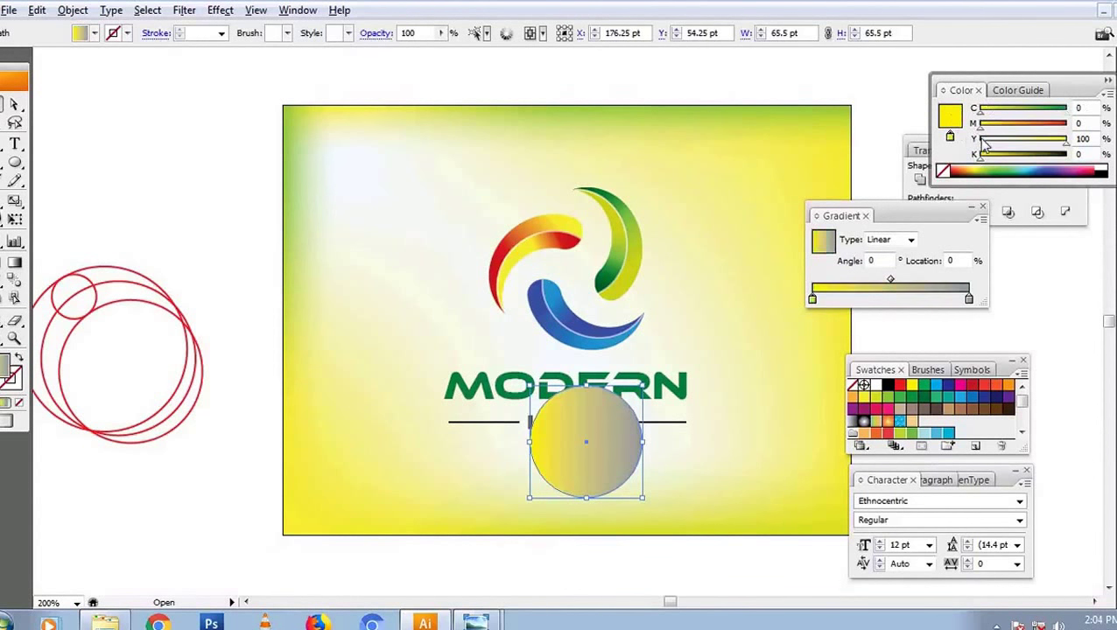
click(980, 139)
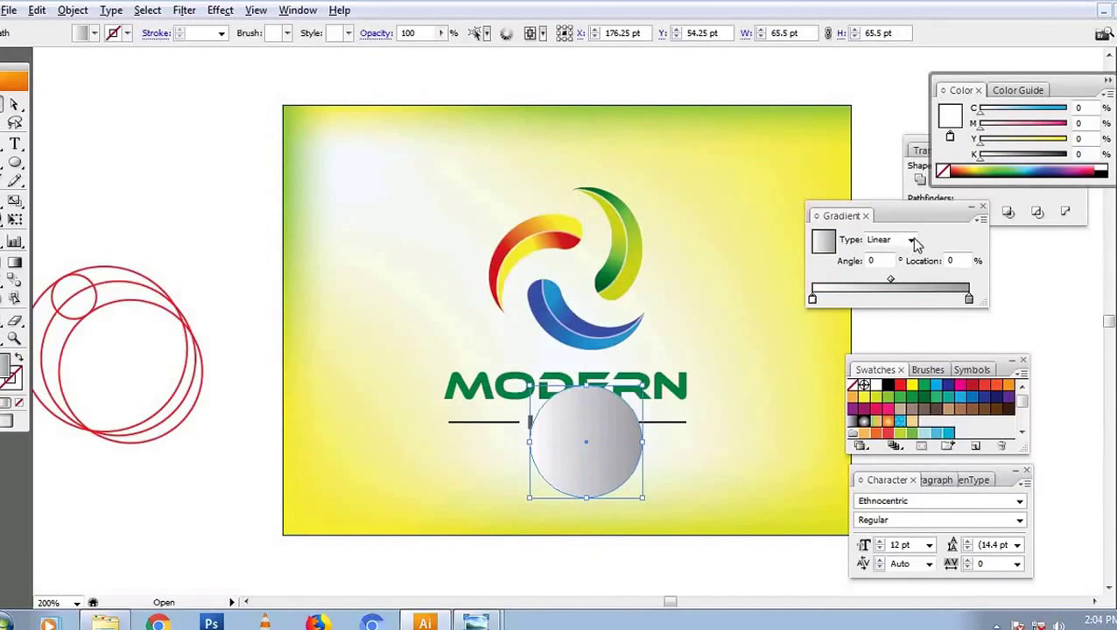
Make the gradient radial with grey at the centre and white edge at about 70%.
click(911, 239)
click(889, 256)
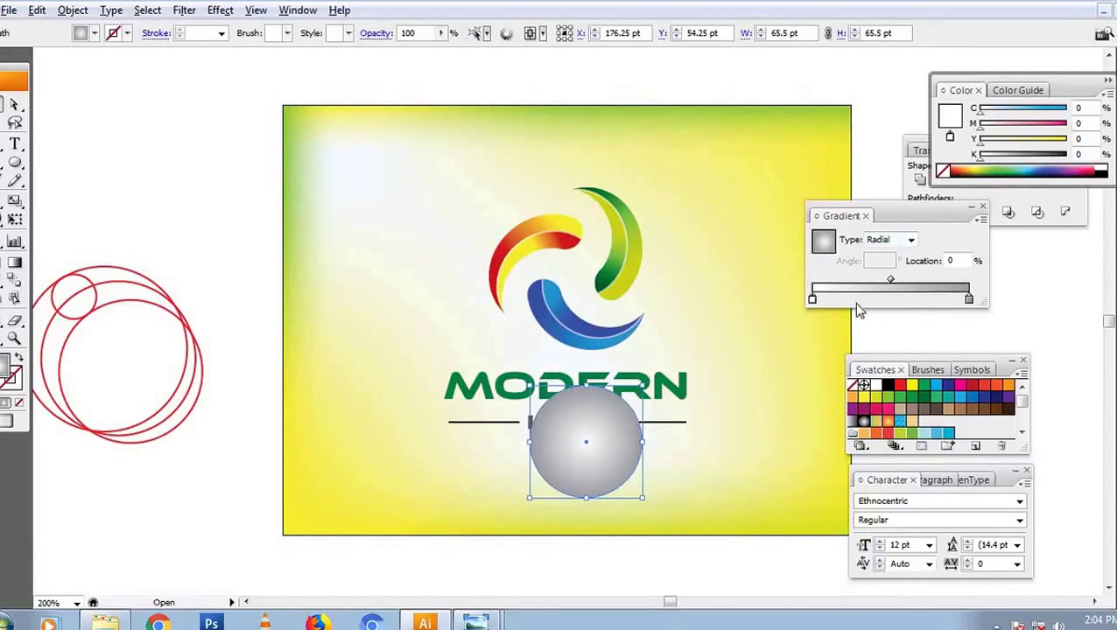
drag(813, 300, 925, 299)
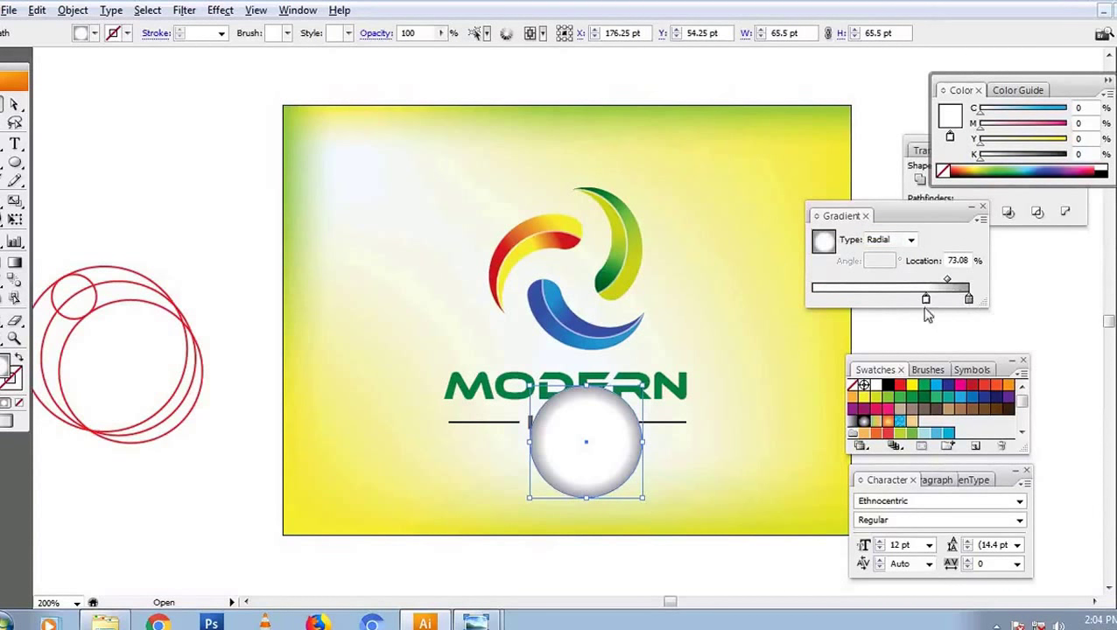
click(814, 300)
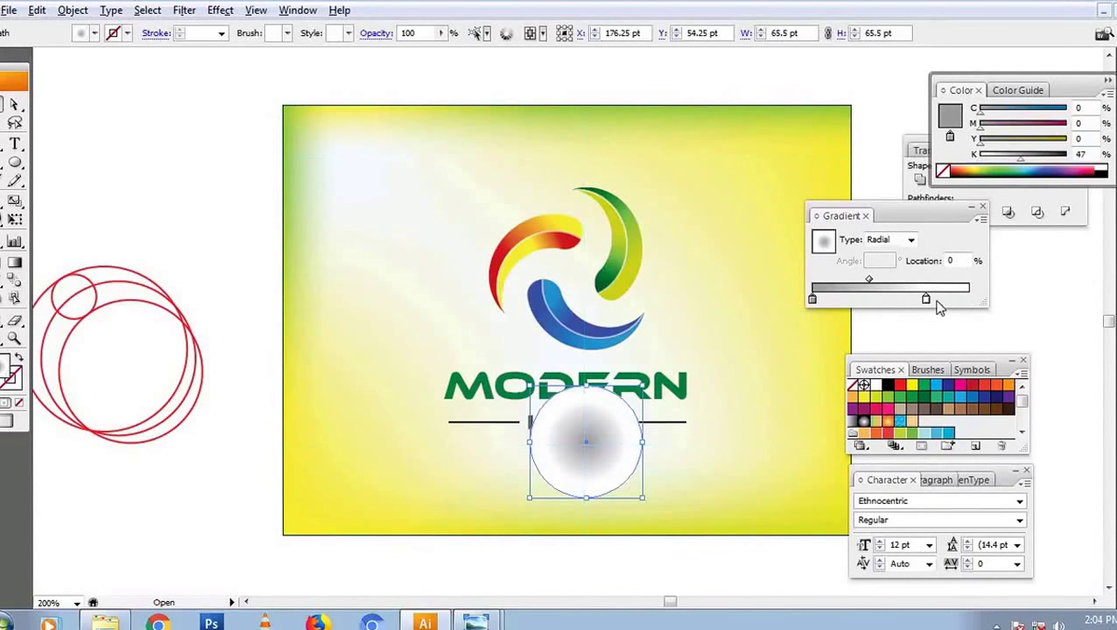
drag(927, 301, 921, 301)
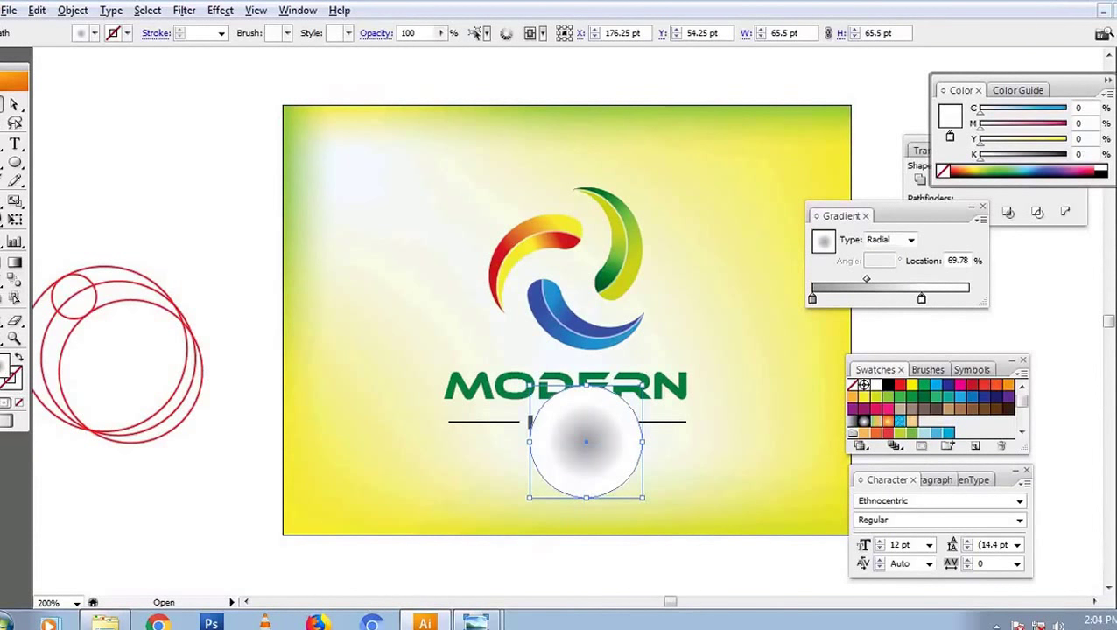
Set the gradient circle to Multiply and flatten it into a wide ellipse beneath LOGO.
key(F6)
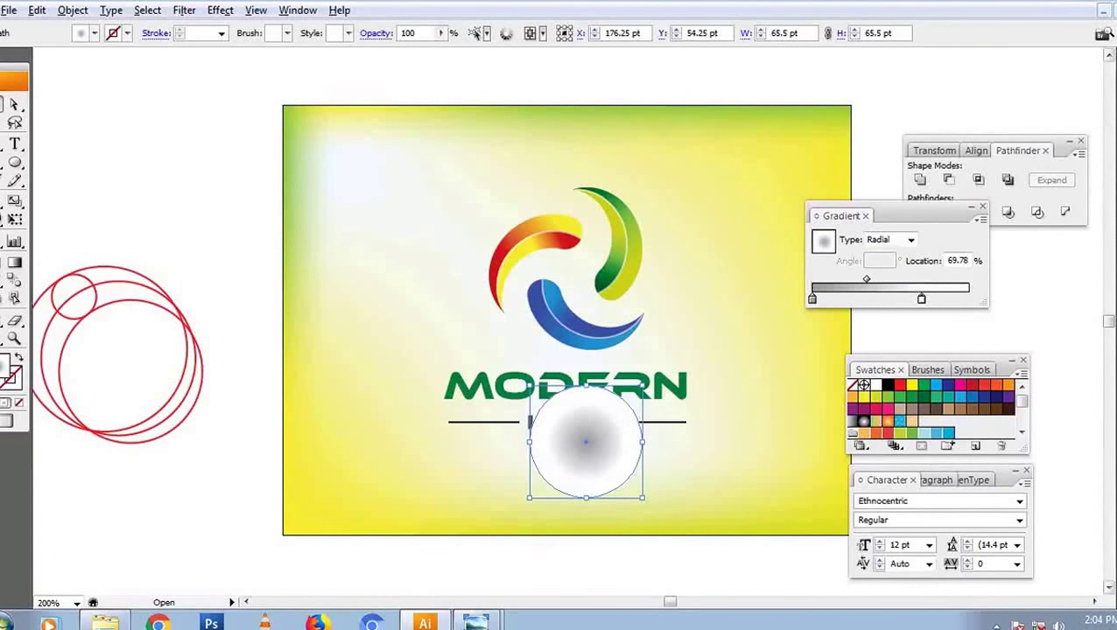
key(shift+ctrl+F10)
click(1008, 171)
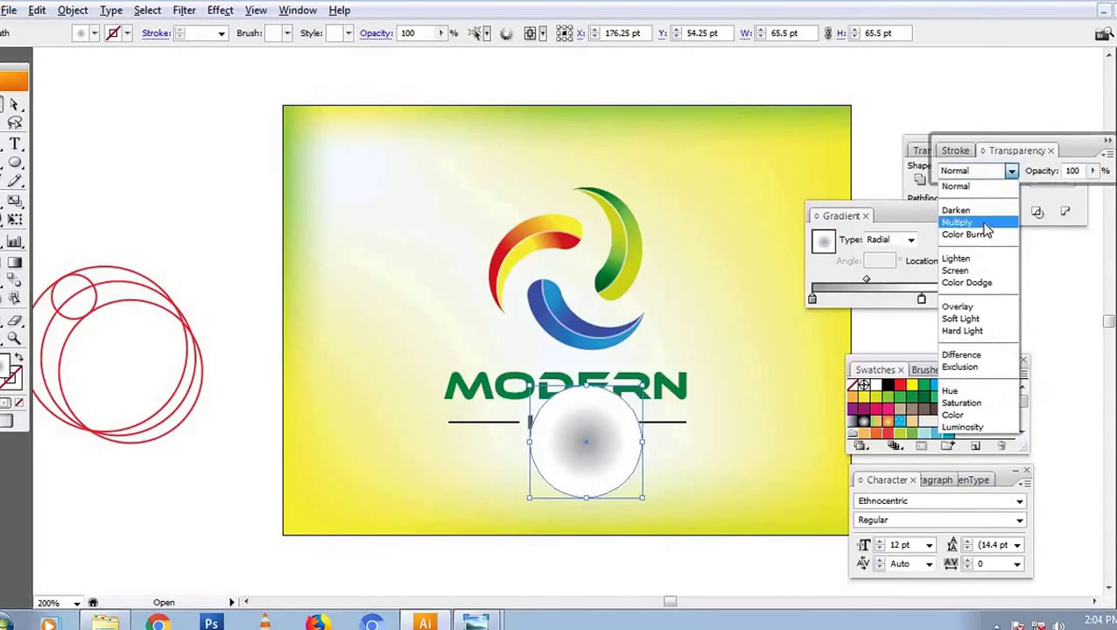
click(984, 226)
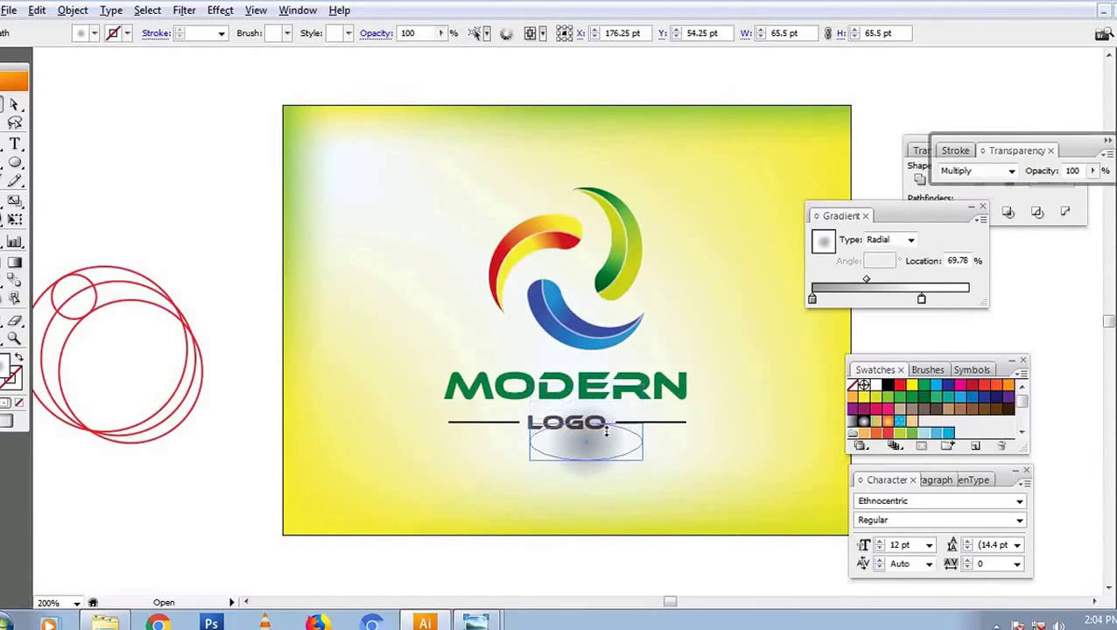
mouse_move(598, 409)
mouse_down()
mouse_move(598, 443)
mouse_move(664, 457)
mouse_up()
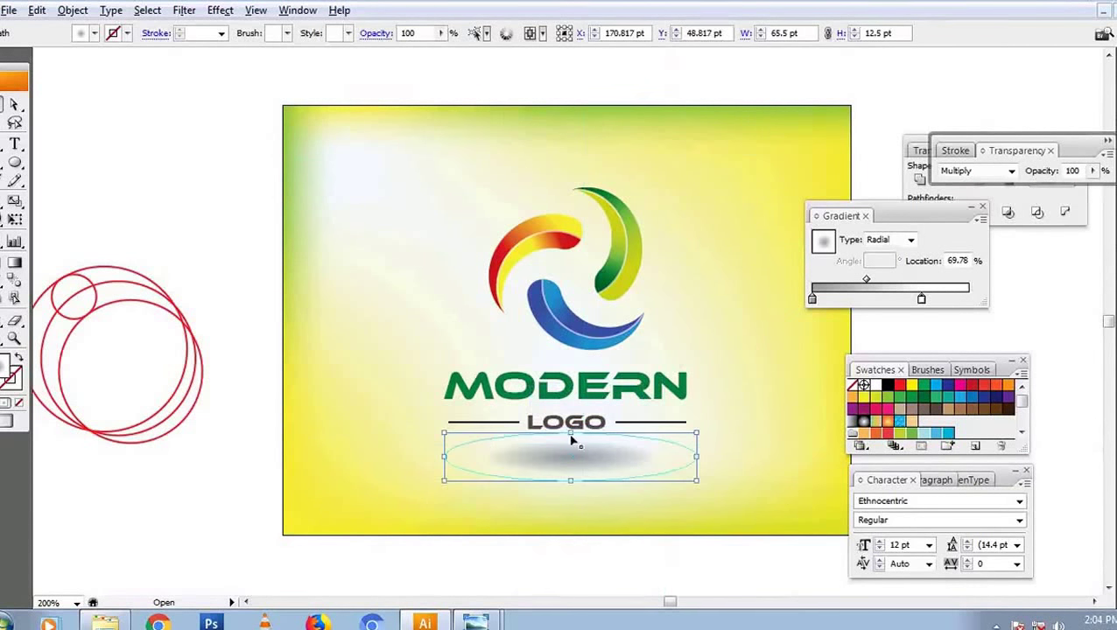
click(219, 471)
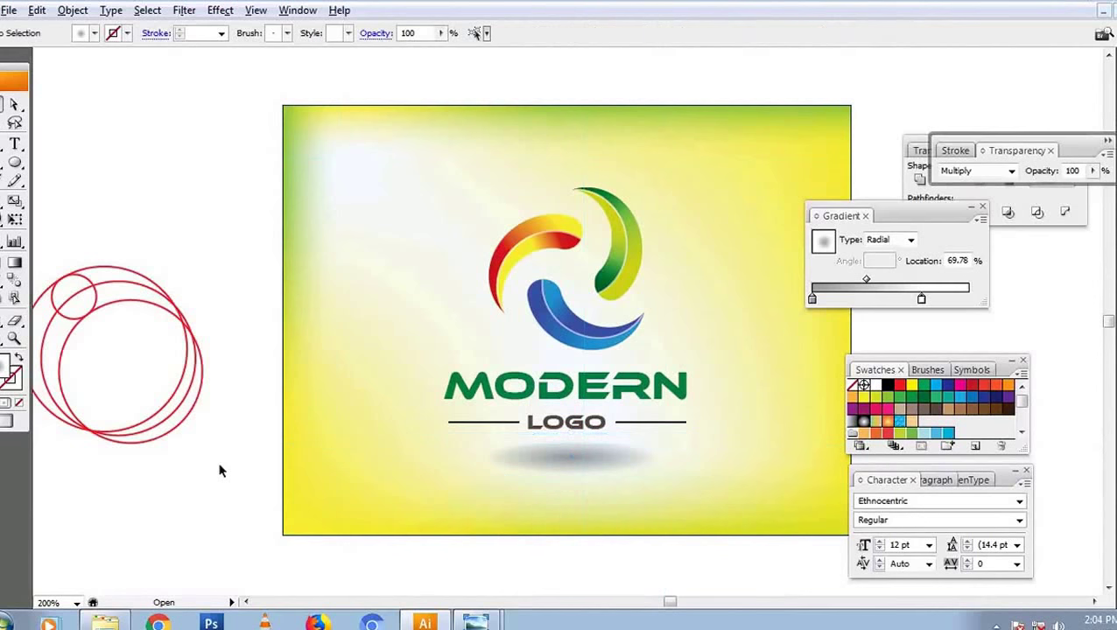
click(606, 446)
Nudge the logo artwork upward, leaving the background in place.
drag(391, 80, 762, 451)
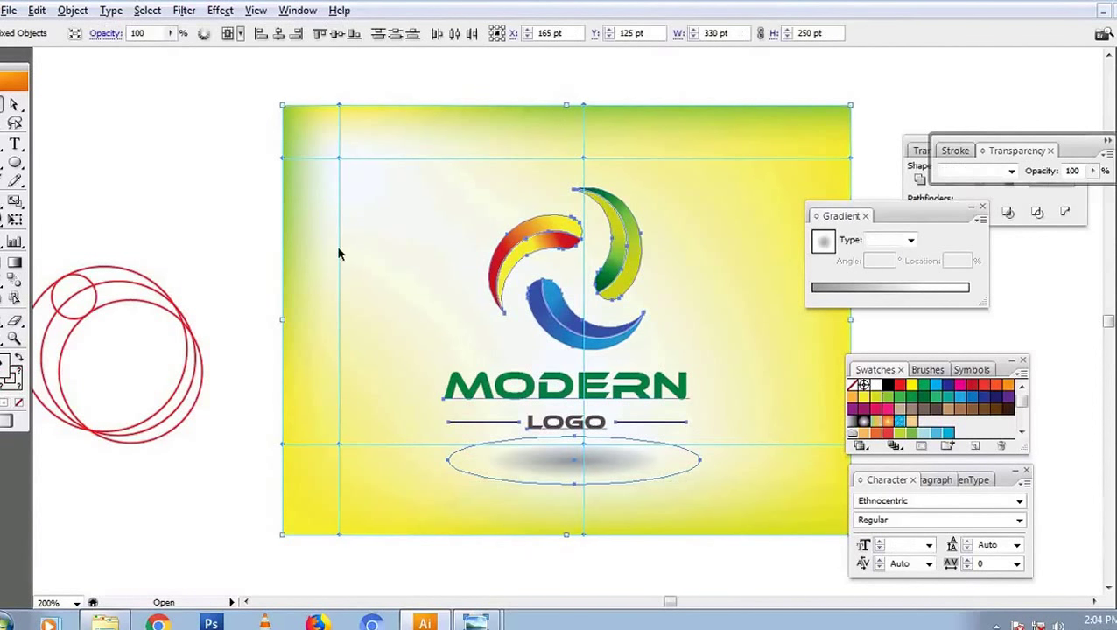
shift+click(378, 279)
key(Up)
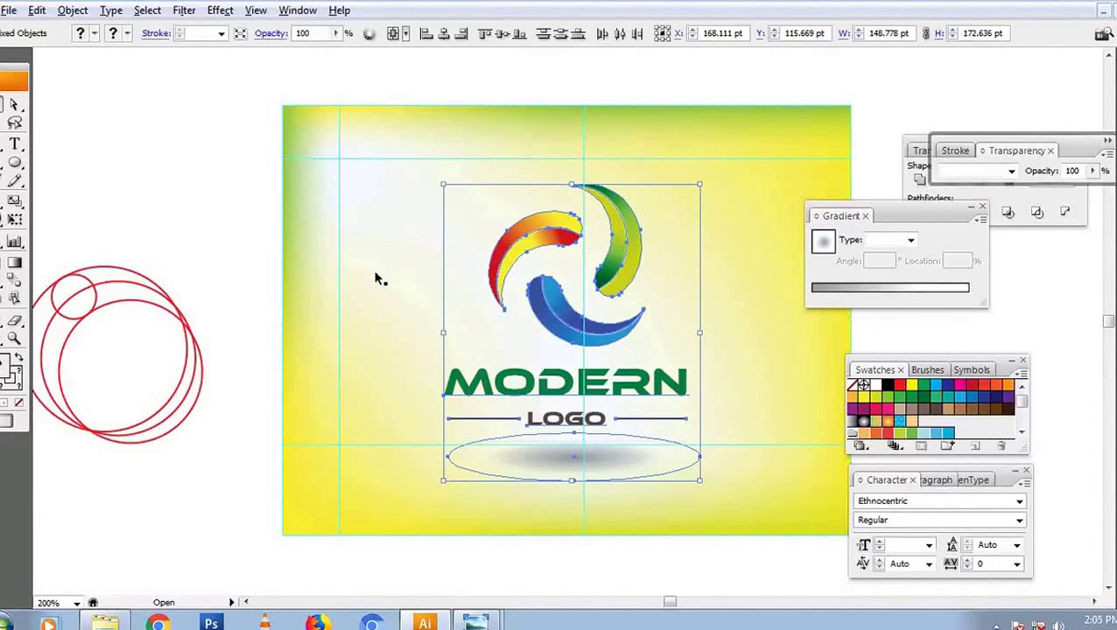
key(Up)
key(Up)
key(ctrl+semicolon)
Shift the shadow ellipse slightly right and down under LOGO, then deselect everything.
click(577, 452)
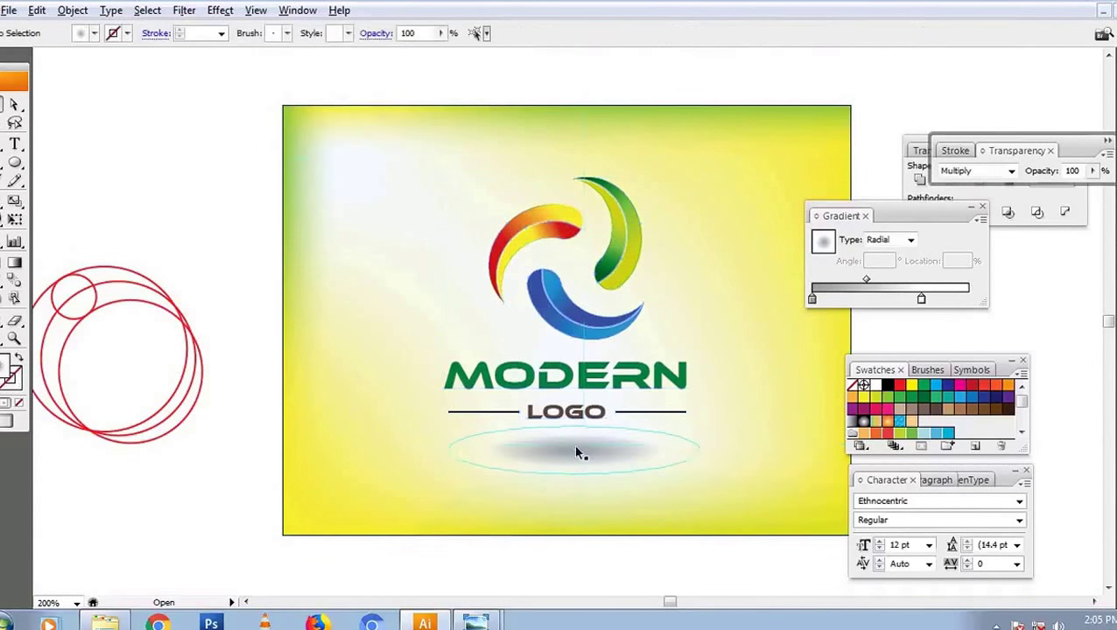
drag(596, 458, 578, 441)
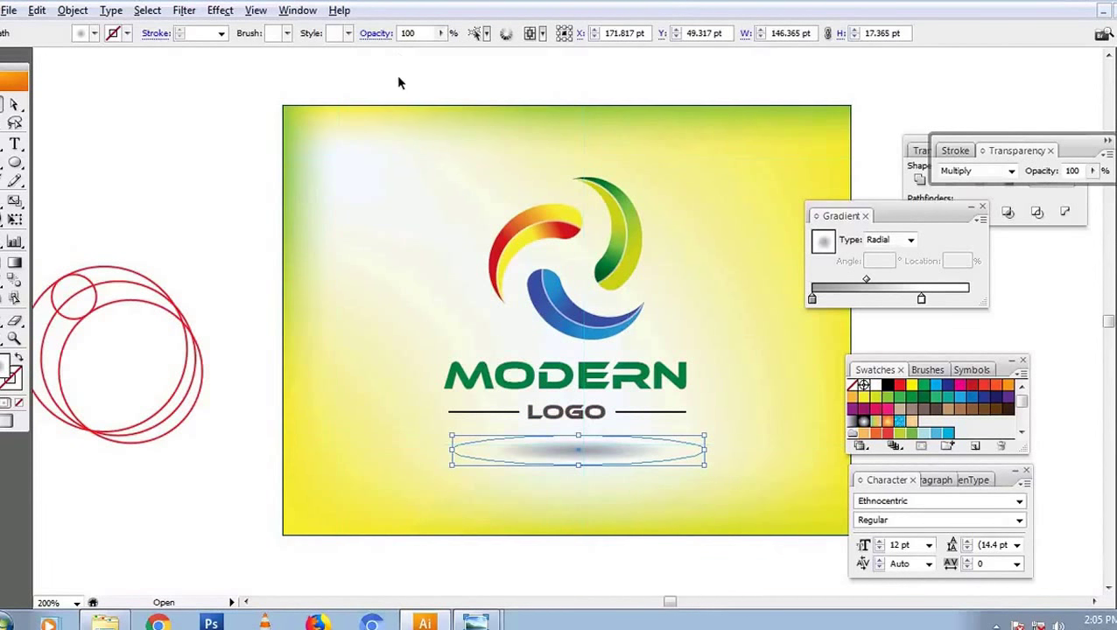
key(ctrl+a)
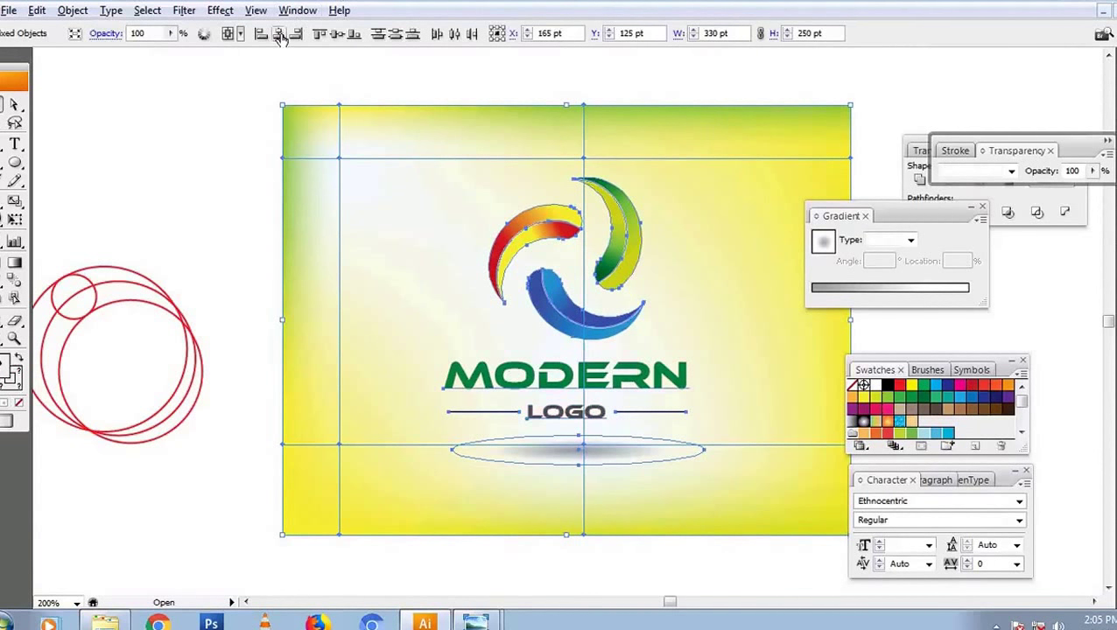
click(201, 185)
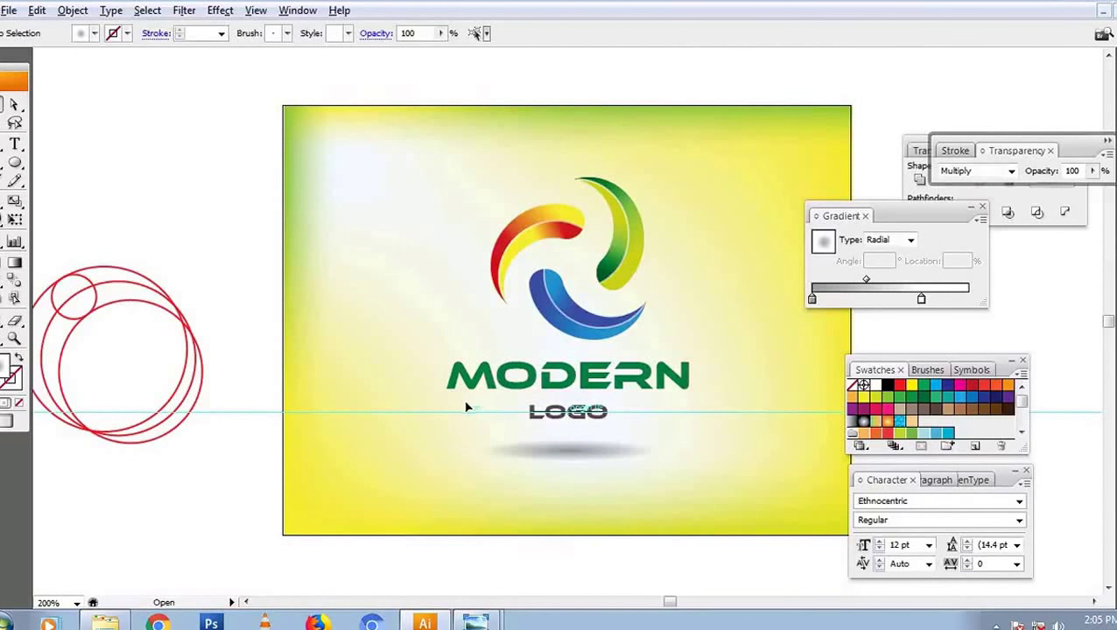
Draw a short horizontal line left of LOGO and Alt-drag a copy to its right.
drag(431, 411, 504, 412)
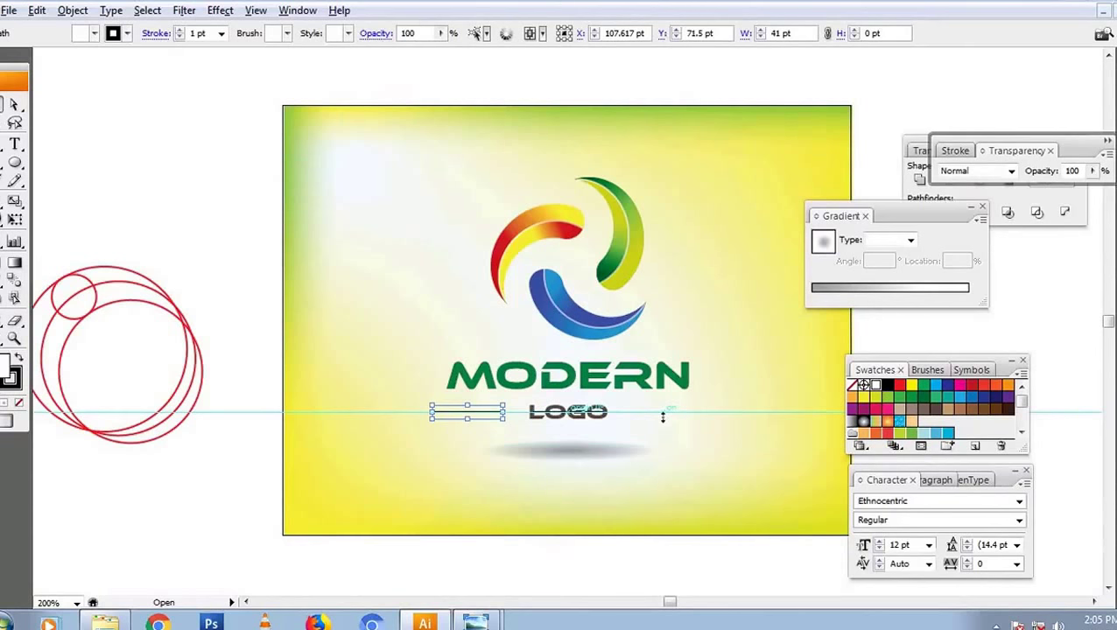
drag(666, 421, 693, 442)
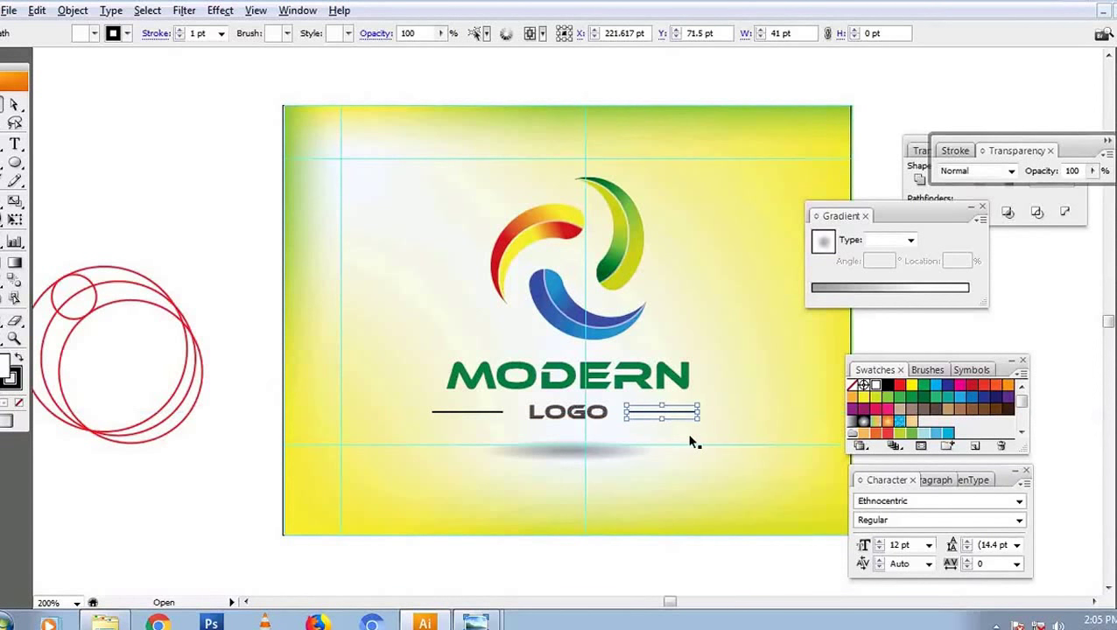
key(Left)
key(Left)
key(ctrl+semicolon)
Nudge and resize both lines around LOGO, then fill MODERN with blue.
shift+click(495, 414)
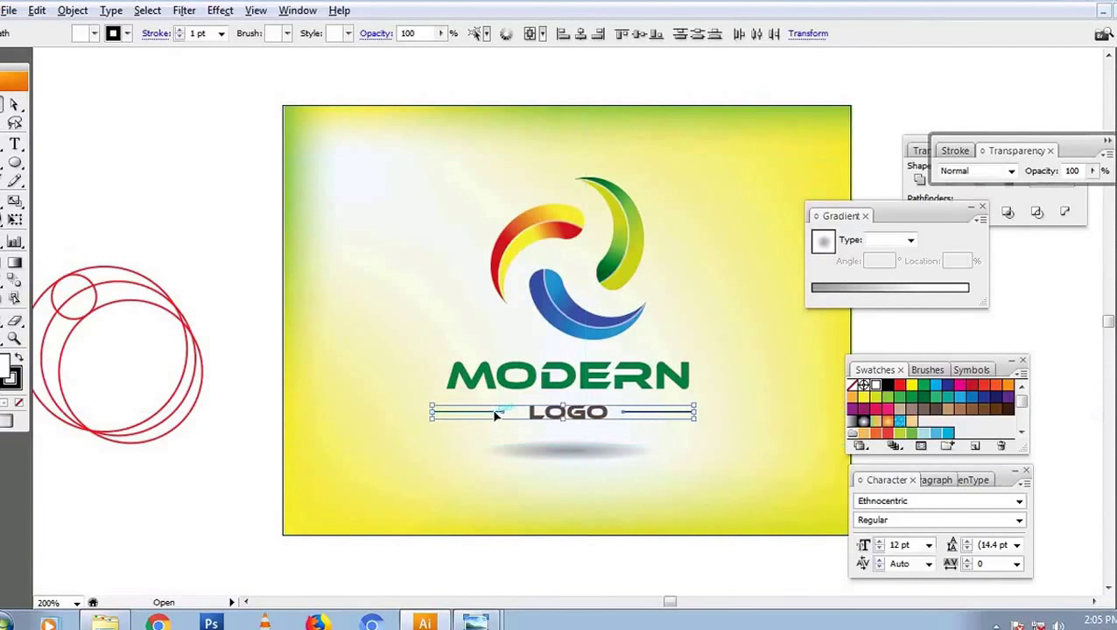
key(Right)
key(Right)
key(Right)
key(Right)
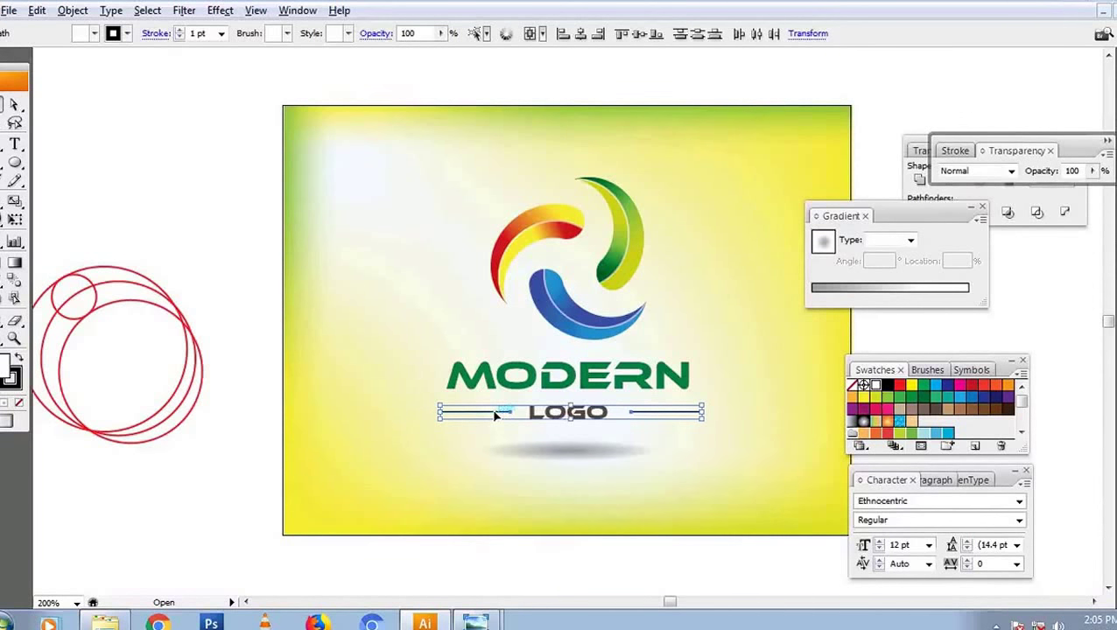
key(ctrl+semicolon)
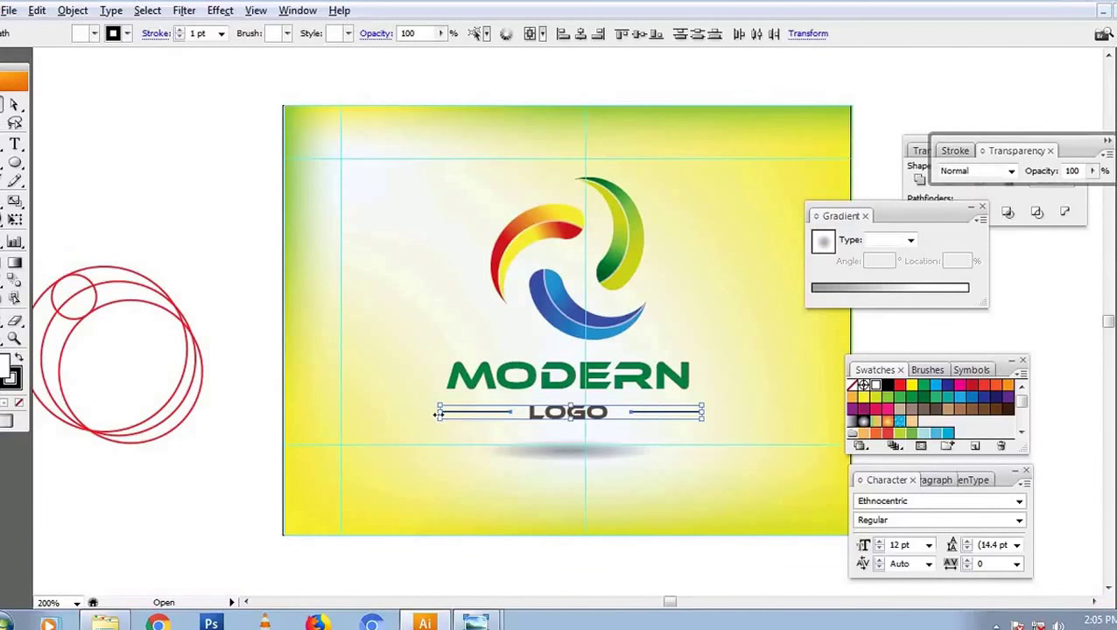
key(ctrl+semicolon)
drag(438, 414, 444, 413)
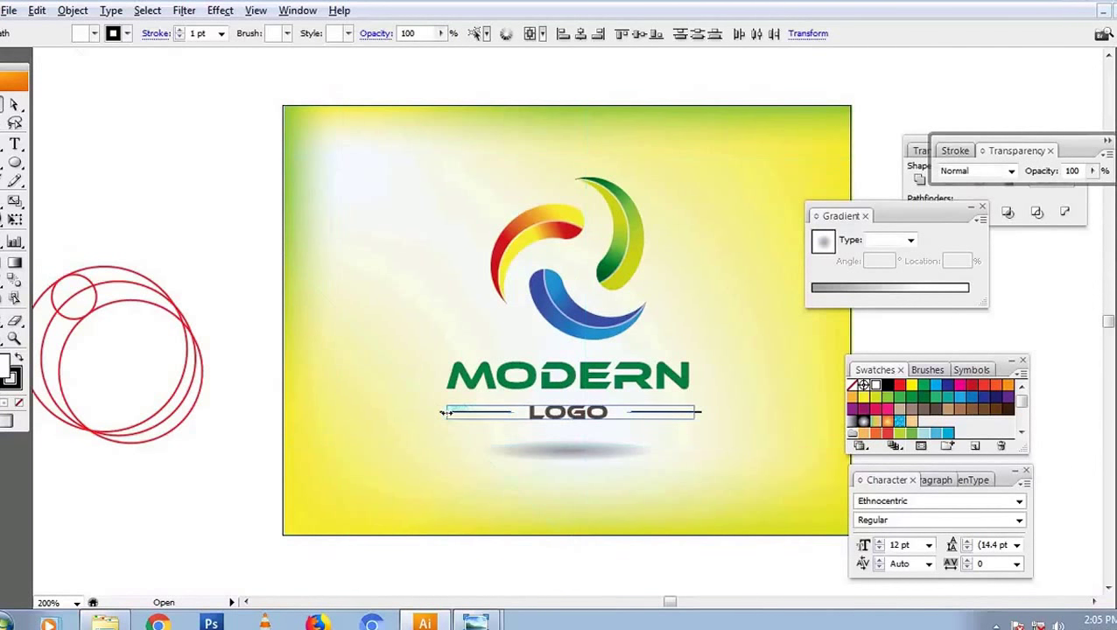
click(512, 375)
click(536, 302)
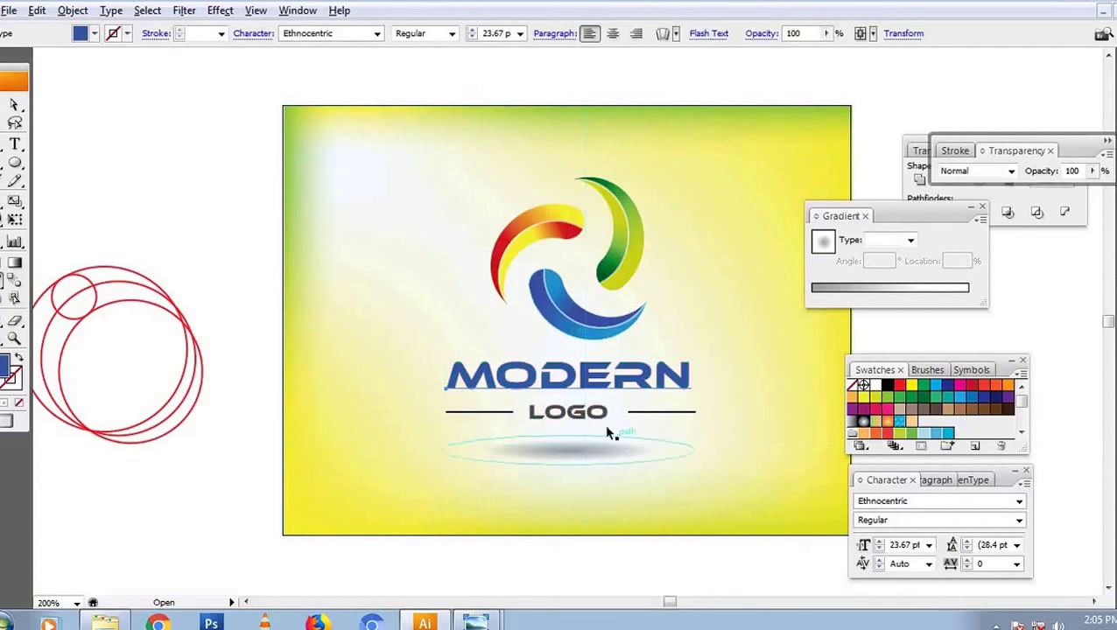
Enlarge the gray shadow ellipse around its centre and nudge it up slightly.
key(v)
click(259, 278)
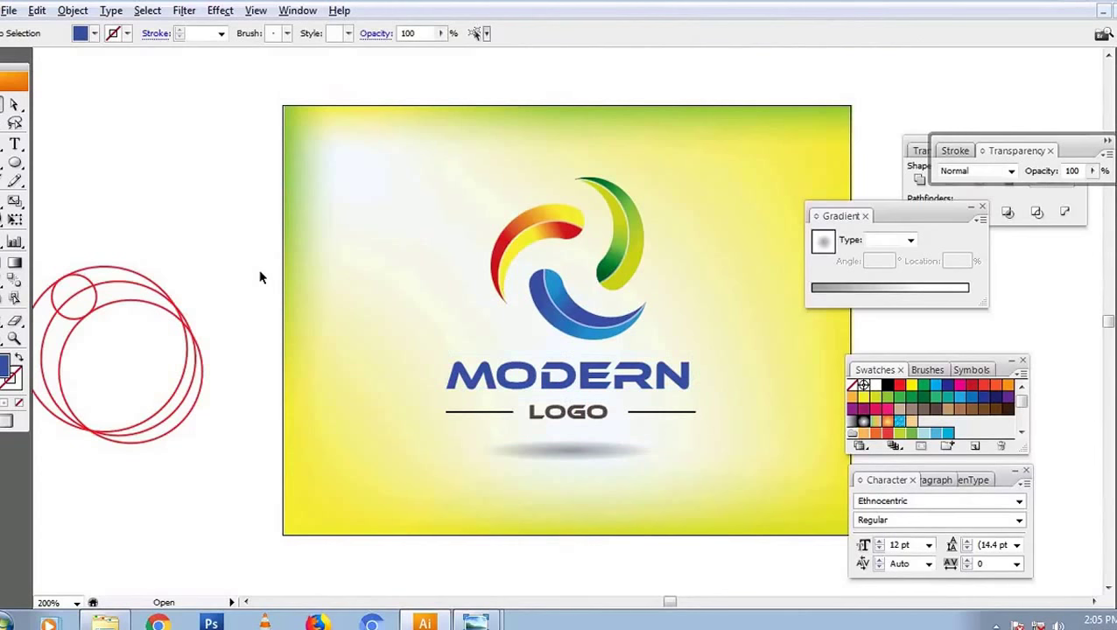
click(350, 180)
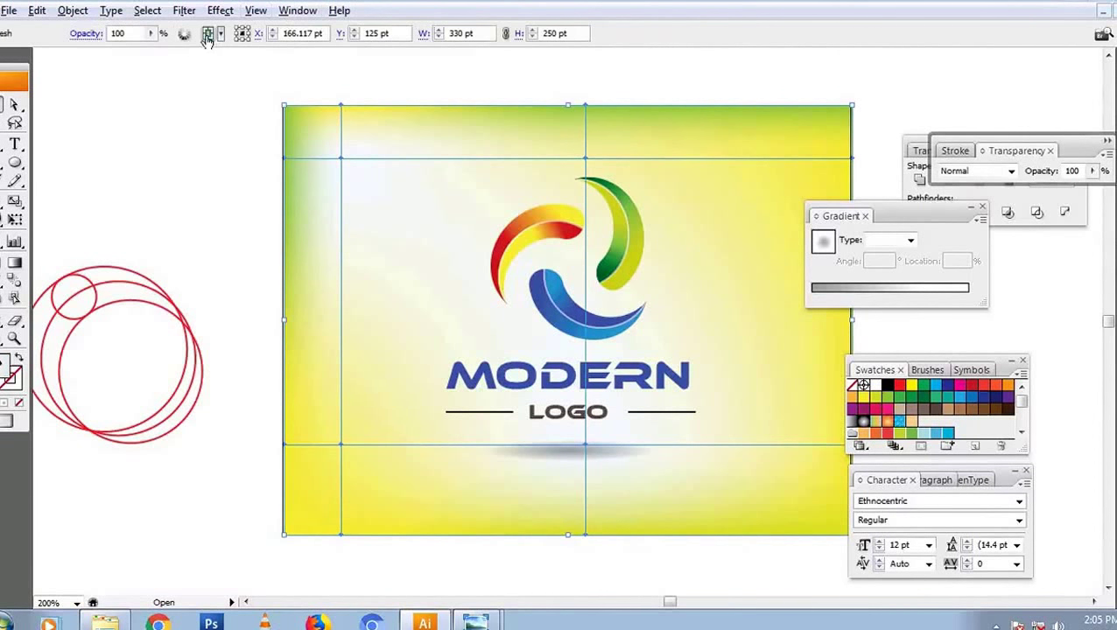
click(214, 166)
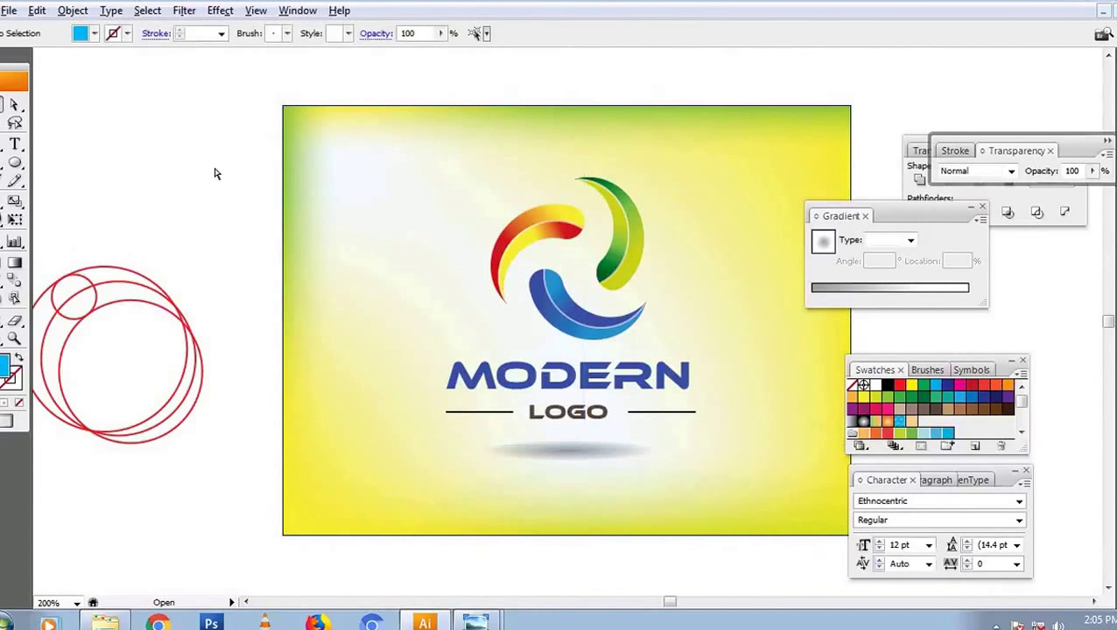
click(636, 455)
drag(718, 447, 724, 457)
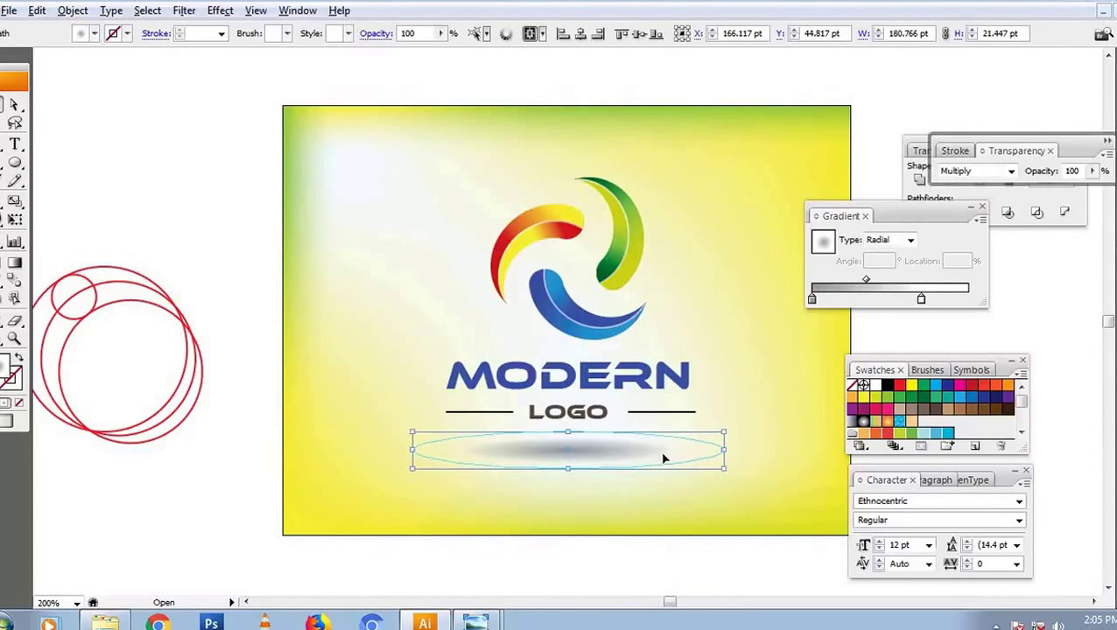
key(Up)
key(Up)
key(Up)
key(Up)
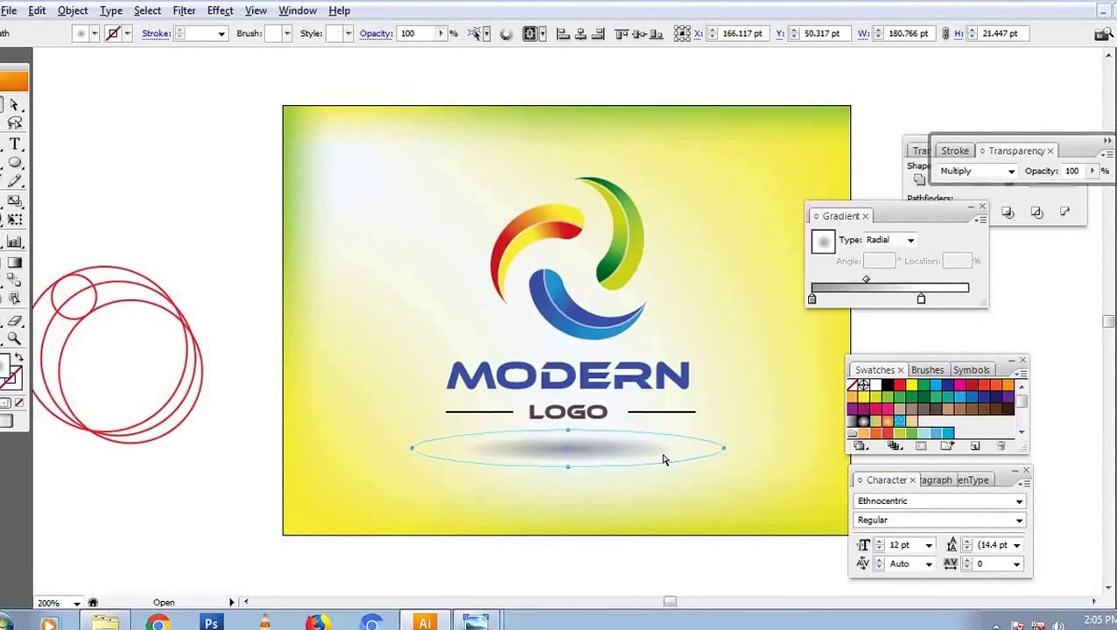
Give MODERN centre paragraph alignment and centre it horizontally on the artboard.
click(675, 389)
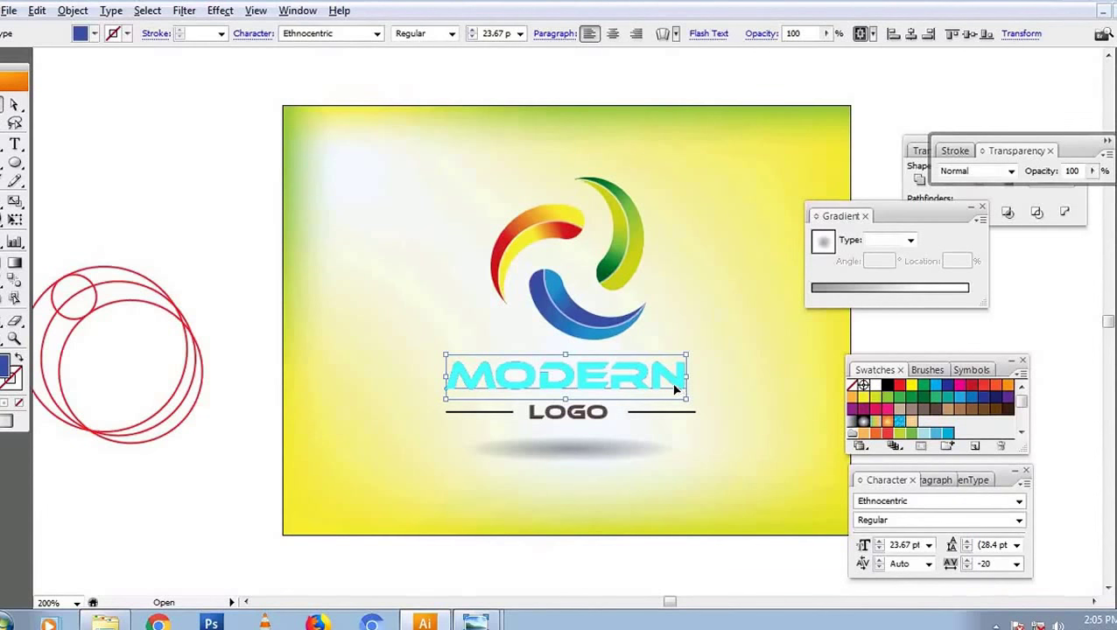
key(ctrl+shift+c)
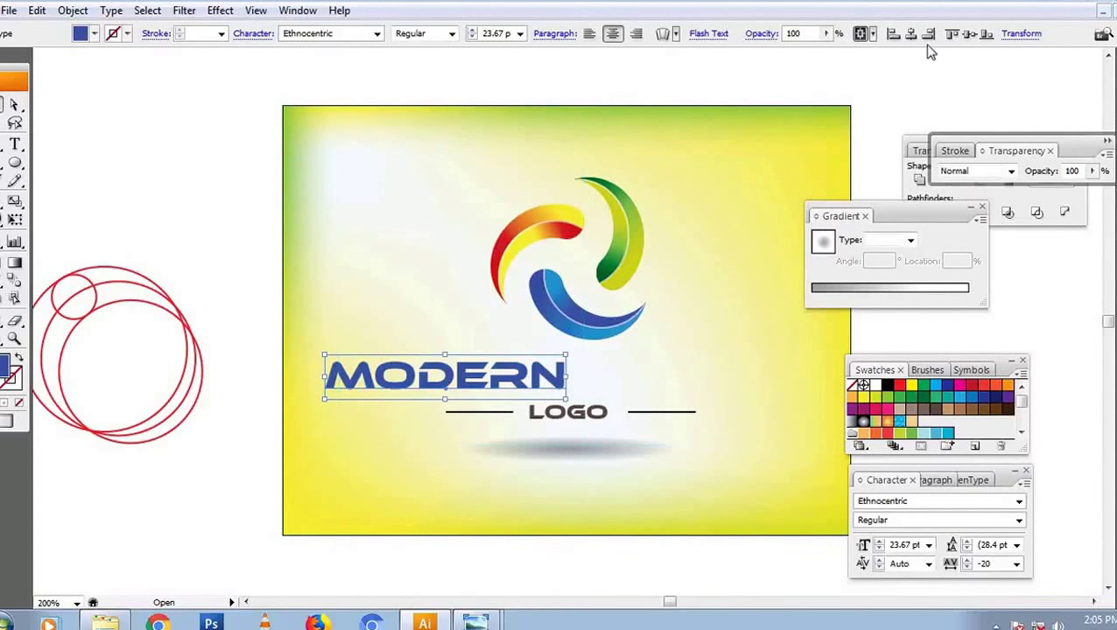
click(910, 33)
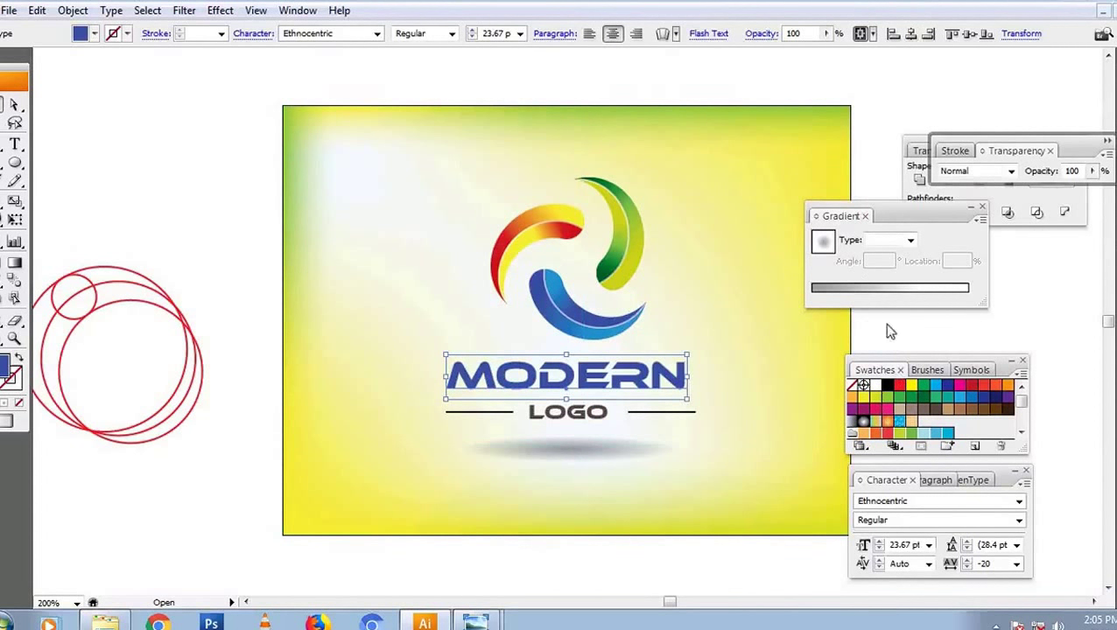
click(881, 119)
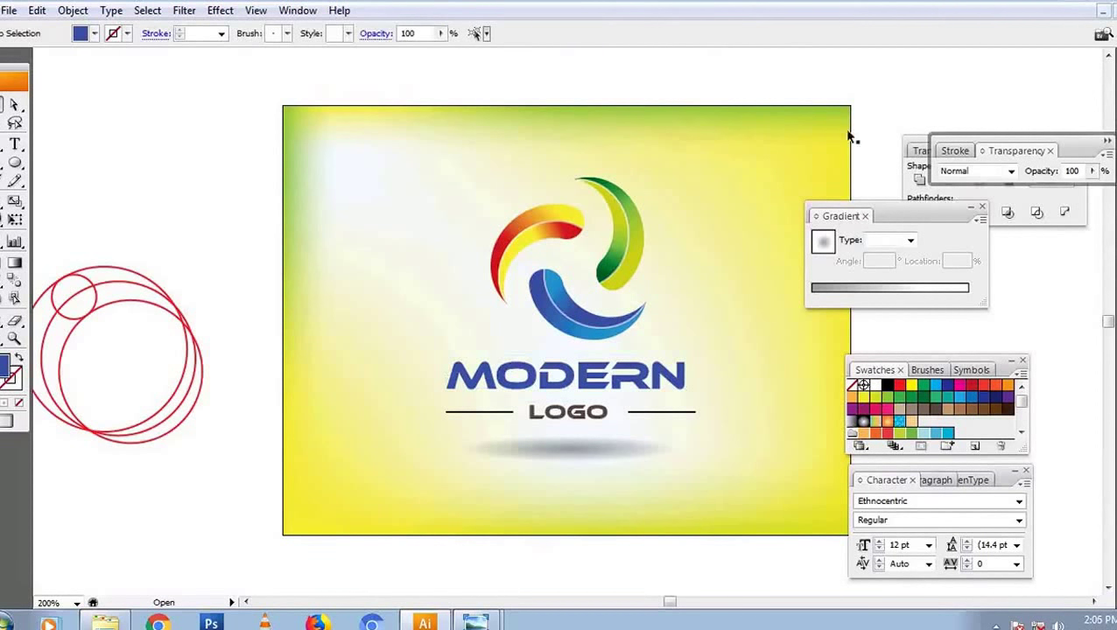
key(ctrl+semicolon)
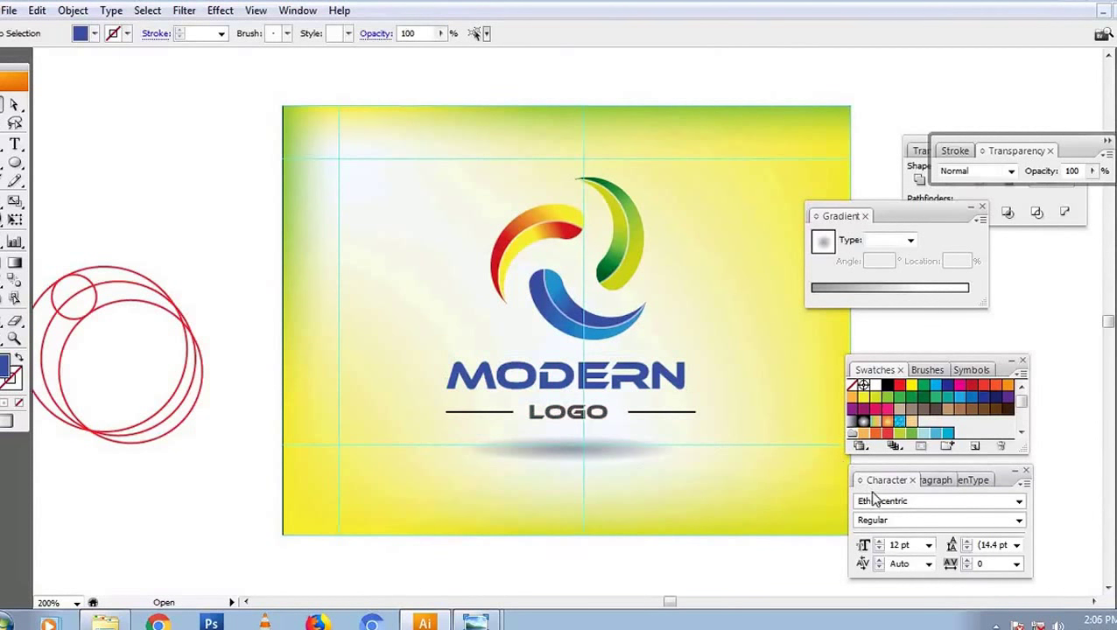
key(ctrl+semicolon)
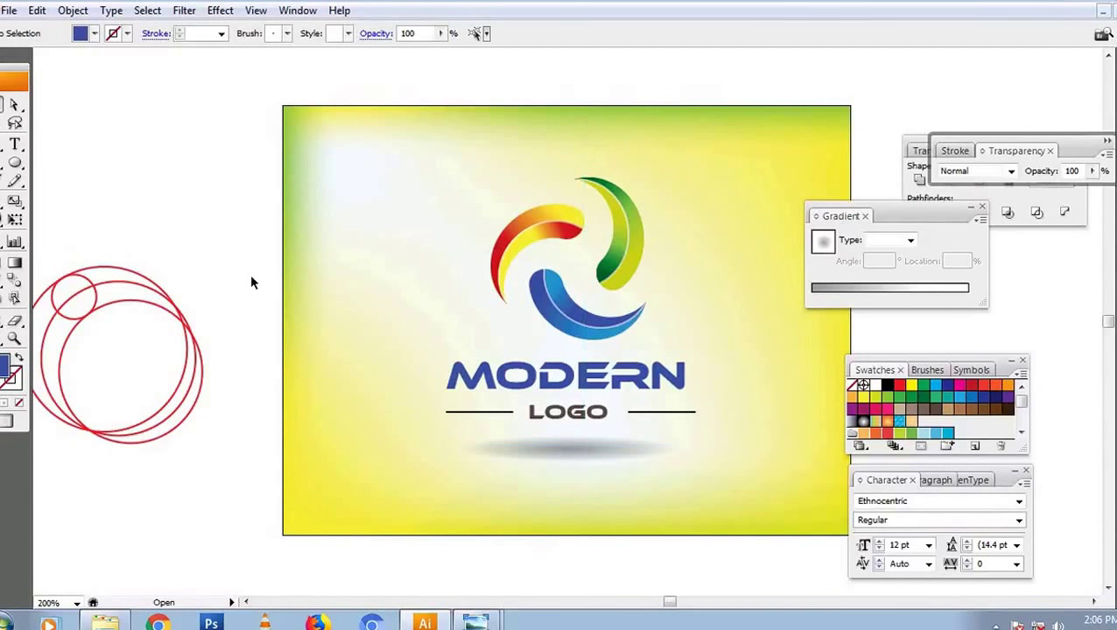
Set the yellow mesh background to 60% opacity, then hide panels to preview the logo.
click(339, 207)
click(118, 33)
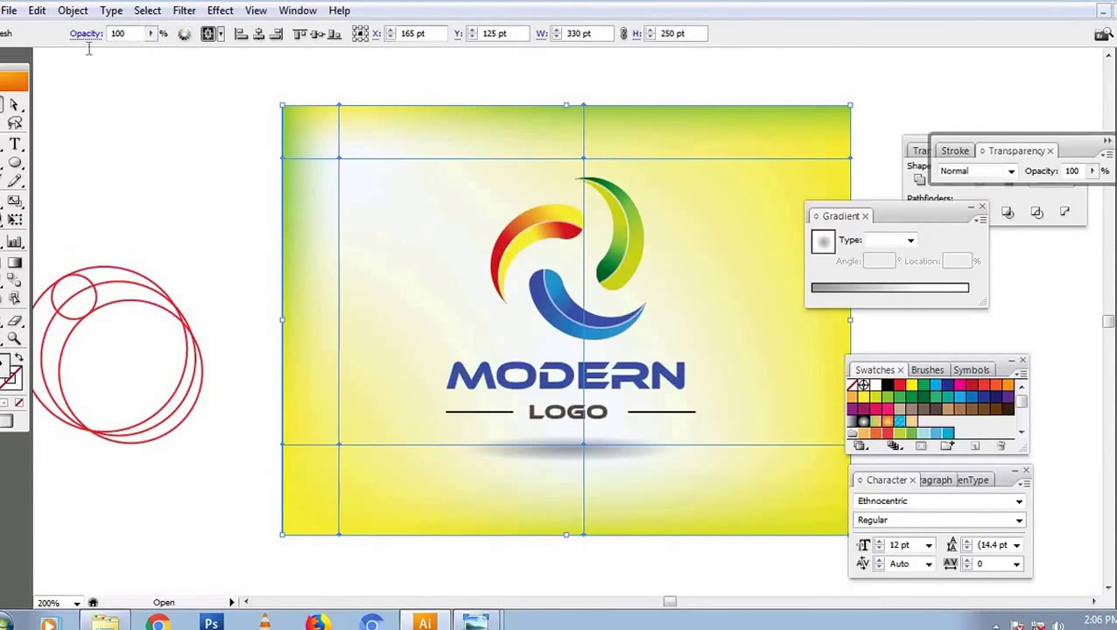
text(20)
key(Return)
text(60)
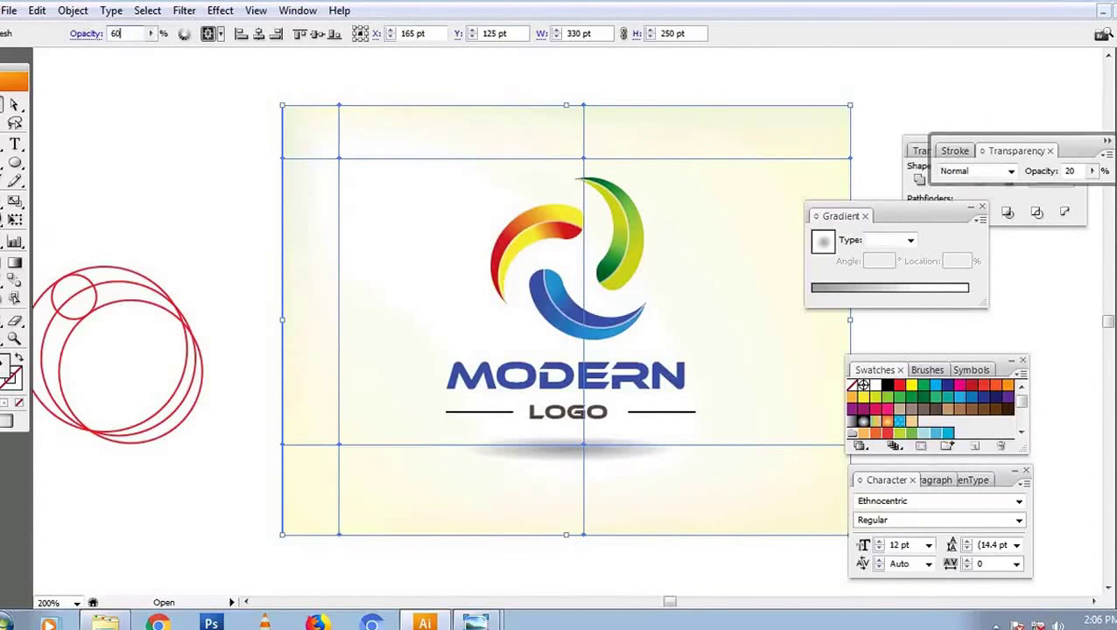
key(Return)
click(159, 196)
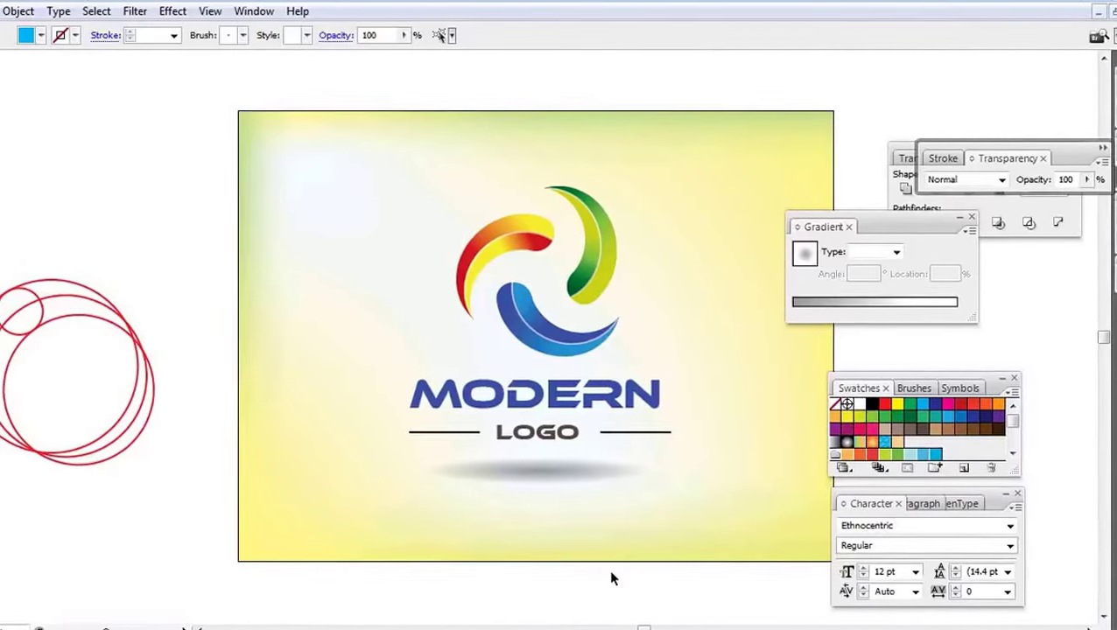
key(Tab)
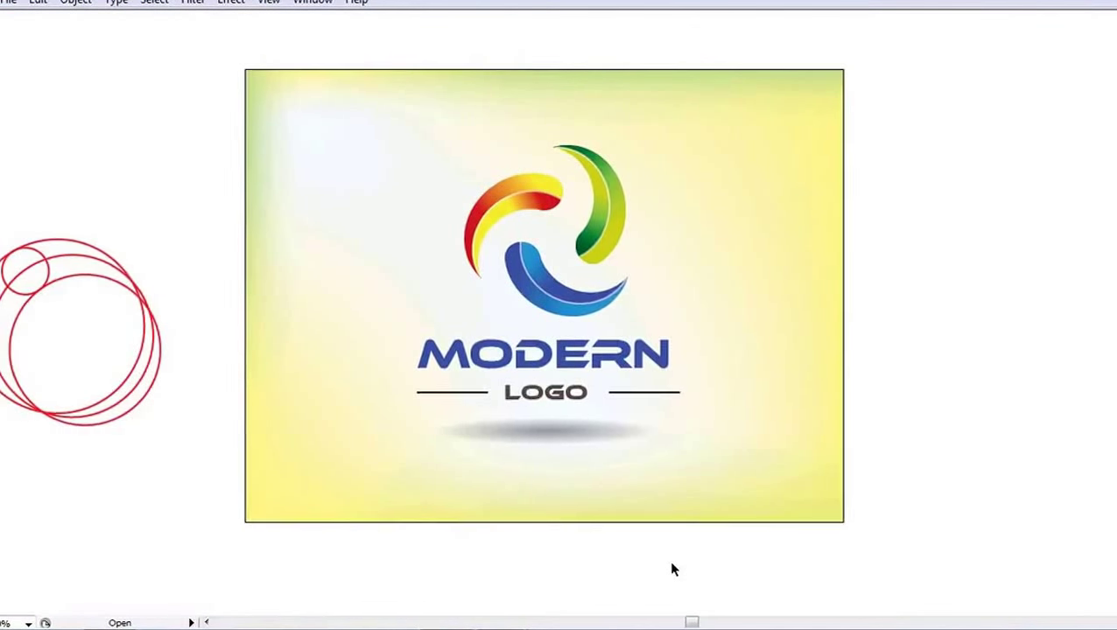